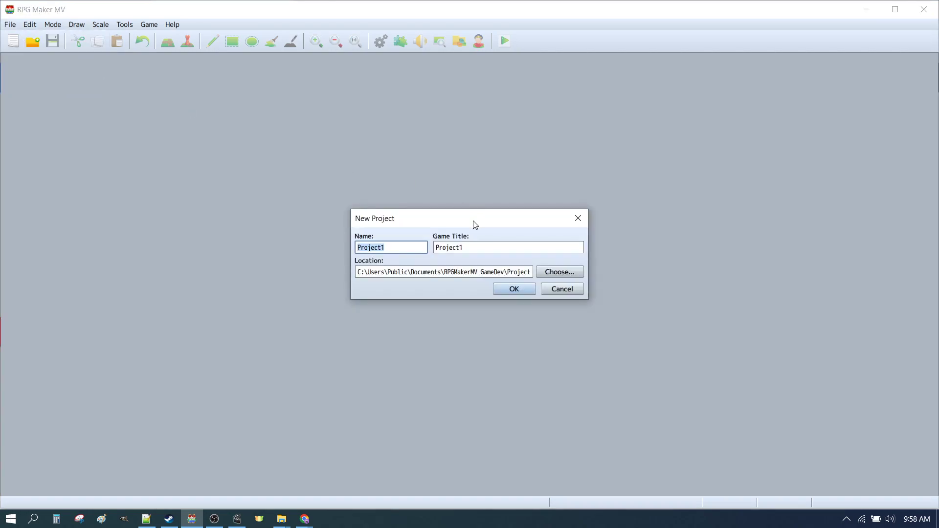
Create a new RPG Maker MV project named L2.
{"action": "type", "text": "L2"}
{"action": "key", "text": "Return"}
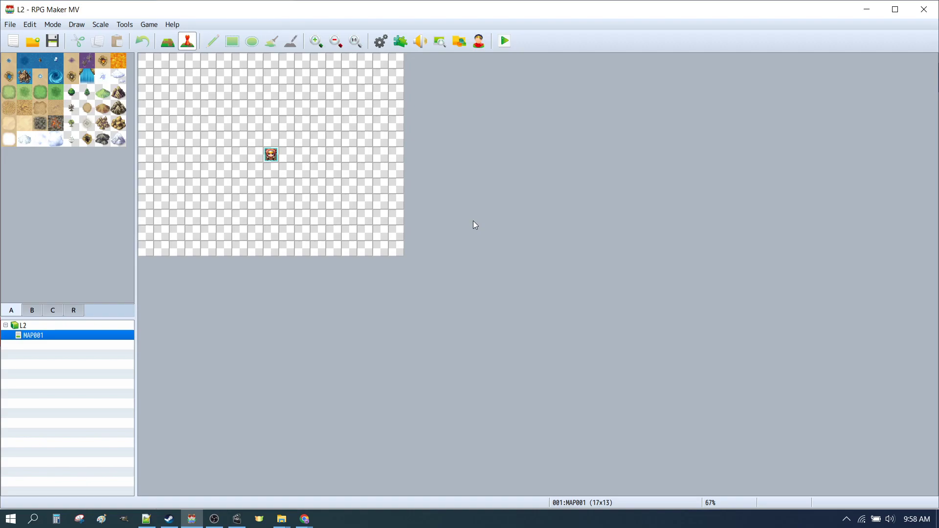
Rename the first map MAP001 to Start.
{"action": "double_click", "coordinate": [41, 336]}
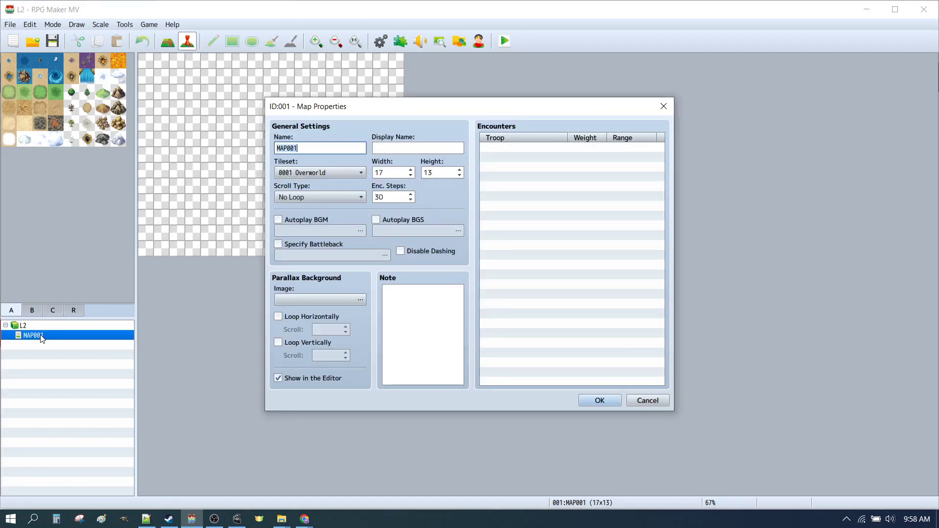
{"action": "type", "text": "Start"}
{"action": "key", "text": "Return"}
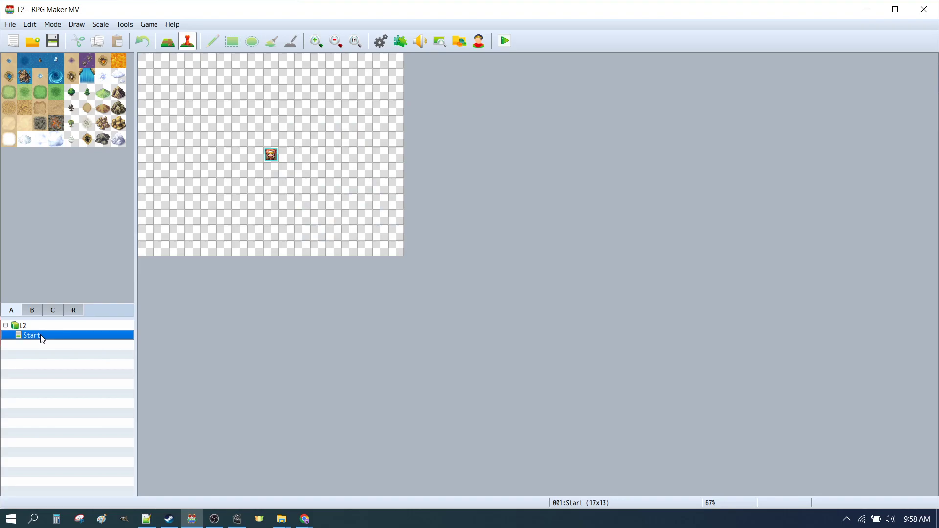
Add a new map named End beneath Start.
{"action": "key", "text": "Insert"}
{"action": "type", "text": "End"}
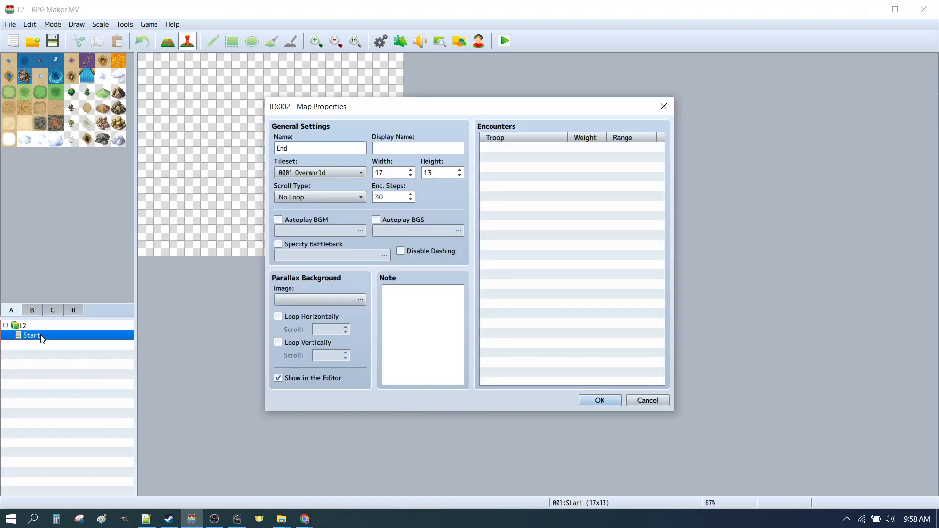
{"action": "key", "text": "Return"}
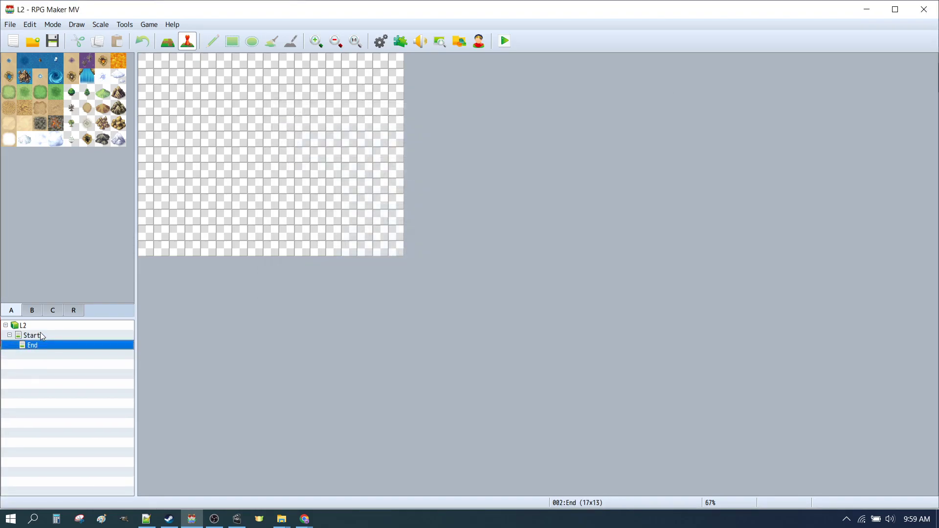
Load the World 1 sample map into the L2 project.
{"action": "left_click", "coordinate": [39, 326]}
{"action": "right_click", "coordinate": [33, 327]}
{"action": "left_click", "coordinate": [77, 358]}
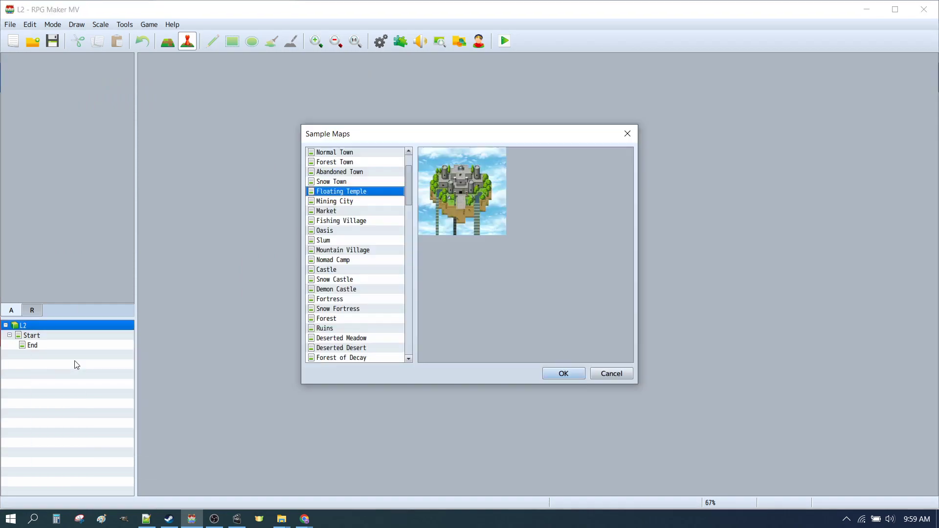
{"action": "scroll", "coordinate": [369, 203], "scroll_direction": "up", "scroll_amount": 2}
{"action": "left_click", "coordinate": [341, 154]}
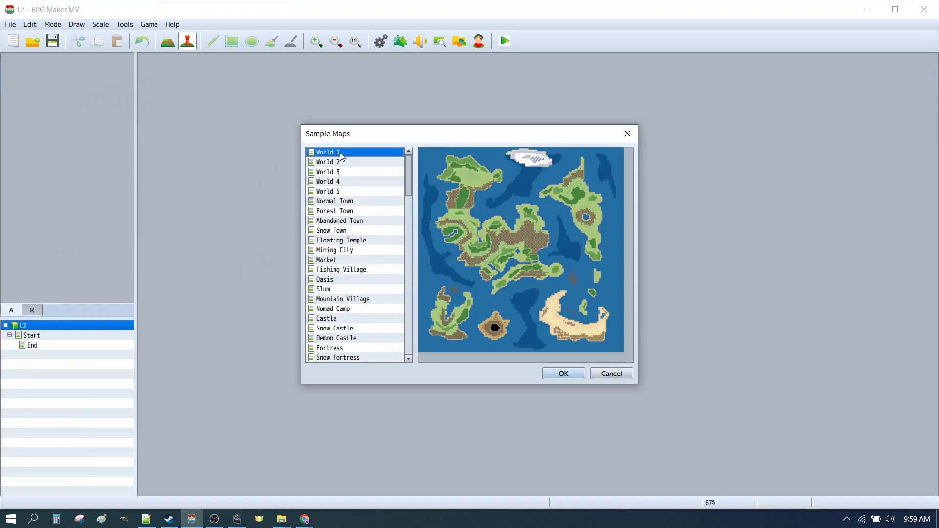
{"action": "left_click", "coordinate": [570, 375]}
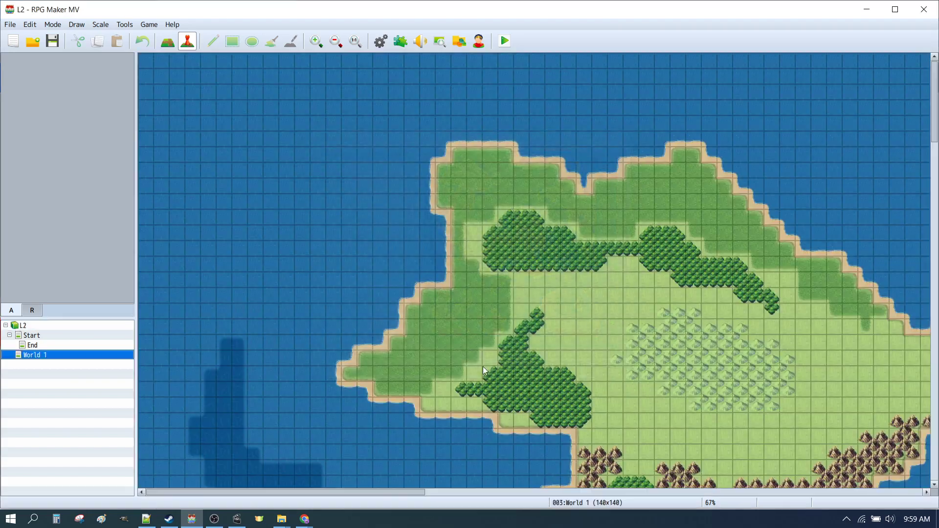
Load the Fishing Village sample map beneath World 1.
{"action": "right_click", "coordinate": [54, 360]}
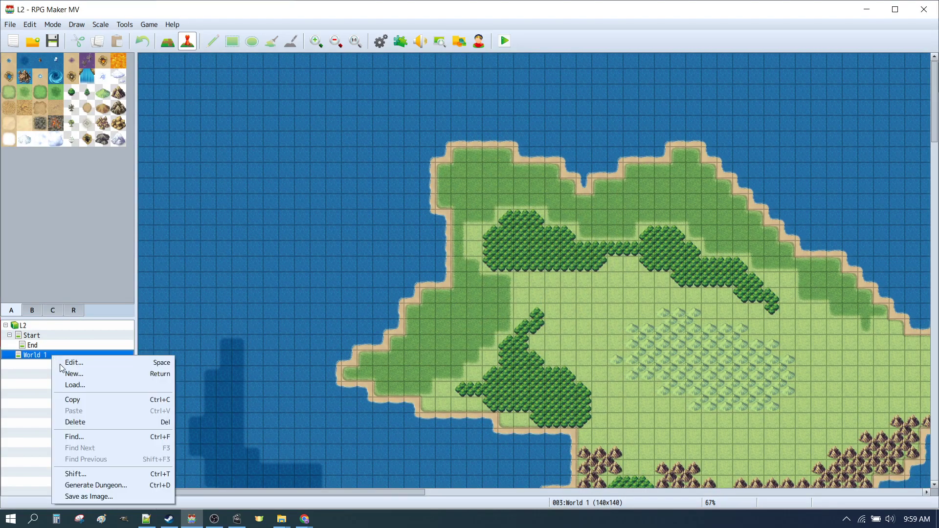
{"action": "left_click", "coordinate": [78, 386]}
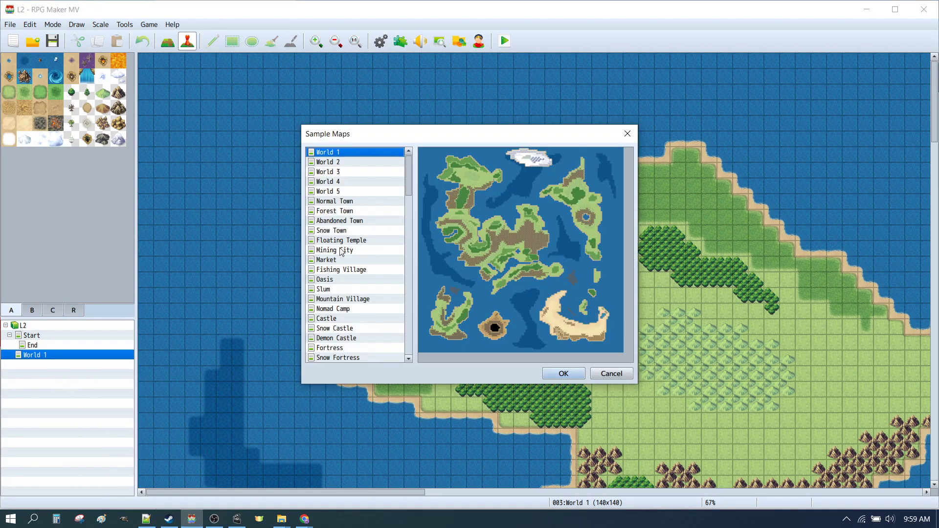
{"action": "left_click", "coordinate": [344, 270]}
{"action": "left_click", "coordinate": [563, 373]}
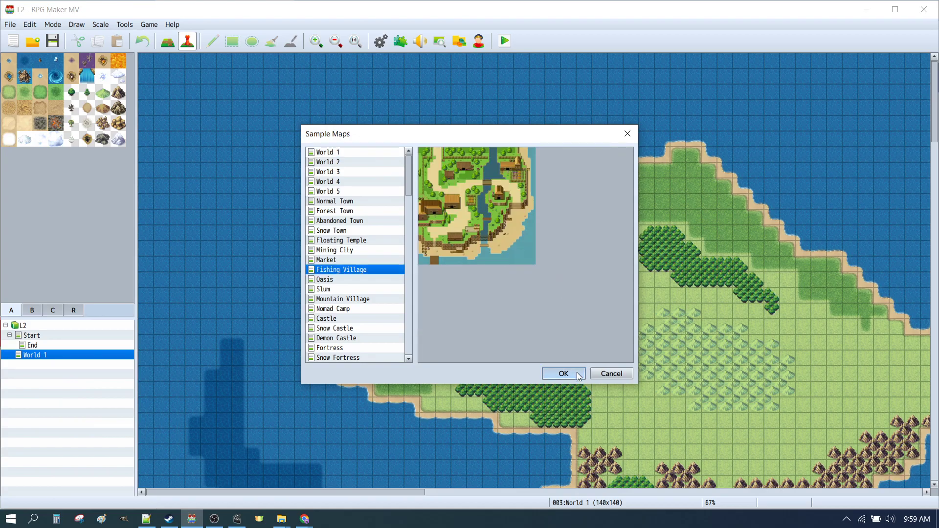
Preview World 1 and Fishing Village, then pick the Forest sample map to load under World 1.
{"action": "left_click", "coordinate": [34, 358]}
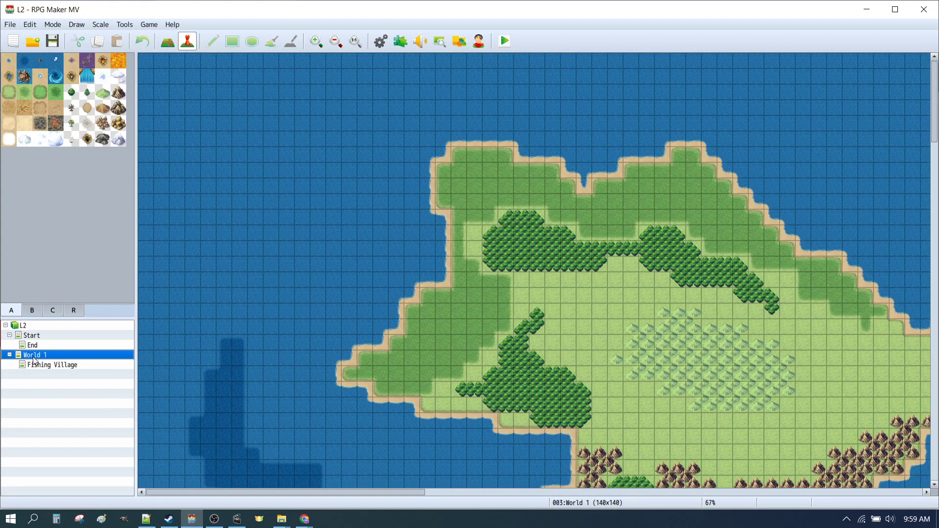
{"action": "left_click", "coordinate": [43, 366]}
{"action": "scroll", "coordinate": [318, 223], "scroll_direction": "down", "scroll_amount": 4}
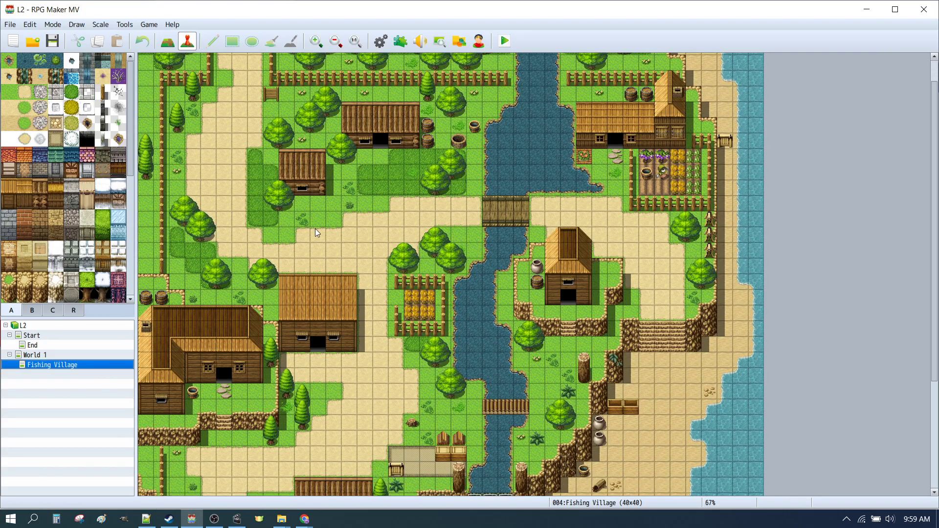
{"action": "scroll", "coordinate": [324, 211], "scroll_direction": "down", "scroll_amount": 3}
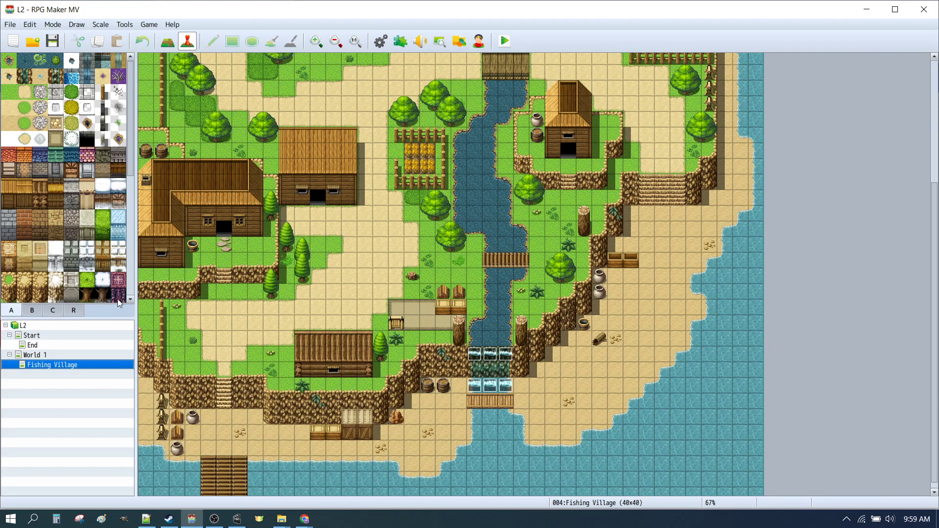
{"action": "right_click", "coordinate": [36, 355]}
{"action": "left_click", "coordinate": [49, 382]}
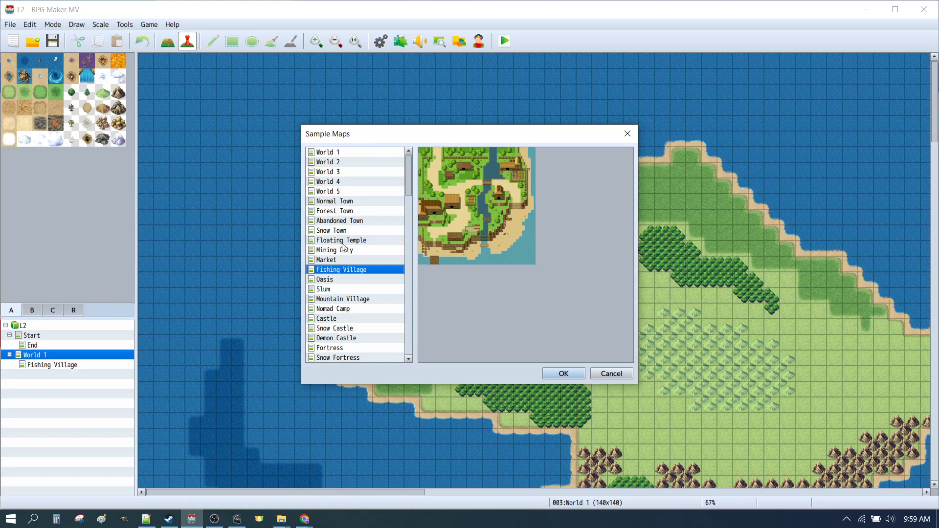
{"action": "scroll", "coordinate": [343, 242], "scroll_direction": "down", "scroll_amount": 3}
{"action": "left_click", "coordinate": [359, 279]}
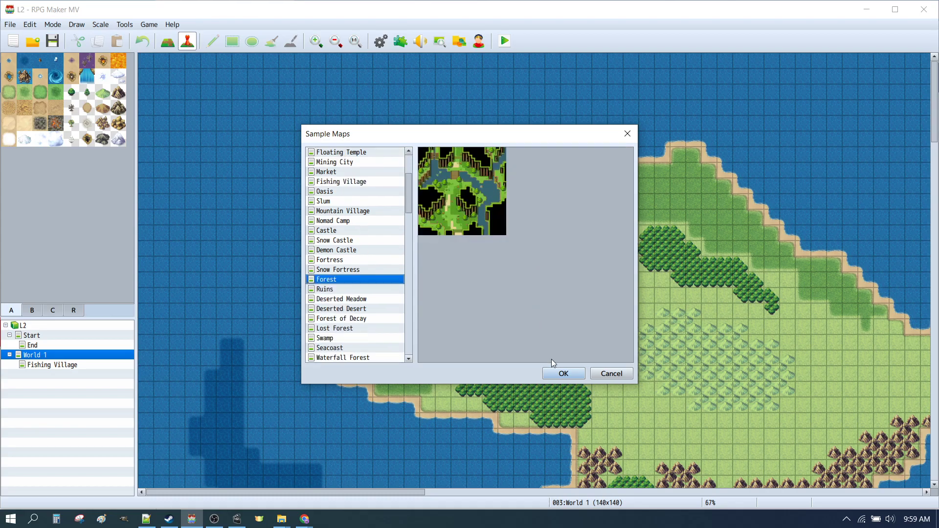
Add Forest and then Normal Town as sample maps beneath World 1.
{"action": "left_click", "coordinate": [556, 372]}
{"action": "left_click", "coordinate": [43, 356]}
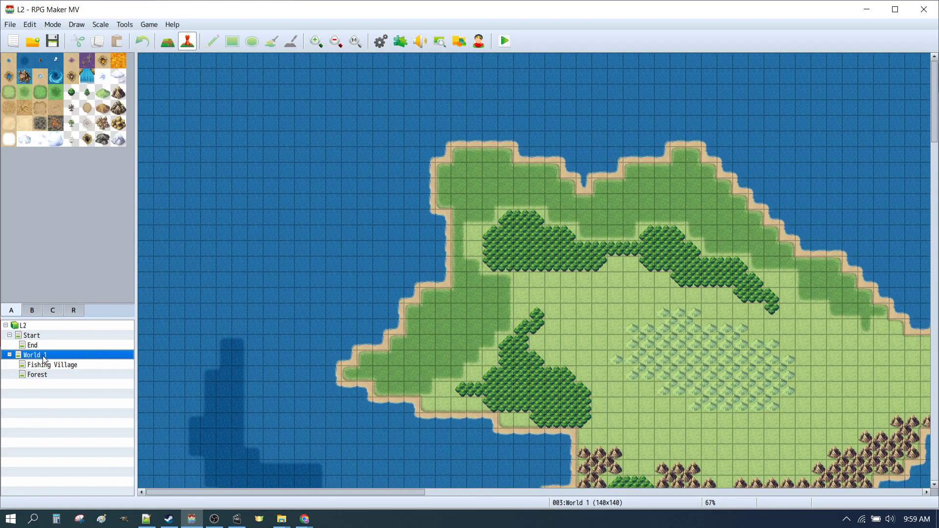
{"action": "right_click", "coordinate": [43, 358]}
{"action": "left_click", "coordinate": [81, 384]}
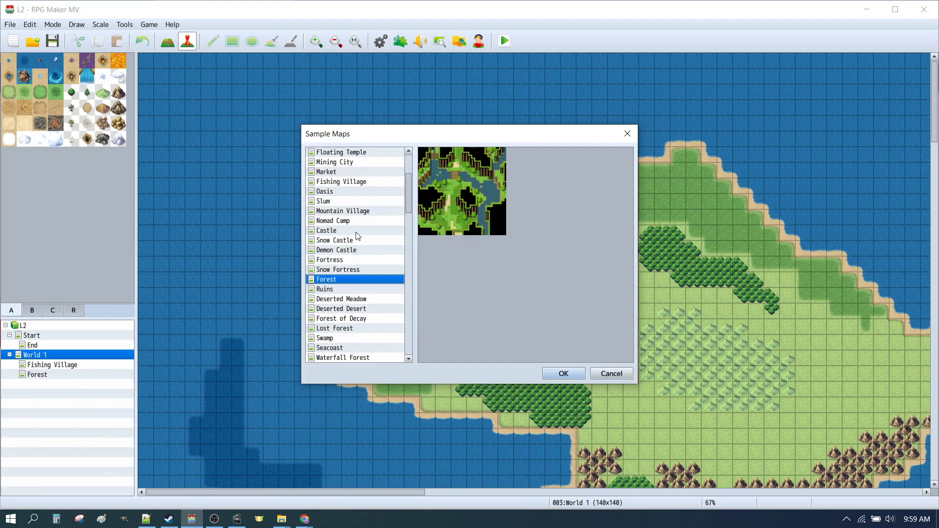
{"action": "scroll", "coordinate": [357, 236], "scroll_direction": "up", "scroll_amount": 3}
{"action": "left_click", "coordinate": [340, 201]}
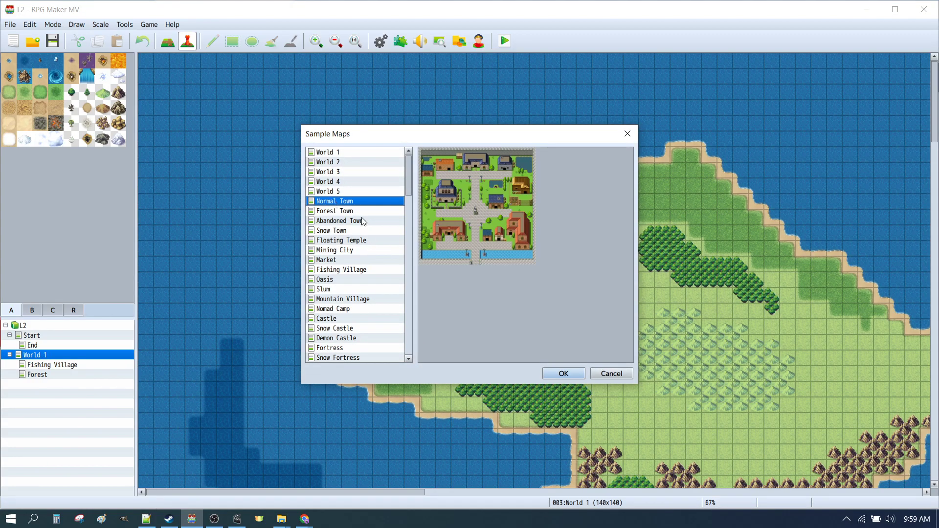
{"action": "left_click", "coordinate": [565, 375]}
Load the Lost Forest sample map beneath World 1.
{"action": "left_click", "coordinate": [44, 355]}
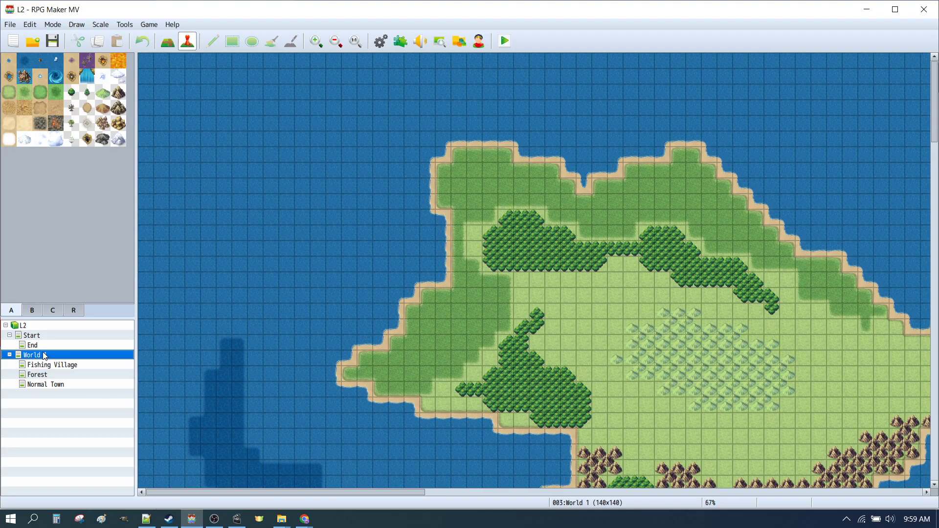
{"action": "right_click", "coordinate": [45, 356]}
{"action": "left_click", "coordinate": [68, 377]}
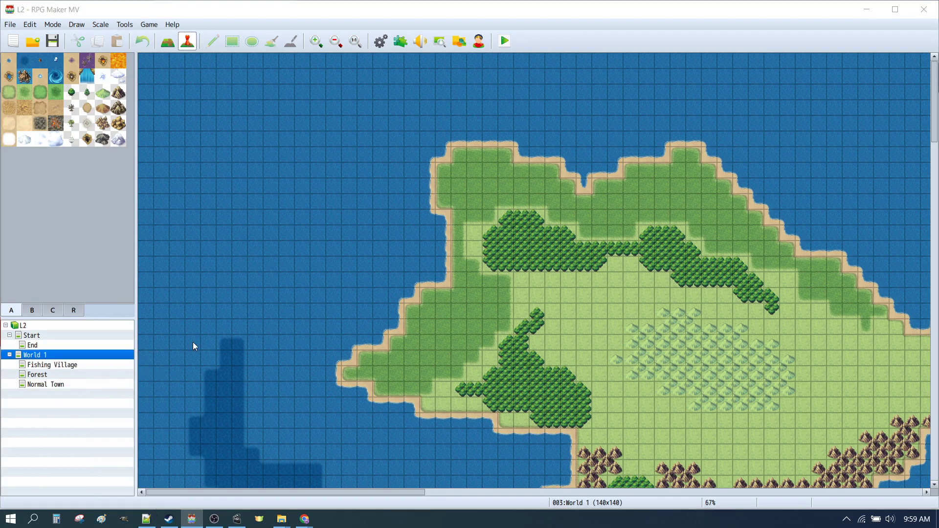
{"action": "scroll", "coordinate": [361, 223], "scroll_direction": "down", "scroll_amount": 3}
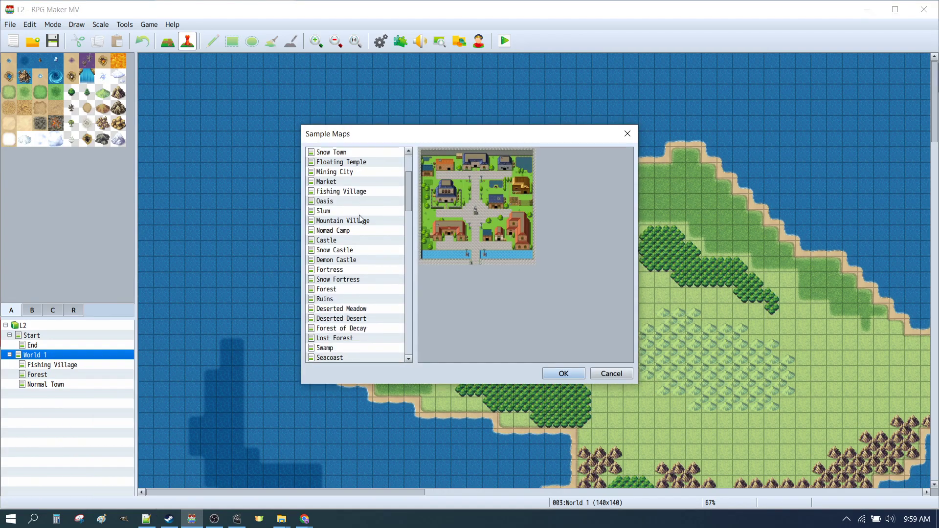
{"action": "left_click", "coordinate": [338, 339]}
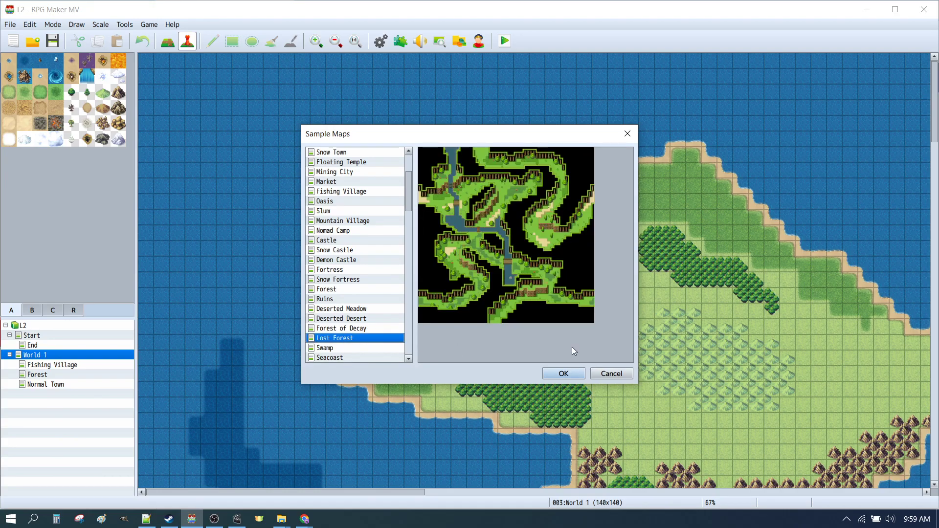
{"action": "left_click", "coordinate": [563, 374]}
Choose the Tower 1F sample map to load under World 1.
{"action": "left_click", "coordinate": [40, 356]}
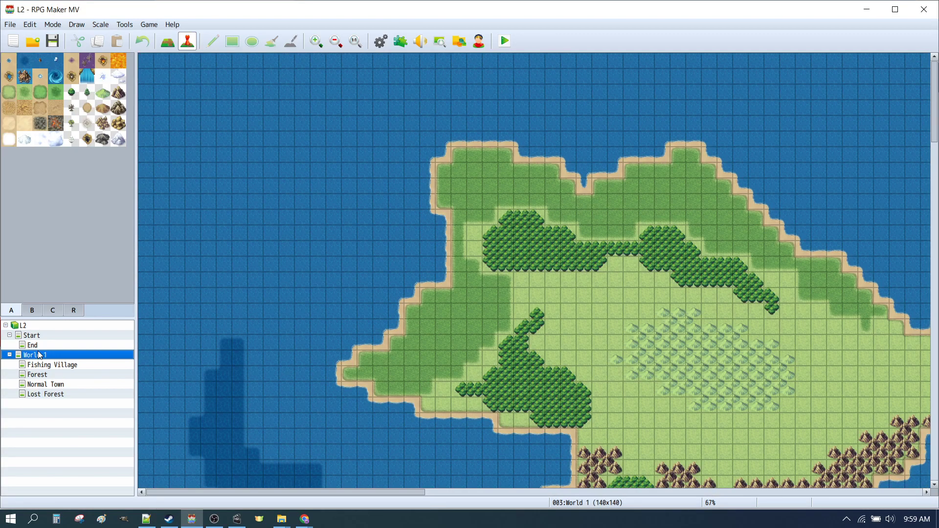
{"action": "right_click", "coordinate": [41, 355]}
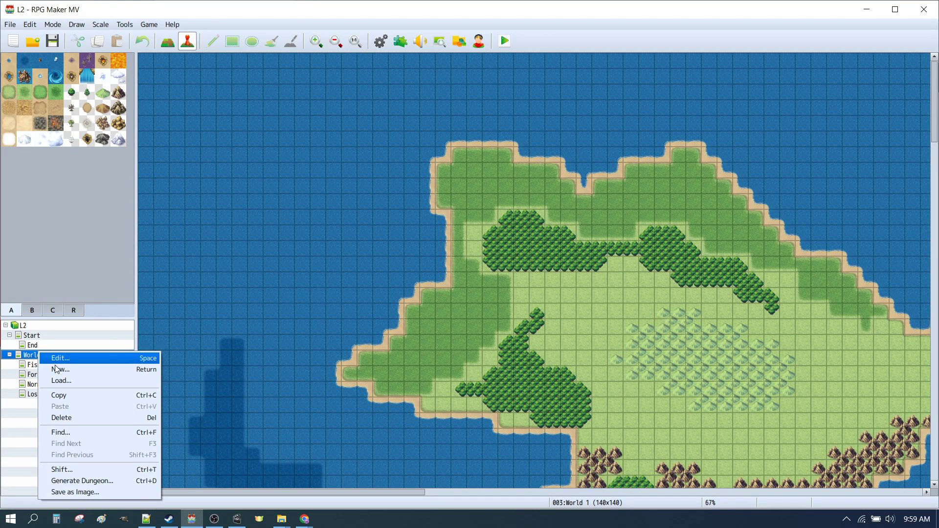
{"action": "left_click", "coordinate": [53, 378]}
{"action": "scroll", "coordinate": [365, 248], "scroll_direction": "down", "scroll_amount": 6}
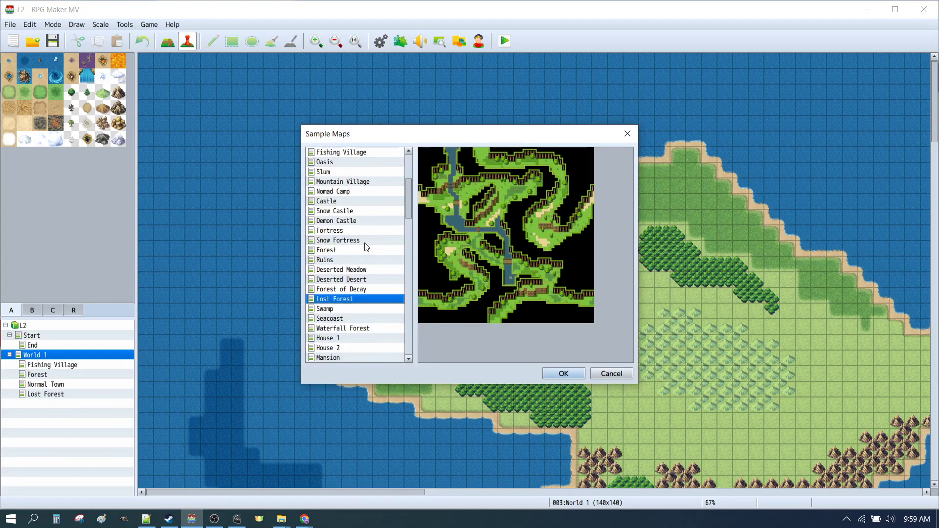
{"action": "scroll", "coordinate": [360, 267], "scroll_direction": "down", "scroll_amount": 3}
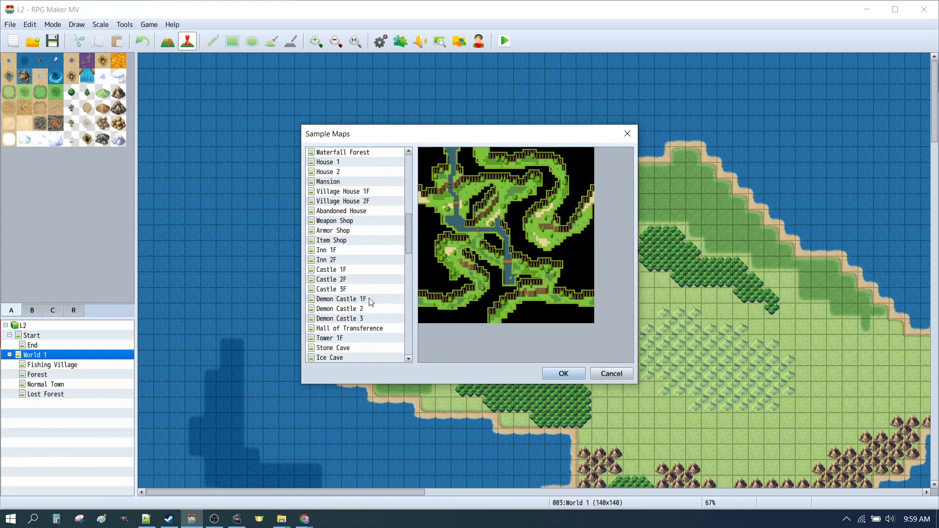
{"action": "left_click", "coordinate": [332, 302]}
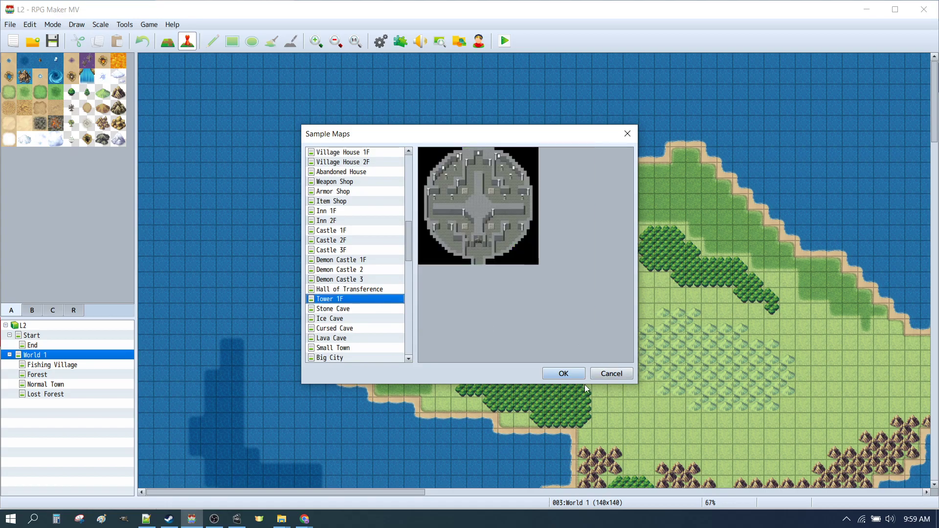
Add Tower 1F, then load the Stone Cave sample map beneath it.
{"action": "left_click", "coordinate": [564, 373]}
{"action": "right_click", "coordinate": [31, 403]}
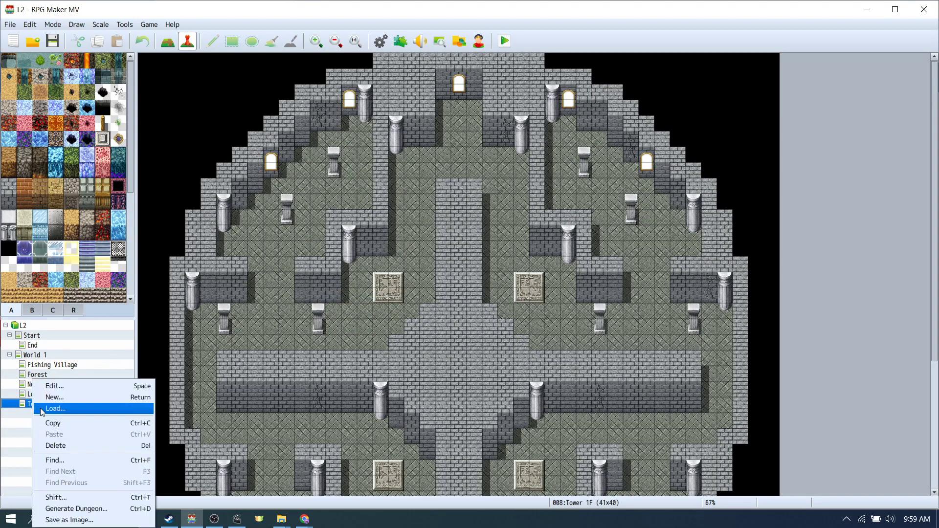
{"action": "left_click", "coordinate": [54, 408]}
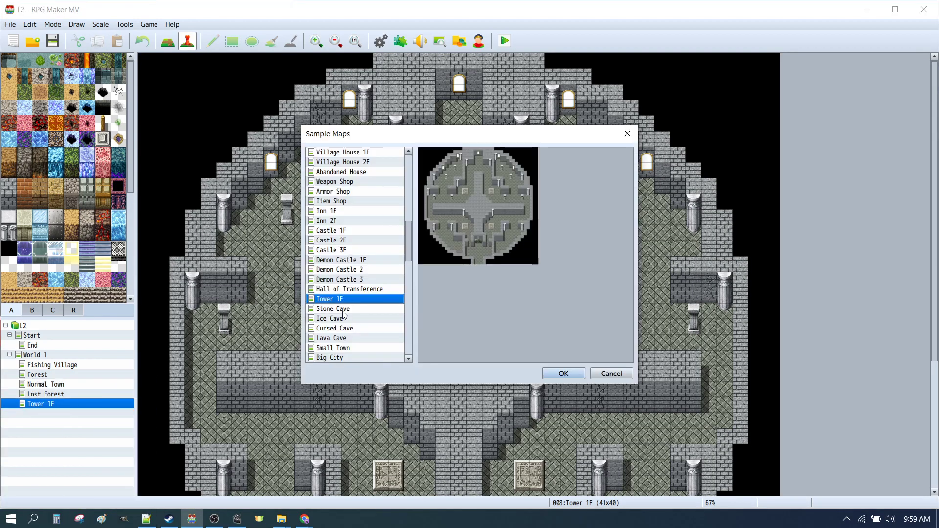
{"action": "scroll", "coordinate": [343, 314], "scroll_direction": "down", "scroll_amount": 2}
{"action": "left_click", "coordinate": [337, 270]}
{"action": "left_click", "coordinate": [563, 373]}
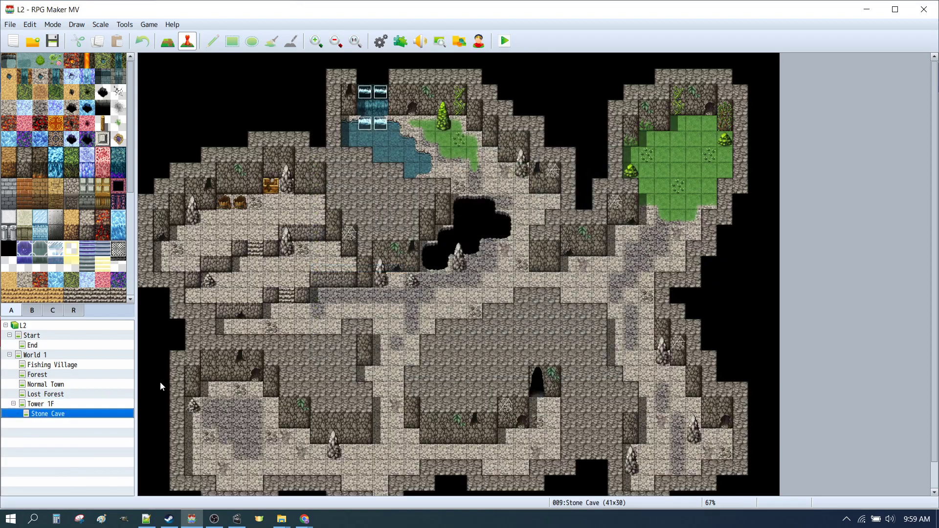
Load the Ice Cave and Cursed Cave sample maps under Tower 1F.
{"action": "left_click", "coordinate": [49, 403]}
{"action": "right_click", "coordinate": [49, 403]}
{"action": "left_click", "coordinate": [82, 413]}
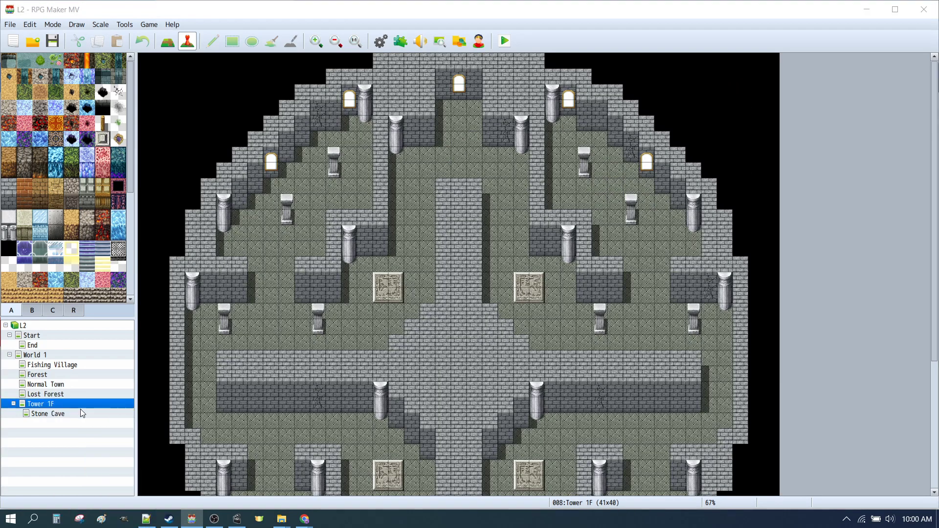
{"action": "left_click", "coordinate": [345, 279]}
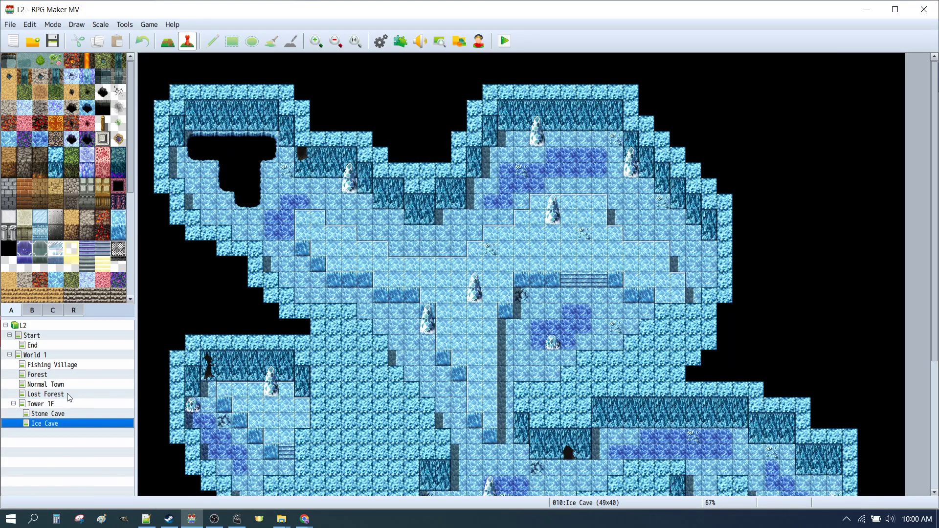
{"action": "left_click", "coordinate": [48, 404]}
{"action": "right_click", "coordinate": [46, 405]}
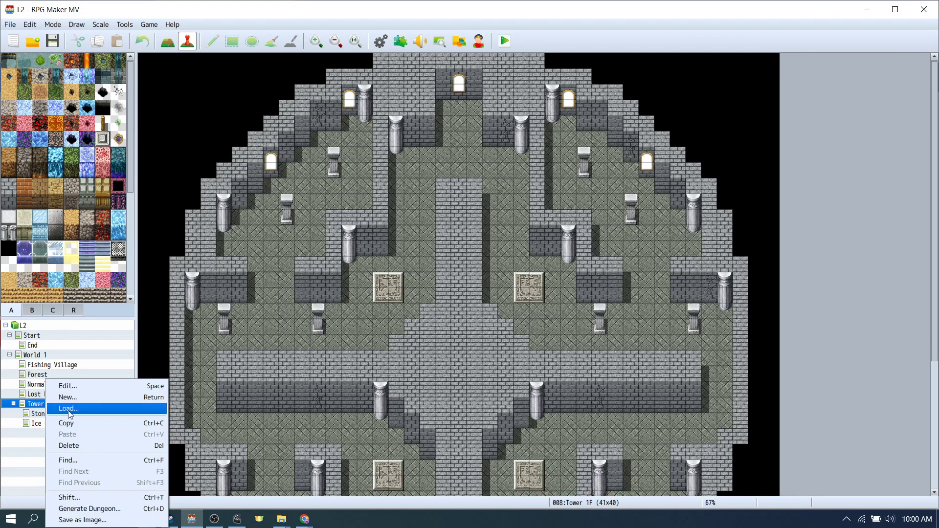
{"action": "left_click", "coordinate": [70, 410]}
{"action": "left_click", "coordinate": [348, 289]}
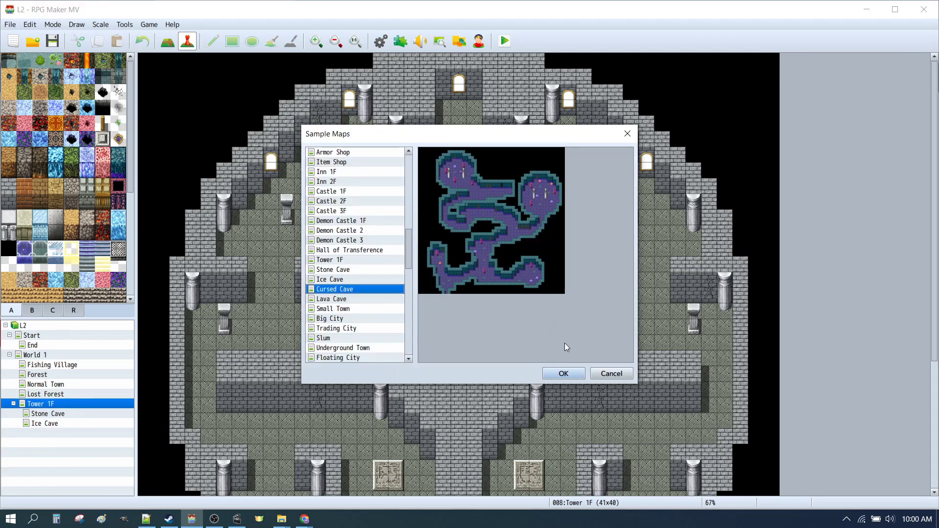
{"action": "left_click", "coordinate": [564, 373]}
Load the Lava Cave sample map under Tower 1F, then return to World 1.
{"action": "left_click", "coordinate": [51, 405]}
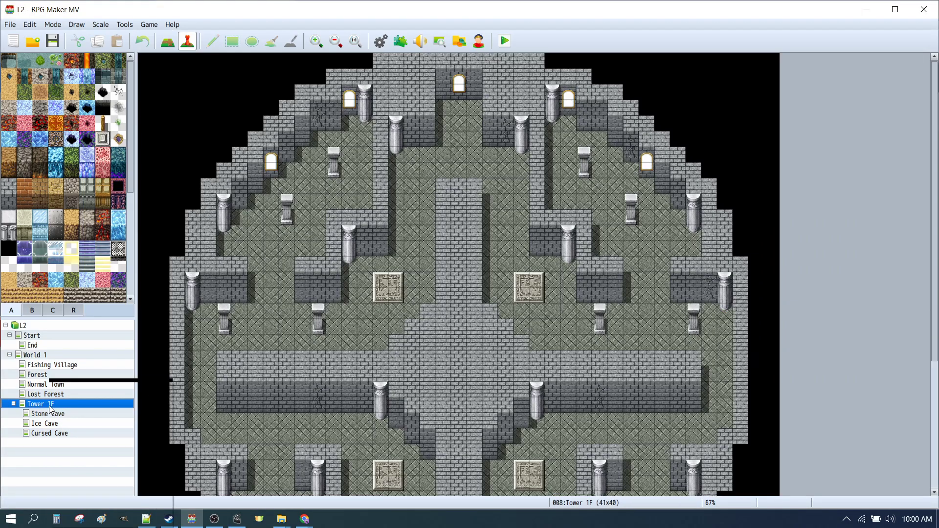
{"action": "right_click", "coordinate": [51, 409]}
{"action": "left_click", "coordinate": [70, 409]}
{"action": "left_click", "coordinate": [337, 299]}
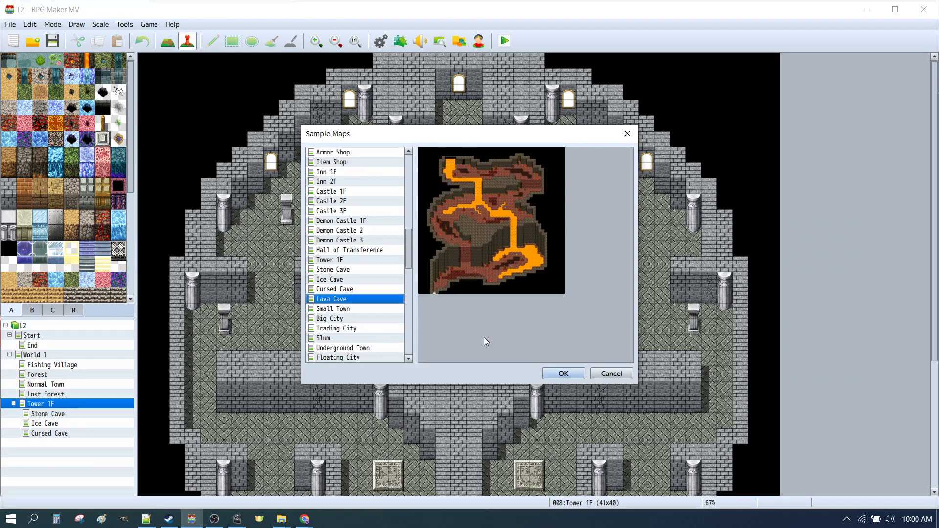
{"action": "left_click", "coordinate": [563, 373]}
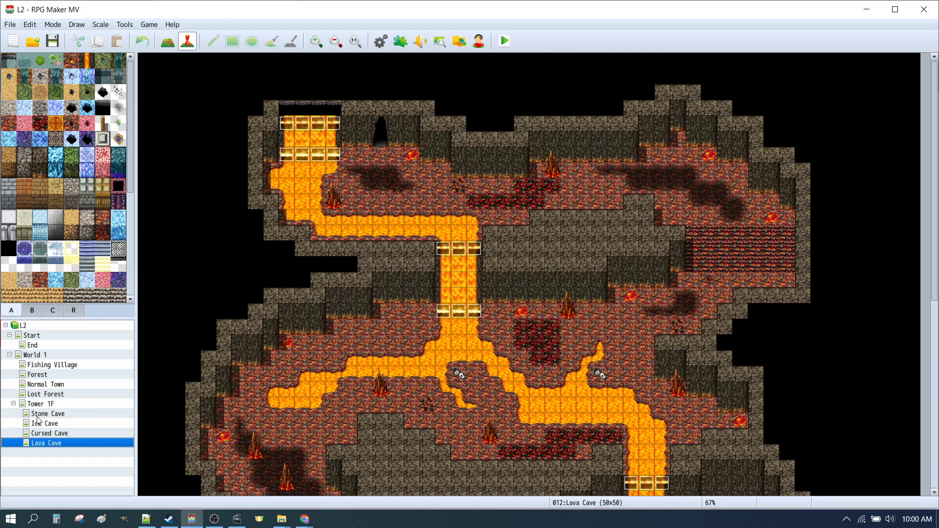
{"action": "left_click", "coordinate": [37, 404]}
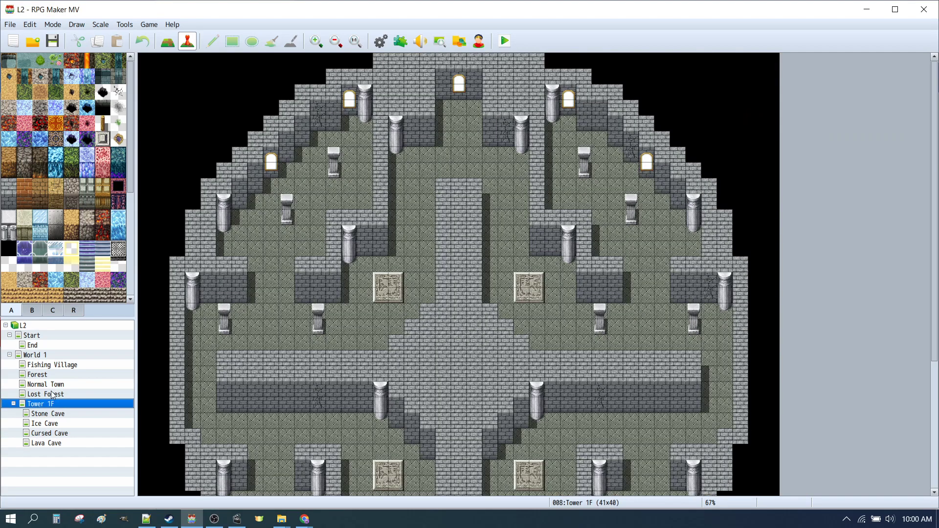
{"action": "left_click", "coordinate": [33, 355]}
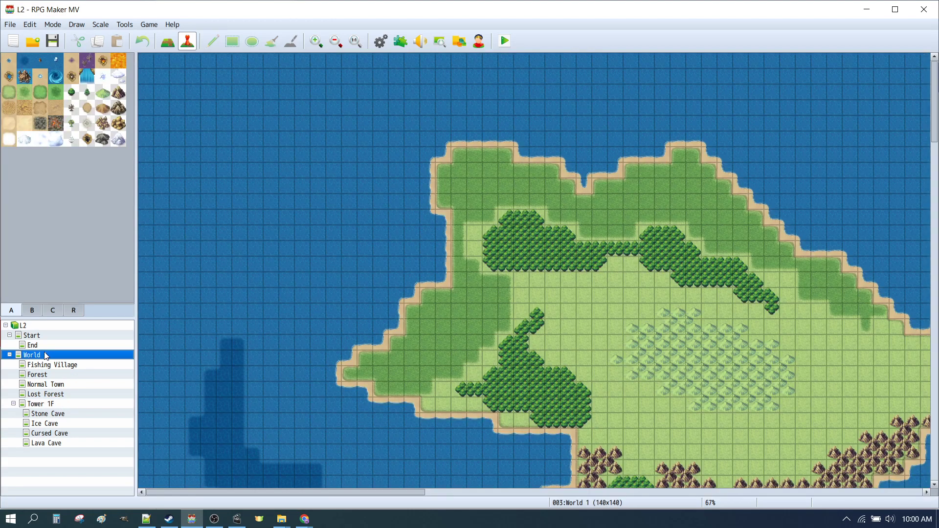
{"action": "right_click", "coordinate": [43, 354]}
Load the Hall of Transference sample map under World 1.
{"action": "left_click", "coordinate": [87, 382]}
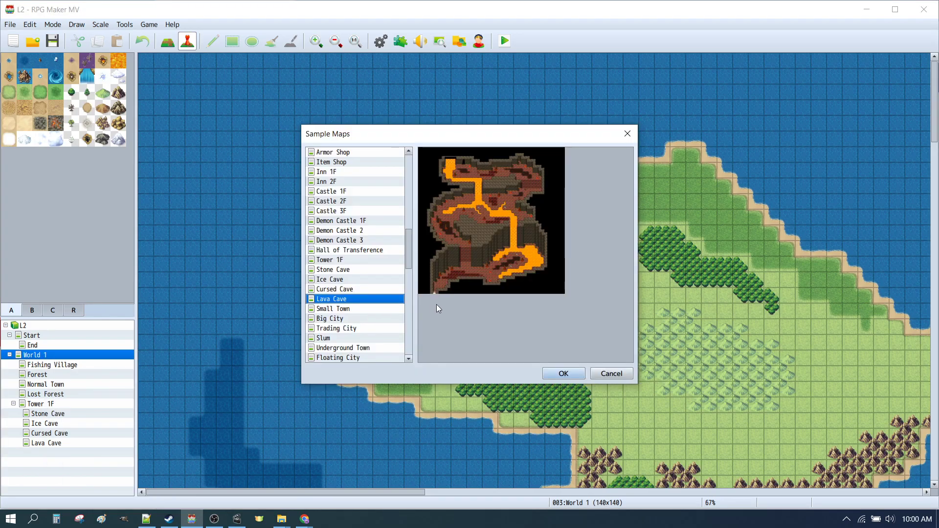
{"action": "left_click", "coordinate": [335, 250]}
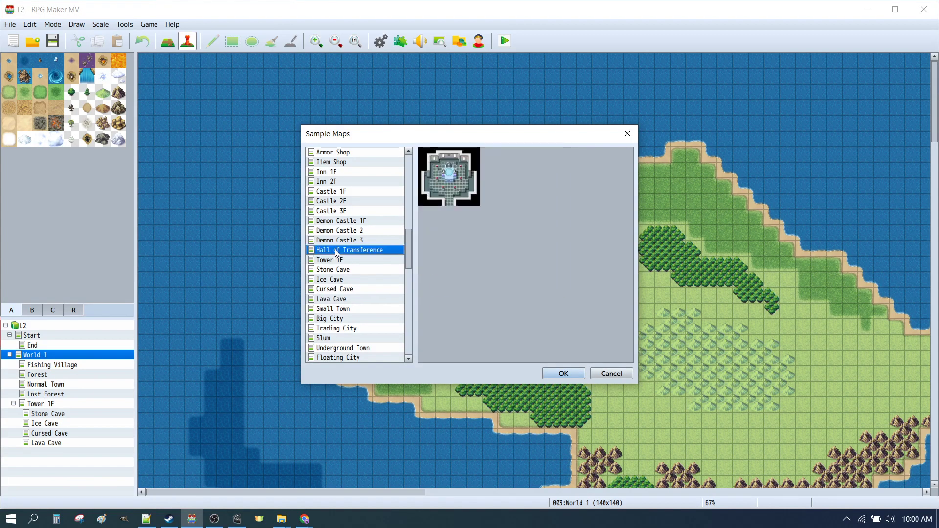
{"action": "left_click", "coordinate": [560, 371]}
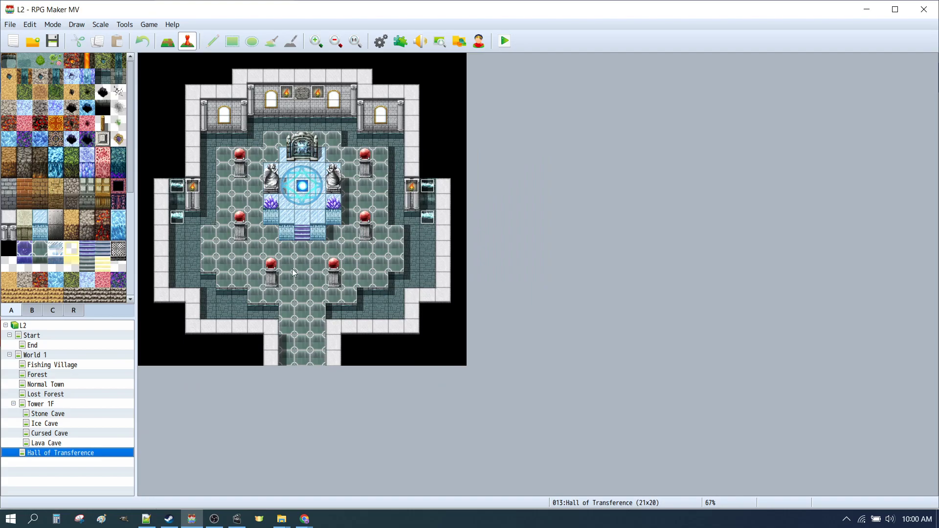
{"action": "left_click", "coordinate": [35, 355]}
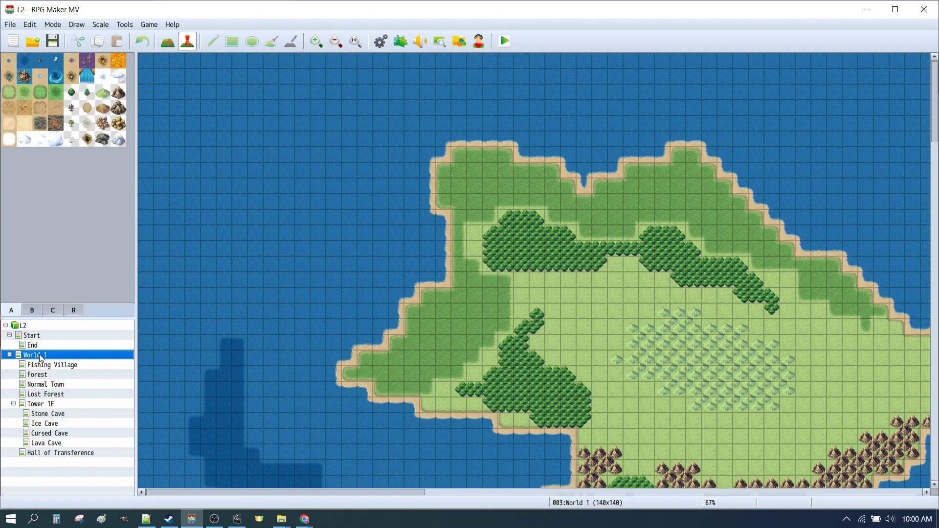
{"action": "right_click", "coordinate": [40, 356]}
Load the Floating Temple sample map beneath Hall of Transference, then reopen World 1.
{"action": "right_click", "coordinate": [30, 453]}
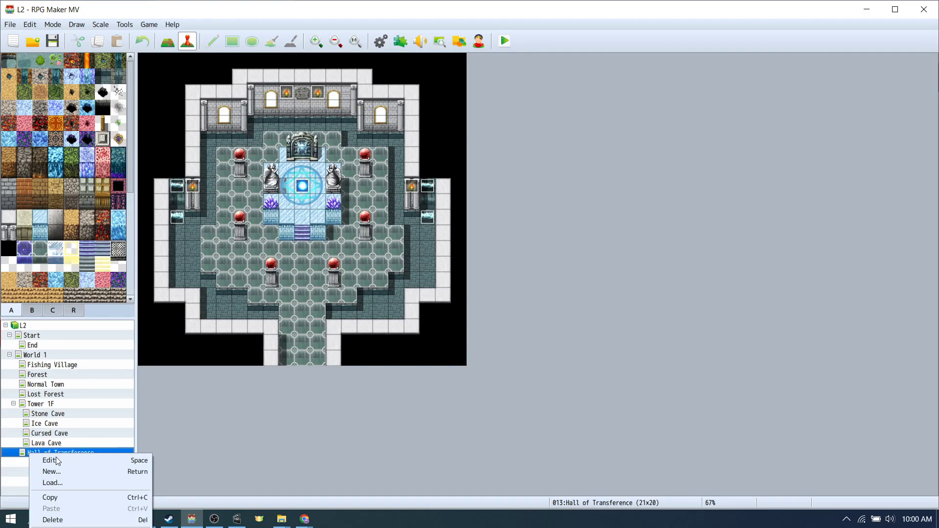
{"action": "left_click", "coordinate": [52, 482]}
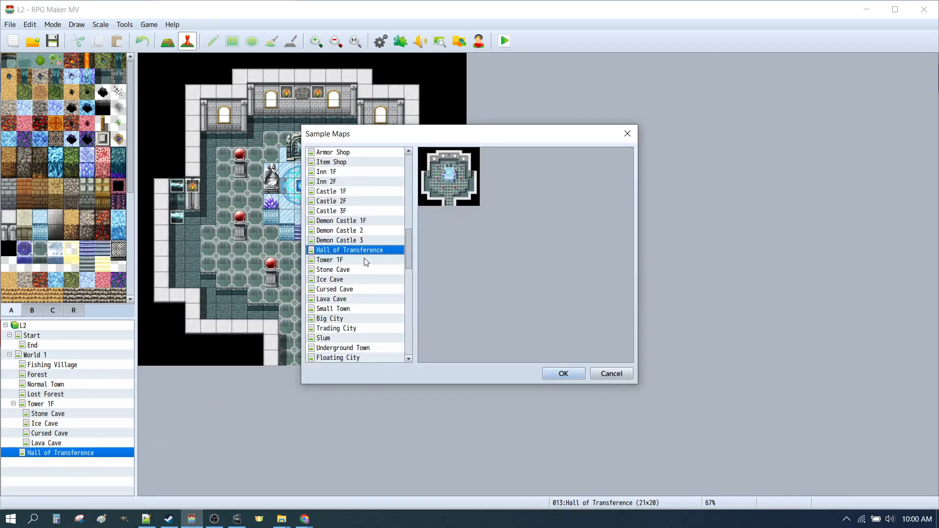
{"action": "scroll", "coordinate": [366, 262], "scroll_direction": "down", "scroll_amount": 1}
{"action": "scroll", "coordinate": [359, 259], "scroll_direction": "up", "scroll_amount": 7}
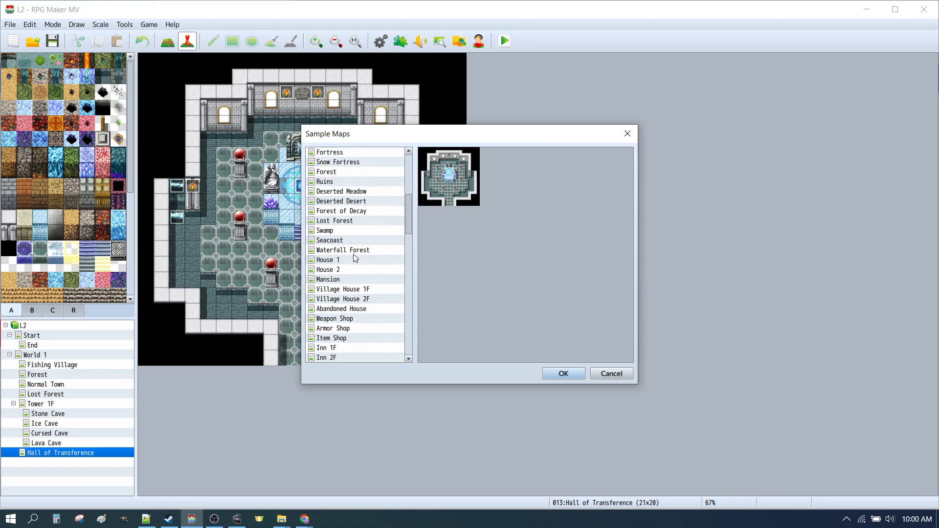
{"action": "scroll", "coordinate": [335, 208], "scroll_direction": "up", "scroll_amount": 3}
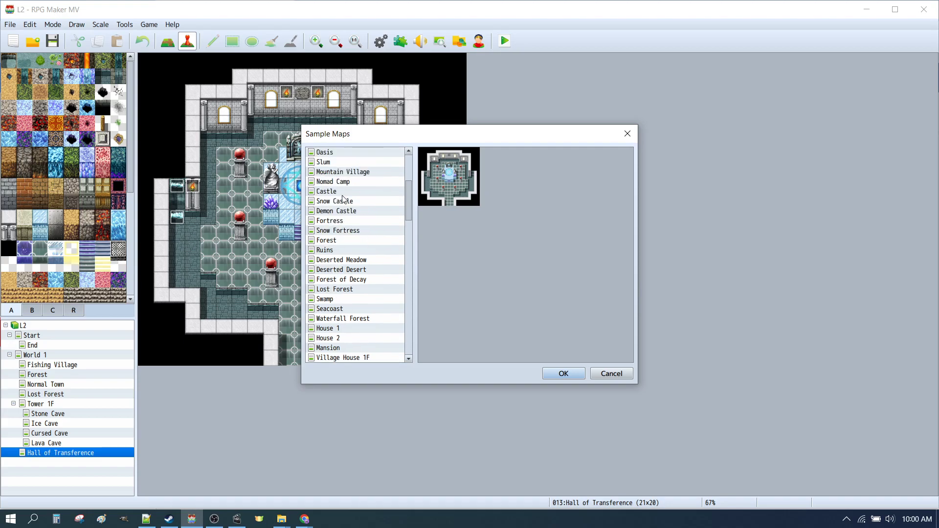
{"action": "scroll", "coordinate": [348, 225], "scroll_direction": "up", "scroll_amount": 3}
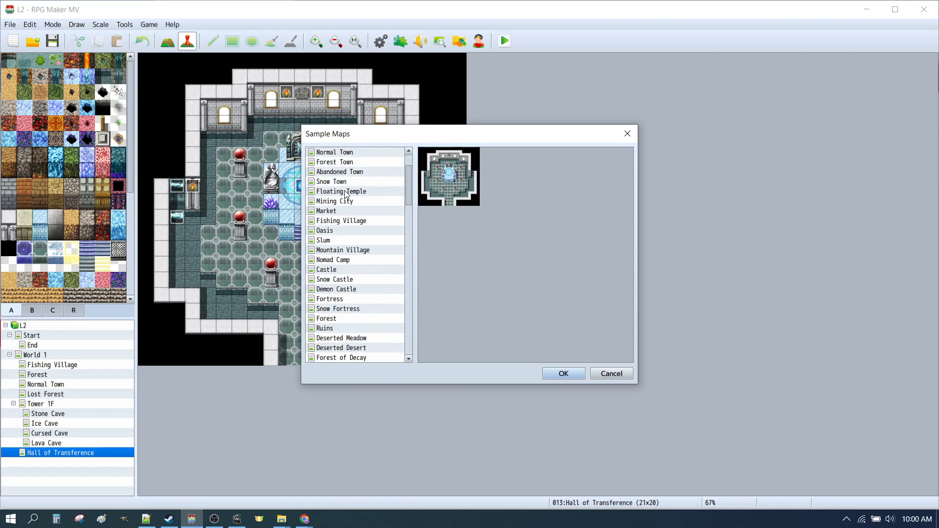
{"action": "left_click", "coordinate": [344, 191]}
{"action": "left_click", "coordinate": [553, 374]}
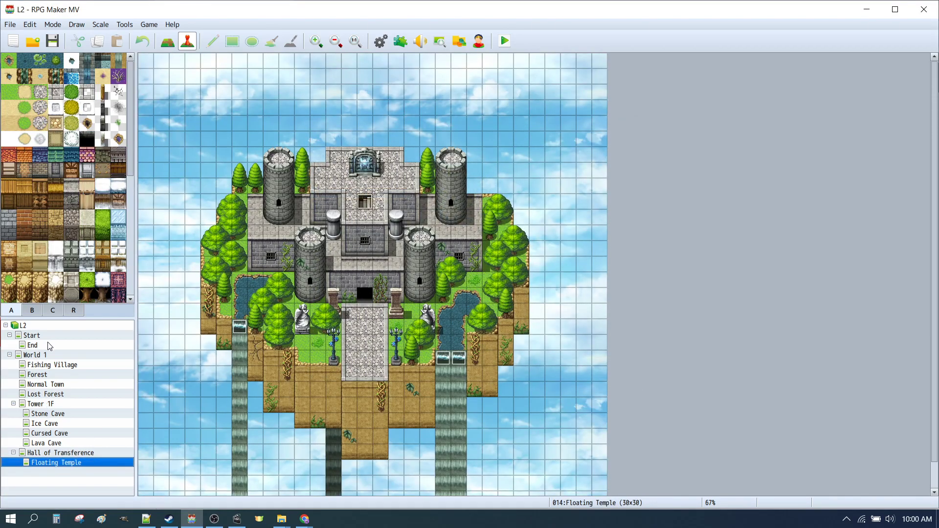
{"action": "left_click", "coordinate": [51, 357]}
Paint a house tile from tileset B on the eastern island's south shore.
{"action": "scroll", "coordinate": [557, 254], "scroll_direction": "down", "scroll_amount": 5}
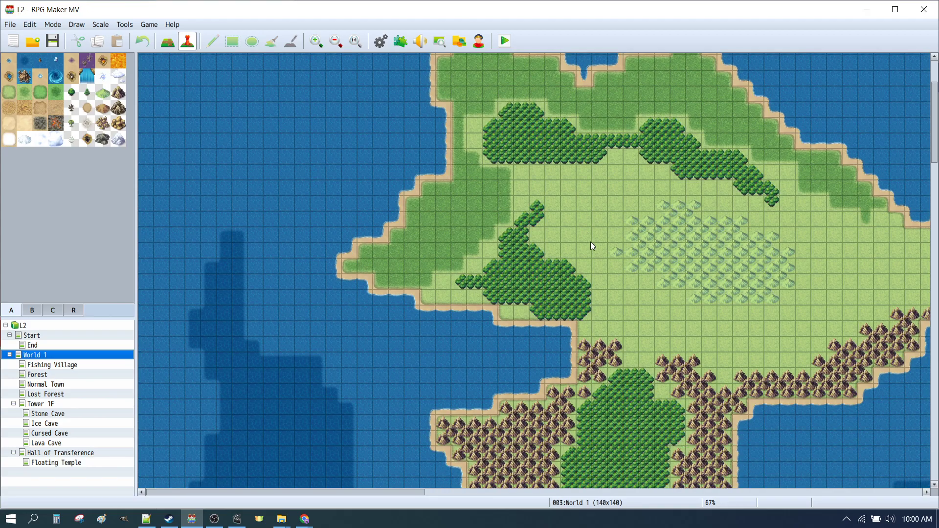
{"action": "left_click_drag", "start_coordinate": [392, 491], "coordinate": [542, 486]}
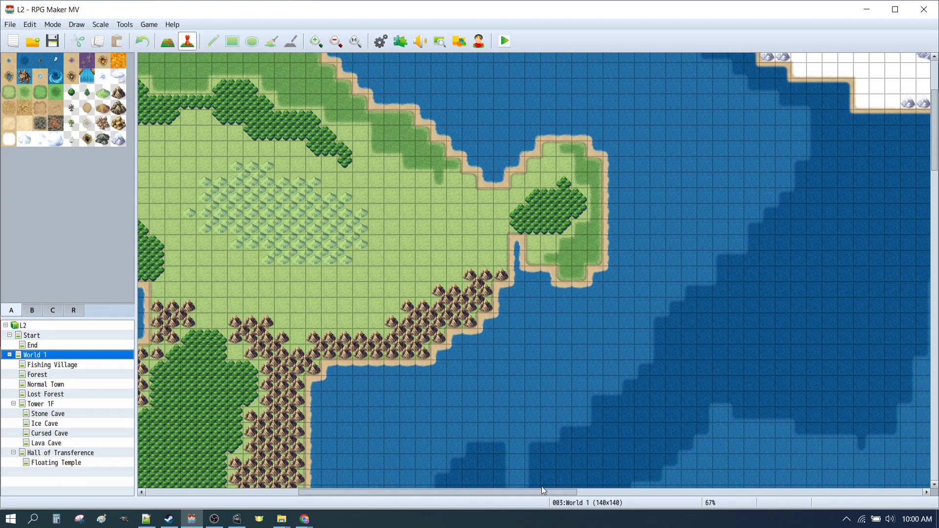
{"action": "left_click", "coordinate": [33, 312]}
{"action": "left_click", "coordinate": [122, 96]}
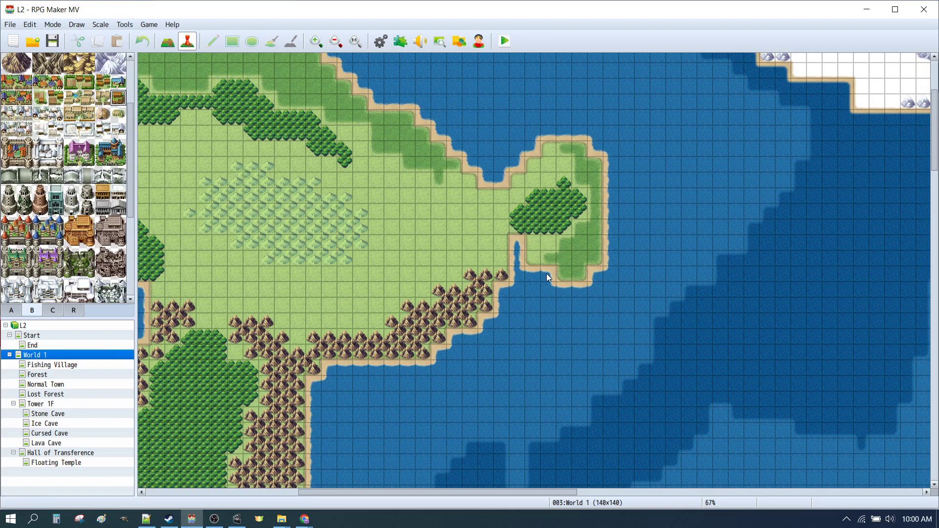
{"action": "key", "text": "F5"}
{"action": "left_click", "coordinate": [580, 274]}
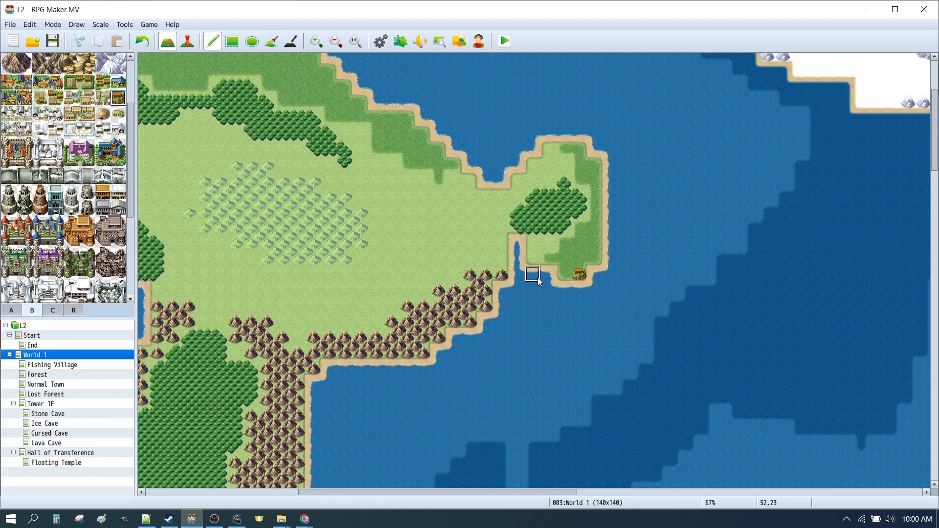
{"action": "key", "text": "F6"}
Create a quick transfer event on the house leading to Fishing Village at (6,1).
{"action": "right_click", "coordinate": [582, 274]}
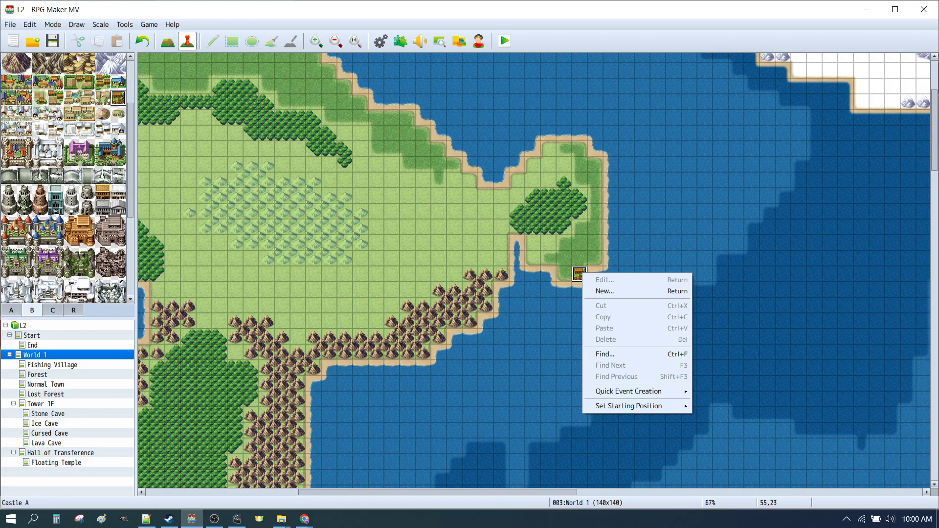
{"action": "mouse_move", "coordinate": [636, 394]}
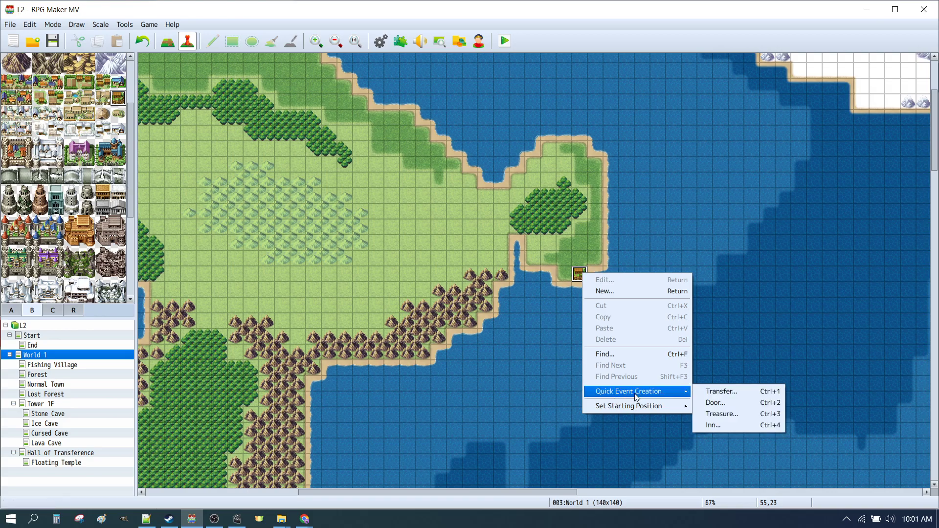
{"action": "left_click", "coordinate": [708, 393]}
{"action": "left_click", "coordinate": [408, 260]}
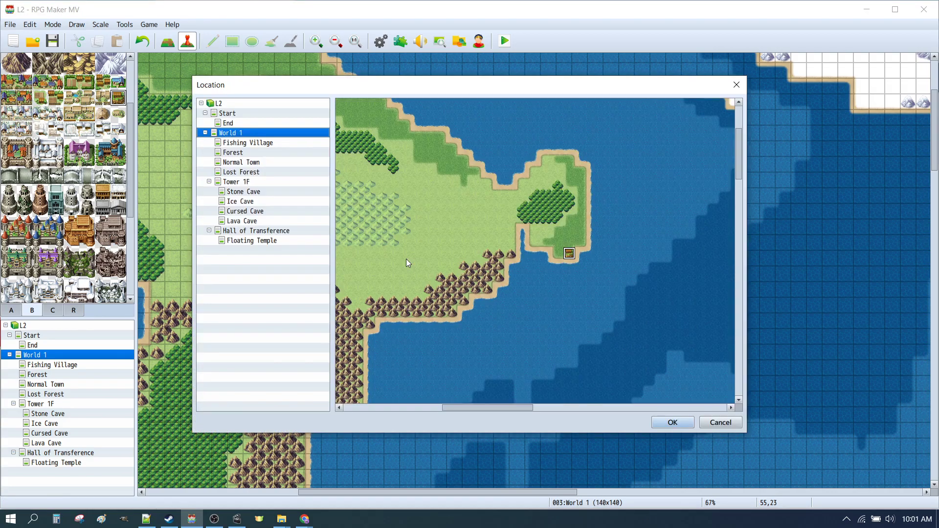
{"action": "left_click", "coordinate": [239, 143]}
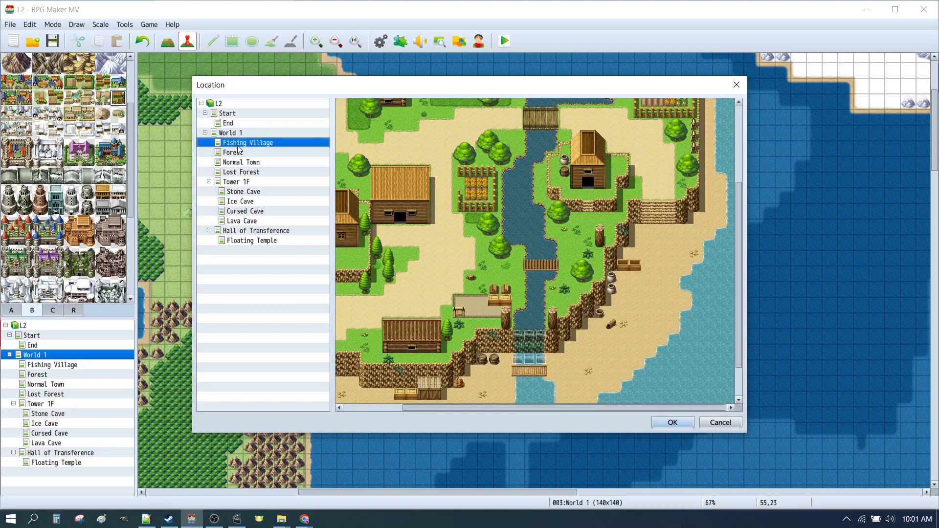
{"action": "scroll", "coordinate": [445, 157], "scroll_direction": "down", "scroll_amount": 2}
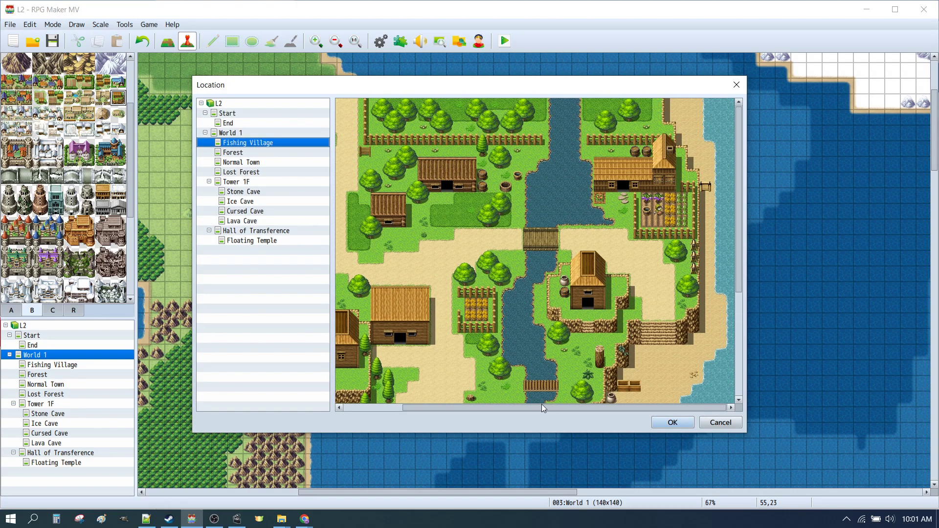
{"action": "left_click_drag", "start_coordinate": [542, 408], "coordinate": [483, 408]}
{"action": "left_click", "coordinate": [415, 117]}
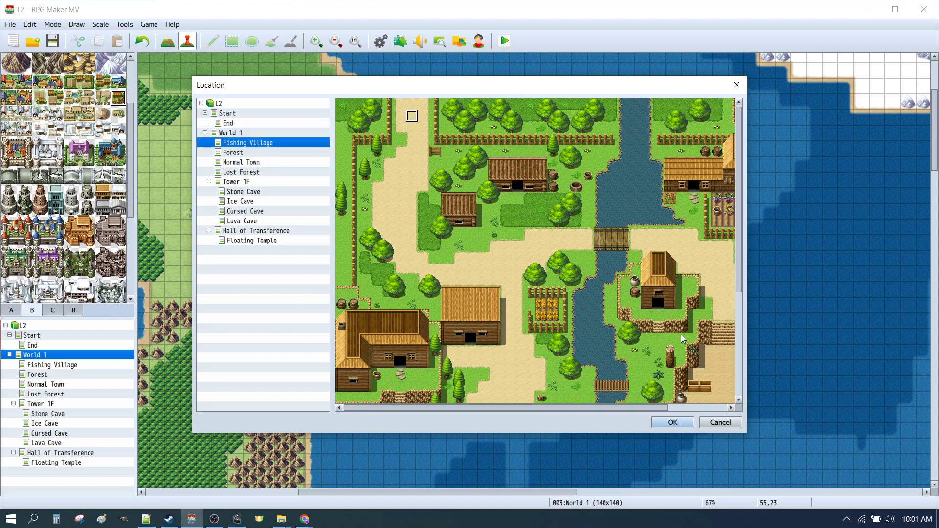
{"action": "left_click", "coordinate": [673, 422]}
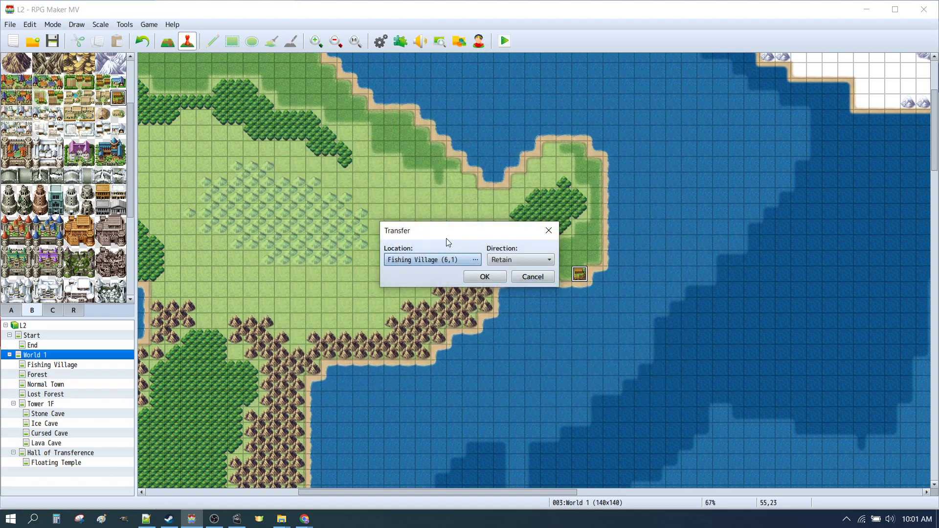
{"action": "left_click", "coordinate": [492, 275]}
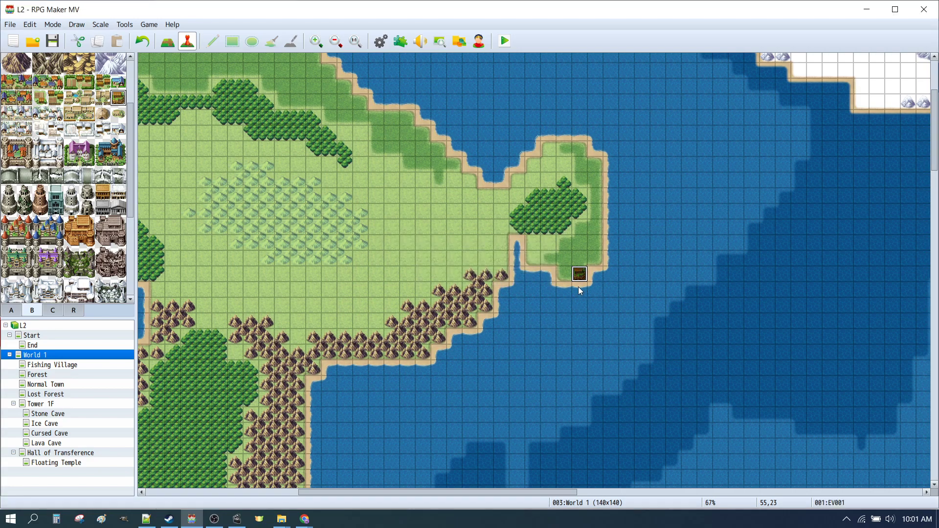
Add a transfer event at Fishing Village tile 5,0 leading to World 1 at 55,22.
{"action": "left_click", "coordinate": [52, 365]}
{"action": "scroll", "coordinate": [280, 213], "scroll_direction": "up", "scroll_amount": 5}
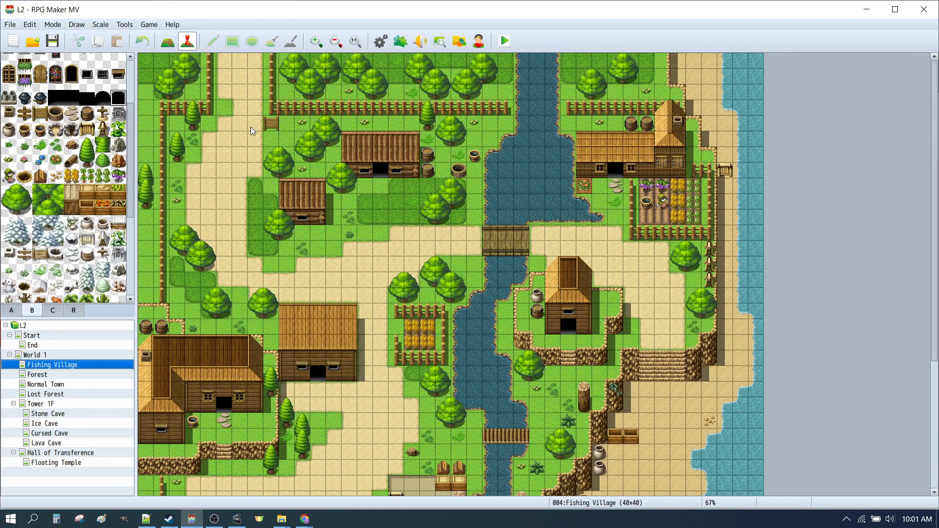
{"action": "right_click", "coordinate": [228, 63]}
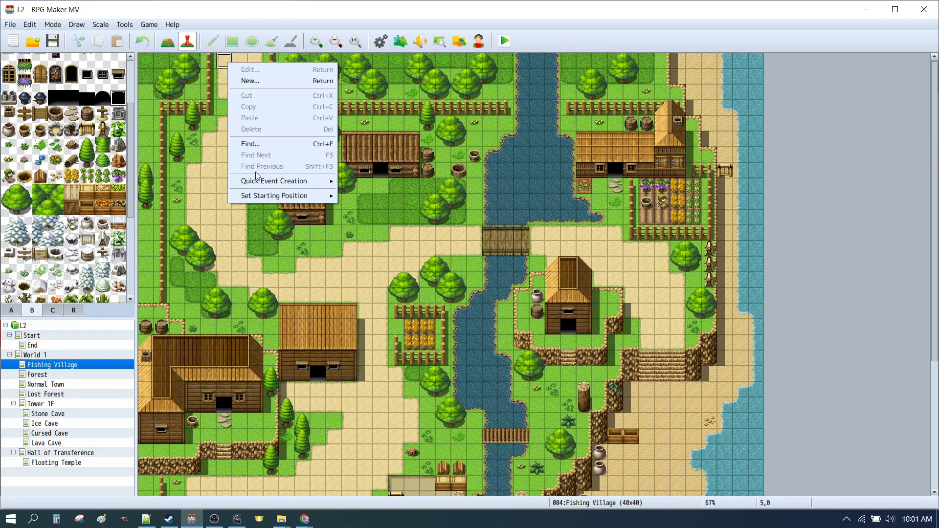
{"action": "mouse_move", "coordinate": [256, 185]}
{"action": "left_click", "coordinate": [372, 181]}
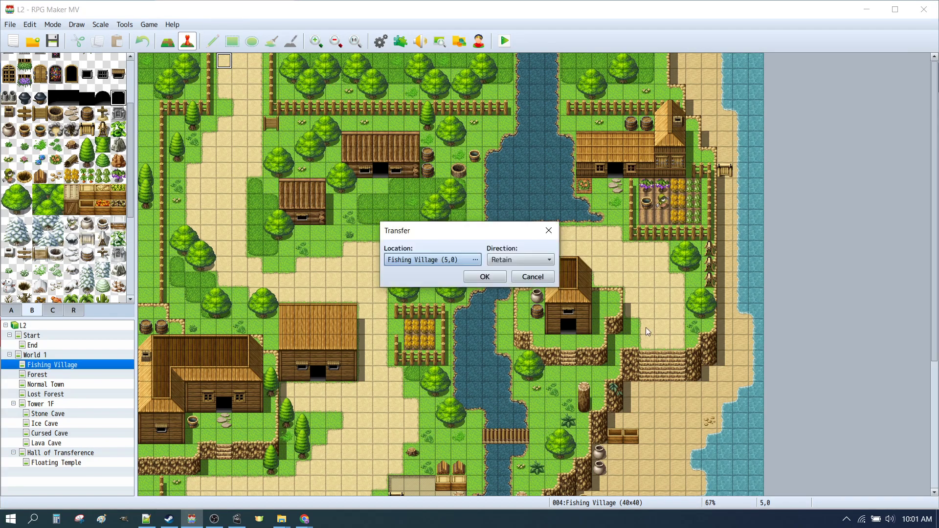
{"action": "left_click", "coordinate": [474, 260]}
{"action": "left_click", "coordinate": [226, 133]}
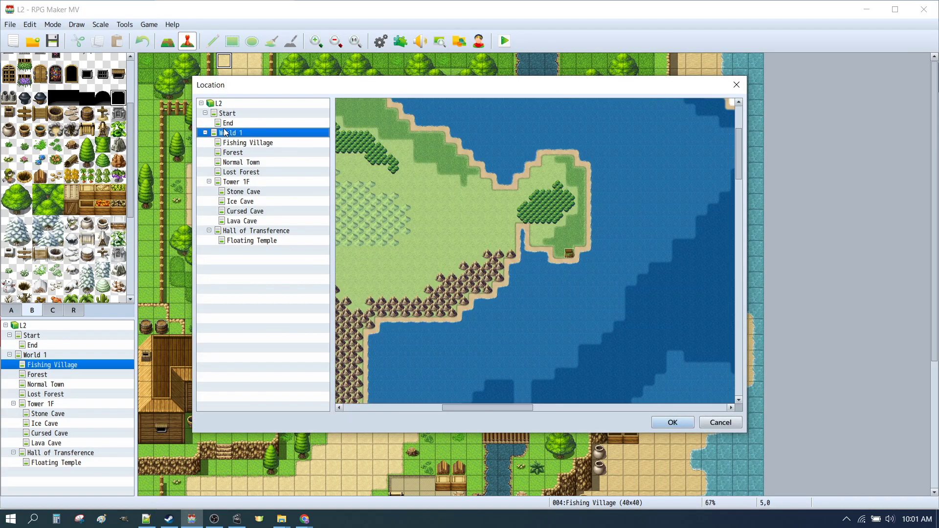
{"action": "left_click", "coordinate": [571, 245]}
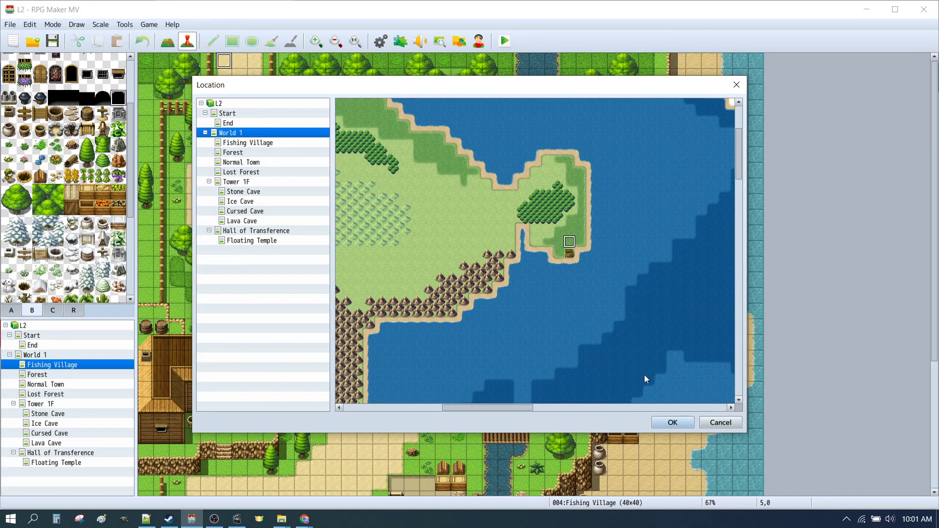
{"action": "left_click", "coordinate": [673, 422]}
{"action": "left_click", "coordinate": [484, 277]}
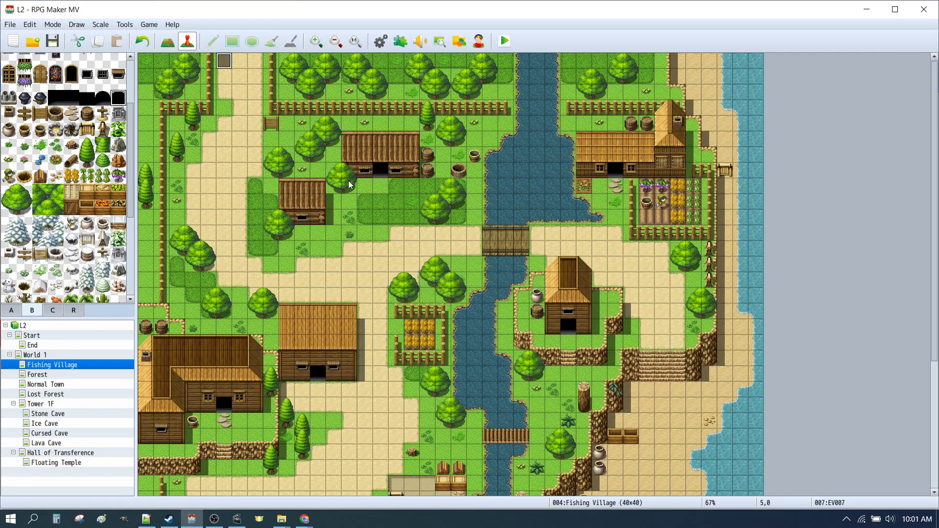
Paste copies of the transfer event onto tiles 6,0 and 7,0.
{"action": "left_click", "coordinate": [243, 64]}
{"action": "key", "text": "ctrl+v"}
{"action": "left_click", "coordinate": [253, 64]}
{"action": "key", "text": "ctrl+v"}
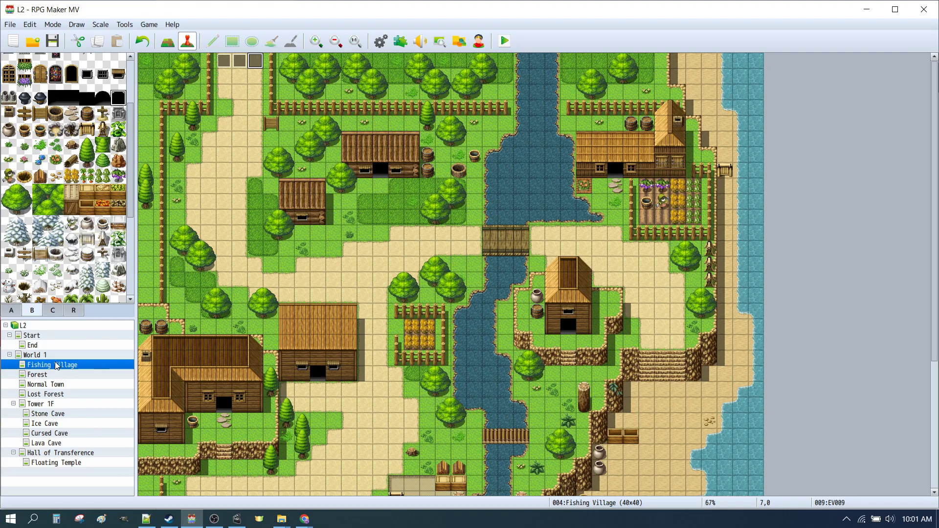
{"action": "left_click", "coordinate": [54, 374]}
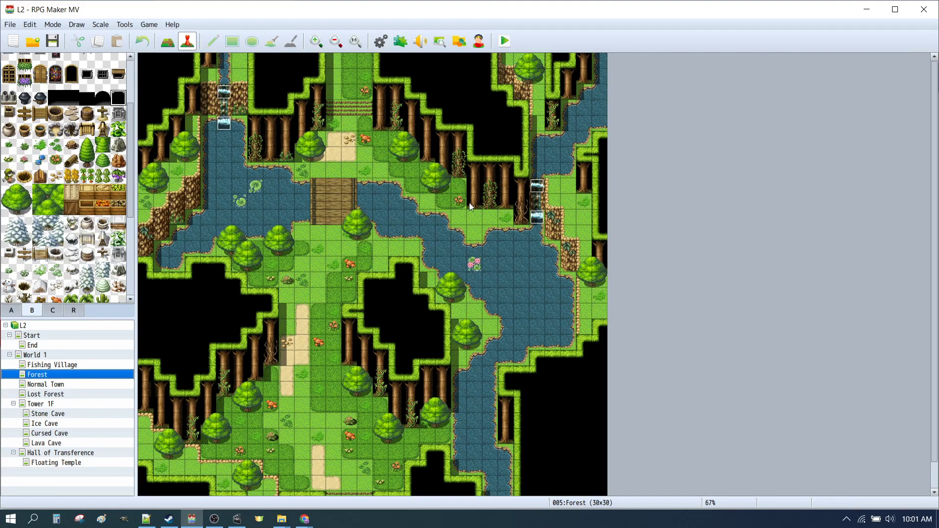
Add a transfer event at World 1 tile 54,20 leading to Forest (13,28) with an arrival facing direction.
{"action": "left_click", "coordinate": [35, 355]}
{"action": "scroll", "coordinate": [518, 233], "scroll_direction": "up", "scroll_amount": 3}
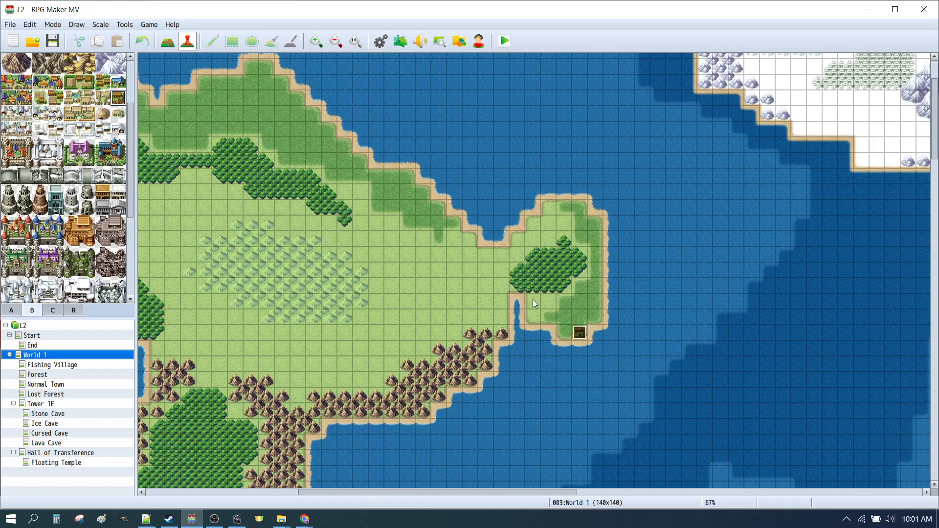
{"action": "right_click", "coordinate": [565, 285]}
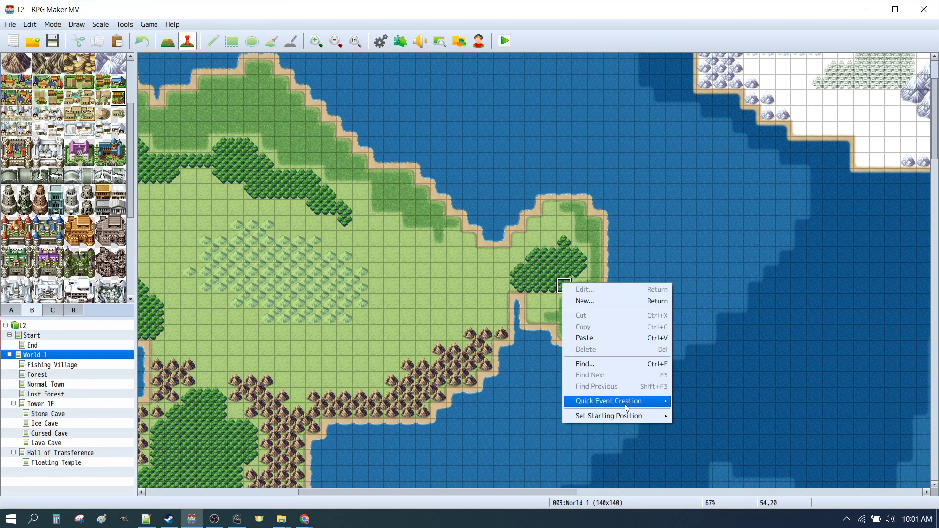
{"action": "mouse_move", "coordinate": [624, 404]}
{"action": "left_click", "coordinate": [694, 401]}
{"action": "left_click", "coordinate": [475, 259]}
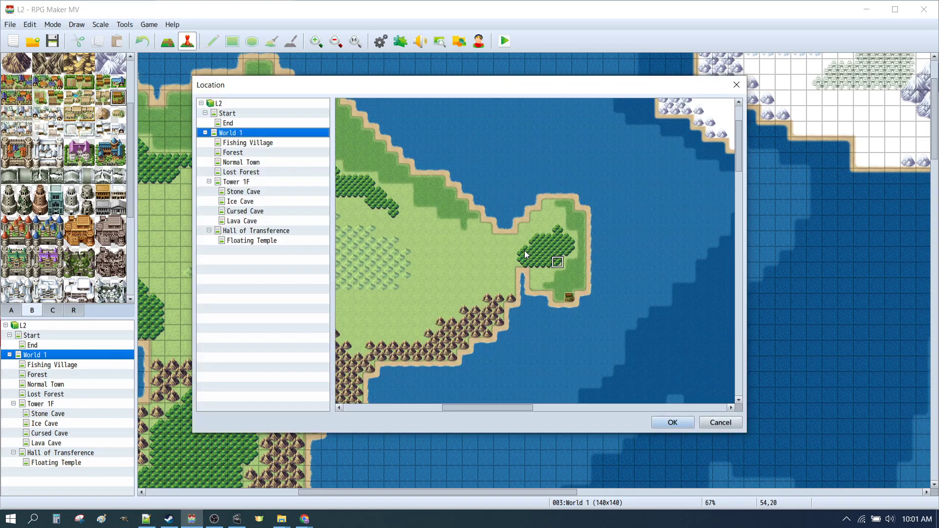
{"action": "left_click", "coordinate": [238, 154]}
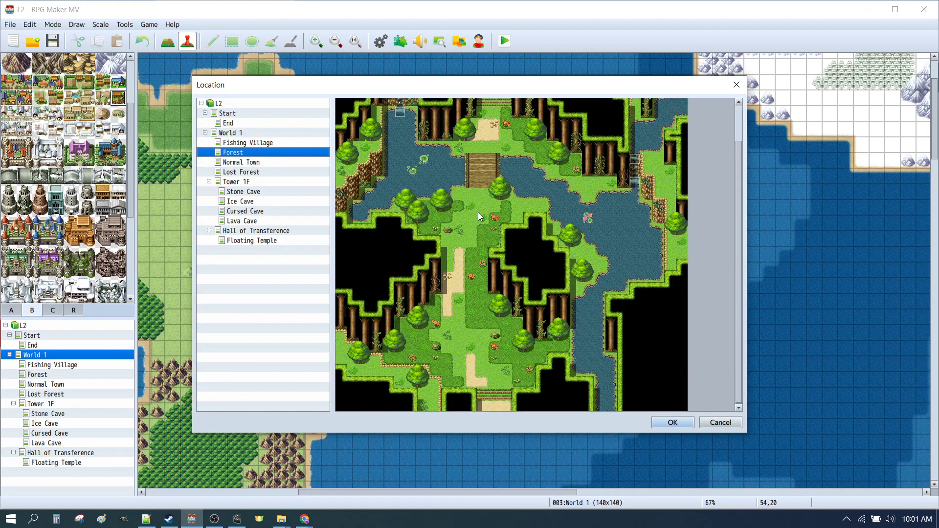
{"action": "left_click", "coordinate": [495, 392]}
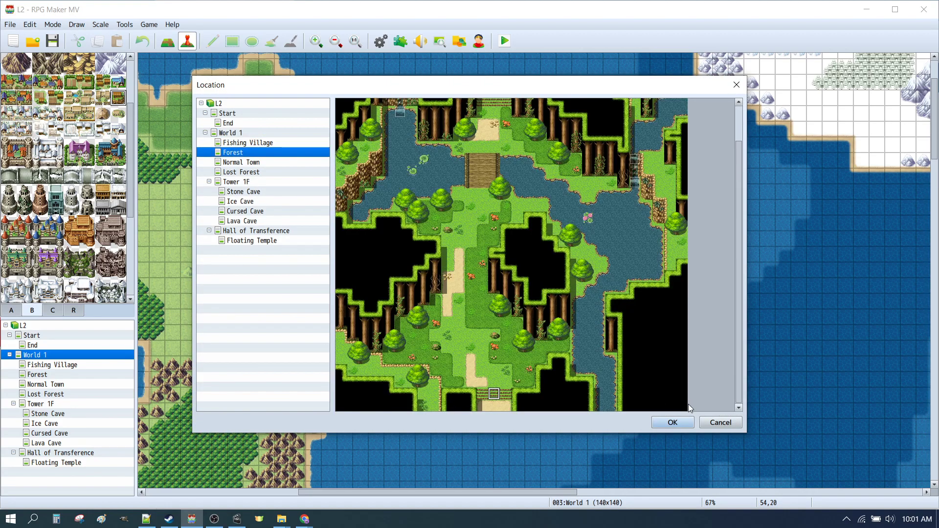
{"action": "left_click", "coordinate": [672, 422]}
{"action": "left_click", "coordinate": [501, 263]}
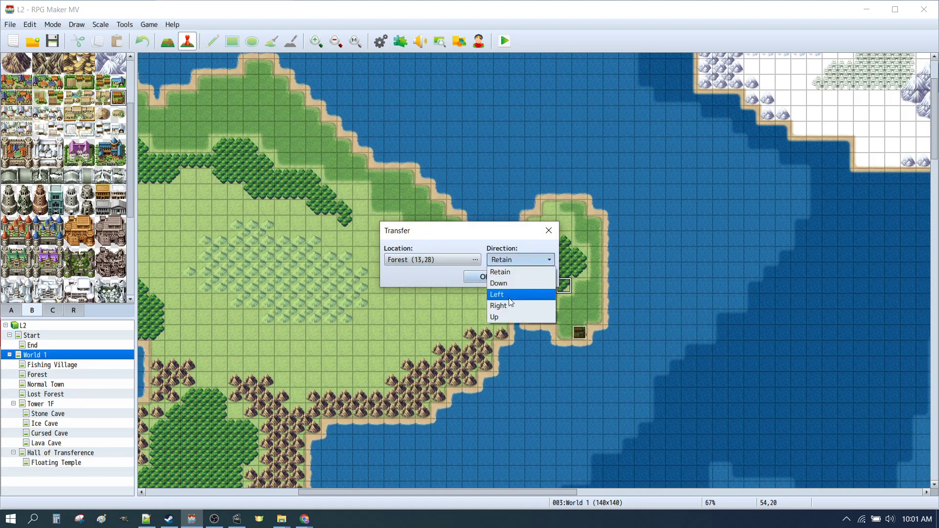
{"action": "left_click", "coordinate": [498, 317]}
{"action": "left_click", "coordinate": [477, 279]}
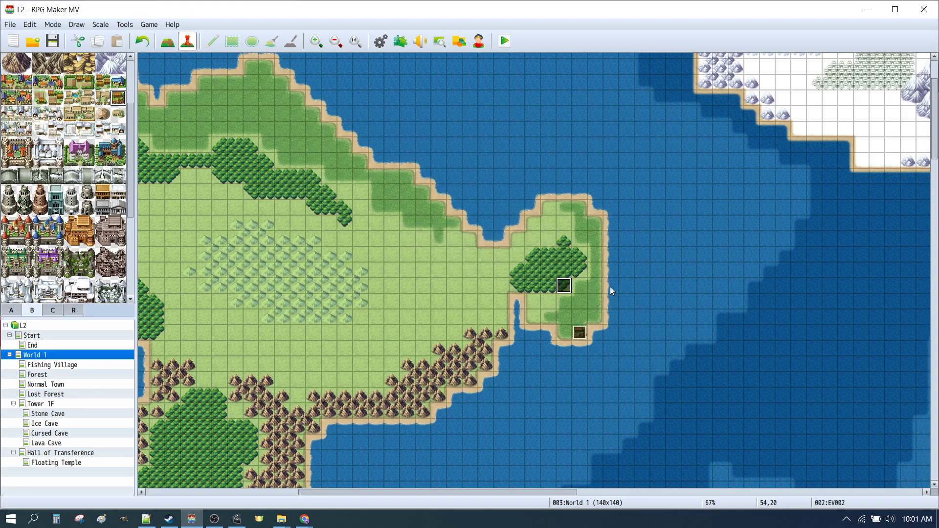
Paste copies of the Forest transfer event onto neighbouring tiles along row 20.
{"action": "left_click", "coordinate": [548, 285]}
{"action": "key", "text": "ctrl+v"}
{"action": "left_click", "coordinate": [533, 287]}
{"action": "key", "text": "ctrl+v"}
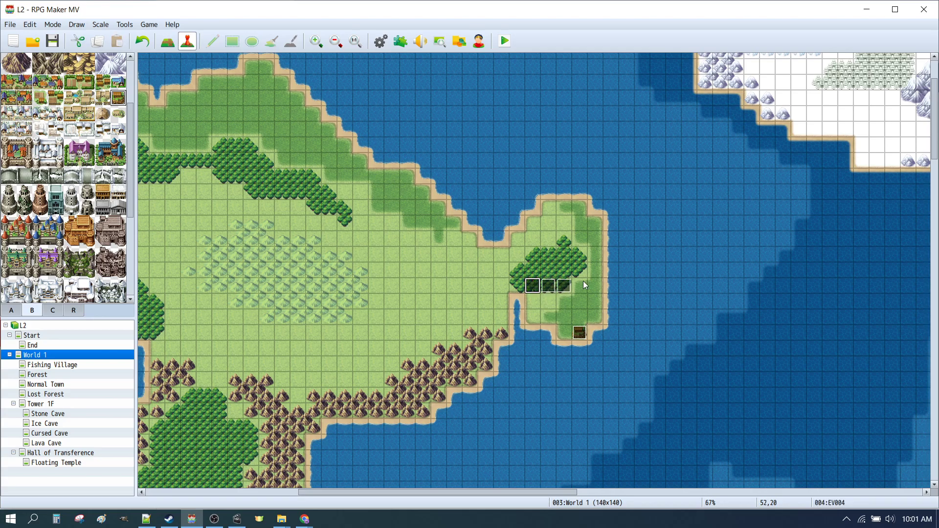
{"action": "left_click", "coordinate": [580, 283]}
{"action": "key", "text": "ctrl+v"}
{"action": "left_click", "coordinate": [594, 285]}
{"action": "key", "text": "ctrl+v"}
{"action": "left_click", "coordinate": [519, 272]}
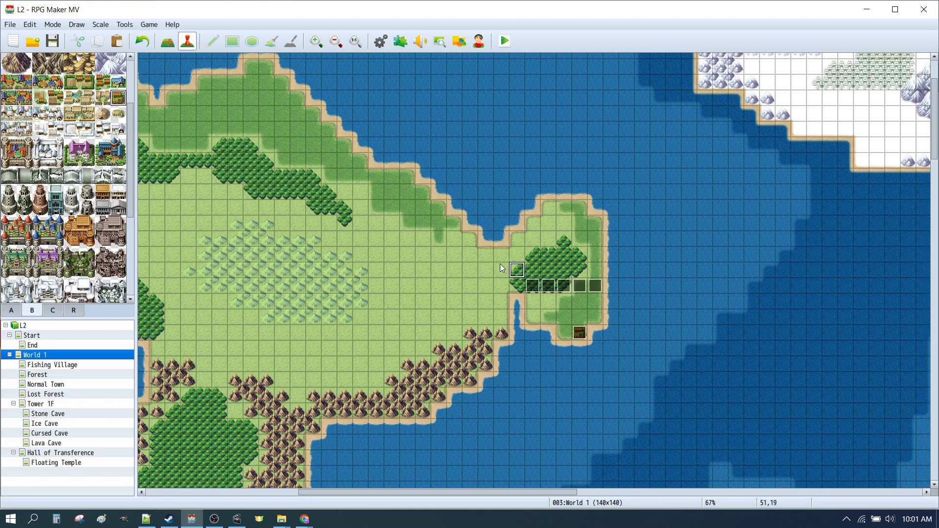
Create a transfer event at World 1 tile 51,19 leading to Forest (13,1), facing down.
{"action": "right_click", "coordinate": [519, 272]}
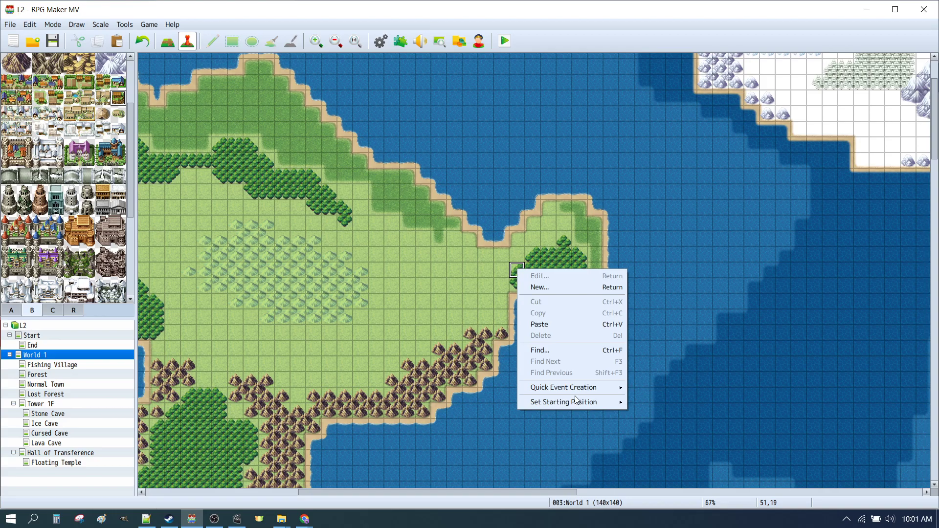
{"action": "key", "text": "Escape"}
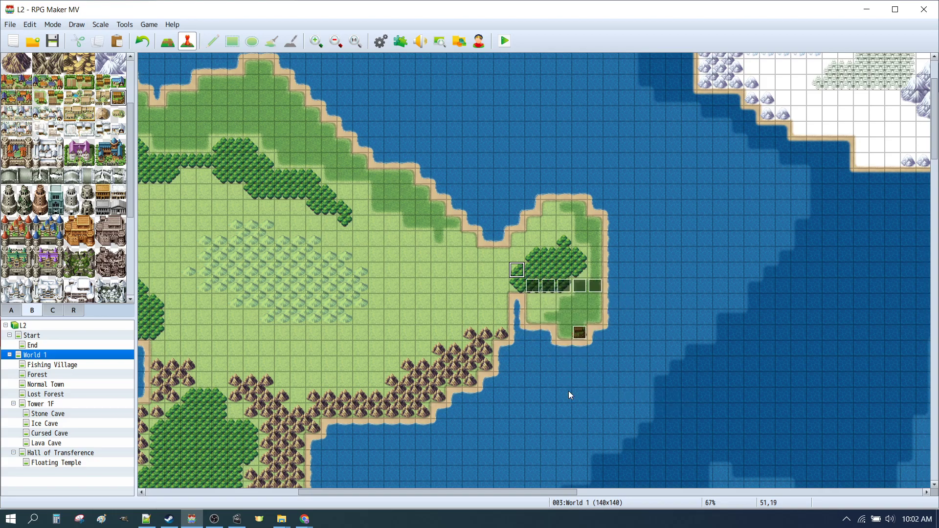
{"action": "right_click", "coordinate": [520, 274]}
{"action": "mouse_move", "coordinate": [612, 389]}
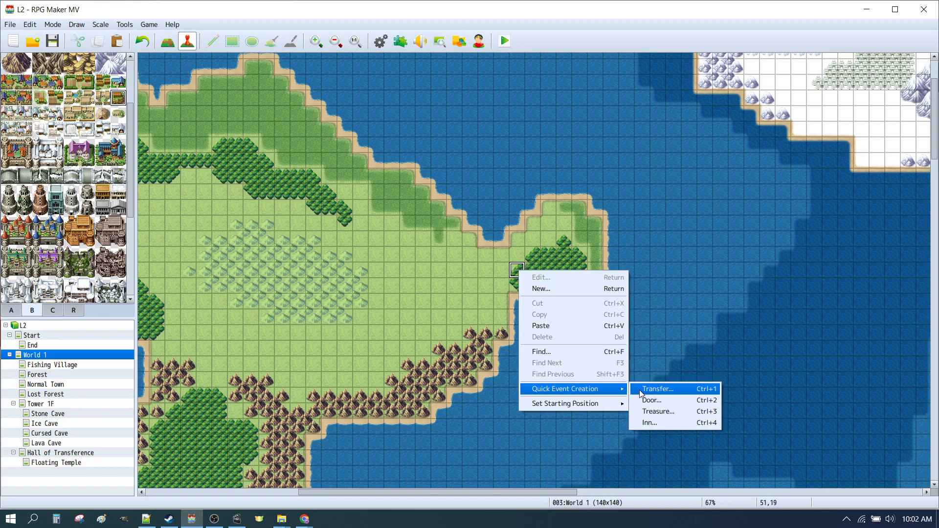
{"action": "left_click", "coordinate": [641, 390]}
{"action": "left_click", "coordinate": [444, 262]}
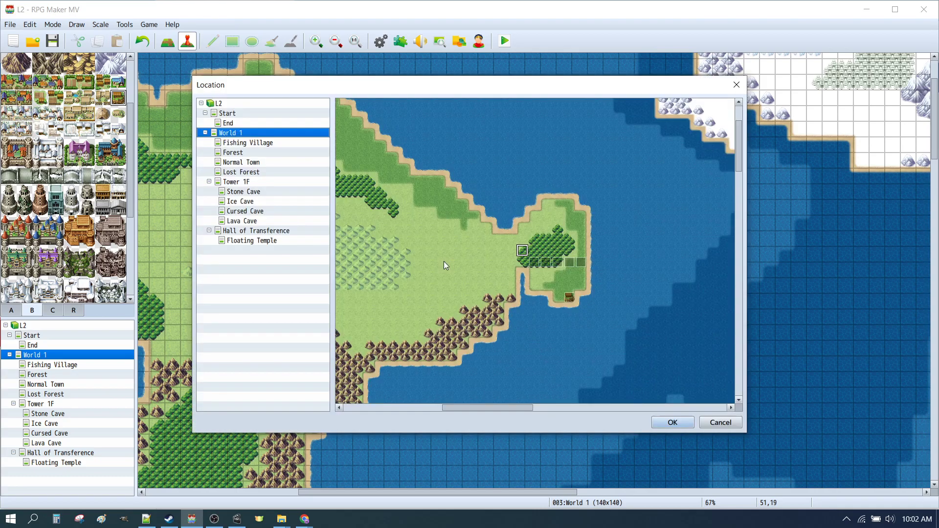
{"action": "left_click", "coordinate": [233, 152]}
{"action": "scroll", "coordinate": [474, 159], "scroll_direction": "up", "scroll_amount": 2}
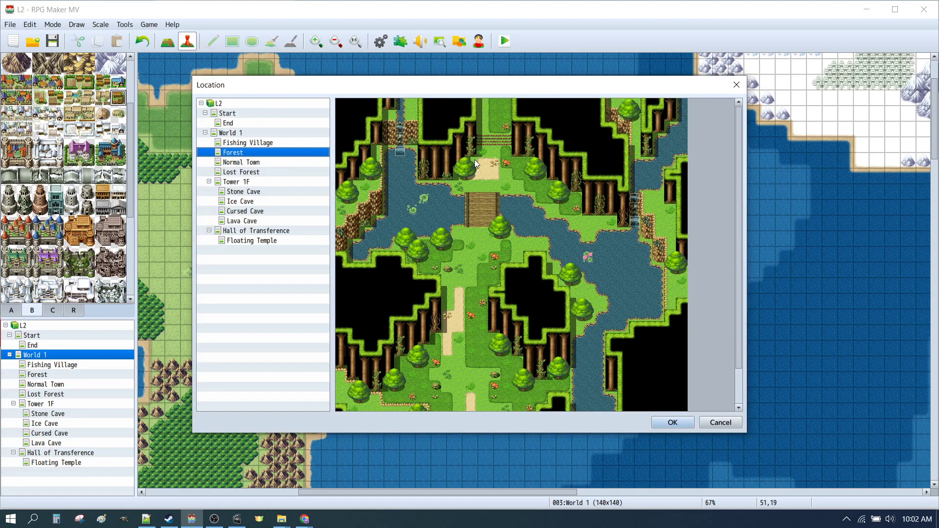
{"action": "left_click", "coordinate": [672, 423]}
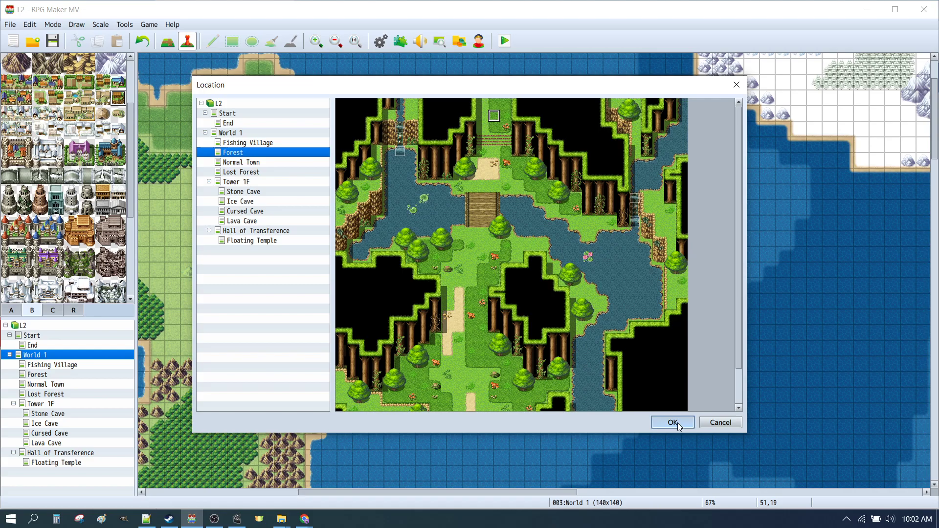
{"action": "left_click", "coordinate": [520, 260]}
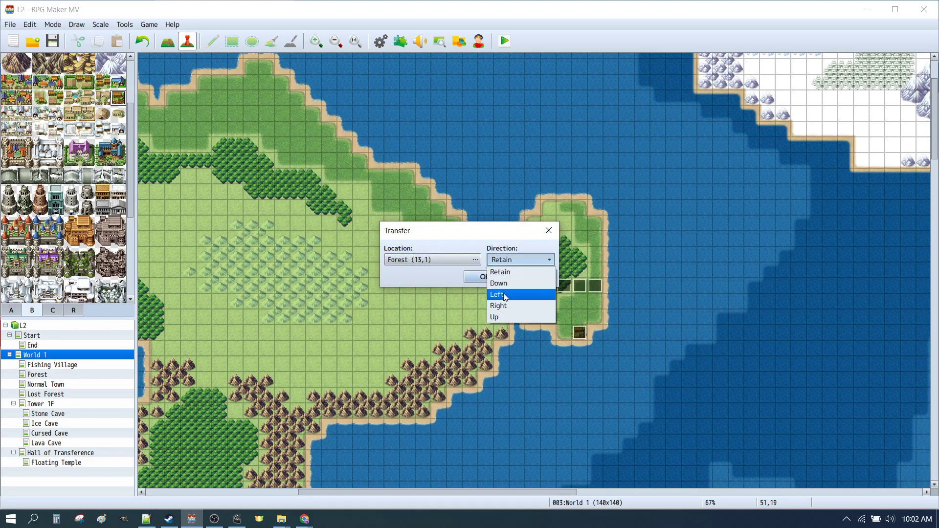
{"action": "left_click", "coordinate": [505, 283]}
{"action": "left_click", "coordinate": [482, 277]}
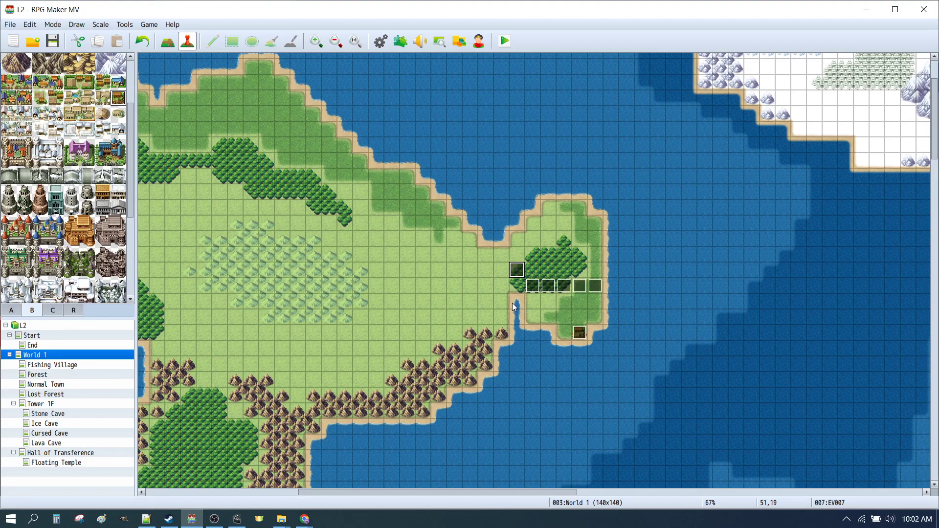
Paste copies of the transfer event onto tiles 51,20 and 51,18.
{"action": "key", "text": "Down"}
{"action": "key", "text": "ctrl+v"}
{"action": "key", "text": "Up"}
{"action": "key", "text": "Up"}
{"action": "key", "text": "ctrl+v"}
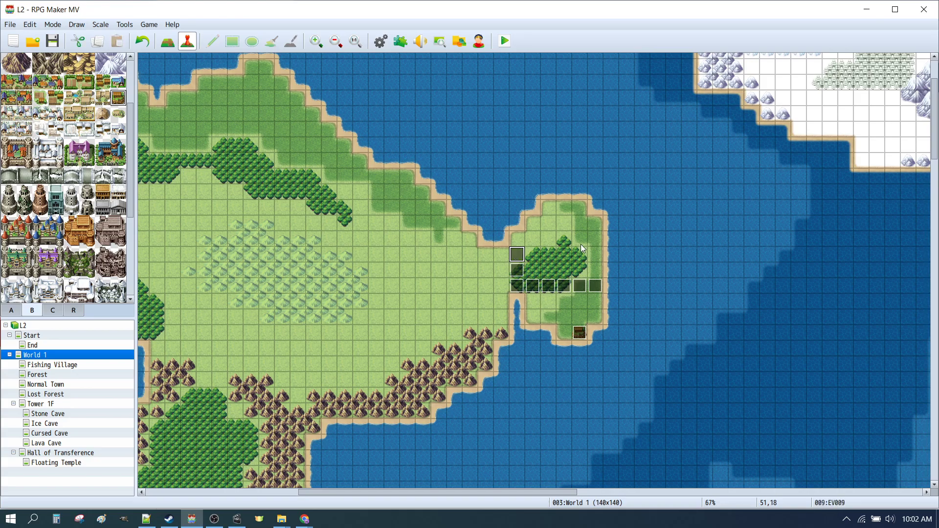
On the Forest map, make a bottom-edge exit transferring to World 1 (54,21), facing down.
{"action": "left_click", "coordinate": [49, 373]}
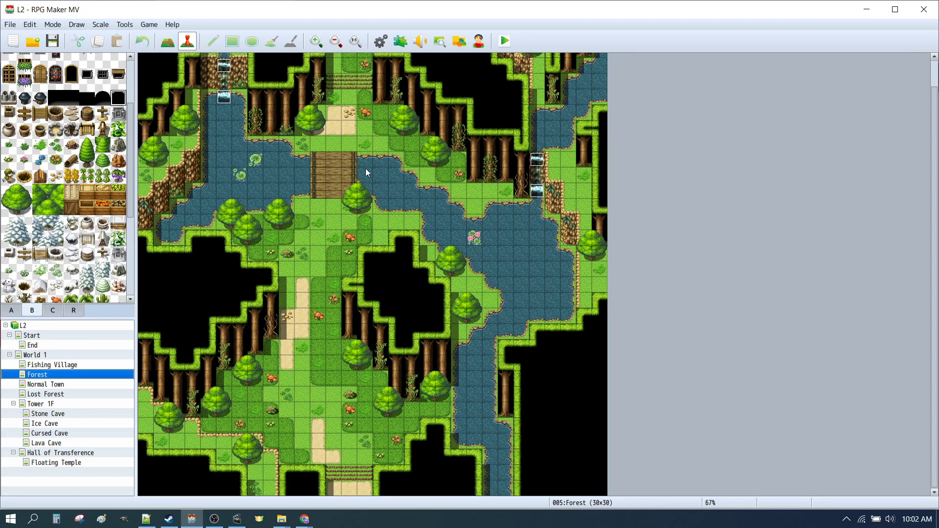
{"action": "right_click", "coordinate": [347, 493]}
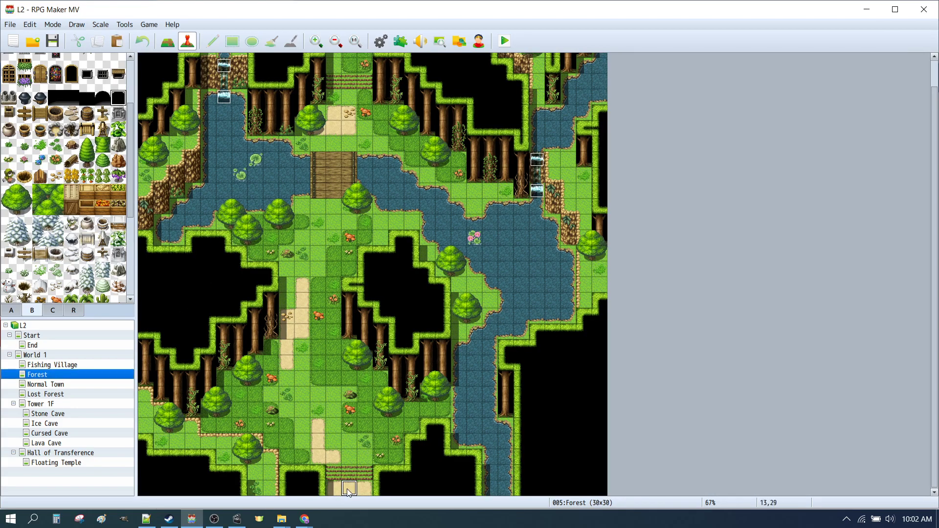
{"action": "mouse_move", "coordinate": [402, 505]}
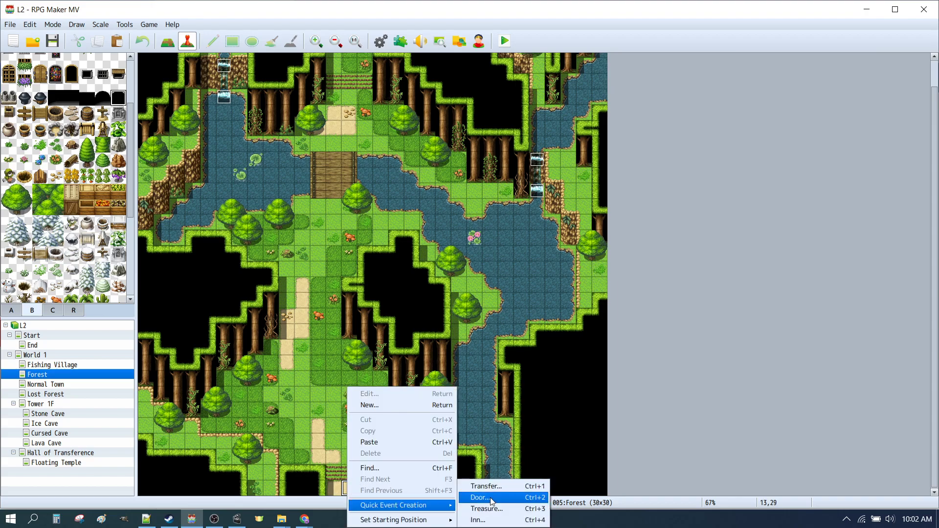
{"action": "left_click", "coordinate": [477, 484]}
{"action": "left_click", "coordinate": [423, 261]}
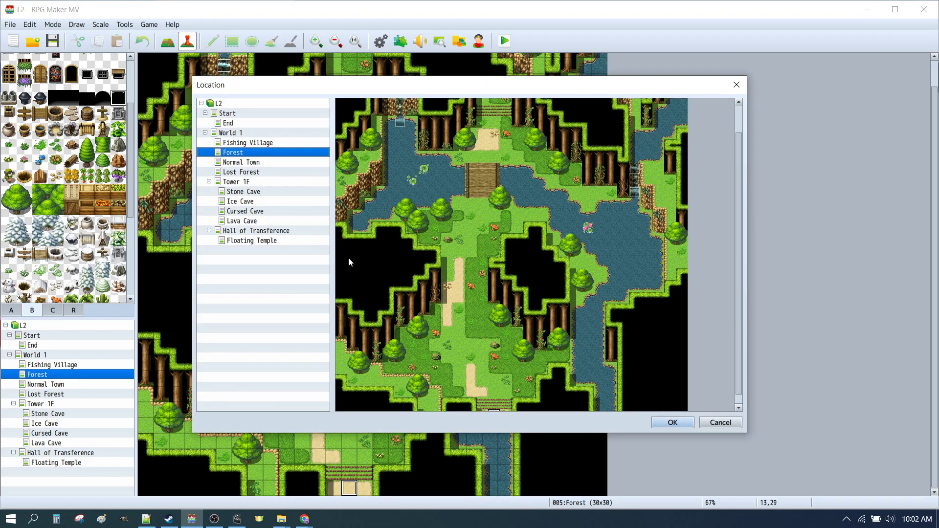
{"action": "left_click", "coordinate": [238, 133]}
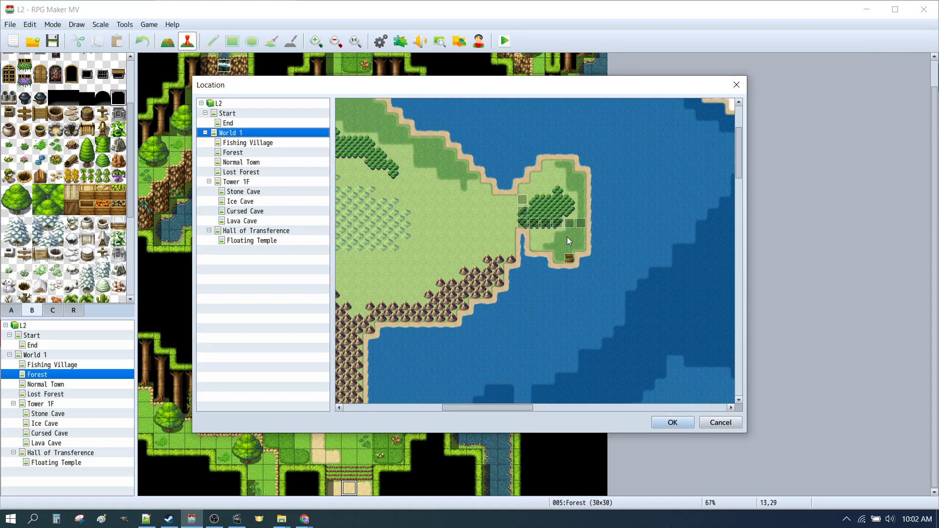
{"action": "left_click", "coordinate": [558, 234]}
{"action": "left_click", "coordinate": [671, 422]}
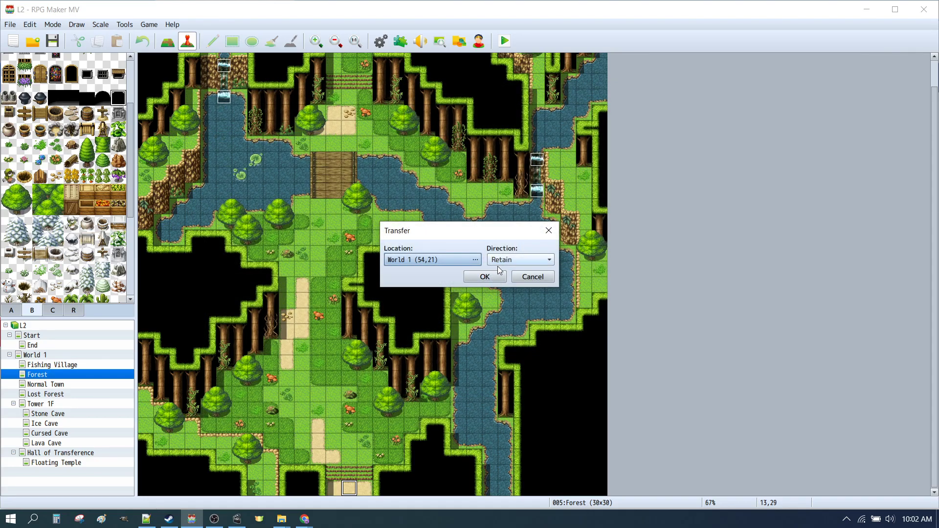
{"action": "left_click", "coordinate": [498, 265]}
{"action": "left_click", "coordinate": [503, 281]}
{"action": "left_click", "coordinate": [484, 276]}
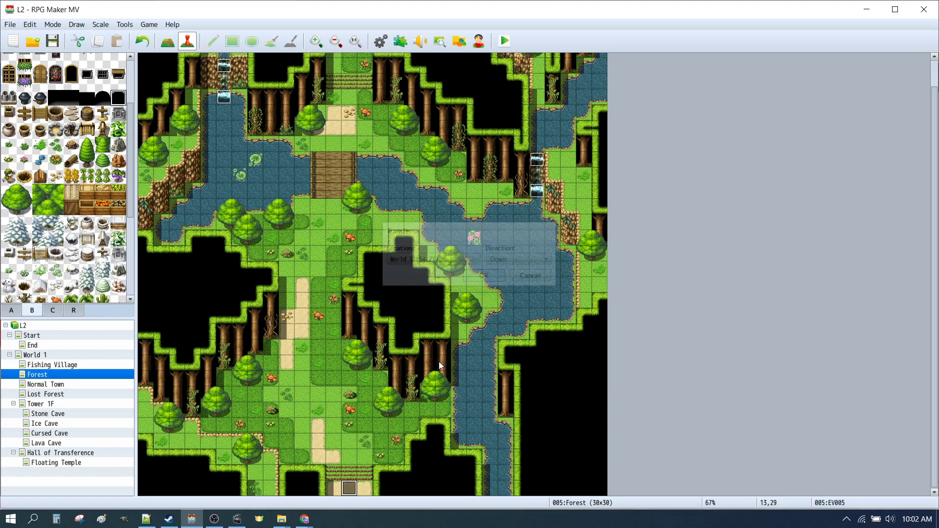
Copy the bottom exit event onto the neighbouring bottom-edge tile.
{"action": "key", "text": "ctrl+c"}
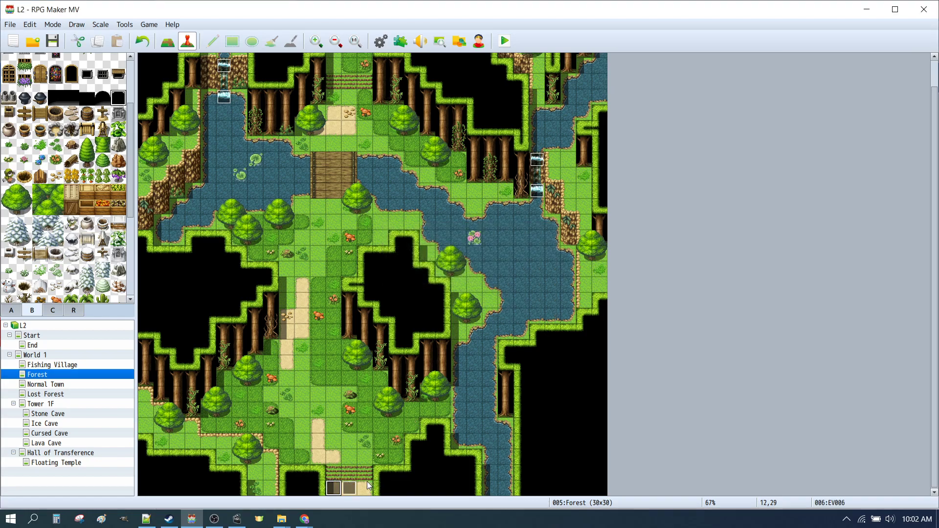
{"action": "left_click", "coordinate": [365, 487]}
{"action": "key", "text": "ctrl+v"}
Create top-edge event EV008 transferring to World 1 (50,19), facing left.
{"action": "scroll", "coordinate": [378, 408], "scroll_direction": "up", "scroll_amount": 2}
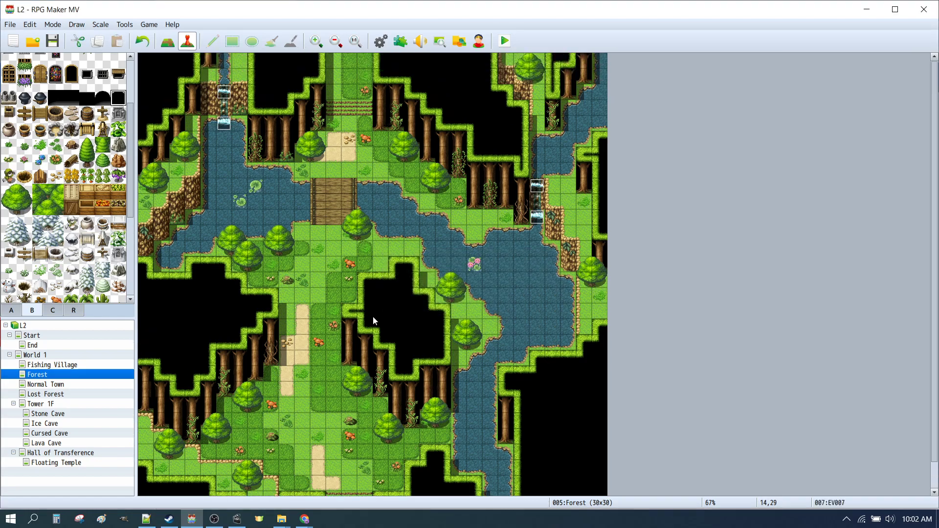
{"action": "double_click", "coordinate": [331, 63]}
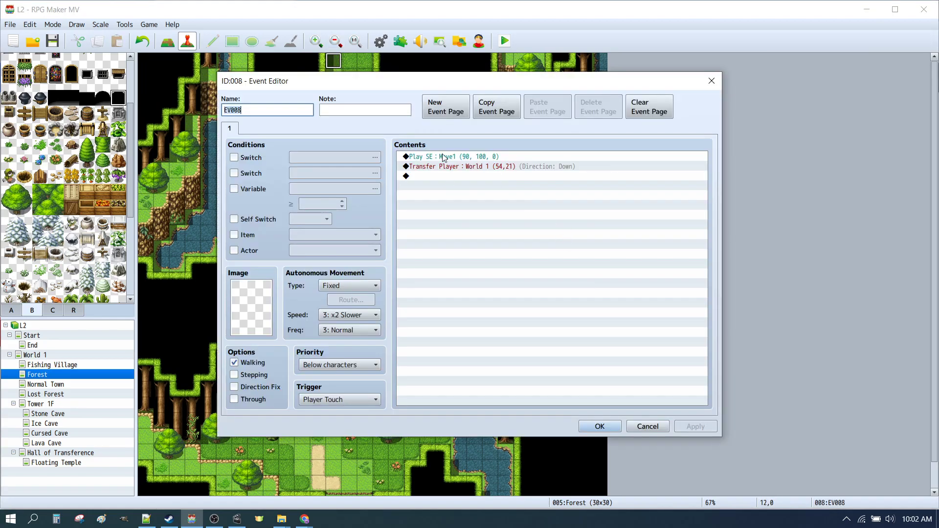
{"action": "double_click", "coordinate": [435, 166]}
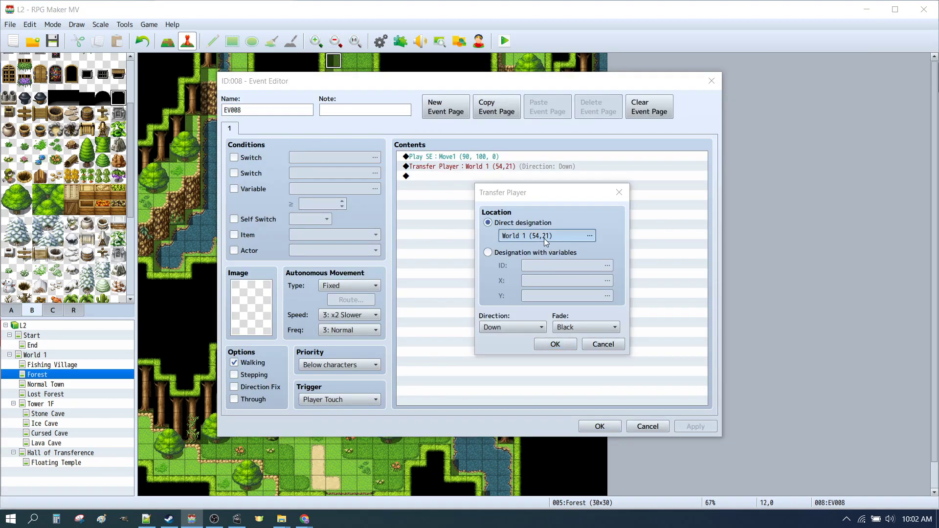
{"action": "left_click", "coordinate": [544, 239]}
{"action": "left_click", "coordinate": [593, 228]}
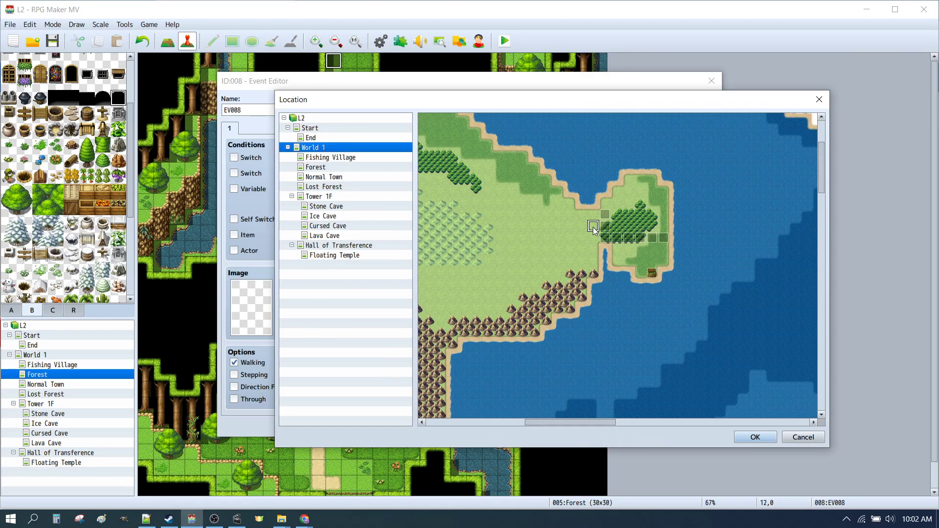
{"action": "left_click", "coordinate": [741, 440]}
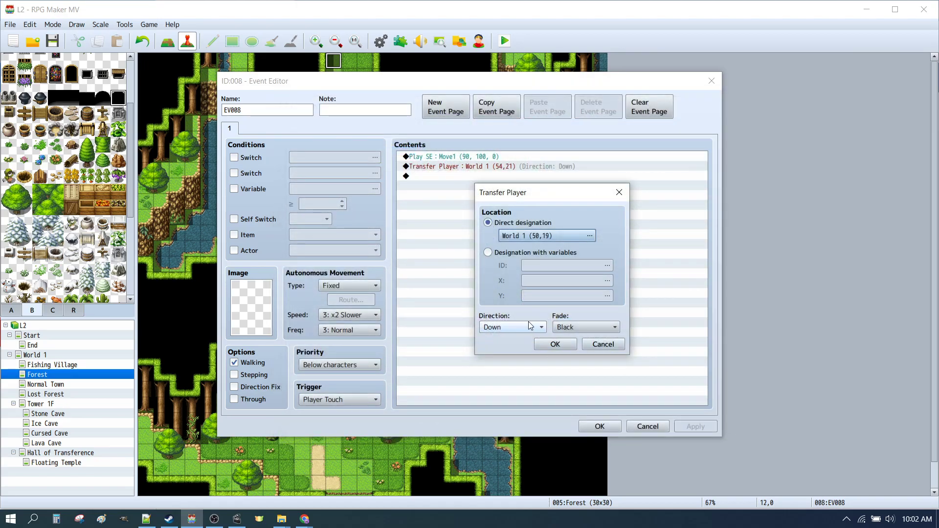
{"action": "left_click", "coordinate": [490, 331]}
{"action": "left_click", "coordinate": [496, 363]}
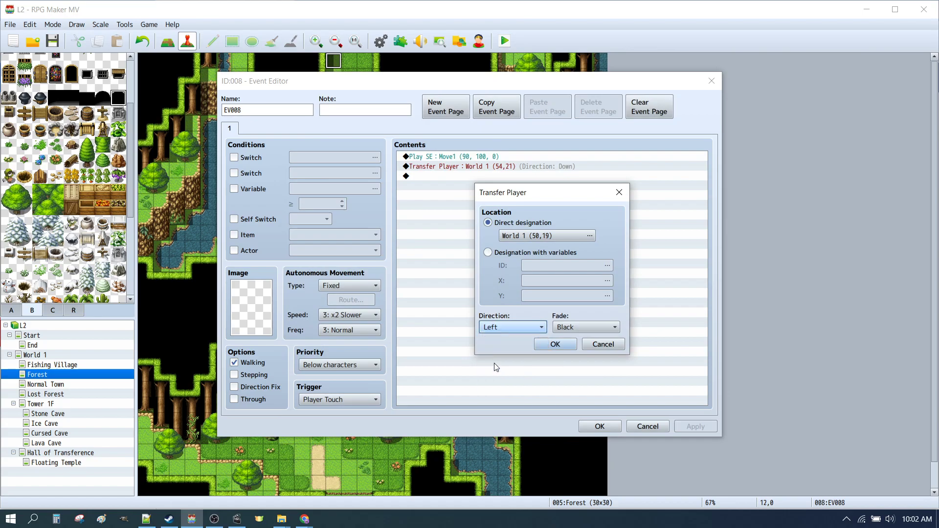
{"action": "left_click", "coordinate": [555, 345]}
{"action": "left_click", "coordinate": [598, 427]}
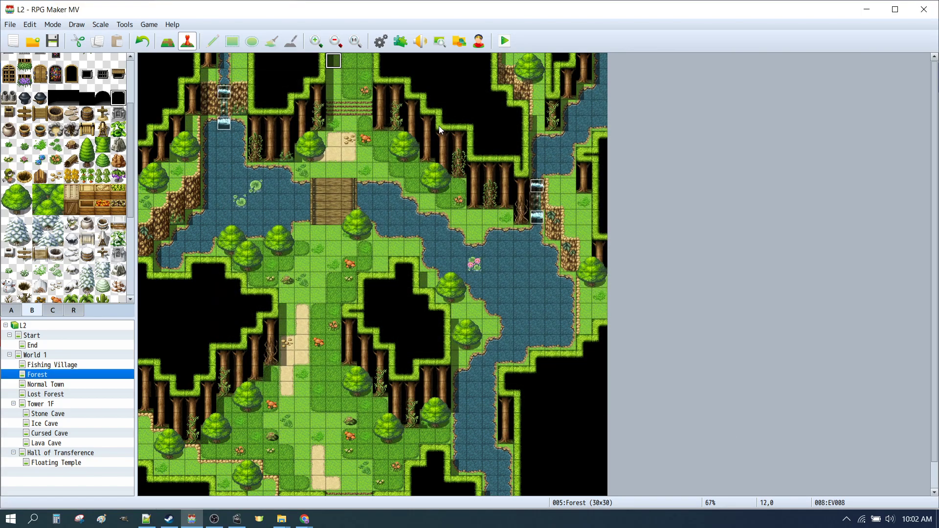
Paste copies of the top exit event onto tiles 13,0 and 14,0.
{"action": "key", "text": "ctrl+c"}
{"action": "left_click", "coordinate": [349, 60]}
{"action": "key", "text": "ctrl+v"}
{"action": "left_click", "coordinate": [369, 61]}
{"action": "key", "text": "ctrl+v"}
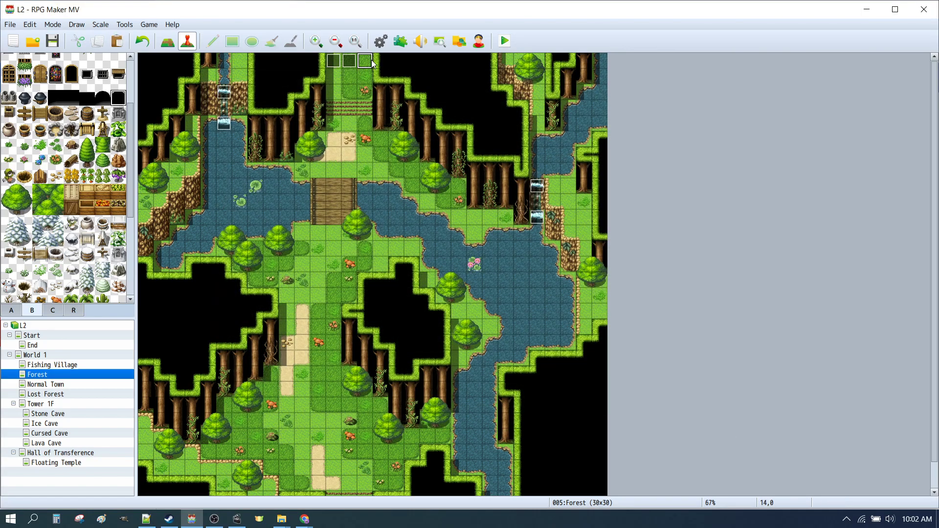
Place the 2x2 castle tiles on the World 1 mainland grass west of the forest island.
{"action": "left_click", "coordinate": [37, 355]}
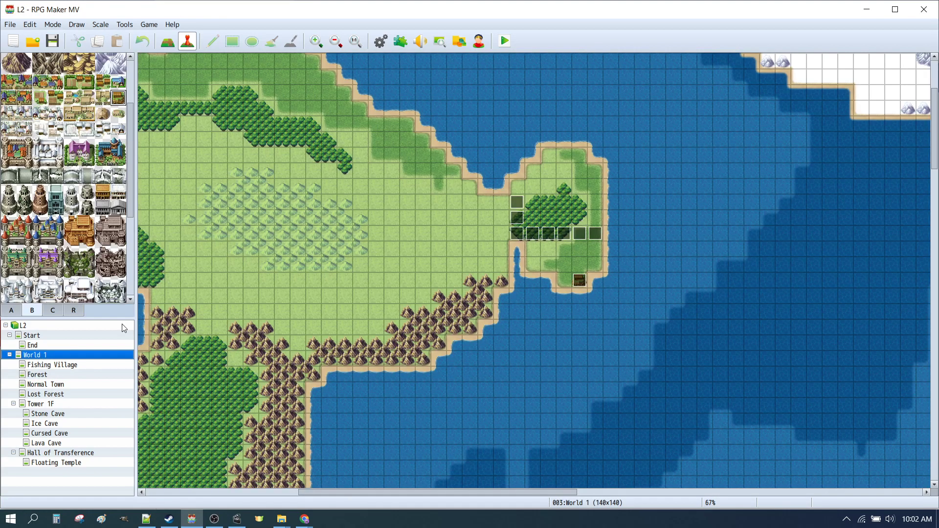
{"action": "scroll", "coordinate": [46, 235], "scroll_direction": "down", "scroll_amount": 3}
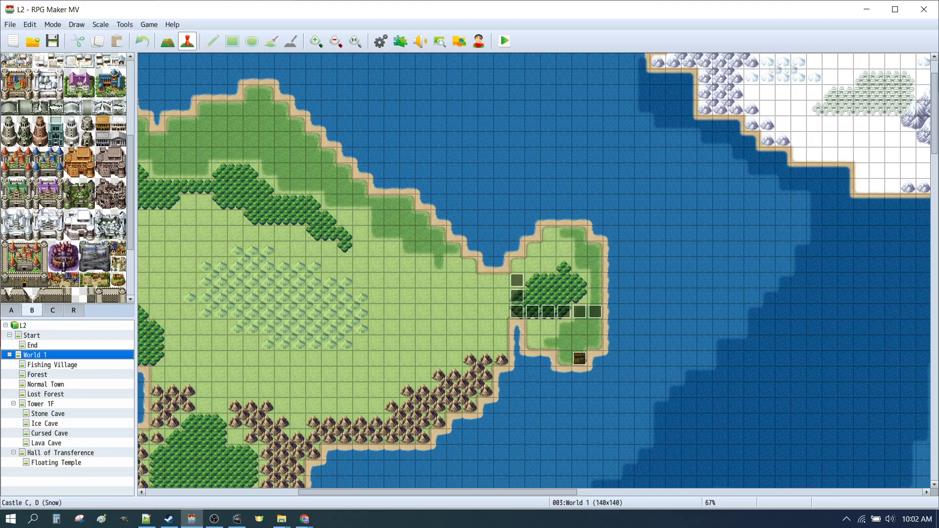
{"action": "scroll", "coordinate": [39, 205], "scroll_direction": "up", "scroll_amount": 3}
{"action": "left_click_drag", "start_coordinate": [8, 126], "coordinate": [29, 146]}
{"action": "key", "text": "F5"}
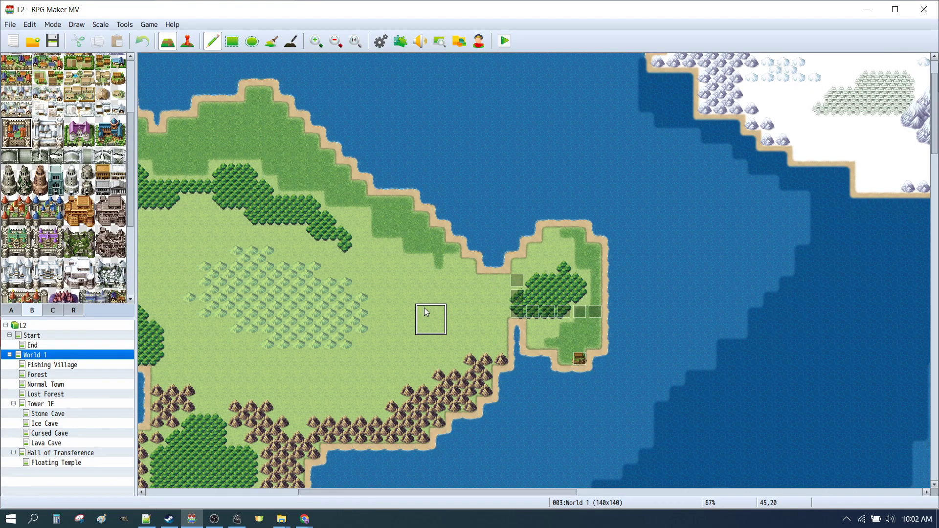
{"action": "left_click", "coordinate": [404, 287]}
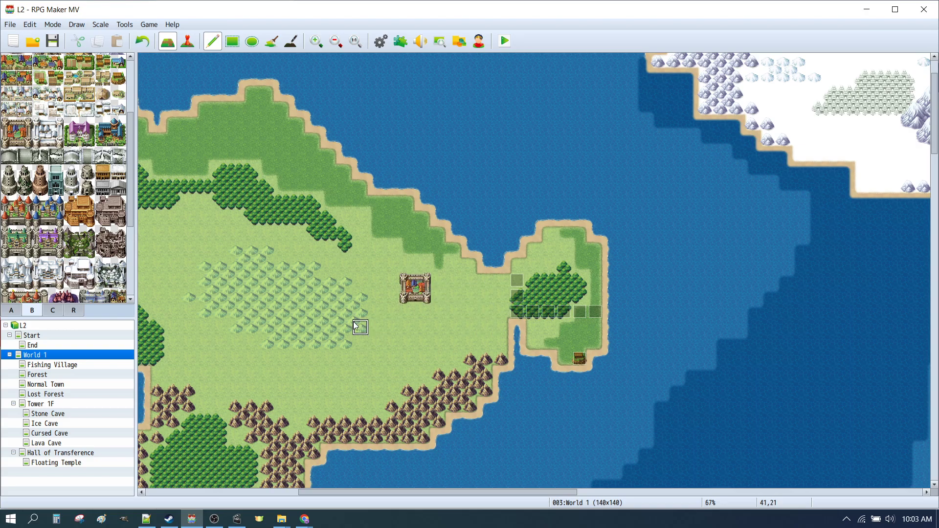
Draw a sand path from the island to below the castle, then west and south.
{"action": "left_click", "coordinate": [12, 310]}
{"action": "left_click", "coordinate": [87, 108]}
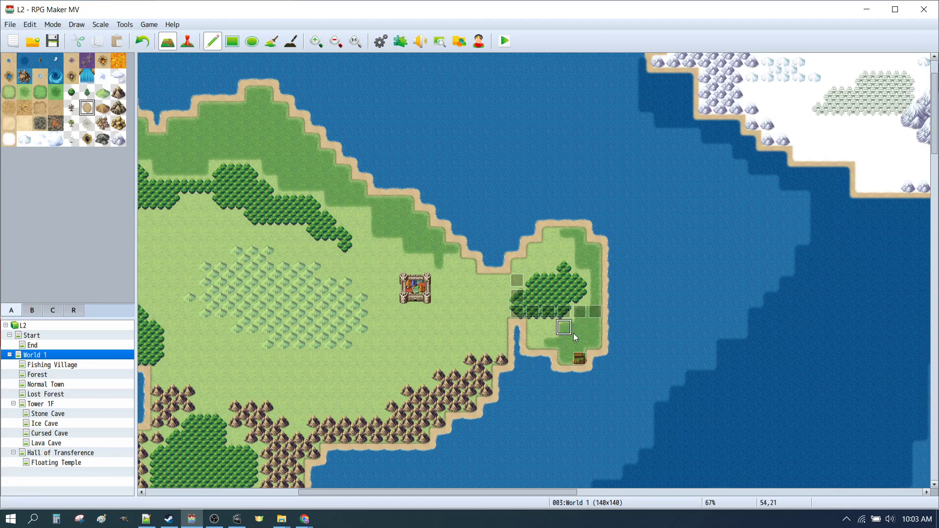
{"action": "left_click", "coordinate": [578, 338]}
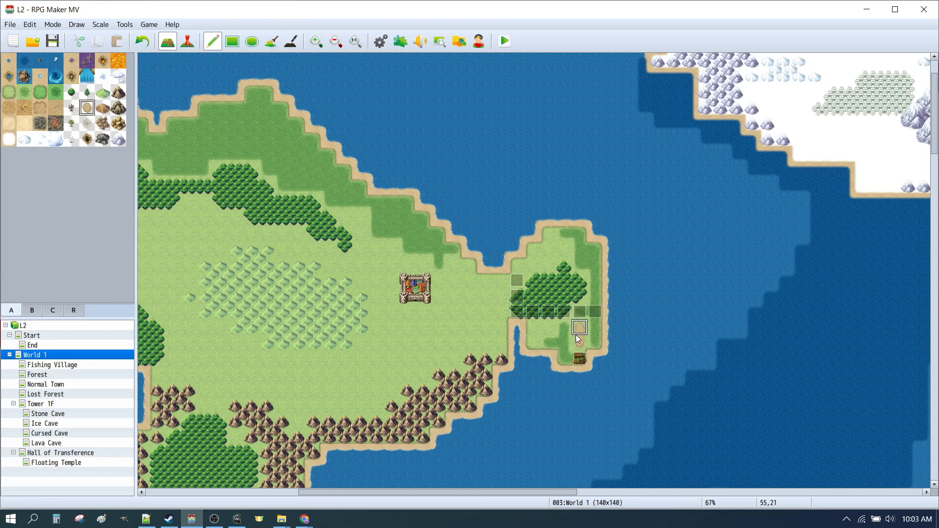
{"action": "mouse_move", "coordinate": [578, 339]}
{"action": "left_mouse_down"}
{"action": "mouse_move", "coordinate": [549, 327]}
{"action": "mouse_move", "coordinate": [549, 311]}
{"action": "left_mouse_up"}
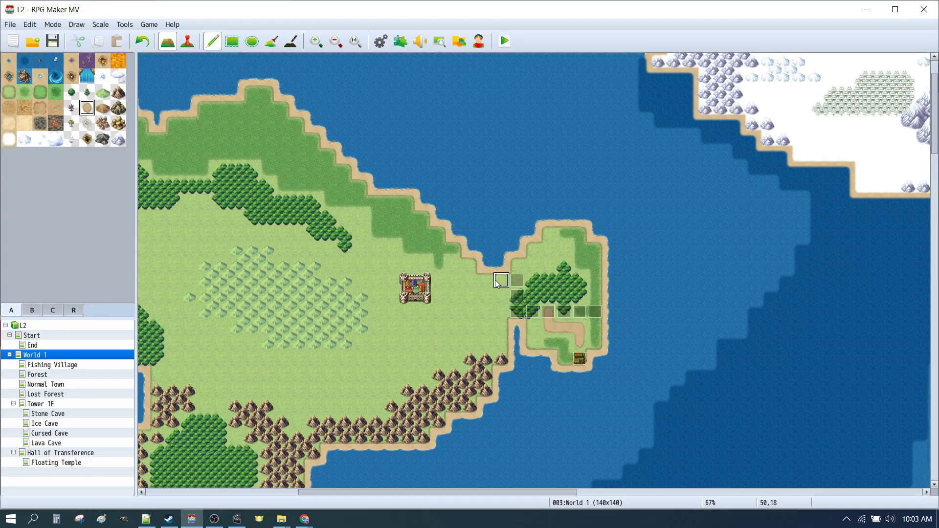
{"action": "left_click", "coordinate": [516, 296]}
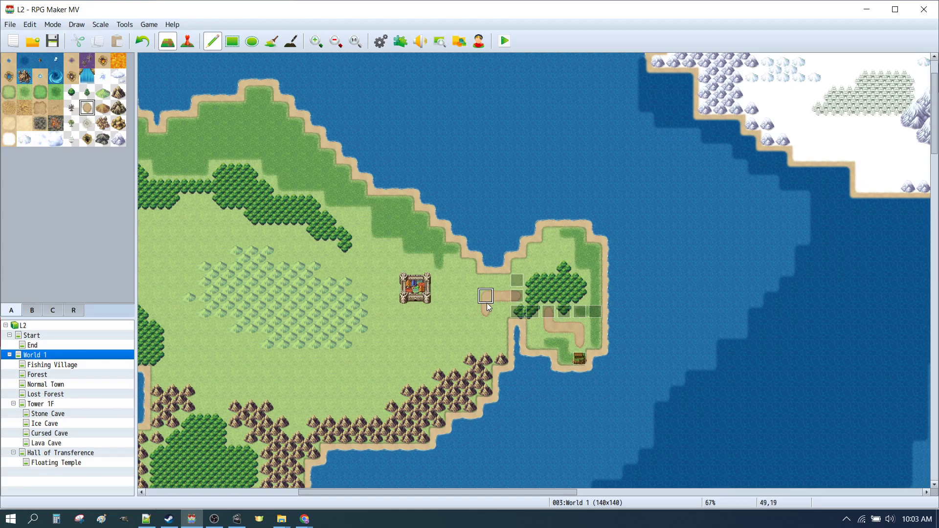
{"action": "left_click_drag", "start_coordinate": [487, 309], "coordinate": [414, 316]}
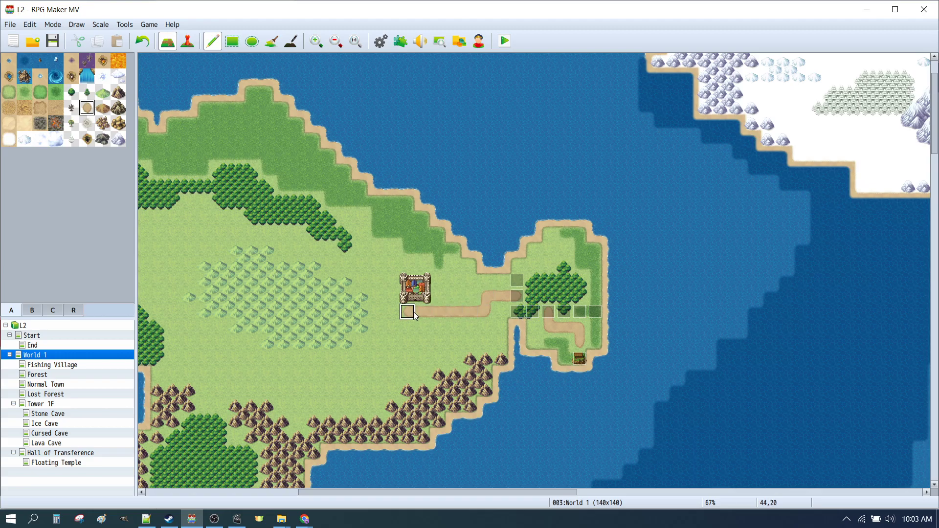
{"action": "mouse_move", "coordinate": [389, 361]}
{"action": "left_mouse_down"}
{"action": "mouse_move", "coordinate": [264, 360]}
{"action": "mouse_move", "coordinate": [221, 391]}
{"action": "left_mouse_up"}
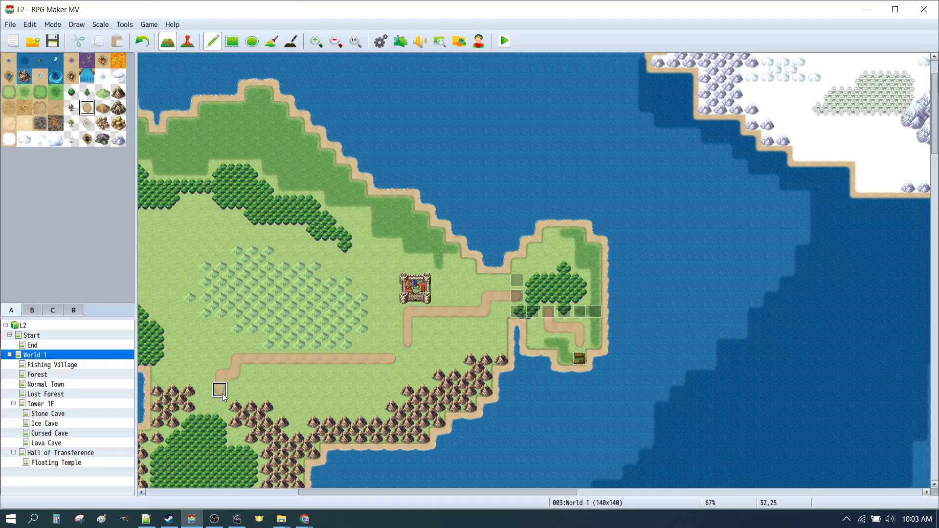
{"action": "left_click", "coordinate": [221, 405]}
{"action": "right_click", "coordinate": [203, 409]}
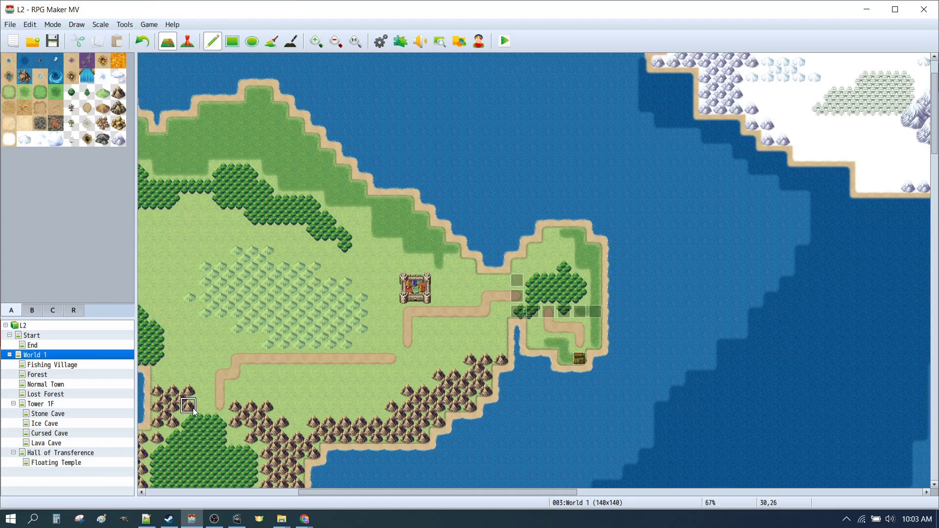
Paint mountain tiles below the forest on World 1.
{"action": "scroll", "coordinate": [206, 274], "scroll_direction": "down", "scroll_amount": 5}
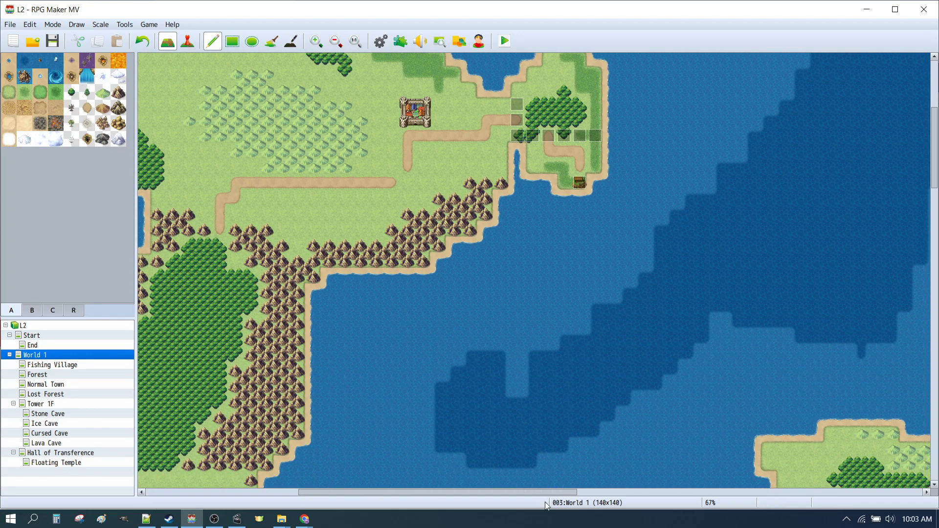
{"action": "scroll", "coordinate": [469, 491], "scroll_direction": "left", "scroll_amount": 8}
{"action": "scroll", "coordinate": [533, 342], "scroll_direction": "down", "scroll_amount": 2}
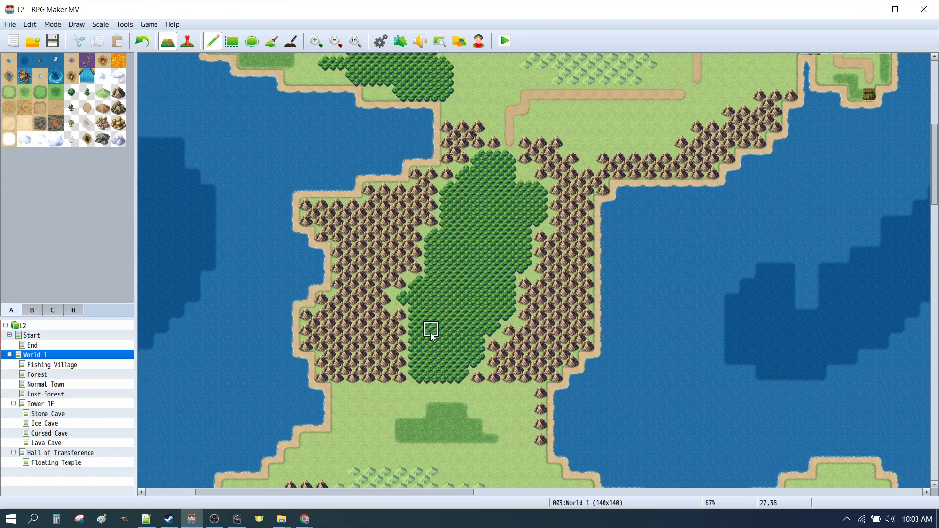
{"action": "left_click", "coordinate": [426, 388]}
{"action": "left_click", "coordinate": [415, 387]}
{"action": "left_click", "coordinate": [464, 395]}
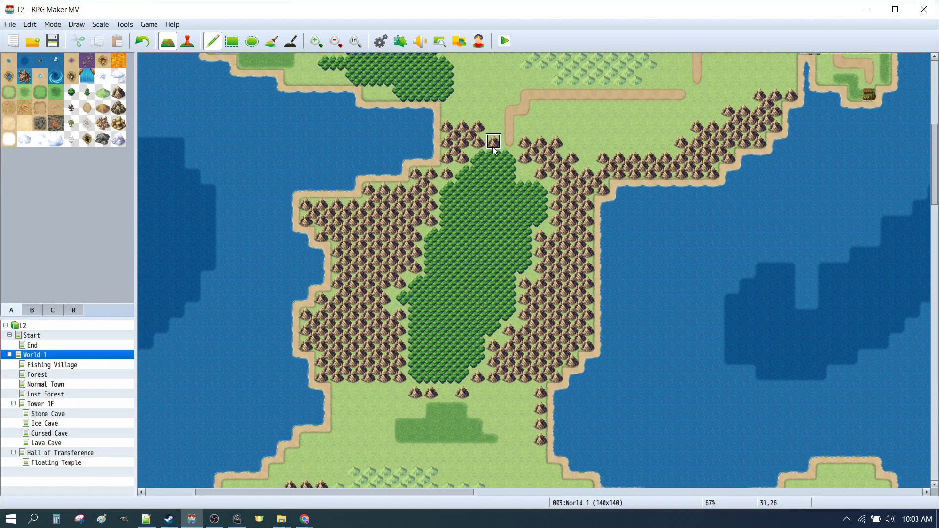
Paint dirt path segments along the south and northward near the trees.
{"action": "scroll", "coordinate": [560, 254], "scroll_direction": "down", "scroll_amount": 3}
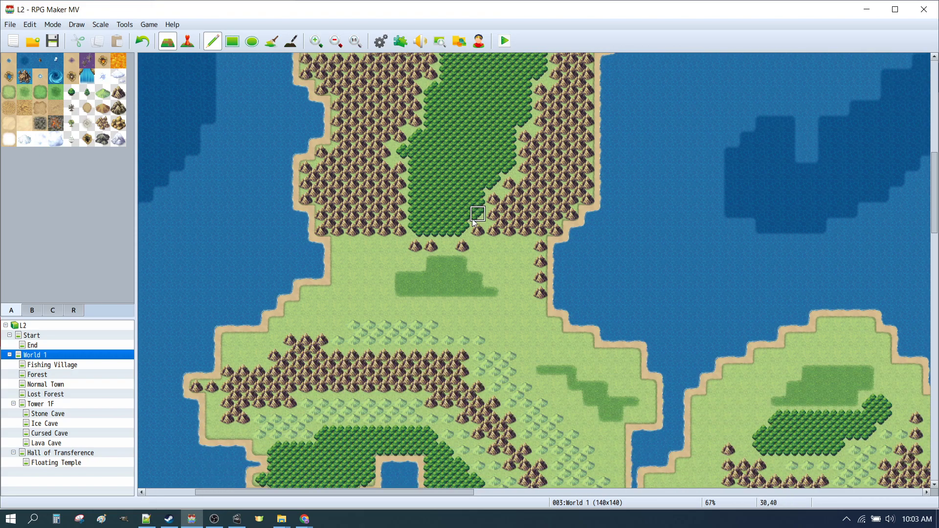
{"action": "left_click_drag", "start_coordinate": [453, 252], "coordinate": [591, 419]}
{"action": "scroll", "coordinate": [621, 384], "scroll_direction": "down", "scroll_amount": 2}
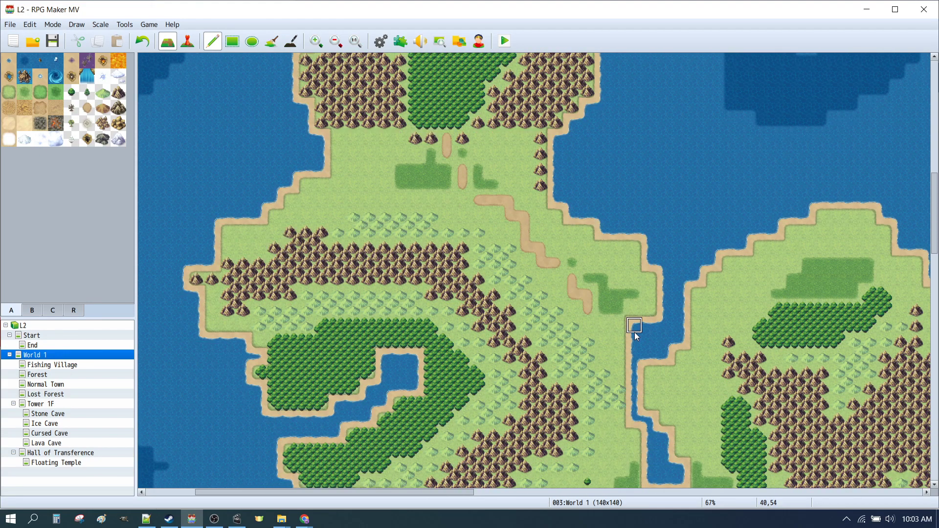
{"action": "left_click", "coordinate": [587, 341]}
{"action": "scroll", "coordinate": [601, 318], "scroll_direction": "down", "scroll_amount": 2}
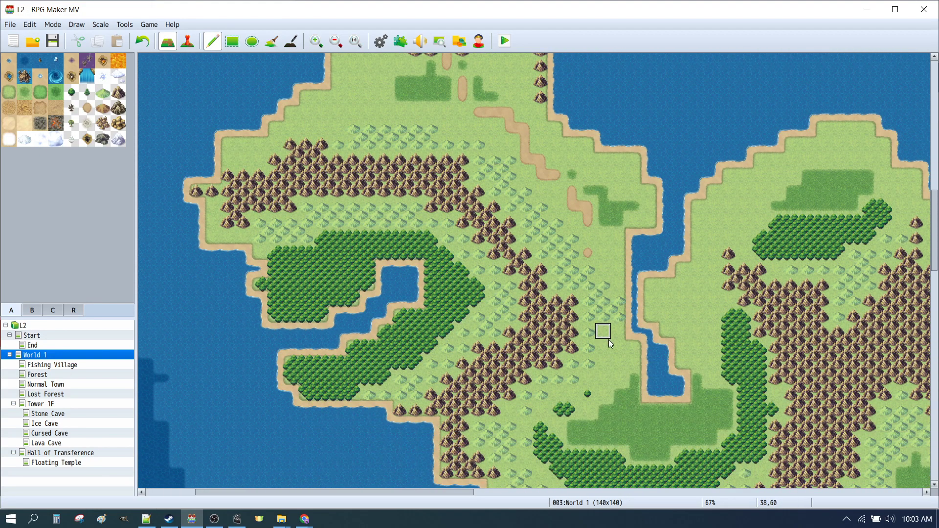
{"action": "left_click_drag", "start_coordinate": [608, 339], "coordinate": [621, 425]}
{"action": "left_click", "coordinate": [682, 425]}
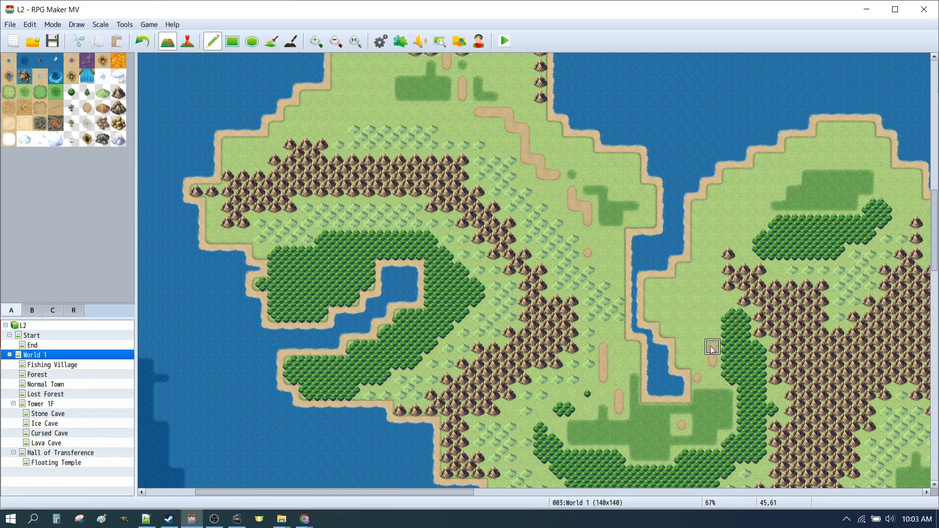
{"action": "left_click_drag", "start_coordinate": [712, 349], "coordinate": [714, 289]}
{"action": "mouse_move", "coordinate": [756, 224]}
{"action": "left_mouse_down"}
{"action": "mouse_move", "coordinate": [795, 202]}
{"action": "mouse_move", "coordinate": [839, 206]}
{"action": "left_mouse_up"}
Select the Tower A (Ruins) tile from tileset tab C.
{"action": "scroll", "coordinate": [860, 237], "scroll_direction": "up", "scroll_amount": 2}
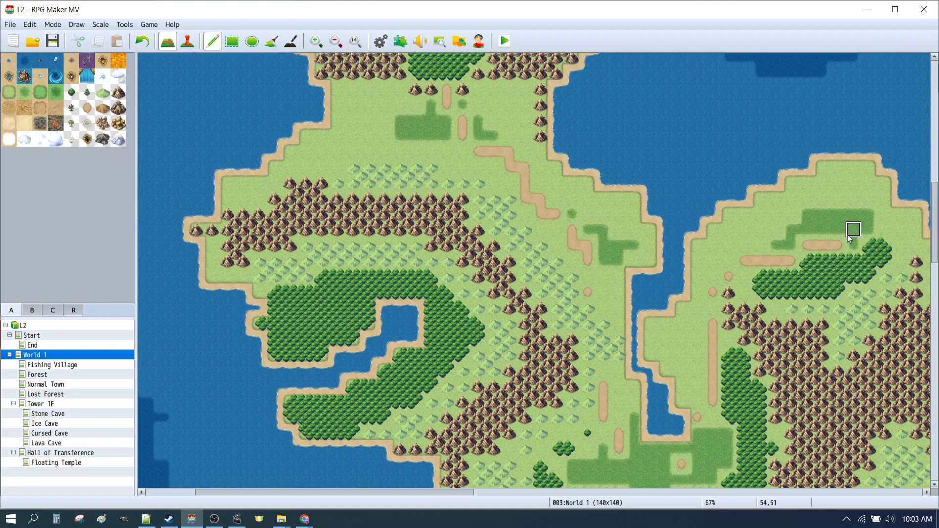
{"action": "scroll", "coordinate": [841, 230], "scroll_direction": "up", "scroll_amount": 3}
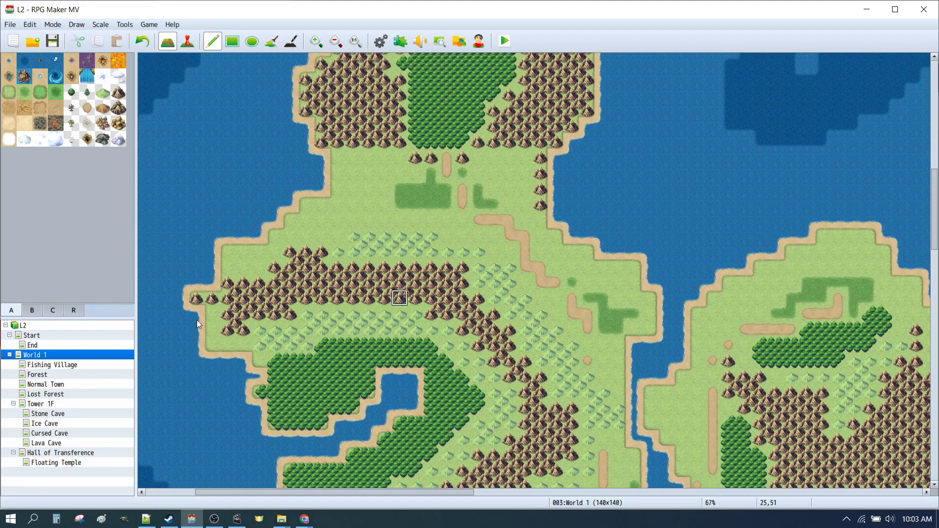
{"action": "left_click", "coordinate": [51, 310]}
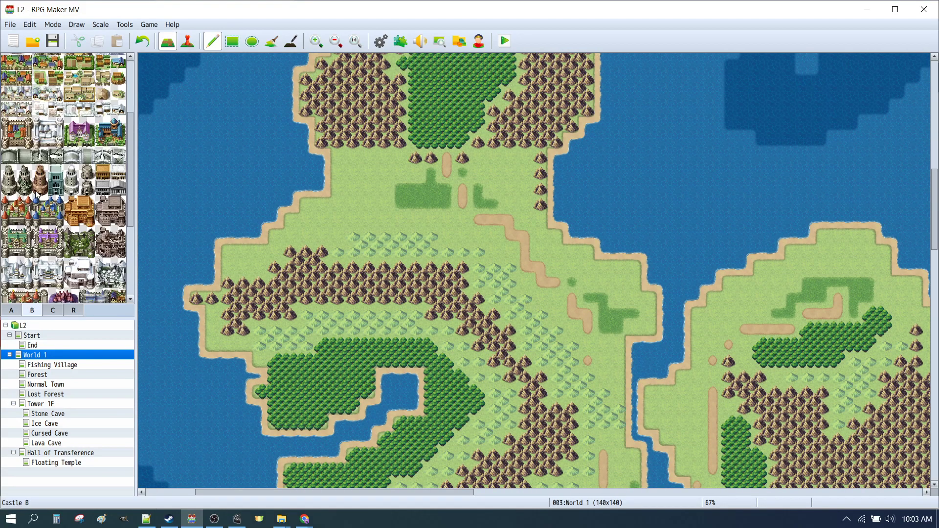
{"action": "left_click", "coordinate": [24, 180]}
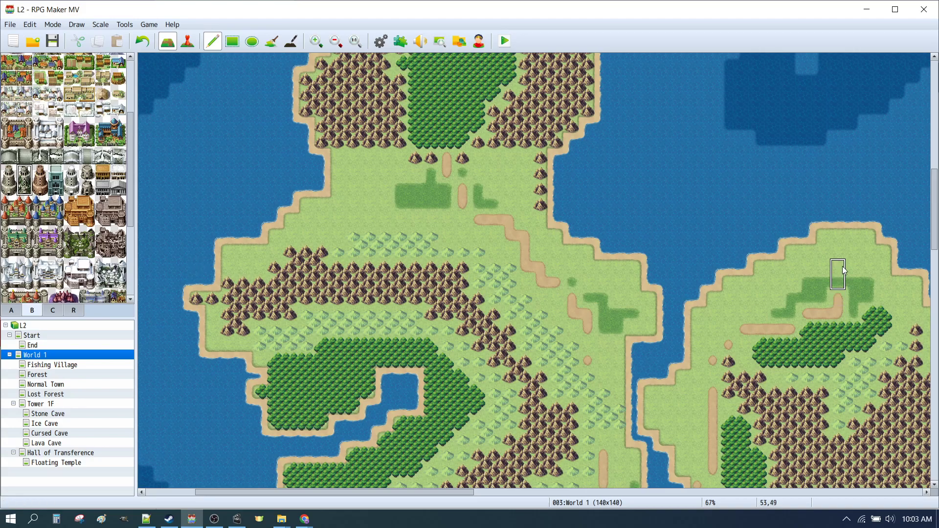
{"action": "scroll", "coordinate": [736, 237], "scroll_direction": "up", "scroll_amount": 10}
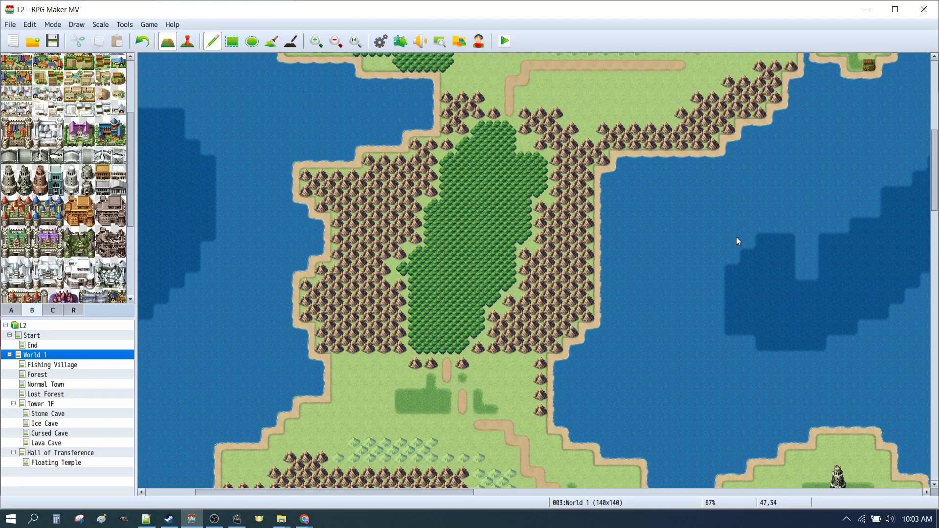
{"action": "scroll", "coordinate": [736, 236], "scroll_direction": "up", "scroll_amount": 3}
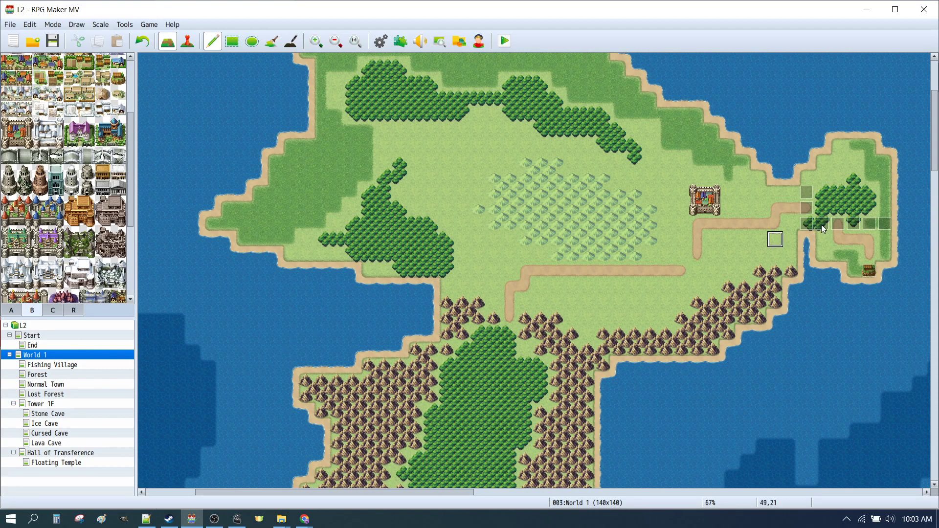
Create a castle-tile transfer event leading to Normal Town's bottom entrance at (19,38).
{"action": "key", "text": "F6"}
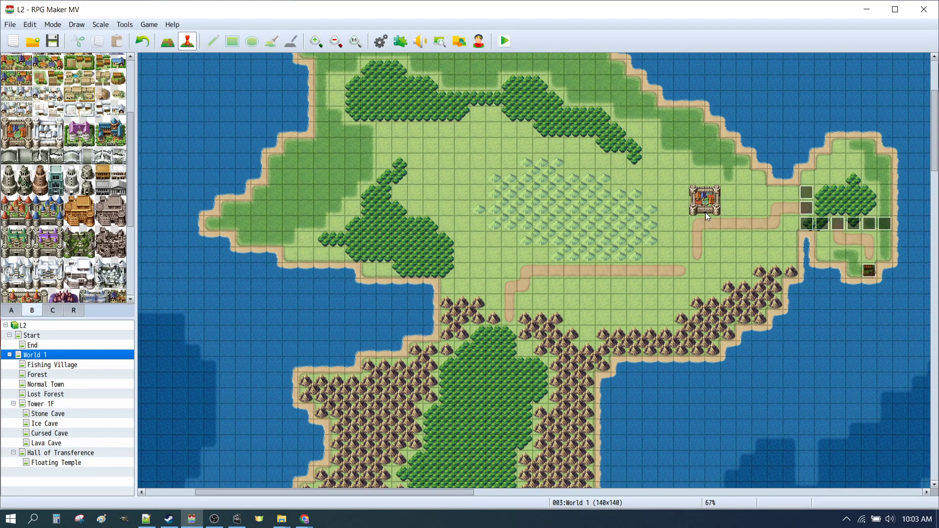
{"action": "right_click", "coordinate": [706, 212]}
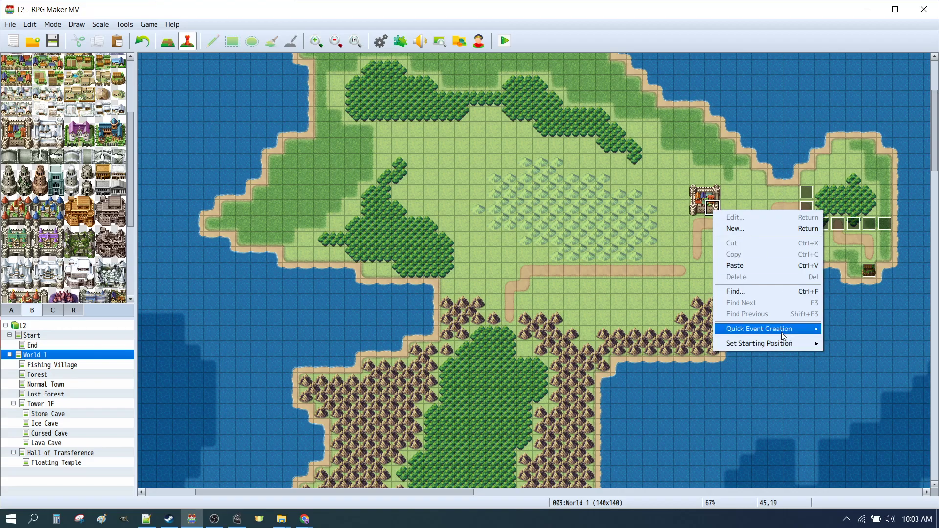
{"action": "mouse_move", "coordinate": [783, 330]}
{"action": "left_click", "coordinate": [855, 326]}
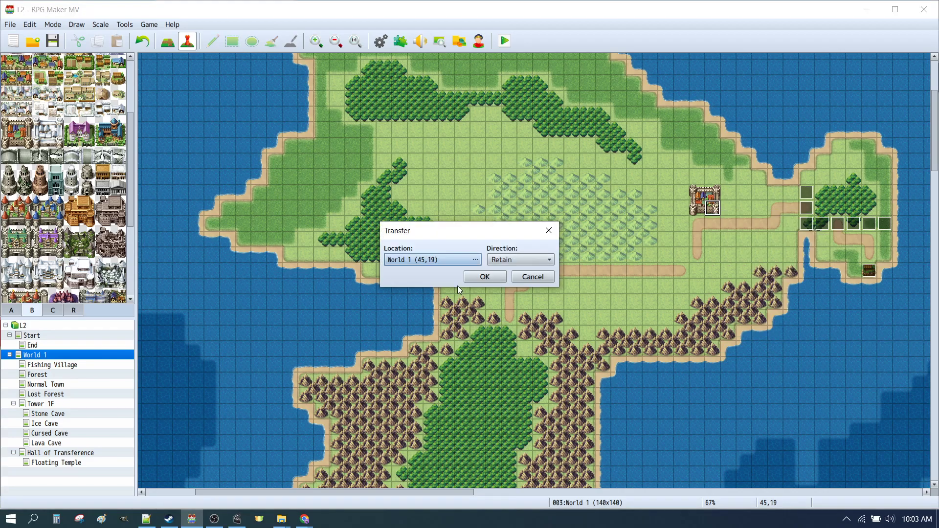
{"action": "left_click", "coordinate": [448, 264]}
{"action": "left_click", "coordinate": [249, 165]}
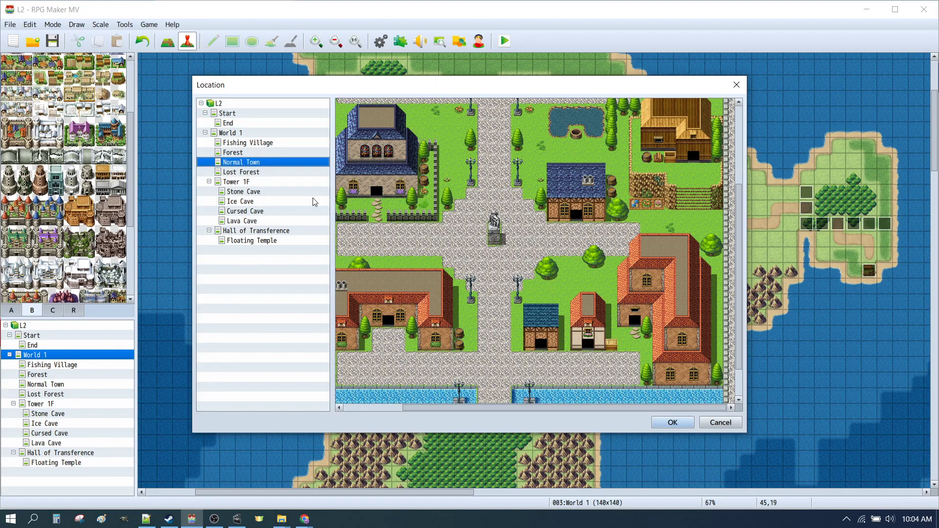
{"action": "scroll", "coordinate": [463, 294], "scroll_direction": "down", "scroll_amount": 2}
{"action": "left_click", "coordinate": [496, 395]}
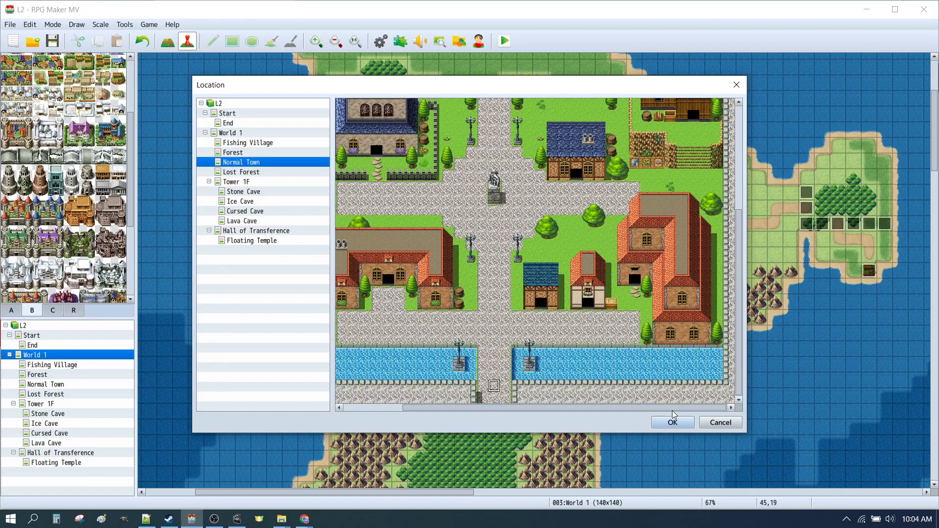
{"action": "left_click", "coordinate": [673, 423]}
{"action": "left_click", "coordinate": [509, 262]}
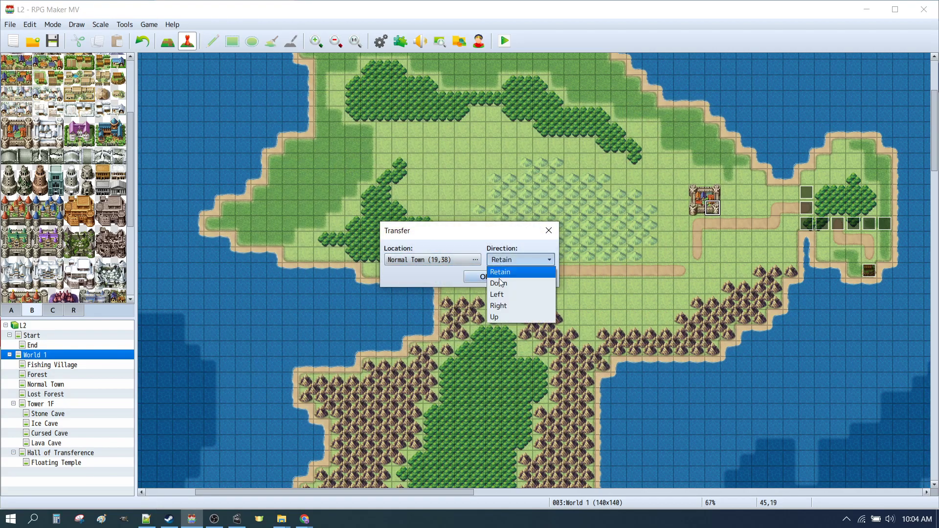
{"action": "left_click", "coordinate": [518, 317]}
{"action": "left_click", "coordinate": [485, 276]}
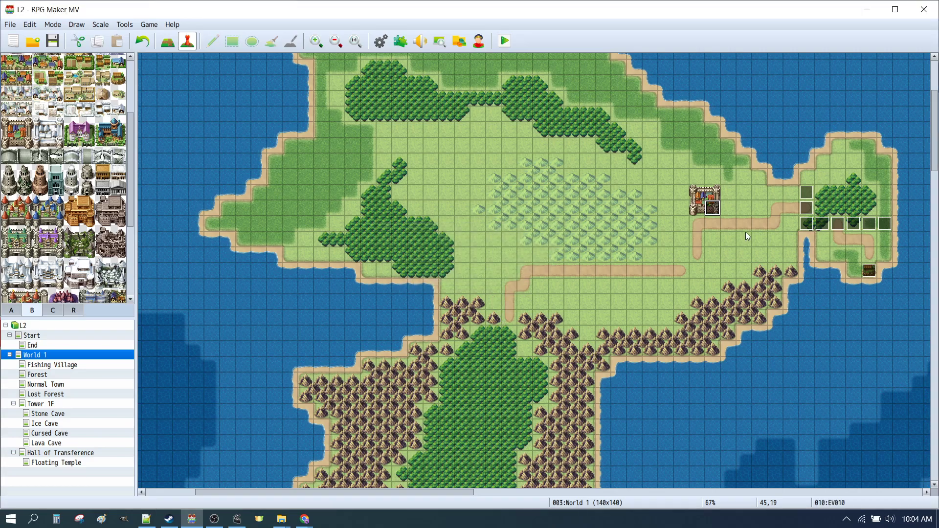
Copy the castle transfer event onto the remaining castle tiles.
{"action": "left_click", "coordinate": [697, 208]}
{"action": "key", "text": "ctrl+v"}
{"action": "left_click", "coordinate": [697, 193]}
{"action": "key", "text": "ctrl+v"}
{"action": "left_click", "coordinate": [710, 196]}
{"action": "key", "text": "ctrl+v"}
{"action": "scroll", "coordinate": [688, 217], "scroll_direction": "down", "scroll_amount": 3}
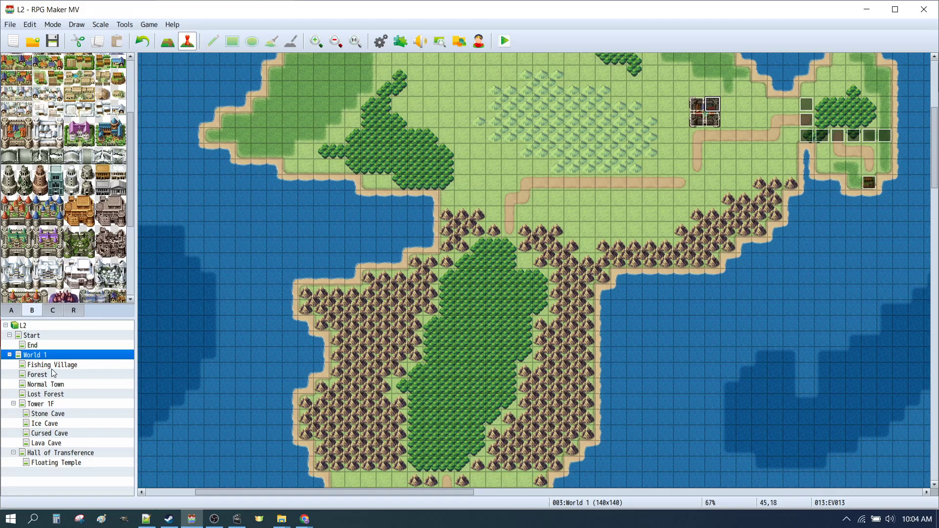
Create a Normal Town bottom-exit transfer event to World 1 (45,20), just below the castle.
{"action": "left_click", "coordinate": [44, 385]}
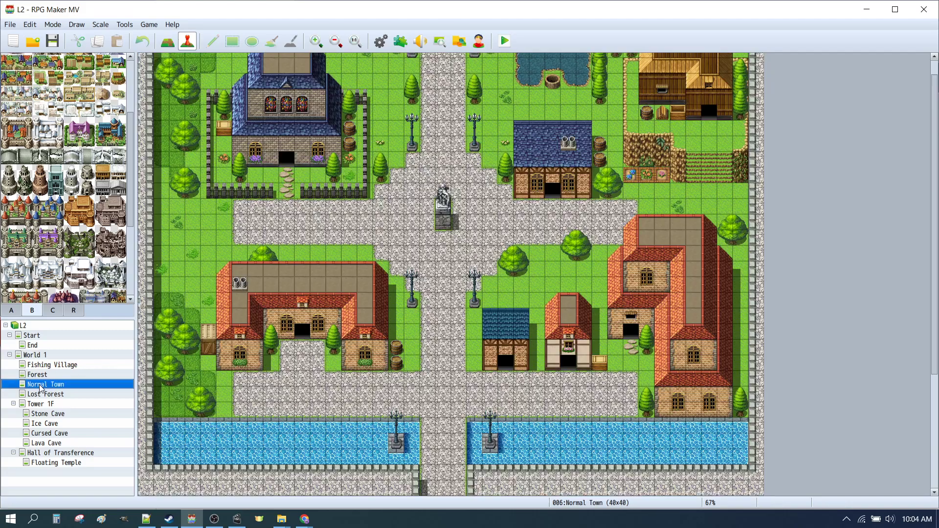
{"action": "right_click", "coordinate": [431, 488]}
{"action": "mouse_move", "coordinate": [471, 509]}
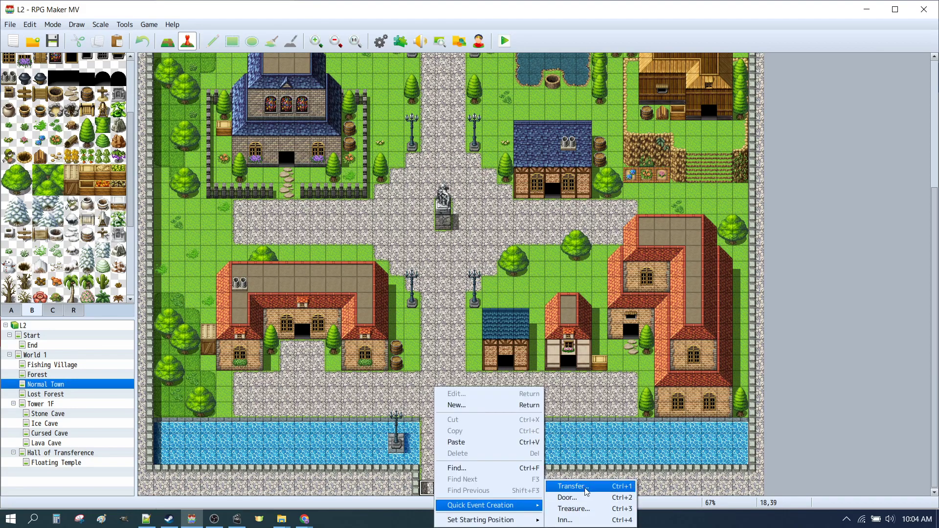
{"action": "left_click", "coordinate": [568, 484]}
{"action": "left_click", "coordinate": [475, 259]}
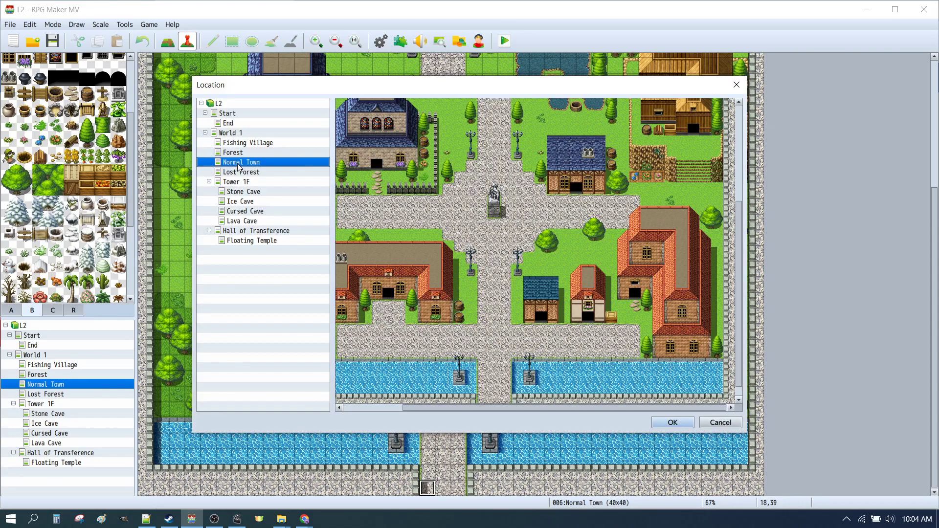
{"action": "left_click", "coordinate": [230, 133]}
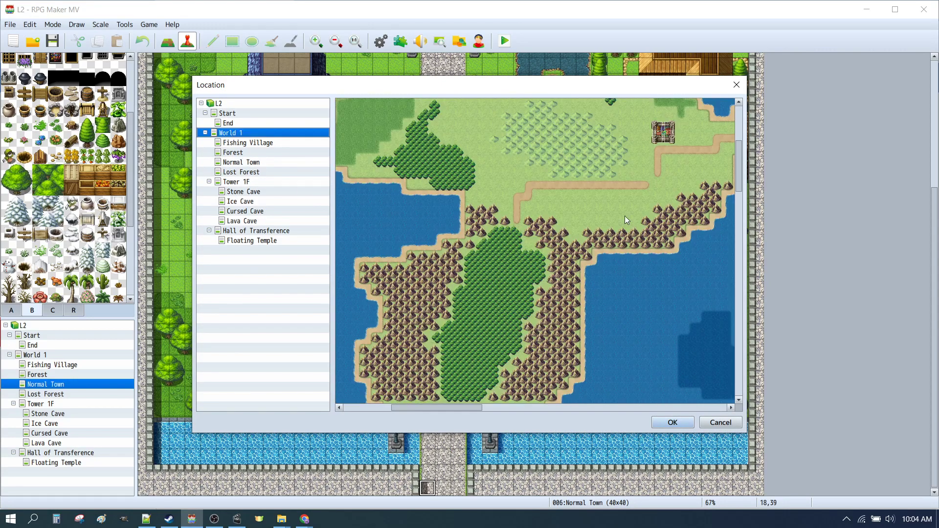
{"action": "left_click", "coordinate": [668, 151]}
{"action": "left_click", "coordinate": [672, 423]}
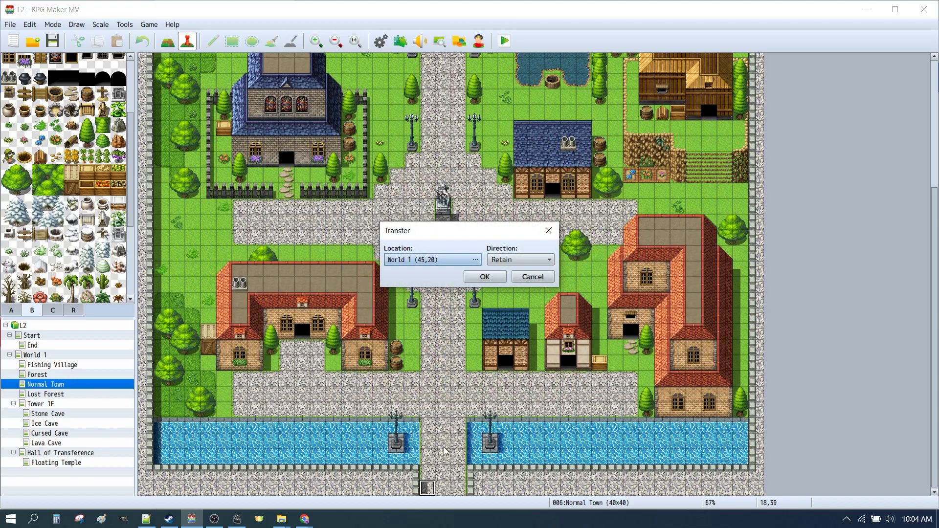
{"action": "left_click", "coordinate": [513, 264]}
{"action": "left_click", "coordinate": [499, 294]}
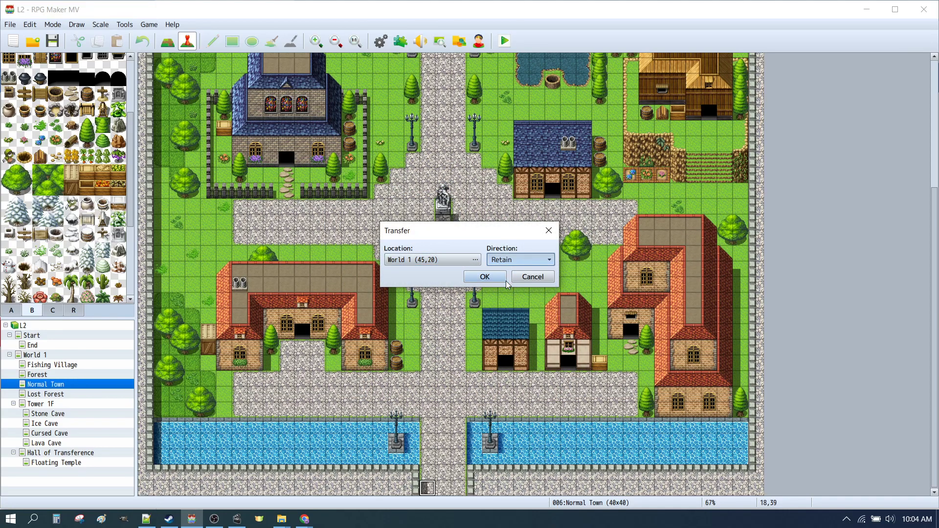
{"action": "left_click", "coordinate": [475, 277]}
Copy the town exit event onto the neighbouring exit tiles.
{"action": "left_click", "coordinate": [443, 487]}
{"action": "key", "text": "ctrl+v"}
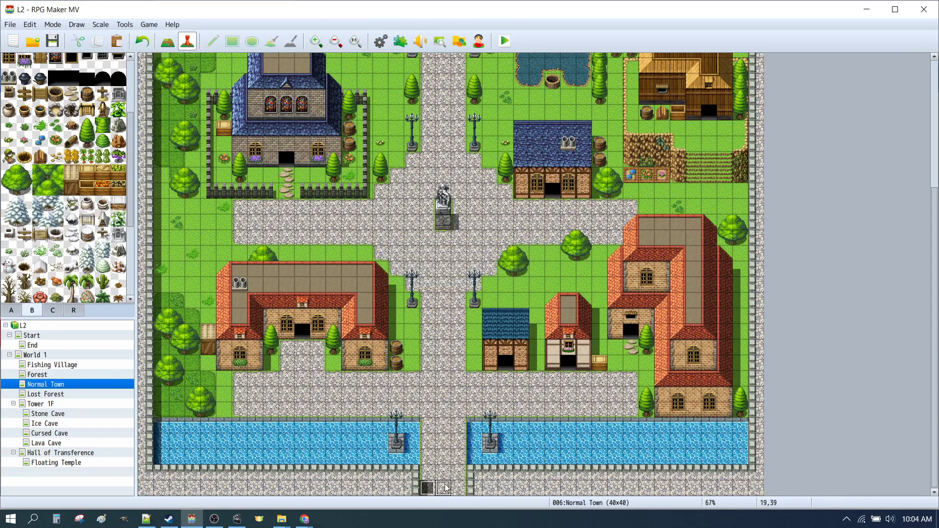
{"action": "left_click", "coordinate": [458, 488]}
{"action": "key", "text": "ctrl+v"}
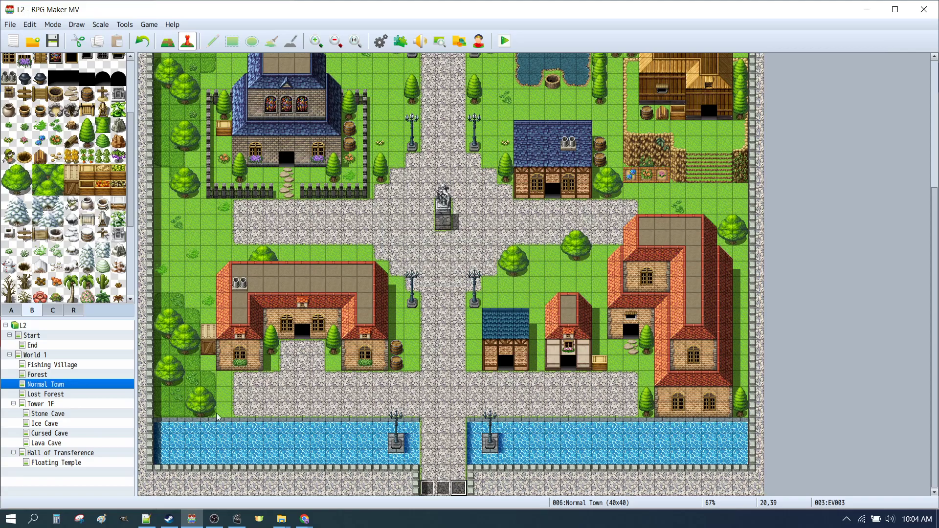
Create a Lost Forest top-edge transfer event to World 1 (32,26), facing up.
{"action": "left_click", "coordinate": [39, 395]}
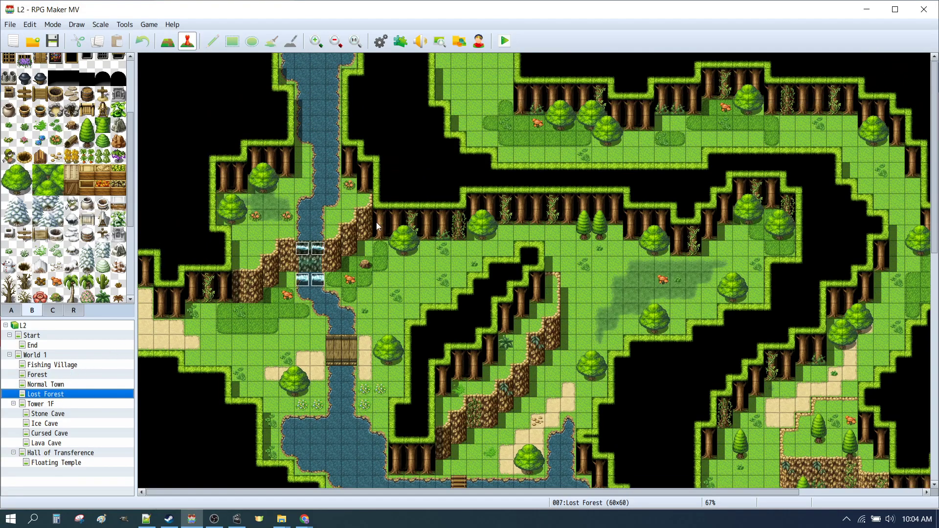
{"action": "right_click", "coordinate": [474, 57]}
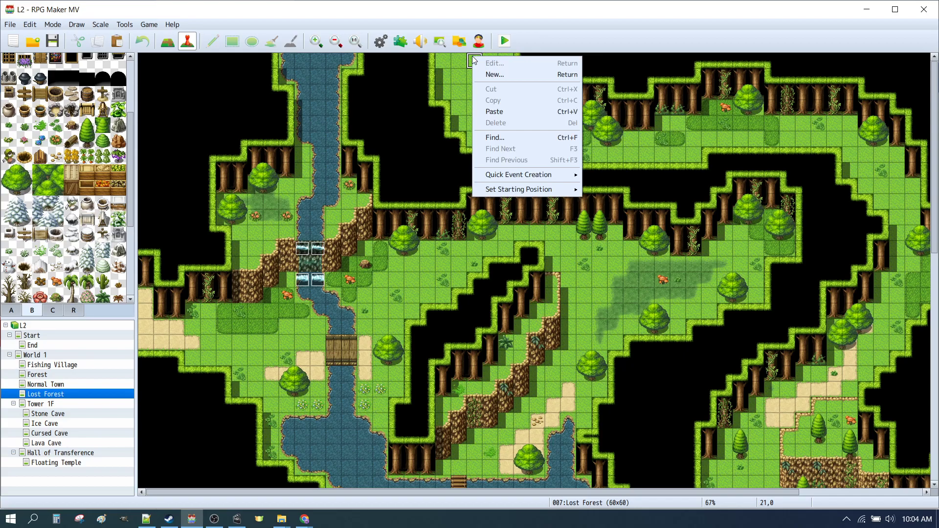
{"action": "mouse_move", "coordinate": [511, 176]}
{"action": "left_click", "coordinate": [611, 176]}
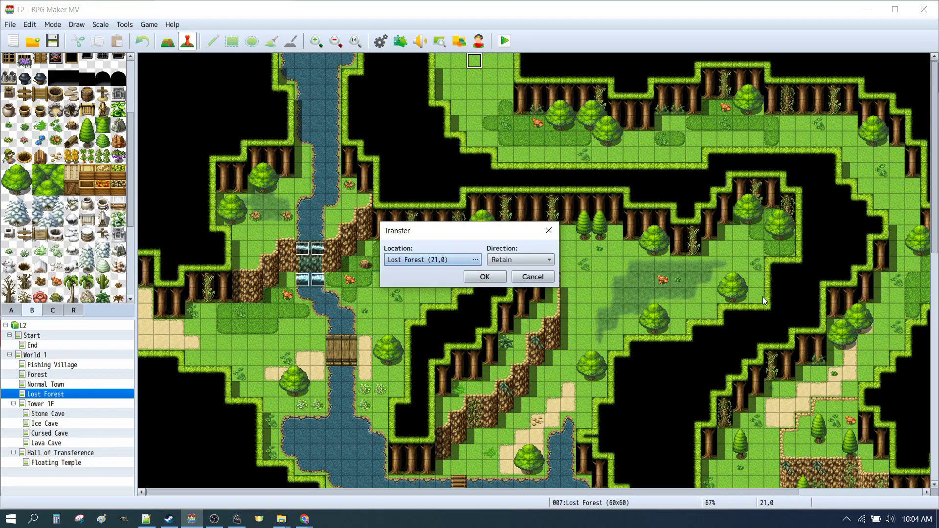
{"action": "left_click", "coordinate": [451, 258]}
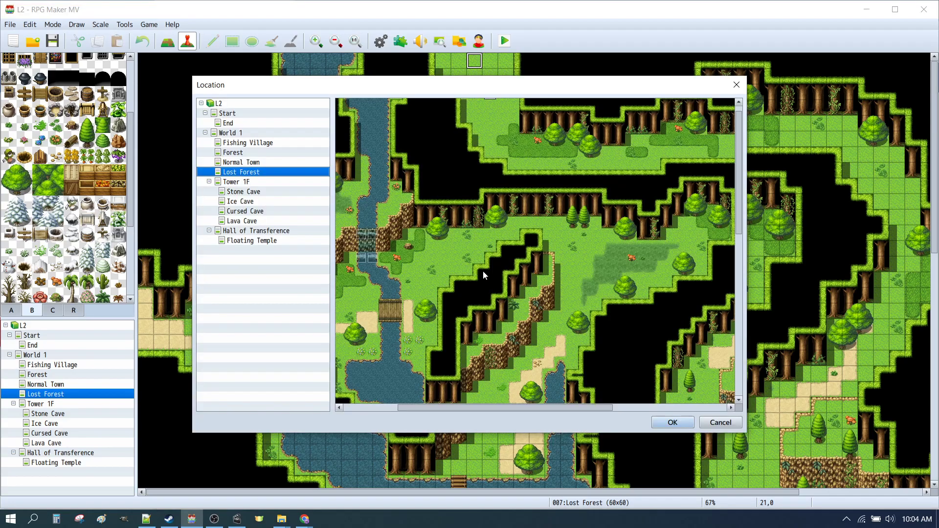
{"action": "left_click", "coordinate": [244, 133]}
{"action": "left_click", "coordinate": [521, 254]}
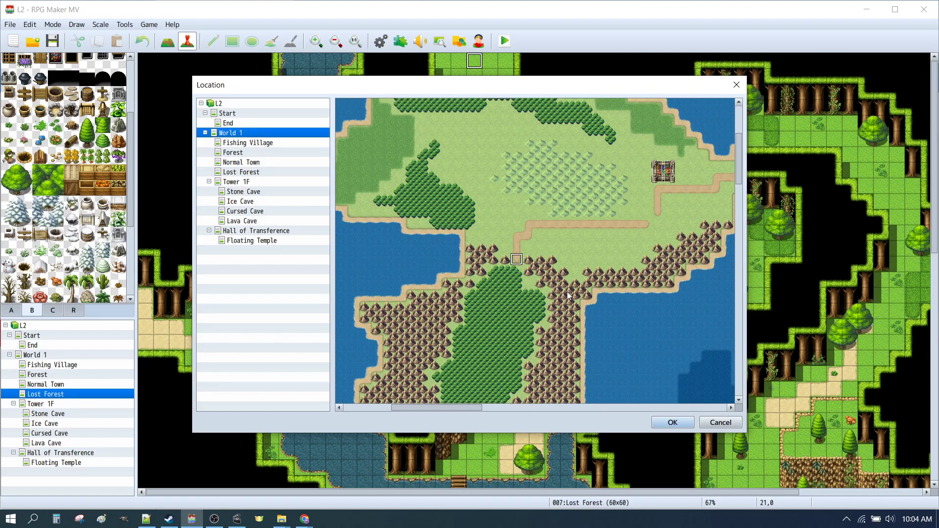
{"action": "left_click", "coordinate": [672, 422]}
{"action": "left_click", "coordinate": [515, 260]}
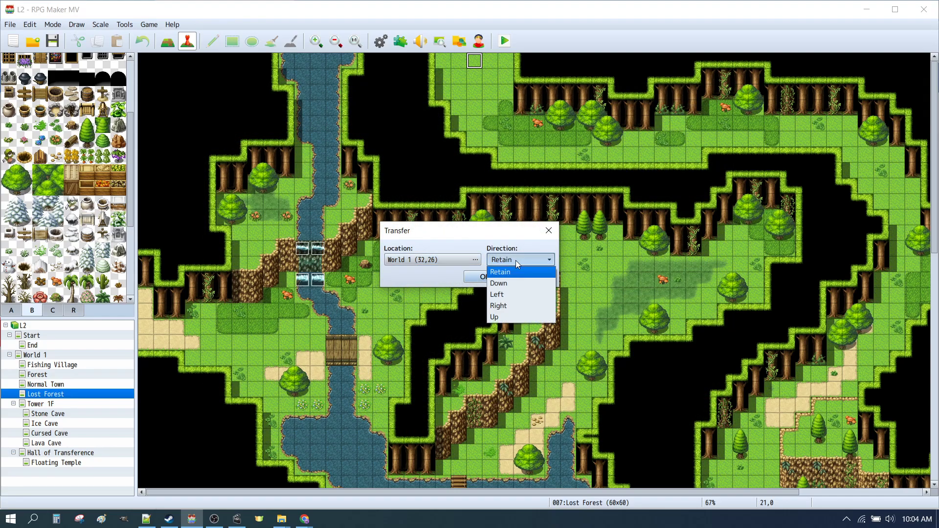
{"action": "left_click", "coordinate": [504, 319]}
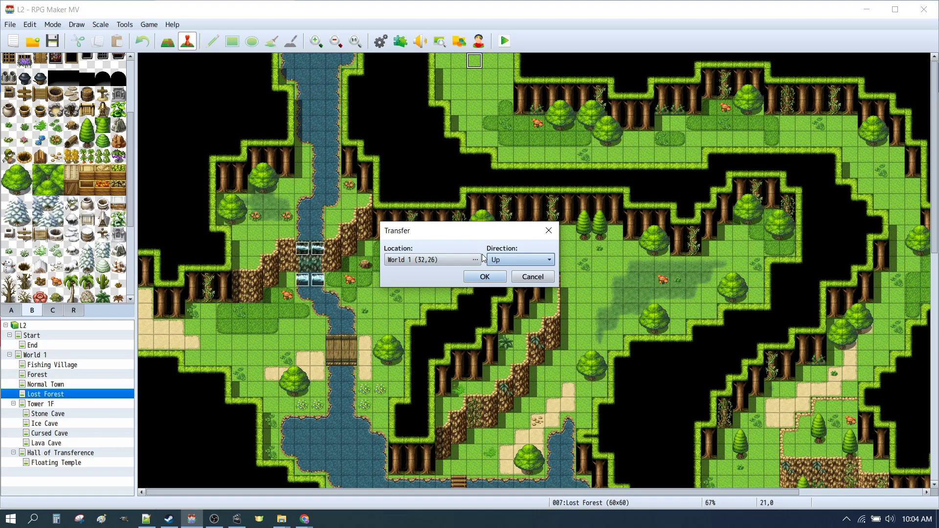
{"action": "left_click", "coordinate": [476, 277]}
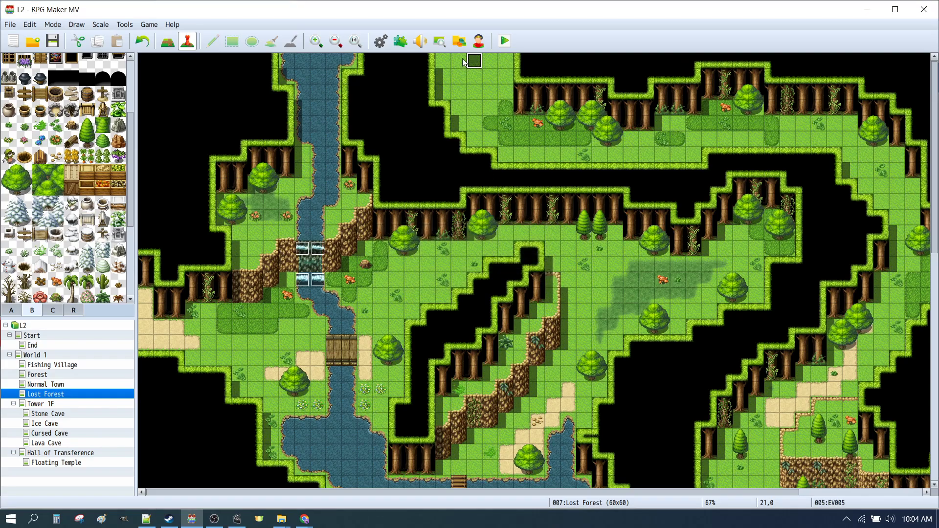
Paste copies of the forest exit event along the top row.
{"action": "left_click", "coordinate": [459, 61]}
{"action": "key", "text": "ctrl+v"}
{"action": "left_click", "coordinate": [443, 60]}
{"action": "key", "text": "ctrl+v"}
{"action": "left_click", "coordinate": [490, 60]}
{"action": "key", "text": "ctrl+v"}
{"action": "left_click", "coordinate": [506, 61]}
{"action": "key", "text": "ctrl+v"}
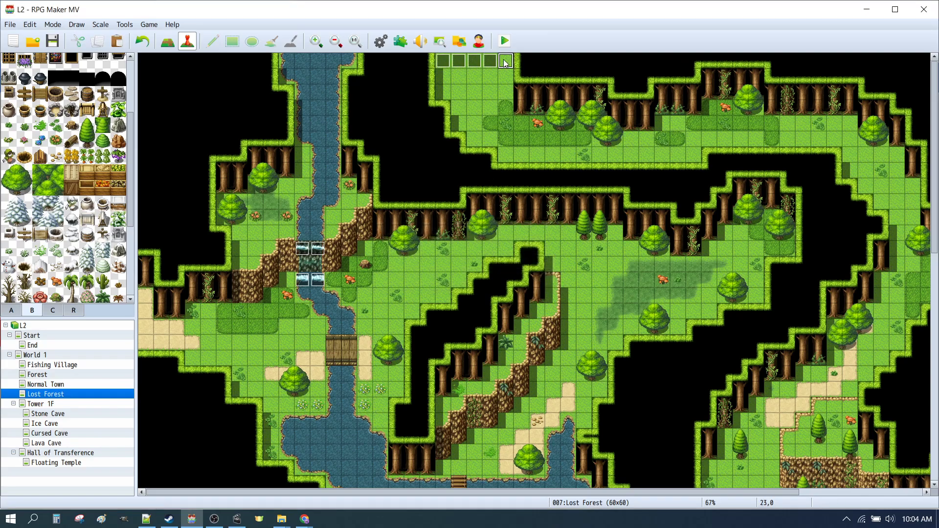
Paste a transfer event on Lost Forest's bottom edge, retargeted to World 1 (28,42) facing down.
{"action": "scroll", "coordinate": [539, 137], "scroll_direction": "down", "scroll_amount": 10}
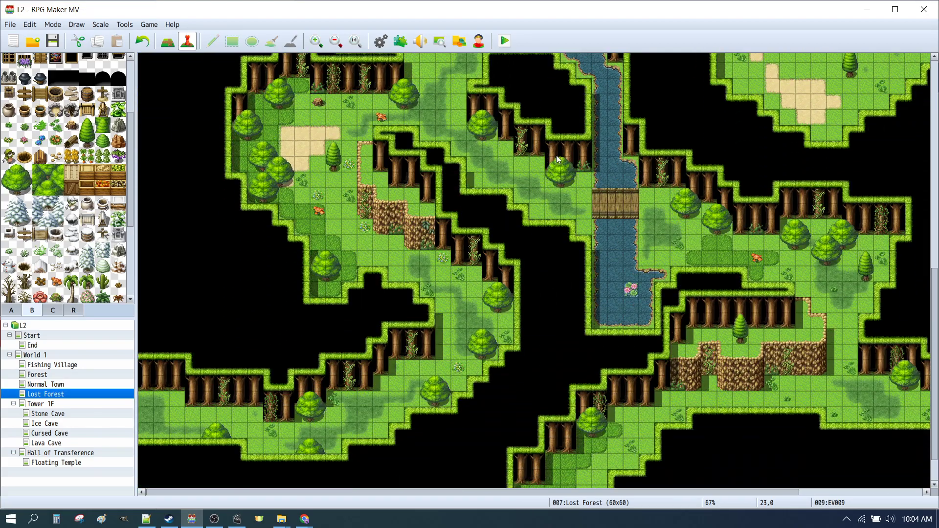
{"action": "scroll", "coordinate": [557, 160], "scroll_direction": "down", "scroll_amount": 3}
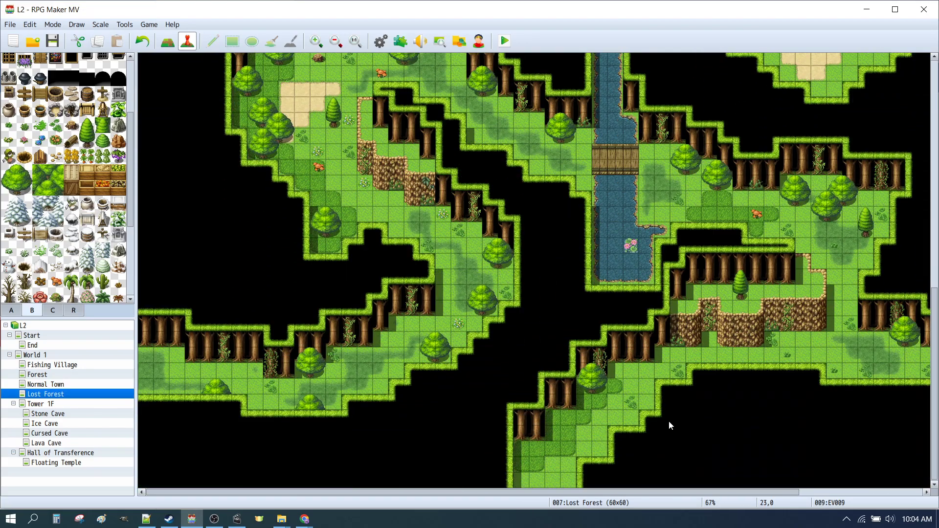
{"action": "left_click", "coordinate": [522, 480]}
{"action": "key", "text": "ctrl+v"}
{"action": "double_click", "coordinate": [521, 480]}
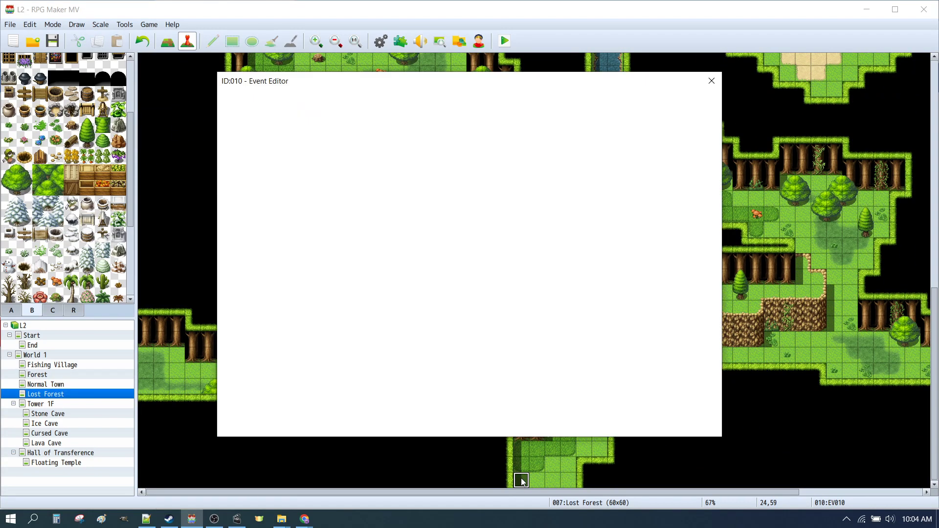
{"action": "double_click", "coordinate": [445, 168]}
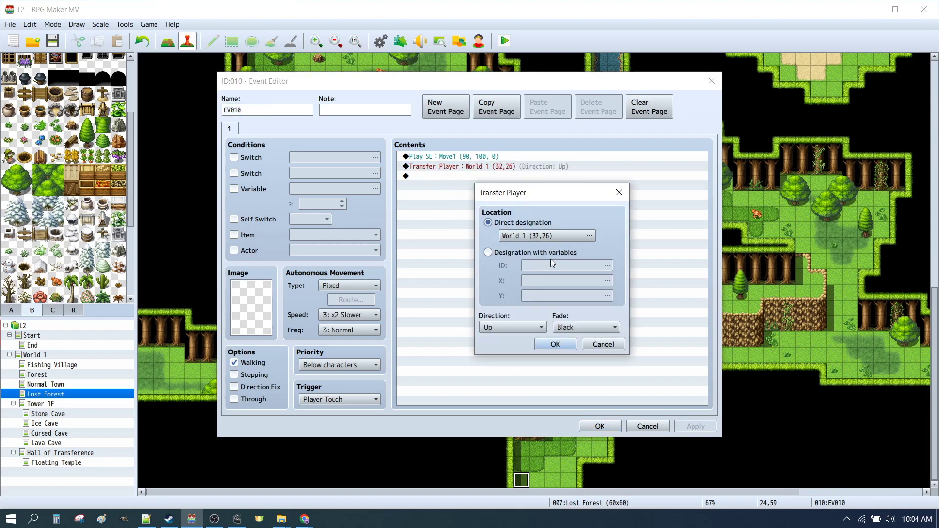
{"action": "left_click", "coordinate": [545, 241]}
{"action": "scroll", "coordinate": [548, 294], "scroll_direction": "down", "scroll_amount": 5}
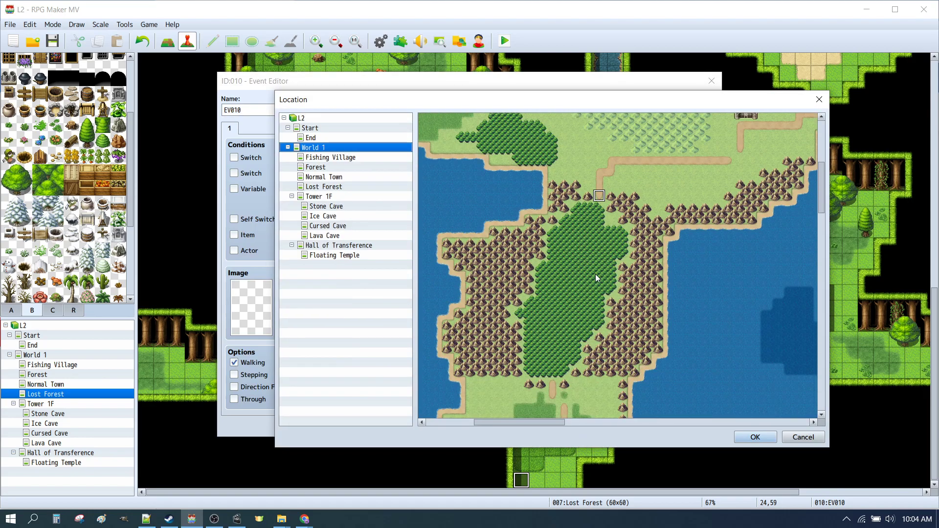
{"action": "left_click", "coordinate": [552, 334]}
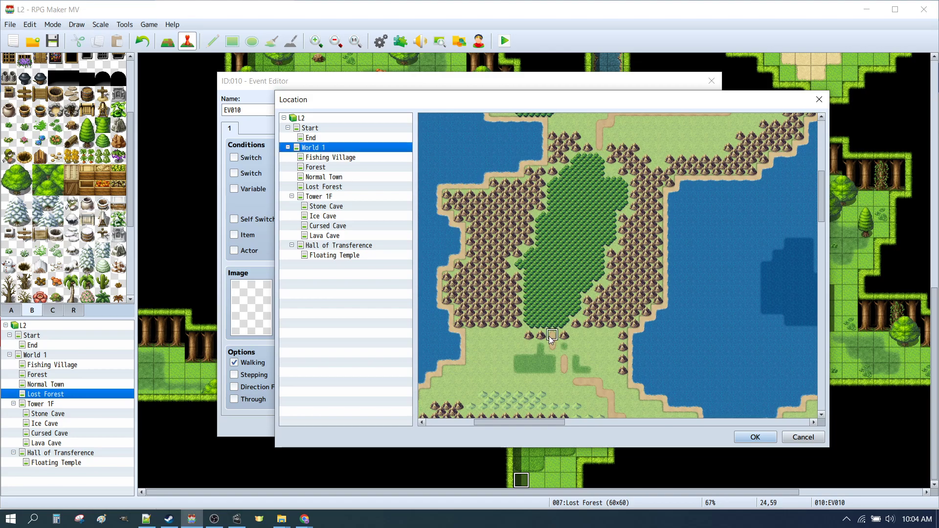
{"action": "left_click", "coordinate": [736, 436]}
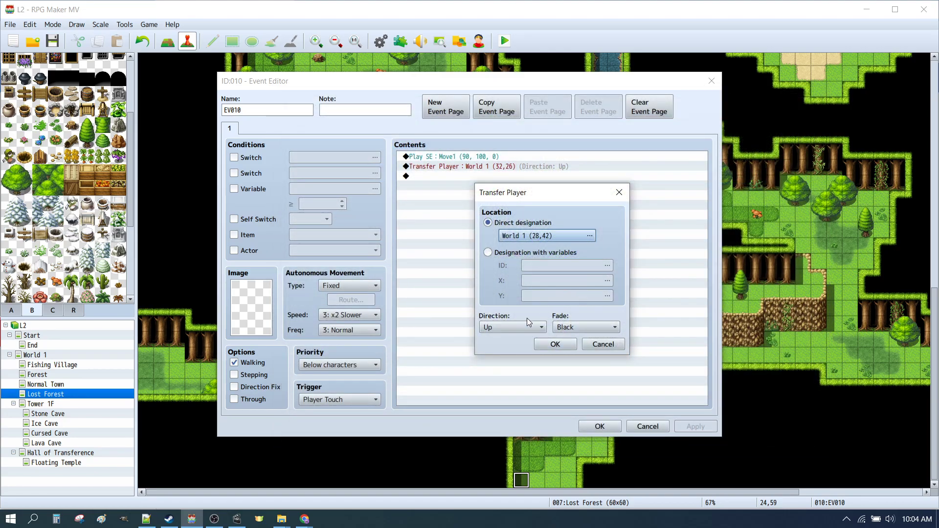
{"action": "left_click", "coordinate": [518, 329]}
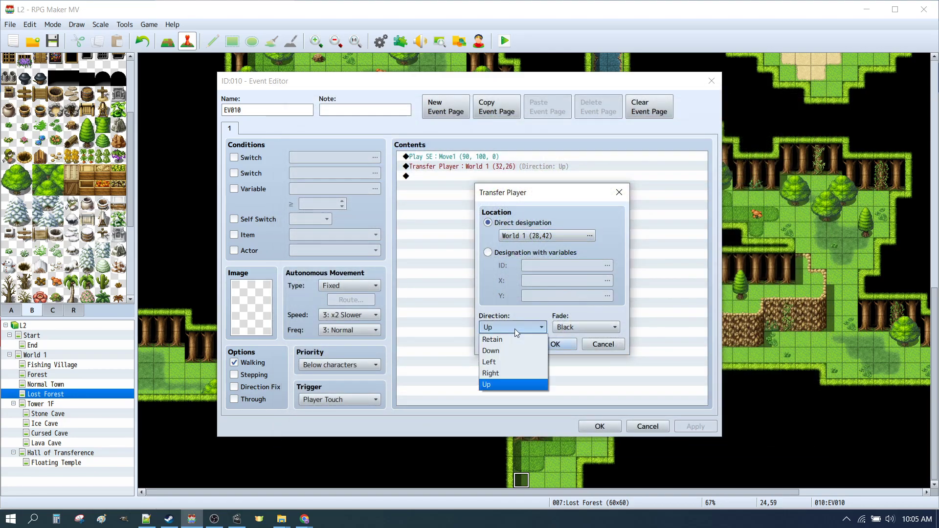
{"action": "left_click", "coordinate": [555, 345]}
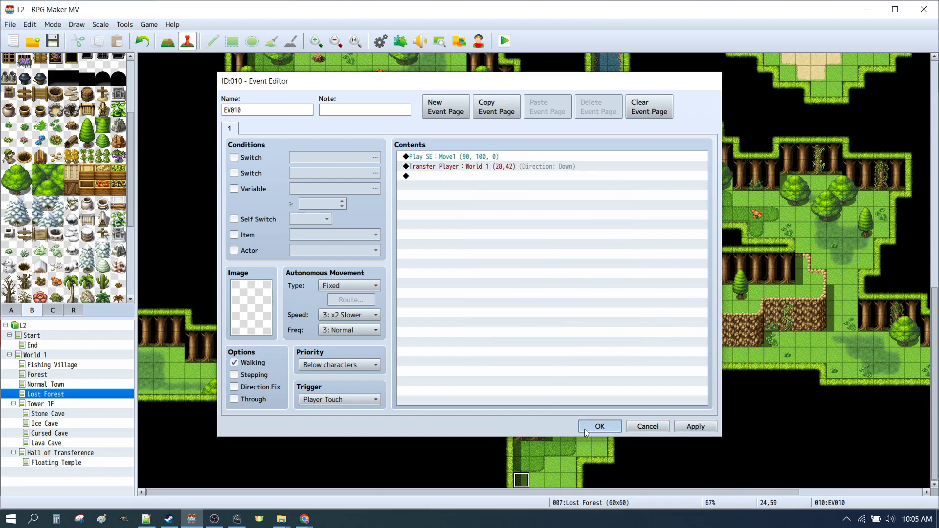
{"action": "left_click", "coordinate": [598, 426]}
Copy the finished exit event onto three more bottom-edge tiles beside it.
{"action": "key", "text": "ctrl+c"}
{"action": "key", "text": "ctrl+v"}
{"action": "key", "text": "ctrl+v"}
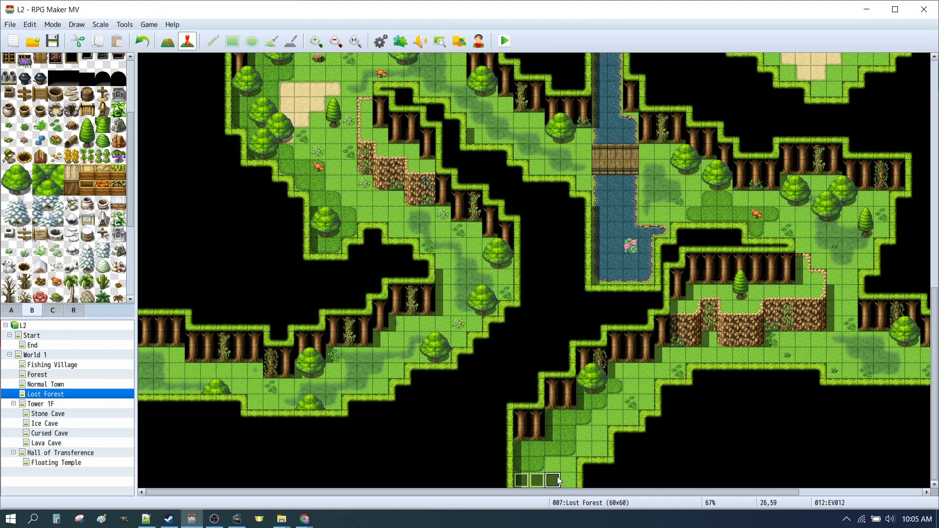
{"action": "left_click", "coordinate": [566, 481]}
{"action": "key", "text": "ctrl+v"}
On World 1, add a transfer event at tile 32,27 leading to Forest (13,1) facing down.
{"action": "left_click", "coordinate": [34, 356]}
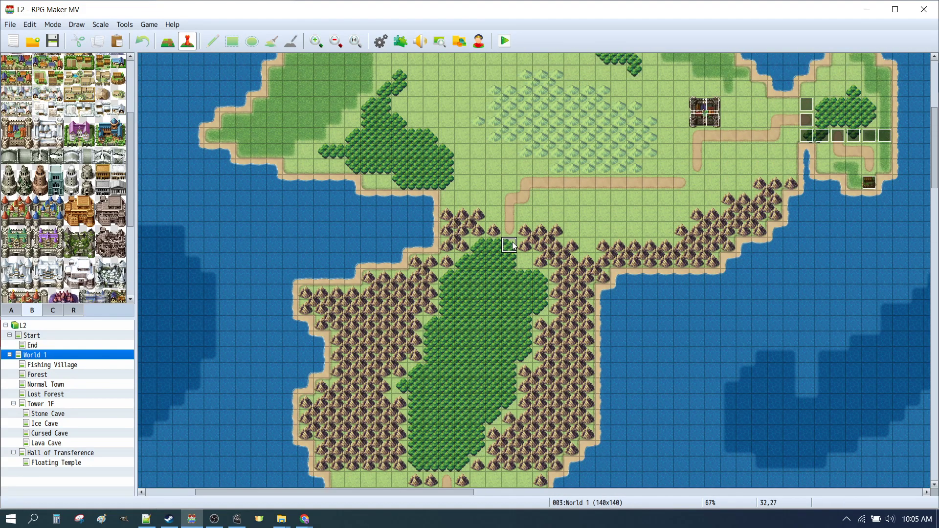
{"action": "right_click", "coordinate": [517, 242]}
{"action": "mouse_move", "coordinate": [589, 361]}
{"action": "left_click", "coordinate": [648, 364]}
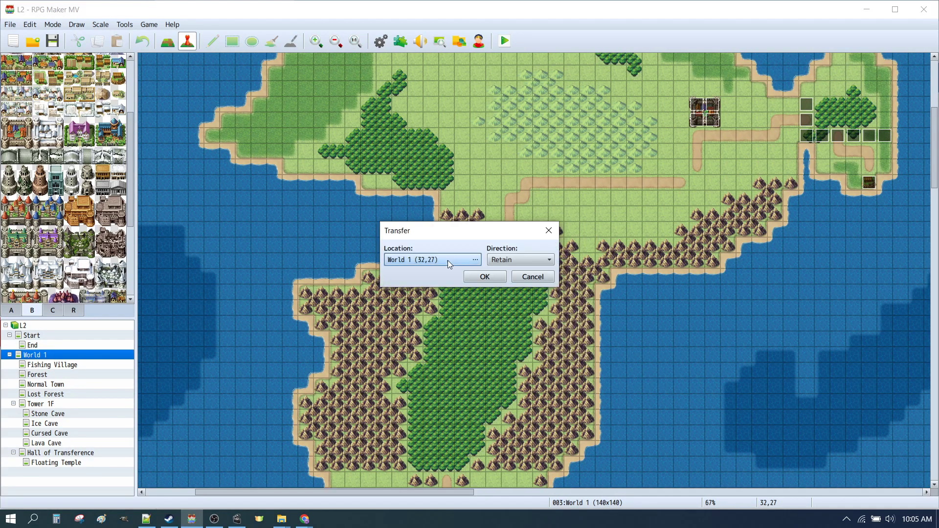
{"action": "left_click", "coordinate": [421, 261]}
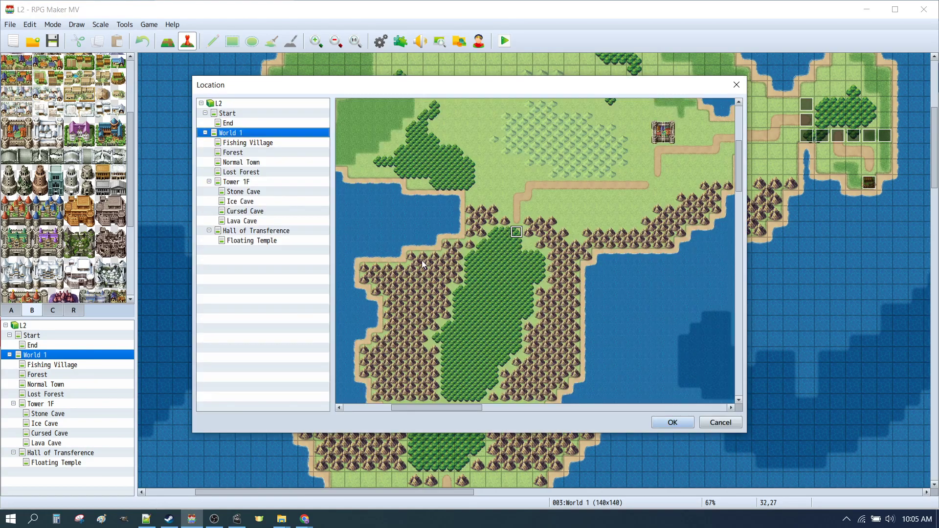
{"action": "left_click", "coordinate": [233, 152]}
{"action": "scroll", "coordinate": [359, 131], "scroll_direction": "up", "scroll_amount": 2}
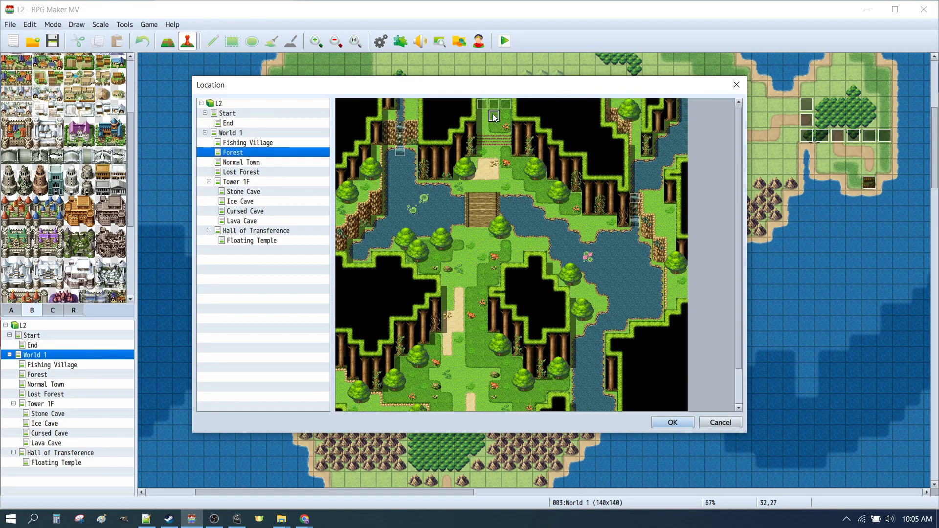
{"action": "left_click", "coordinate": [497, 131]}
{"action": "left_click", "coordinate": [660, 421]}
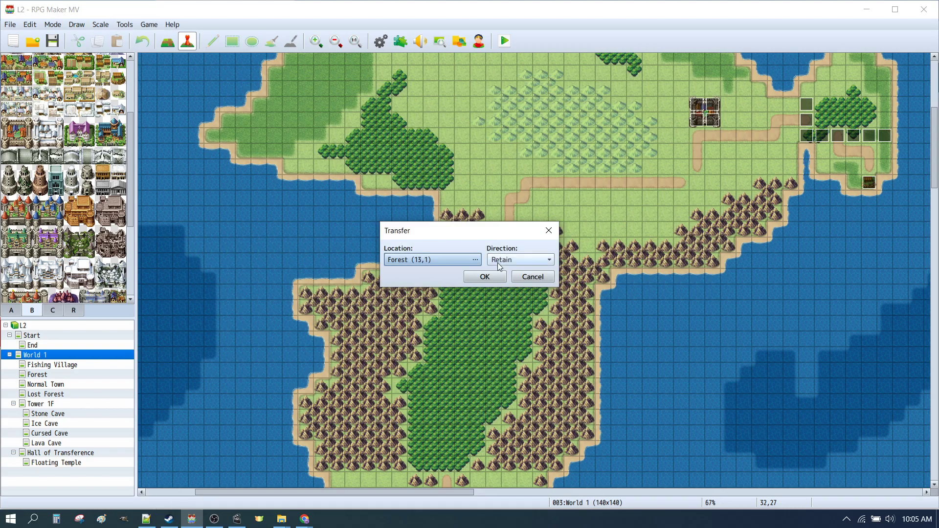
{"action": "left_click", "coordinate": [497, 263]}
{"action": "left_click", "coordinate": [504, 284]}
{"action": "left_click", "coordinate": [477, 277]}
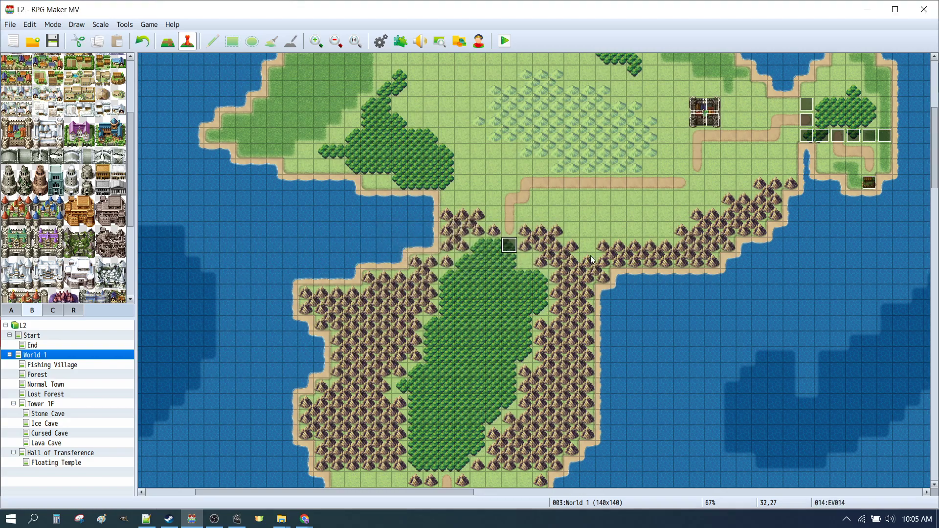
Add a transfer event at World 1 tile 28,41 leading to Lost Forest (26,58) facing up.
{"action": "scroll", "coordinate": [574, 229], "scroll_direction": "down", "scroll_amount": 3}
{"action": "right_click", "coordinate": [446, 359]}
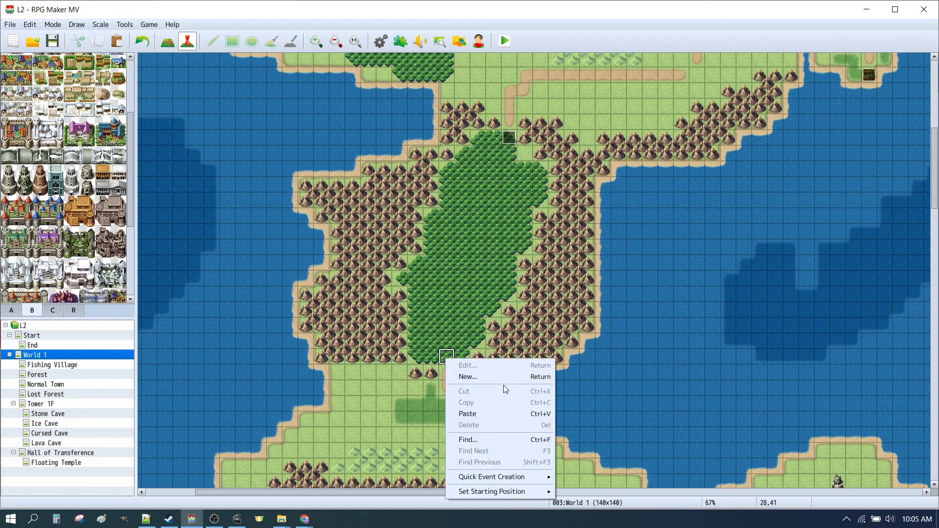
{"action": "mouse_move", "coordinate": [489, 477]}
{"action": "left_click", "coordinate": [603, 477]}
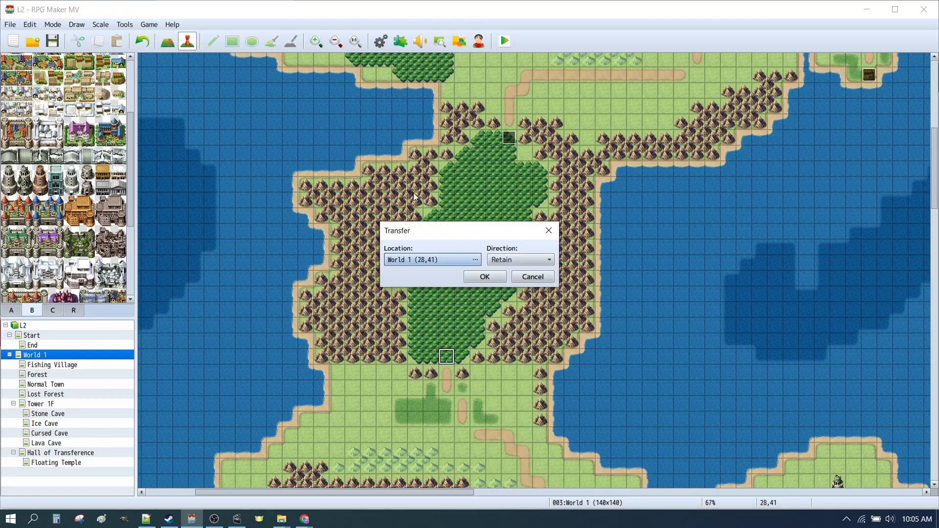
{"action": "left_click", "coordinate": [426, 262]}
{"action": "left_click", "coordinate": [239, 153]}
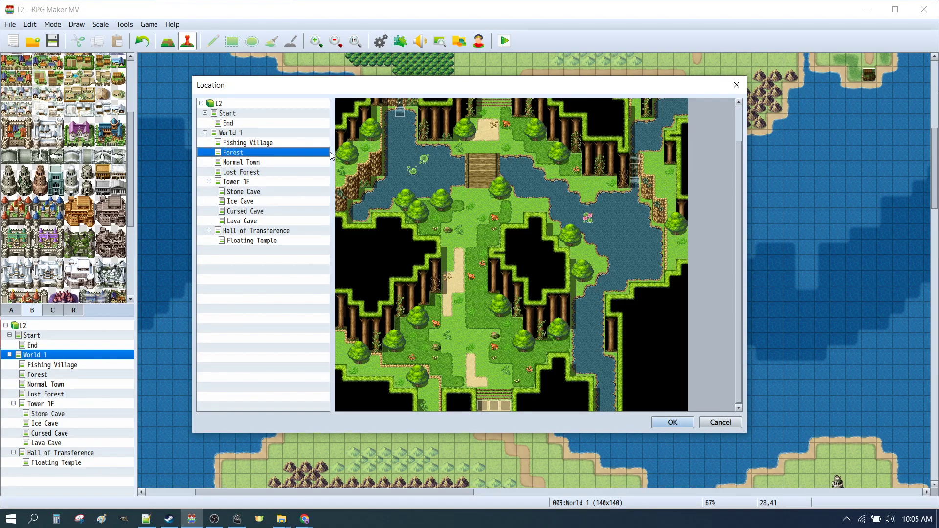
{"action": "left_click", "coordinate": [242, 172]}
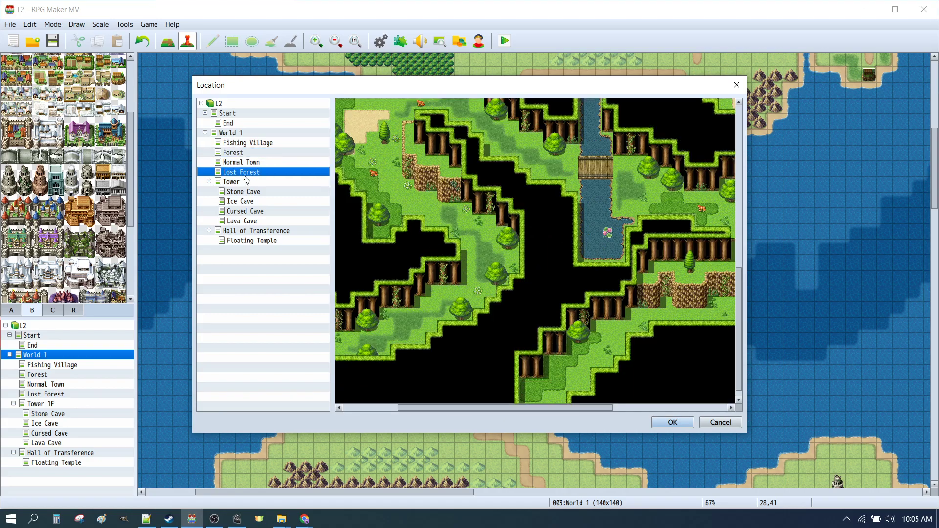
{"action": "scroll", "coordinate": [559, 192], "scroll_direction": "down", "scroll_amount": 1}
{"action": "left_click", "coordinate": [550, 390]}
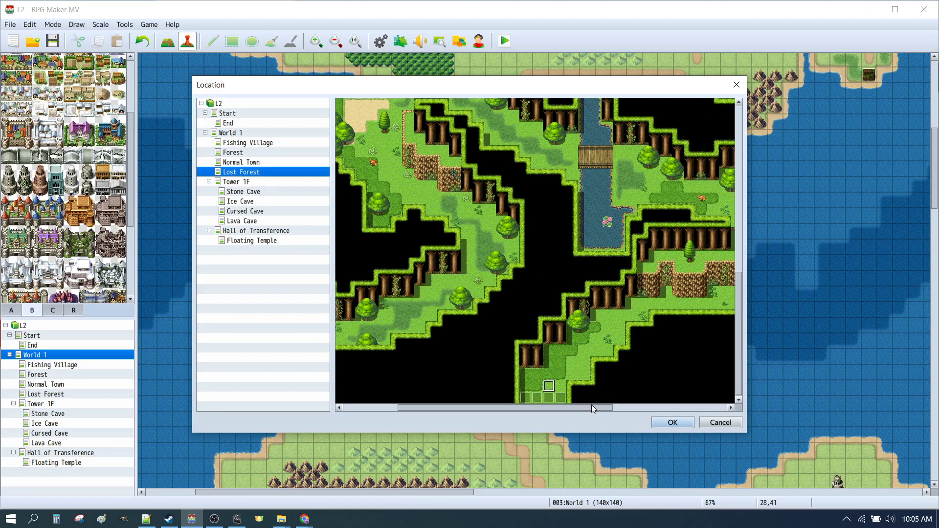
{"action": "left_click", "coordinate": [673, 423]}
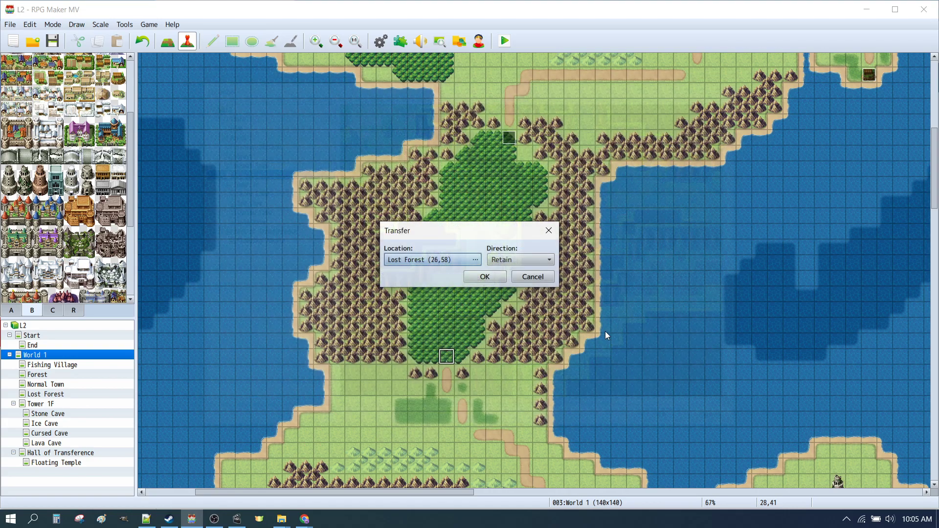
{"action": "left_click", "coordinate": [527, 260]}
{"action": "left_click", "coordinate": [499, 318]}
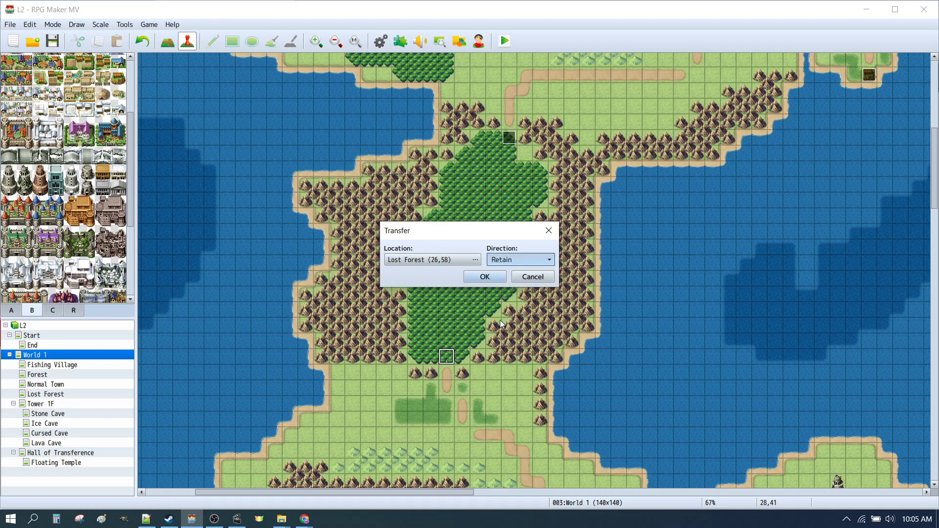
{"action": "left_click", "coordinate": [483, 277]}
{"action": "scroll", "coordinate": [523, 247], "scroll_direction": "down", "scroll_amount": 3}
{"action": "scroll", "coordinate": [527, 229], "scroll_direction": "down", "scroll_amount": 7}
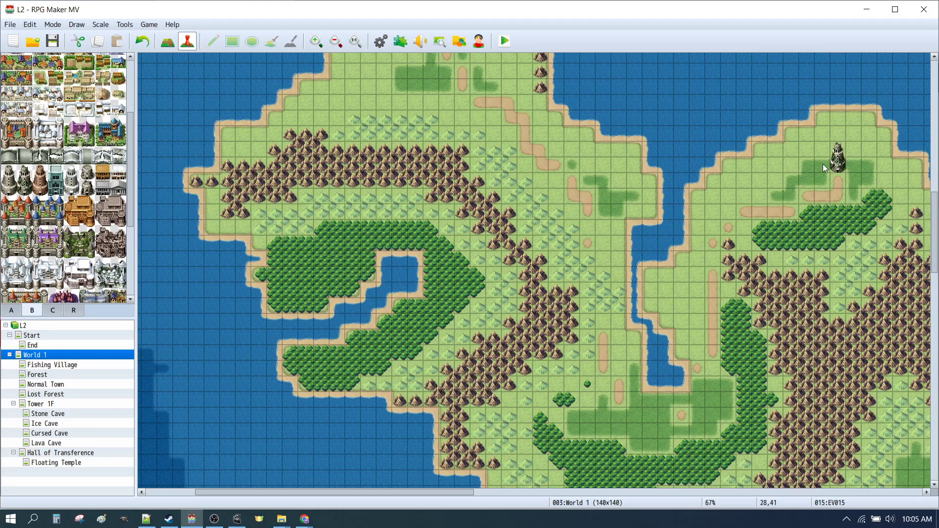
Place a transfer at World 1 tile 53,50 to Tower 1F (20,38) facing up, then open Tower 1F.
{"action": "left_click", "coordinate": [822, 166]}
{"action": "right_click", "coordinate": [838, 168]}
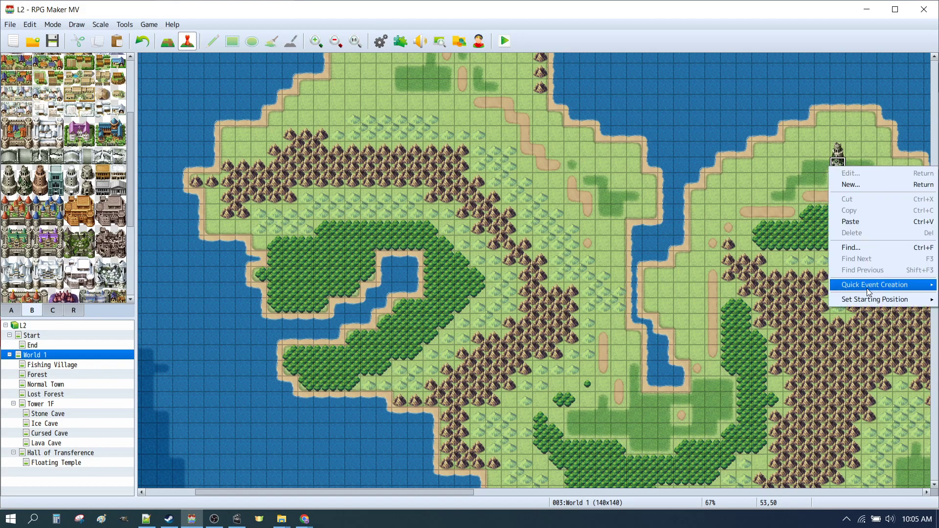
{"action": "mouse_move", "coordinate": [875, 284]}
{"action": "left_click", "coordinate": [771, 285]}
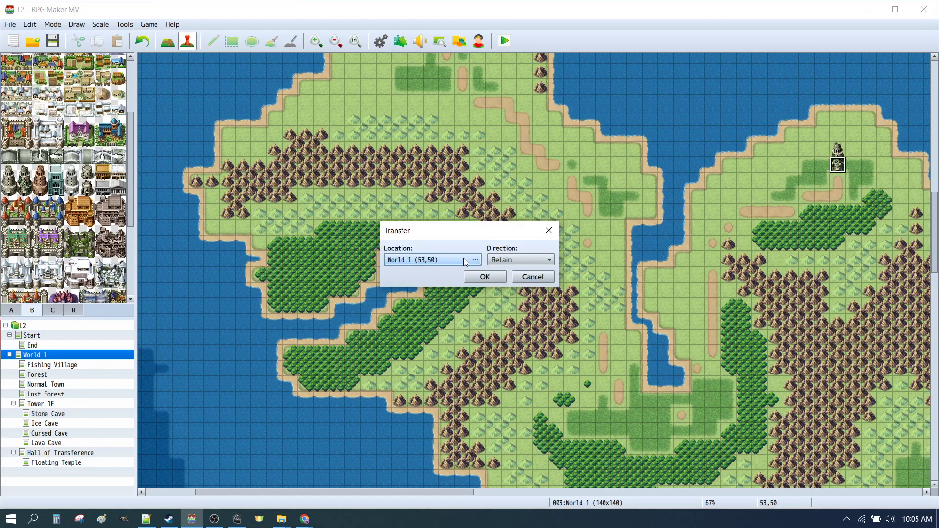
{"action": "left_click", "coordinate": [463, 257]}
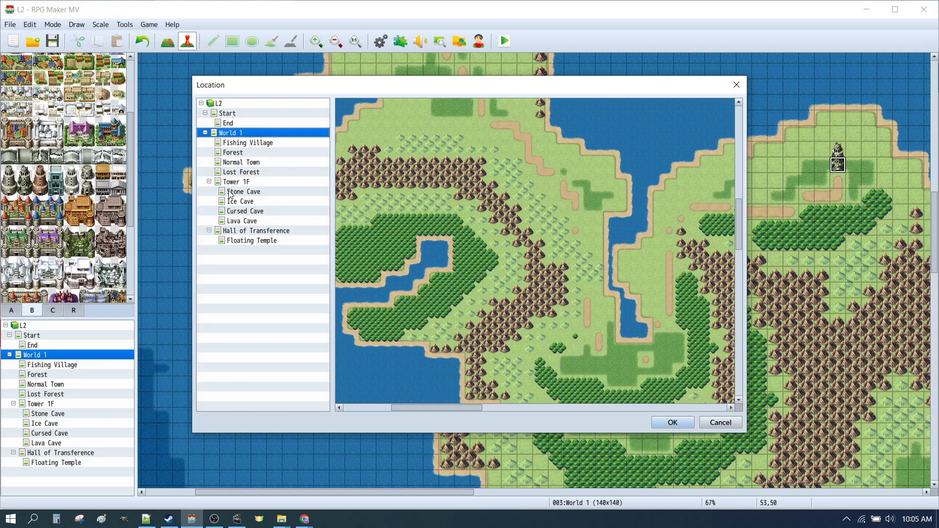
{"action": "left_click", "coordinate": [231, 182]}
{"action": "left_click", "coordinate": [498, 380]}
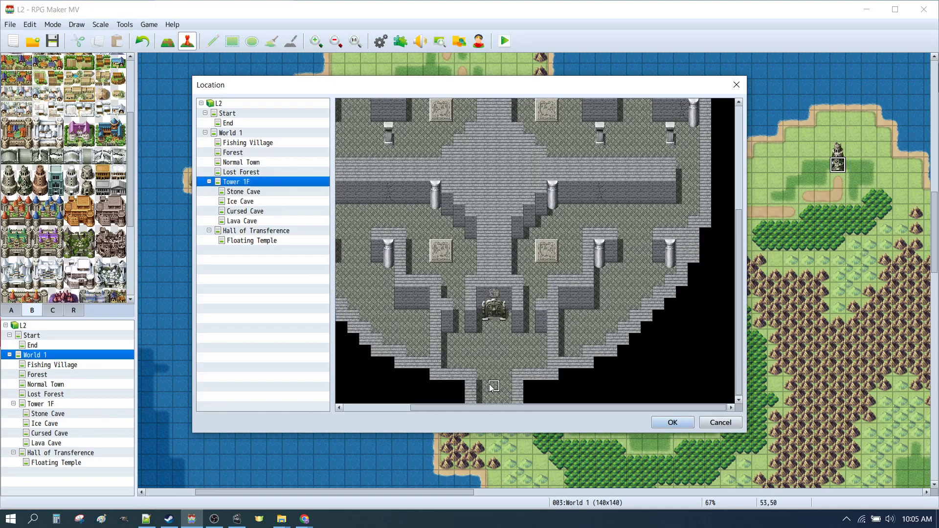
{"action": "left_click", "coordinate": [672, 422]}
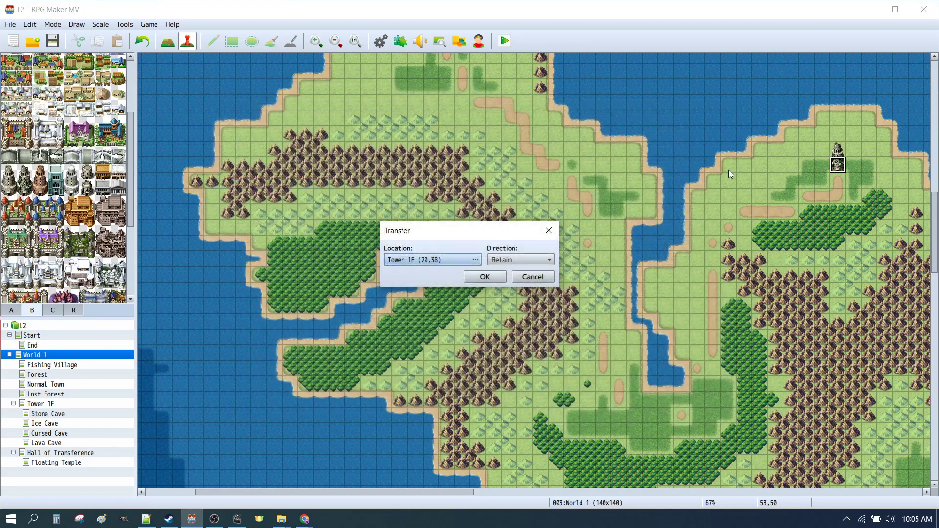
{"action": "left_click", "coordinate": [519, 260]}
{"action": "left_click", "coordinate": [498, 317]}
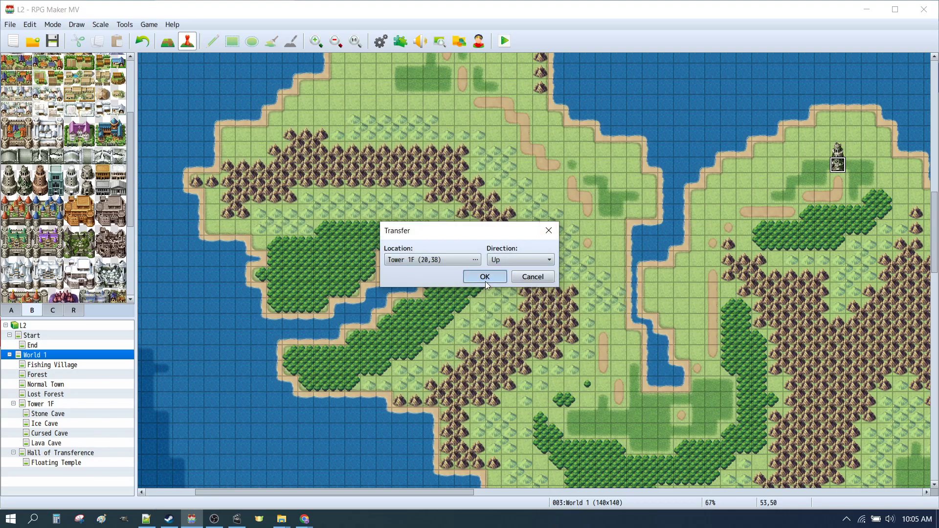
{"action": "left_click", "coordinate": [485, 279]}
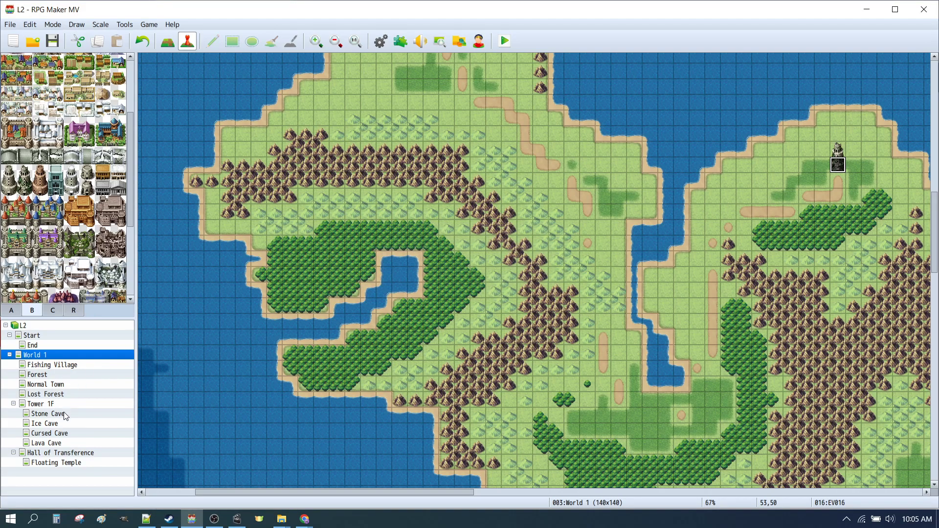
{"action": "left_click", "coordinate": [52, 405]}
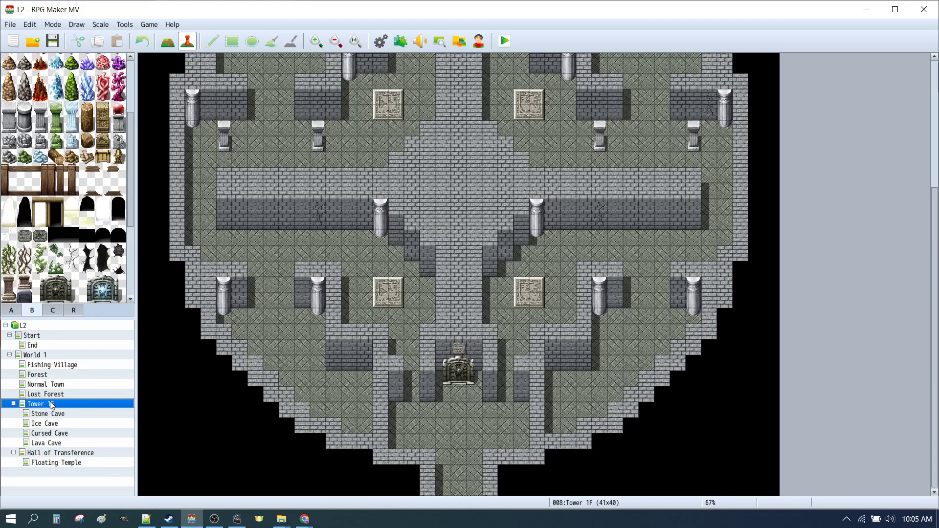
Create a quick transfer event on Tower 1F's exit tile to World 1 (53,51) facing down.
{"action": "right_click", "coordinate": [460, 489]}
{"action": "mouse_move", "coordinate": [509, 505]}
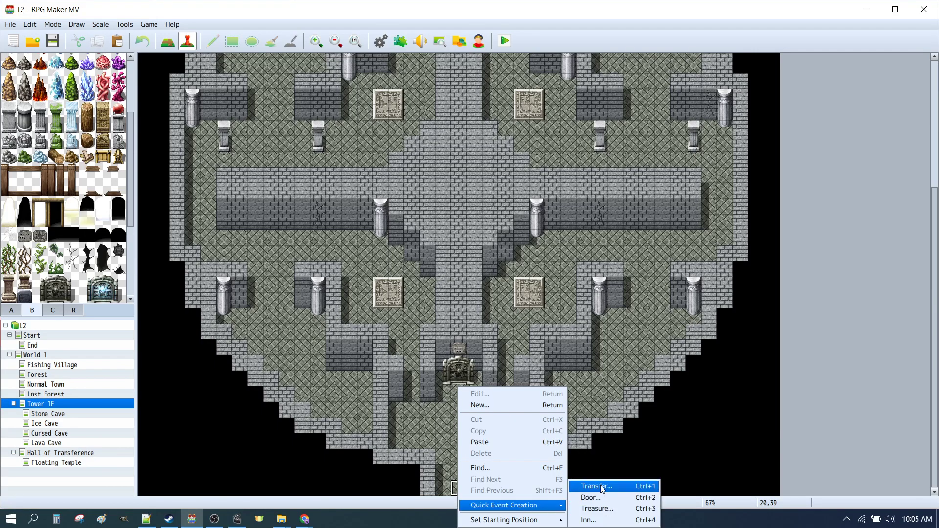
{"action": "left_click", "coordinate": [602, 487]}
{"action": "left_click", "coordinate": [426, 258]}
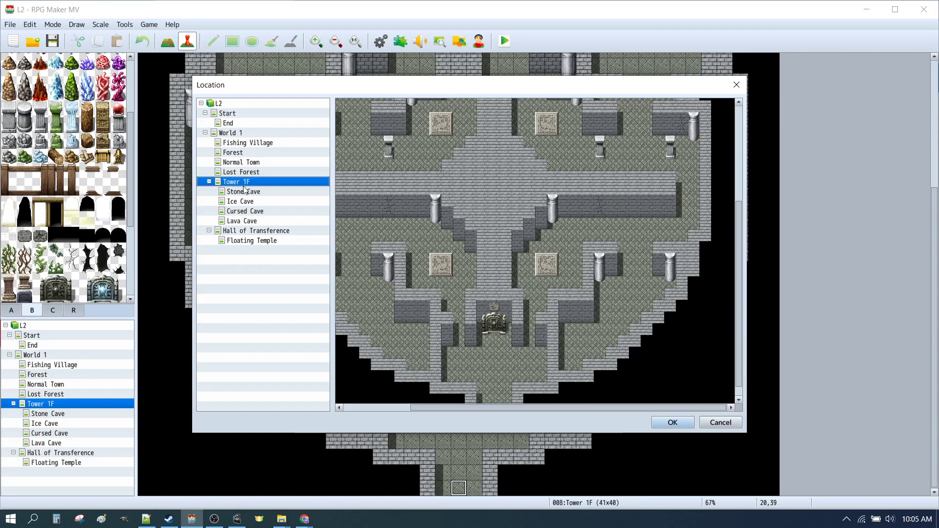
{"action": "left_click", "coordinate": [242, 134]}
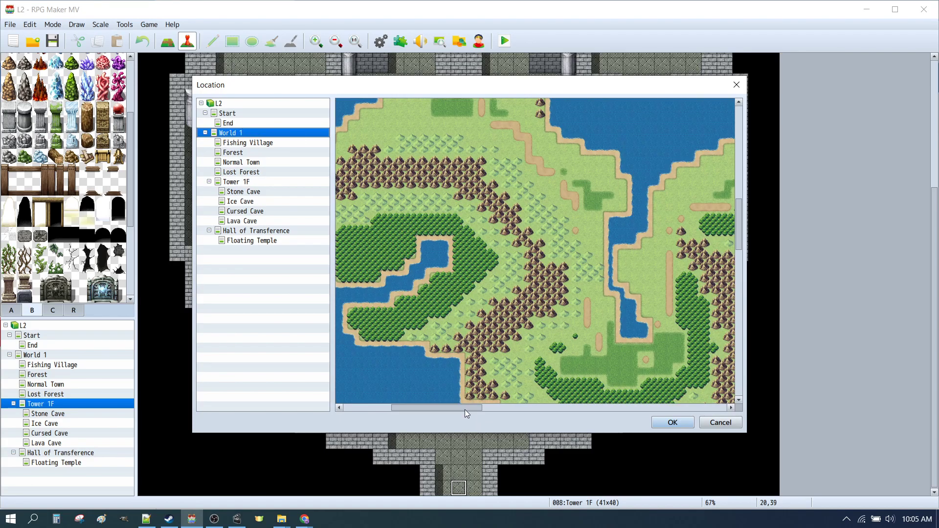
{"action": "left_click_drag", "start_coordinate": [465, 410], "coordinate": [532, 407]}
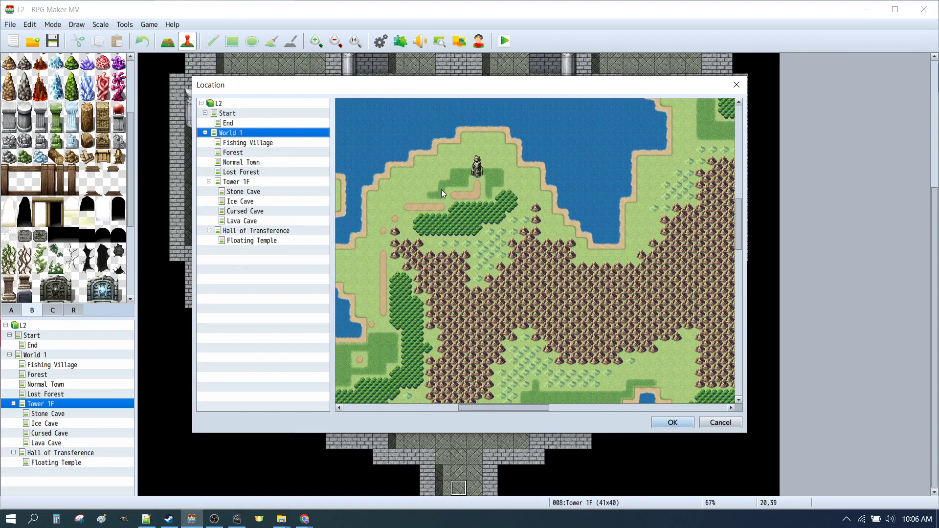
{"action": "left_click", "coordinate": [479, 183]}
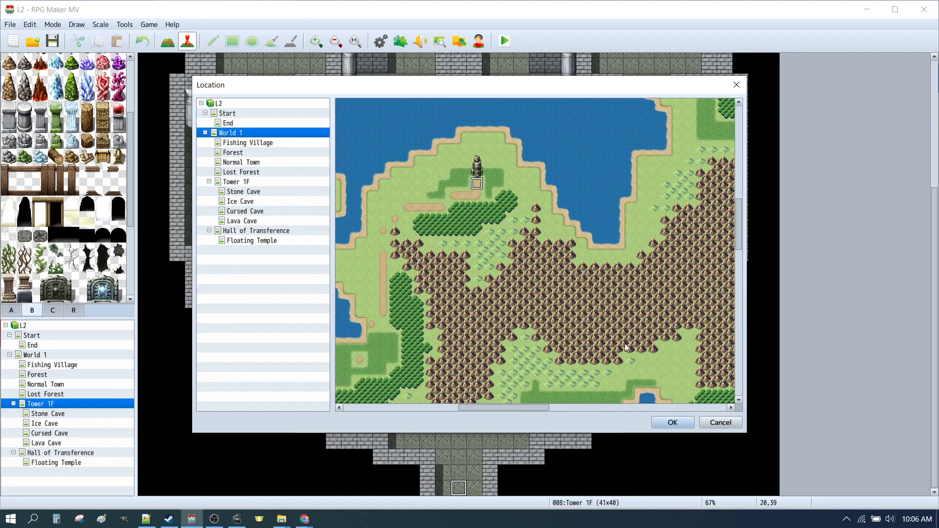
{"action": "left_click", "coordinate": [671, 421]}
{"action": "left_click", "coordinate": [517, 263]}
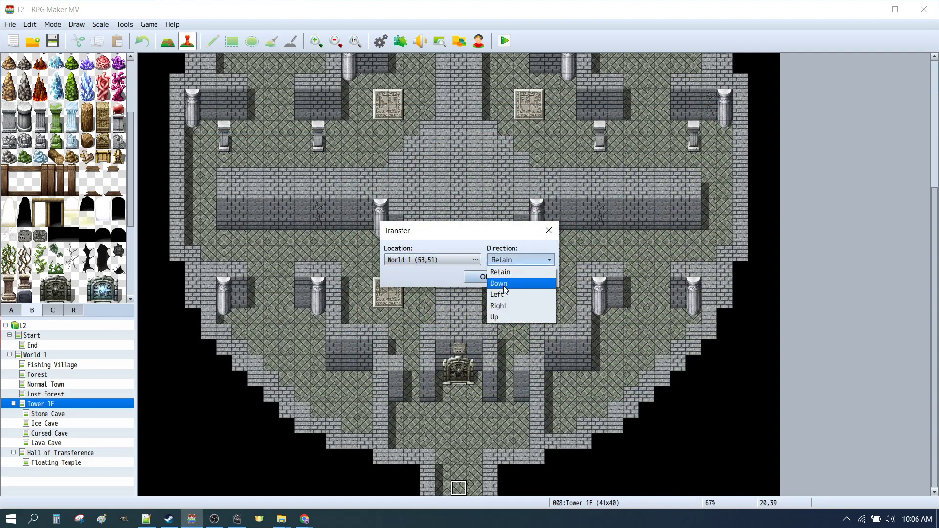
{"action": "left_click", "coordinate": [503, 293]}
{"action": "left_click", "coordinate": [504, 260]}
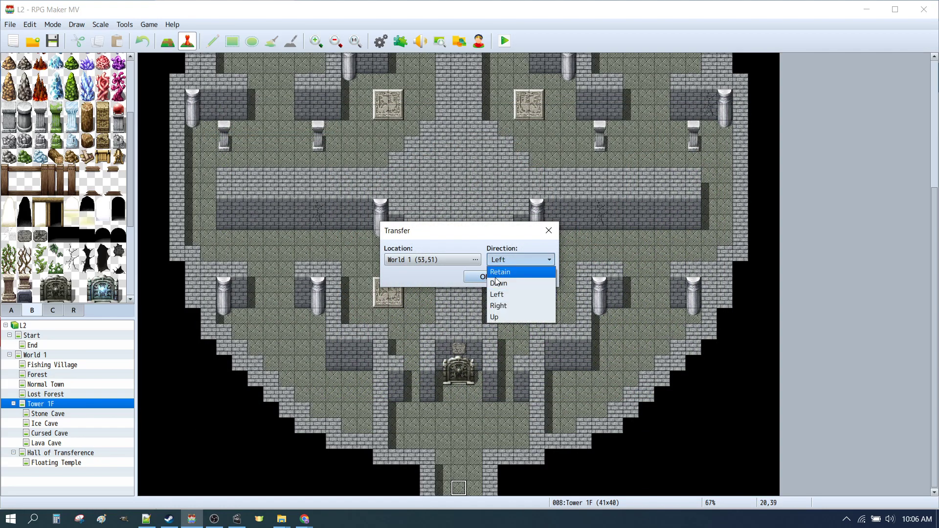
{"action": "left_click", "coordinate": [497, 283]}
{"action": "left_click", "coordinate": [486, 278]}
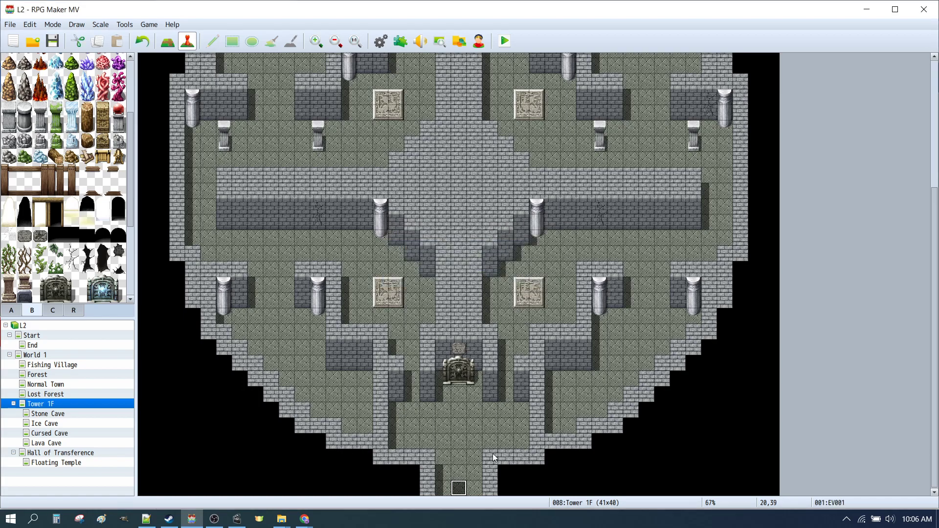
Paste copies of the exit event onto the tiles left and right of it.
{"action": "left_click", "coordinate": [443, 488]}
{"action": "key", "text": "ctrl+v"}
{"action": "left_click", "coordinate": [474, 488]}
{"action": "key", "text": "ctrl+v"}
{"action": "scroll", "coordinate": [371, 321], "scroll_direction": "up", "scroll_amount": 2}
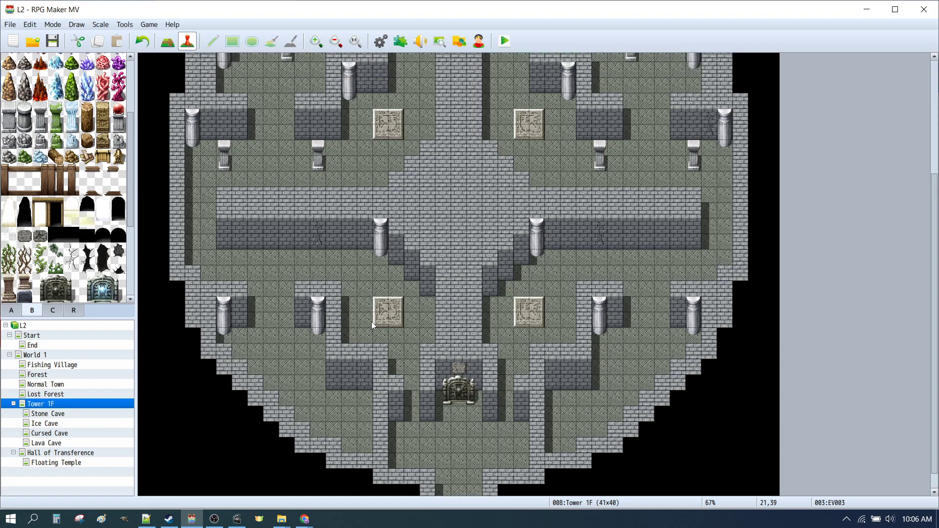
{"action": "scroll", "coordinate": [479, 297], "scroll_direction": "down", "scroll_amount": 2}
{"action": "left_click", "coordinate": [403, 299]}
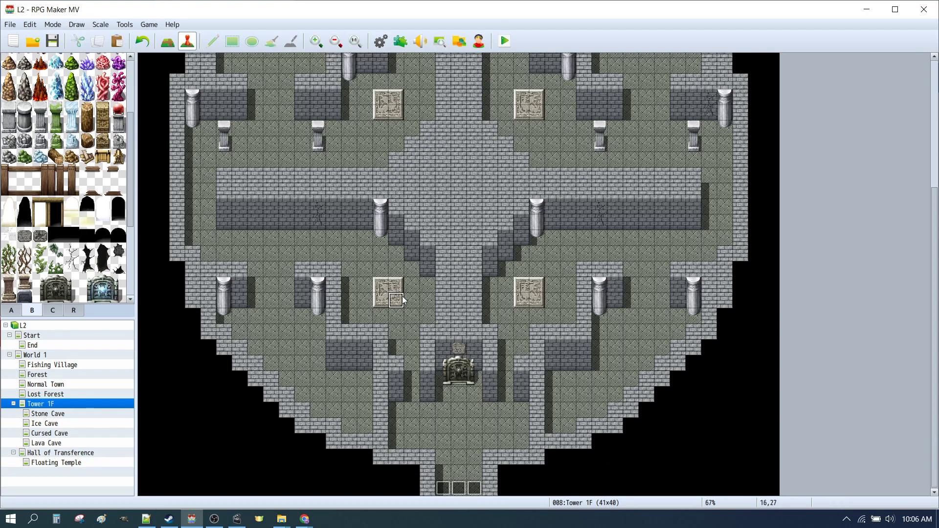
Create a quick transfer on the lower-left tablet tile to Stone Cave (15,28) facing up.
{"action": "right_click", "coordinate": [397, 302]}
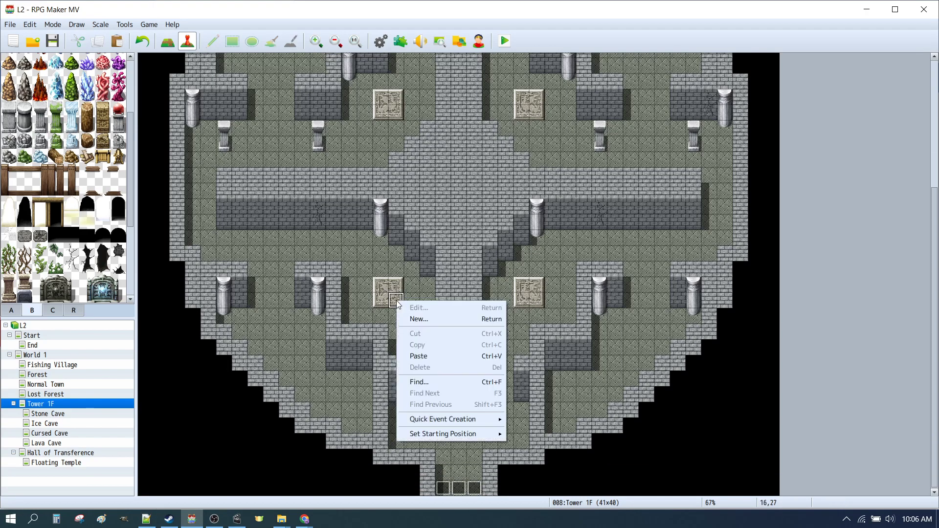
{"action": "left_click", "coordinate": [549, 394]}
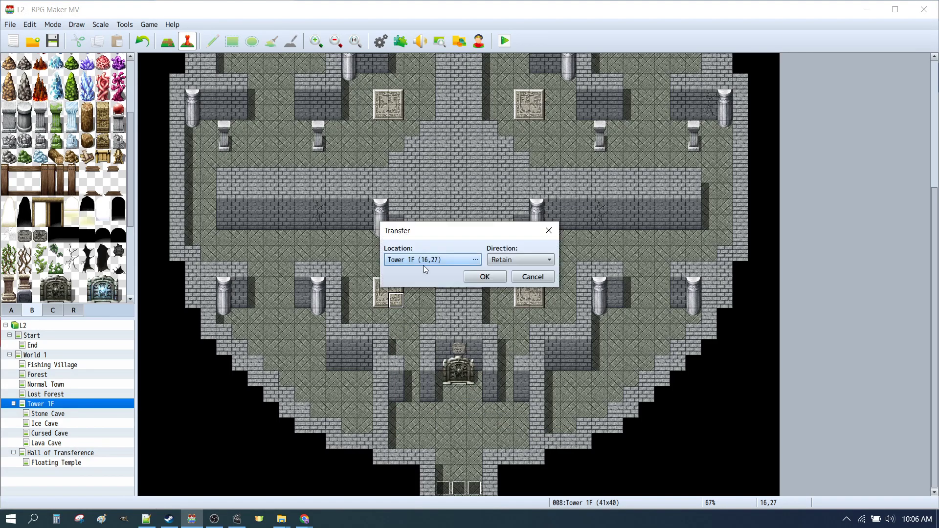
{"action": "left_click", "coordinate": [423, 263]}
{"action": "left_click", "coordinate": [246, 193]}
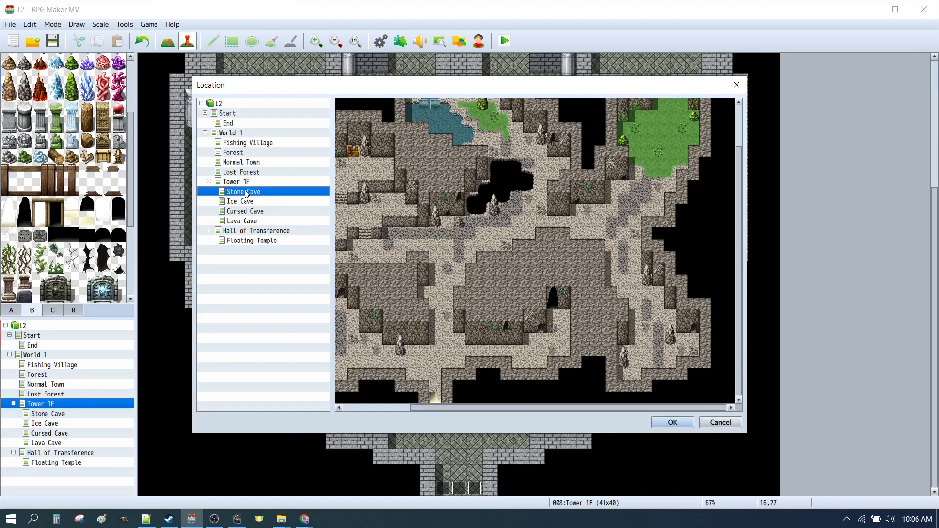
{"action": "left_click", "coordinate": [438, 391]}
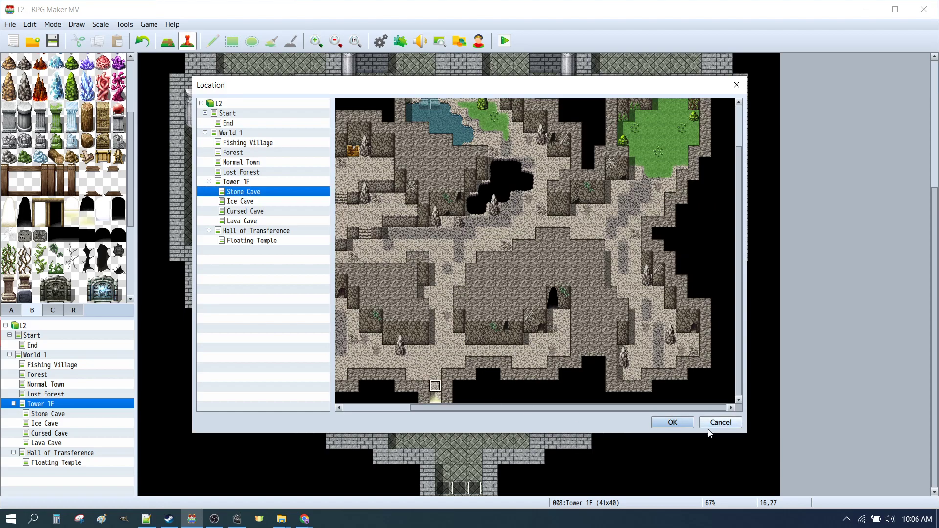
{"action": "left_click", "coordinate": [672, 423]}
{"action": "left_click", "coordinate": [508, 260]}
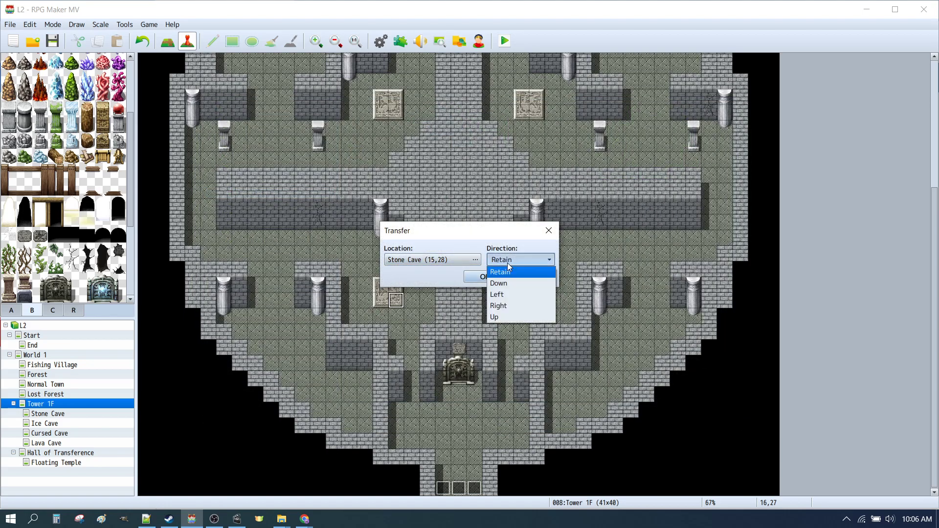
{"action": "left_click", "coordinate": [506, 317]}
{"action": "left_click", "coordinate": [482, 277]}
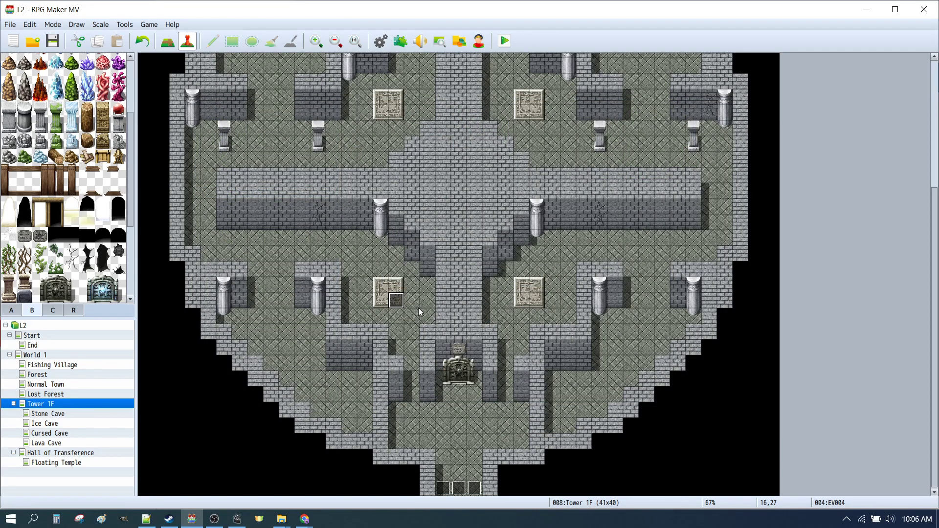
Copy the Stone Cave transfer onto the tablet's other three tiles.
{"action": "key", "text": "ctrl+c"}
{"action": "left_click", "coordinate": [380, 299]}
{"action": "key", "text": "ctrl+v"}
{"action": "left_click", "coordinate": [380, 284]}
{"action": "key", "text": "ctrl+v"}
{"action": "left_click", "coordinate": [395, 285]}
{"action": "key", "text": "ctrl+v"}
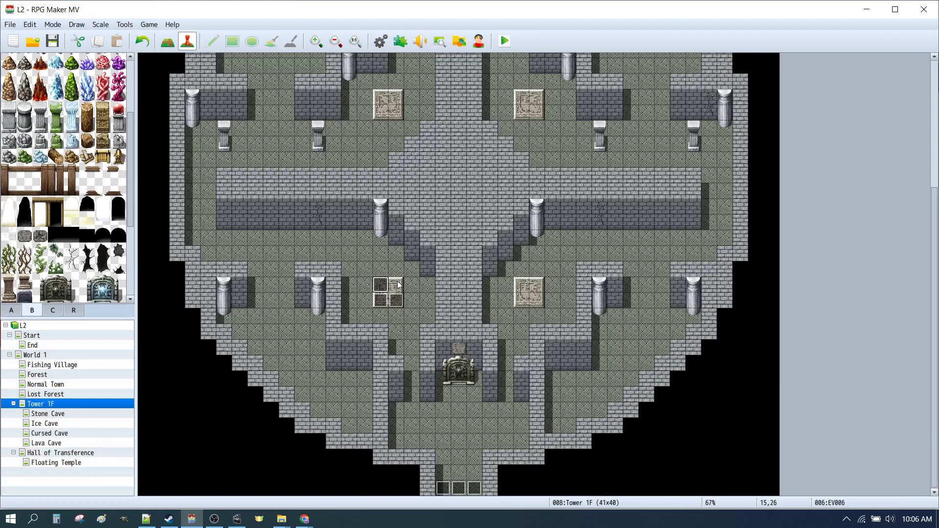
Paste the event on the lower-right tablet and redirect it to Ice Cave (24,38).
{"action": "left_click", "coordinate": [516, 301]}
{"action": "key", "text": "ctrl+v"}
{"action": "double_click", "coordinate": [516, 301]}
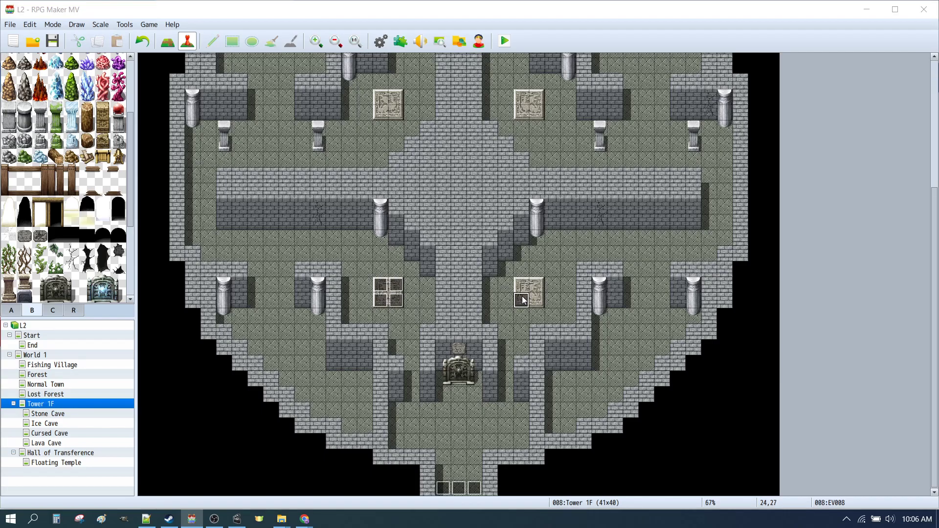
{"action": "double_click", "coordinate": [515, 167]}
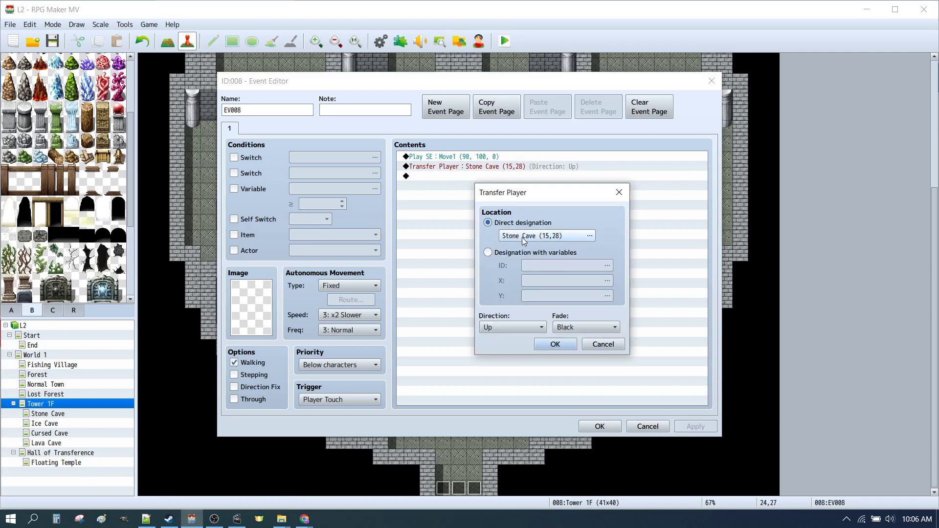
{"action": "left_click", "coordinate": [562, 235]}
{"action": "left_click", "coordinate": [327, 216]}
{"action": "scroll", "coordinate": [582, 301], "scroll_direction": "down", "scroll_amount": 4}
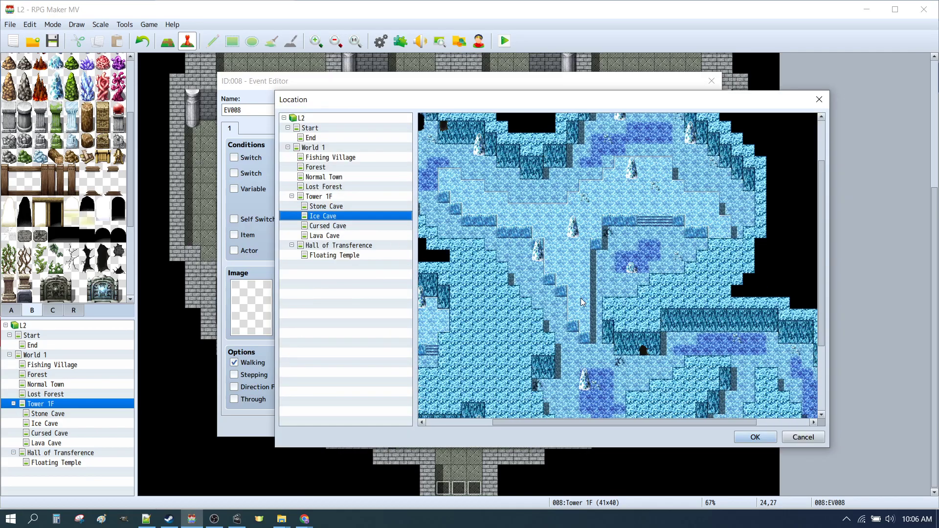
{"action": "left_click", "coordinate": [611, 406]}
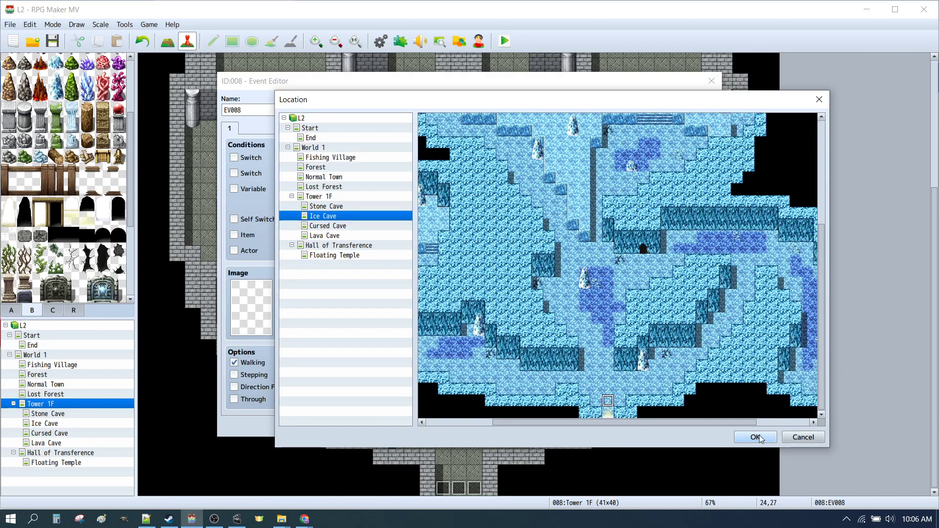
{"action": "left_click", "coordinate": [756, 437]}
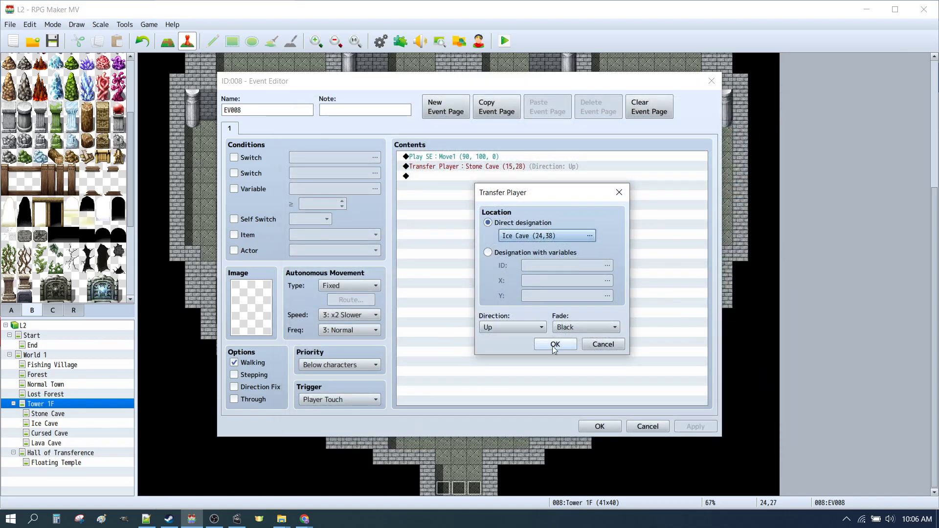
{"action": "left_click", "coordinate": [494, 327]}
{"action": "left_click", "coordinate": [596, 426]}
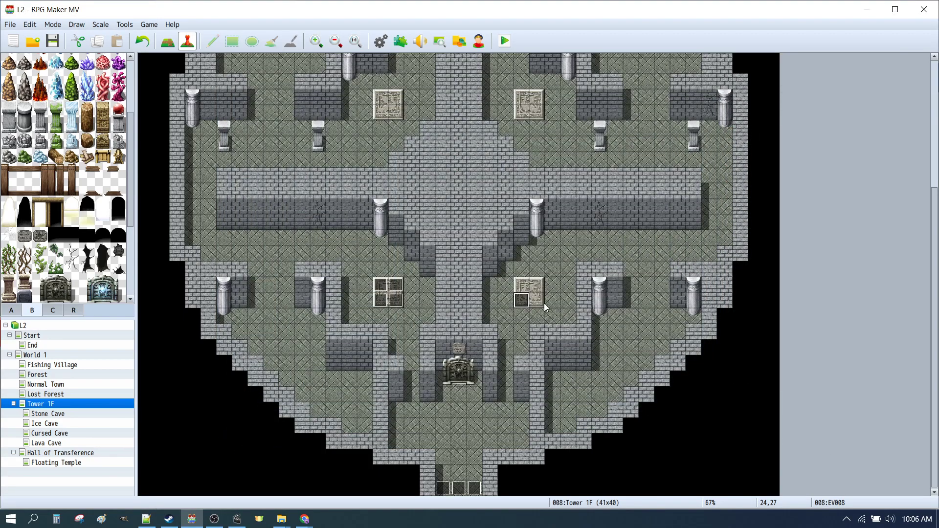
Copy the Ice Cave transfer onto the lower-right tablet's remaining three tiles.
{"action": "key", "text": "ctrl+c"}
{"action": "key", "text": "Right"}
{"action": "key", "text": "ctrl+v"}
{"action": "key", "text": "Up"}
{"action": "key", "text": "ctrl+v"}
{"action": "key", "text": "Left"}
{"action": "key", "text": "ctrl+v"}
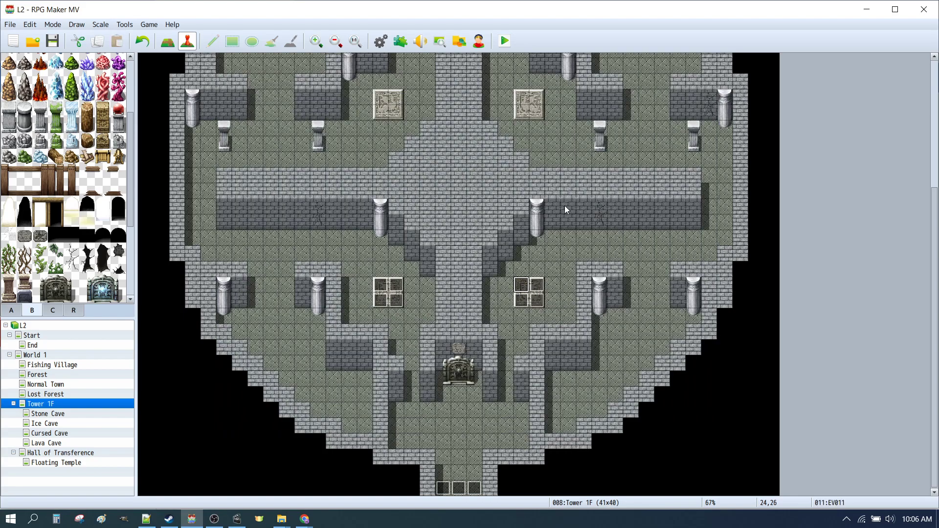
{"action": "scroll", "coordinate": [564, 206], "scroll_direction": "up", "scroll_amount": 2}
Paste a transfer on the upper-right tablet, redirect it to Cursed Cave (9,48), and spread it across the tablet.
{"action": "left_click", "coordinate": [532, 176]}
{"action": "key", "text": "ctrl+v"}
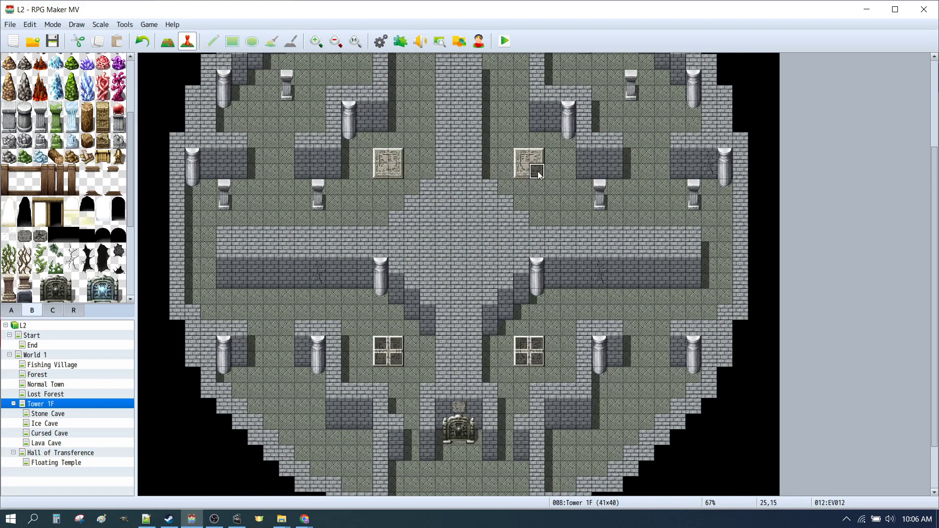
{"action": "double_click", "coordinate": [538, 175]}
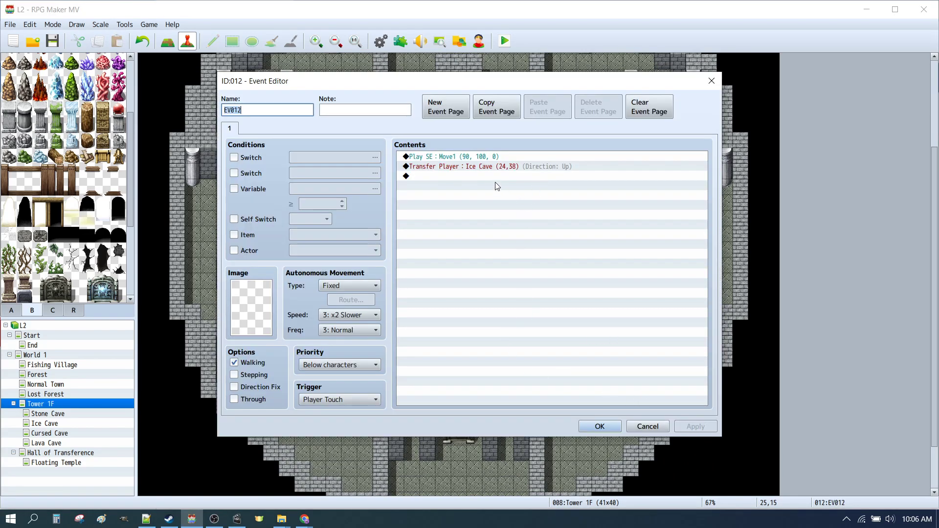
{"action": "double_click", "coordinate": [499, 166]}
{"action": "left_click", "coordinate": [533, 235]}
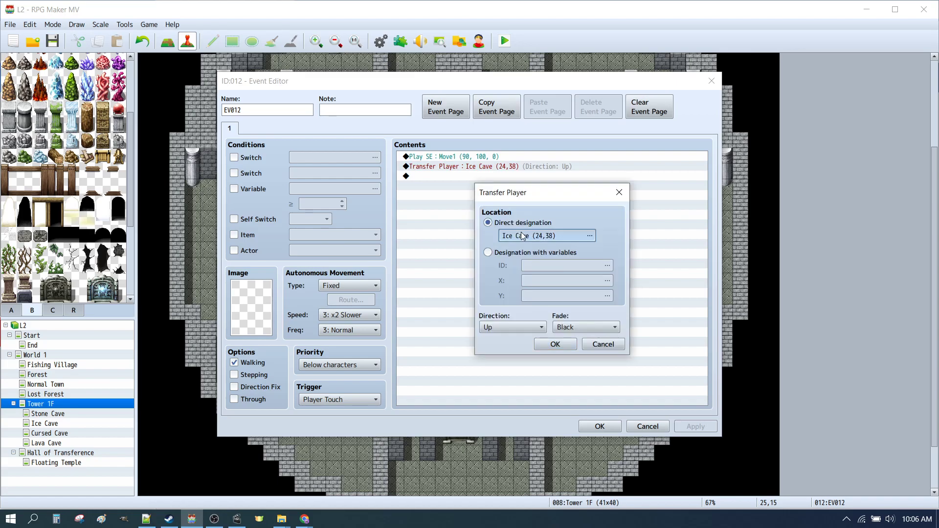
{"action": "left_click", "coordinate": [323, 226]}
{"action": "scroll", "coordinate": [594, 285], "scroll_direction": "down", "scroll_amount": 5}
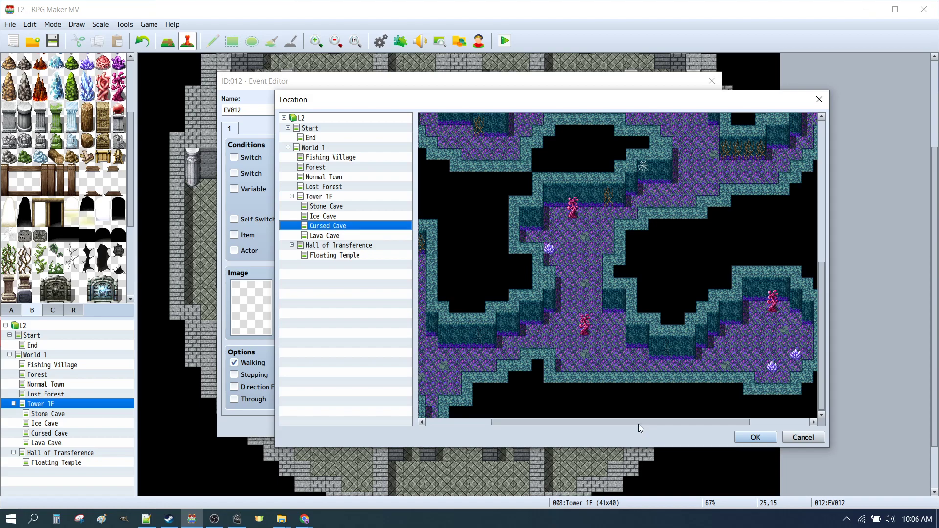
{"action": "left_click_drag", "start_coordinate": [639, 423], "coordinate": [572, 423]}
{"action": "left_click", "coordinate": [529, 401]}
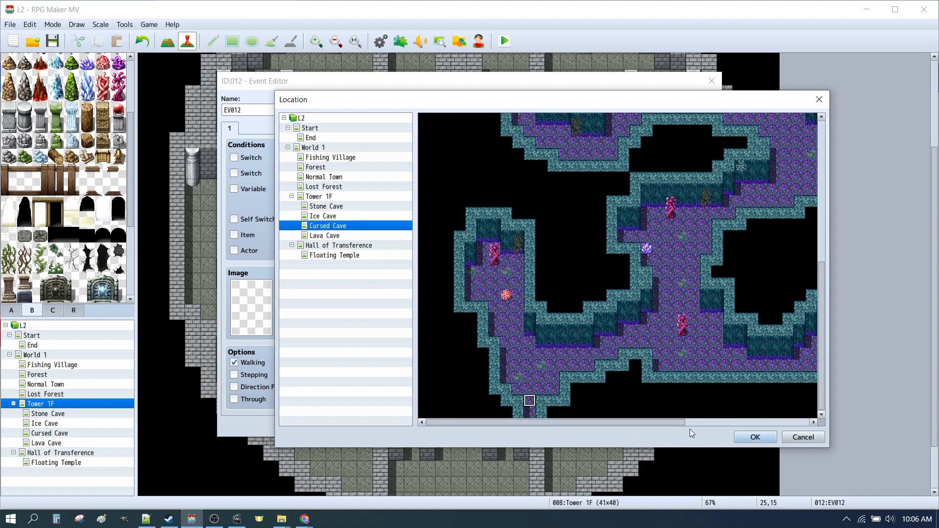
{"action": "left_click", "coordinate": [755, 438]}
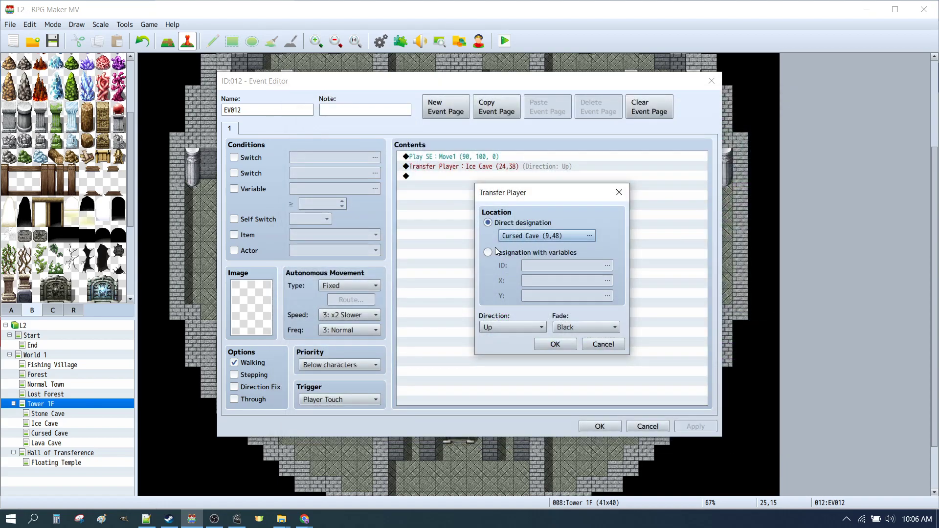
{"action": "left_click", "coordinate": [555, 344]}
{"action": "left_click", "coordinate": [599, 426]}
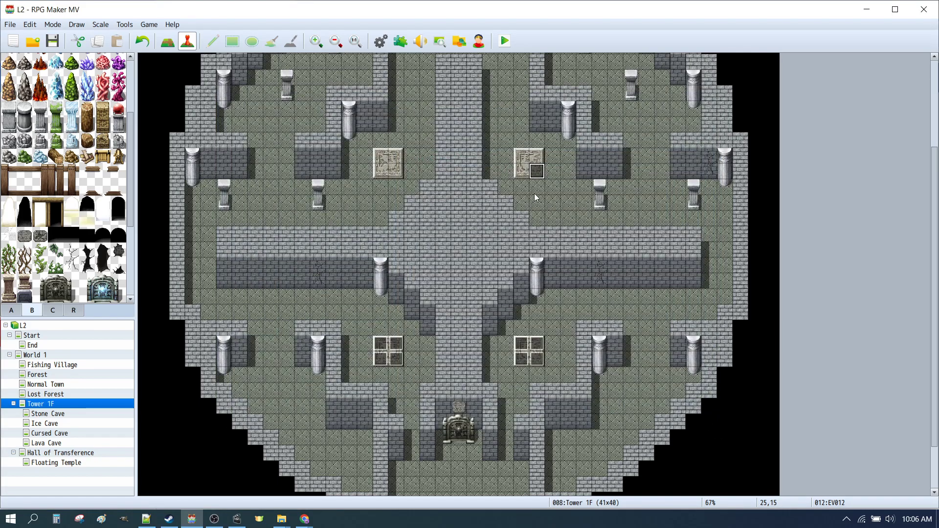
{"action": "left_click_drag", "start_coordinate": [537, 171], "coordinate": [539, 159]}
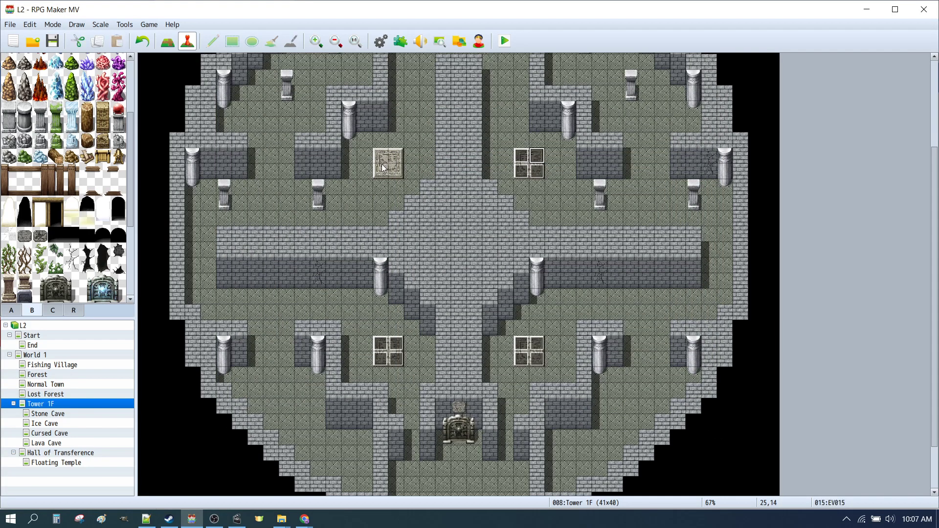
Change the plaque event EV016's destination from Cursed Cave to Lava Cave (5,48).
{"action": "double_click", "coordinate": [395, 173]}
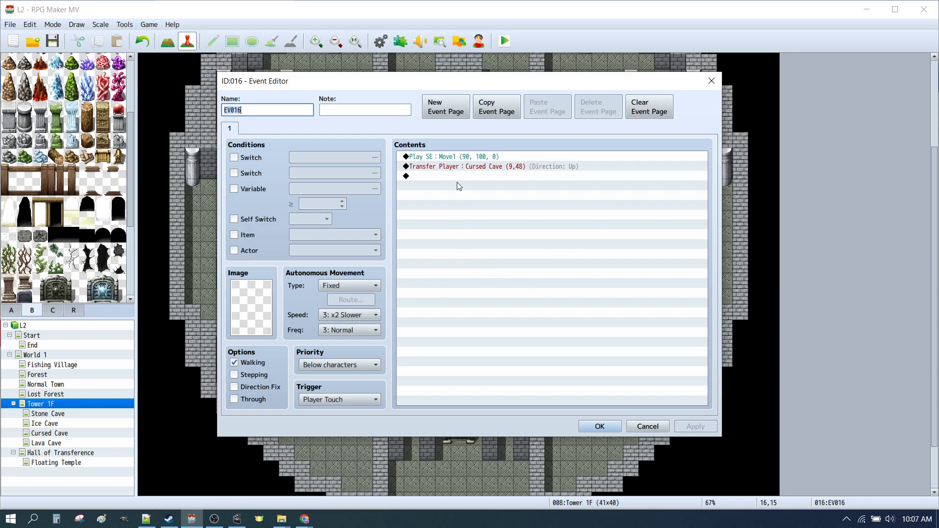
{"action": "double_click", "coordinate": [458, 167]}
{"action": "left_click", "coordinate": [545, 236]}
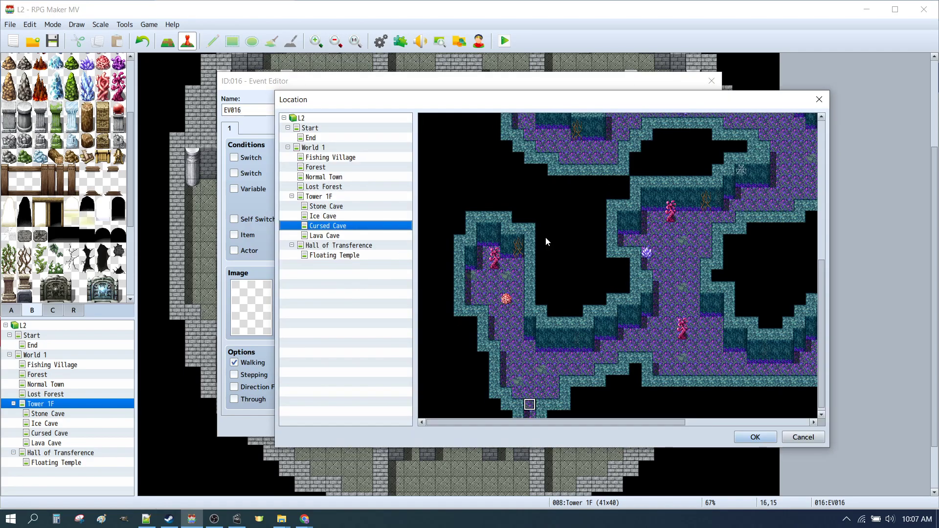
{"action": "left_click", "coordinate": [308, 237]}
{"action": "scroll", "coordinate": [609, 264], "scroll_direction": "down", "scroll_amount": 5}
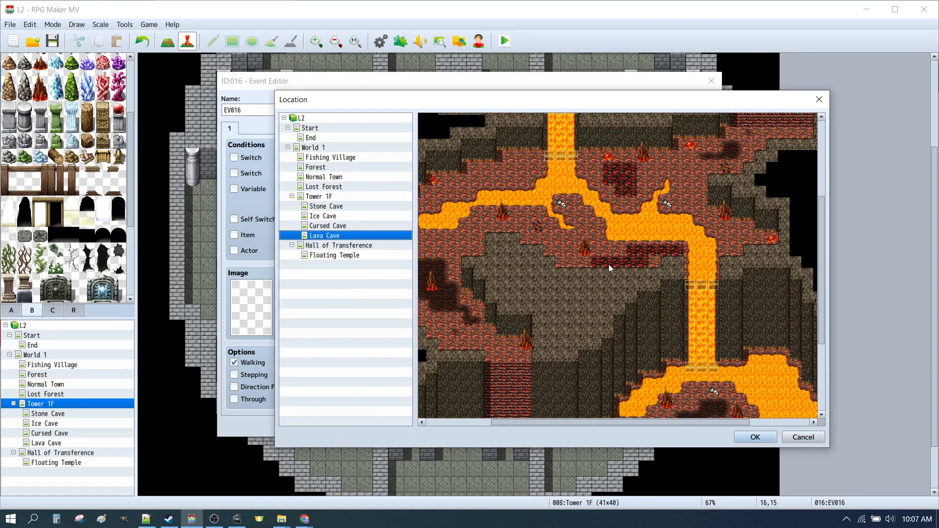
{"action": "left_click_drag", "start_coordinate": [622, 422], "coordinate": [521, 411]}
{"action": "left_click", "coordinate": [483, 401]}
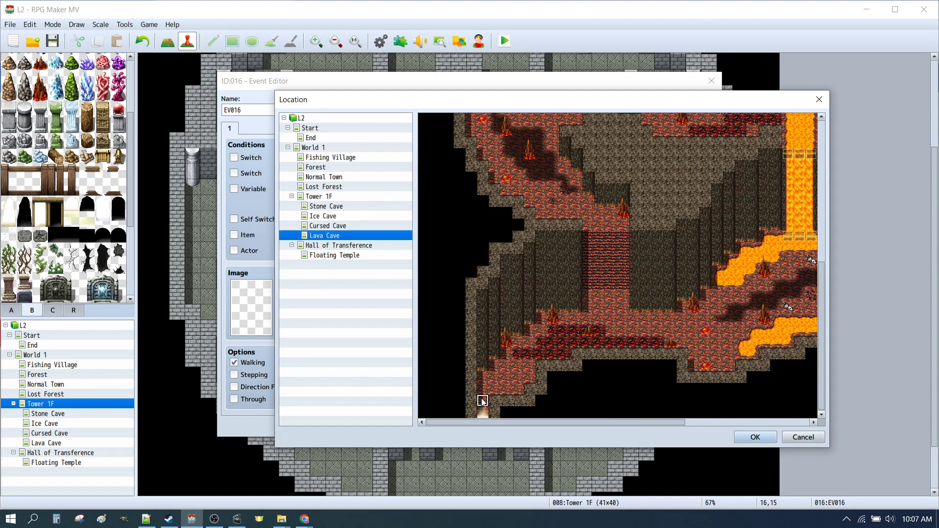
{"action": "left_click", "coordinate": [755, 436]}
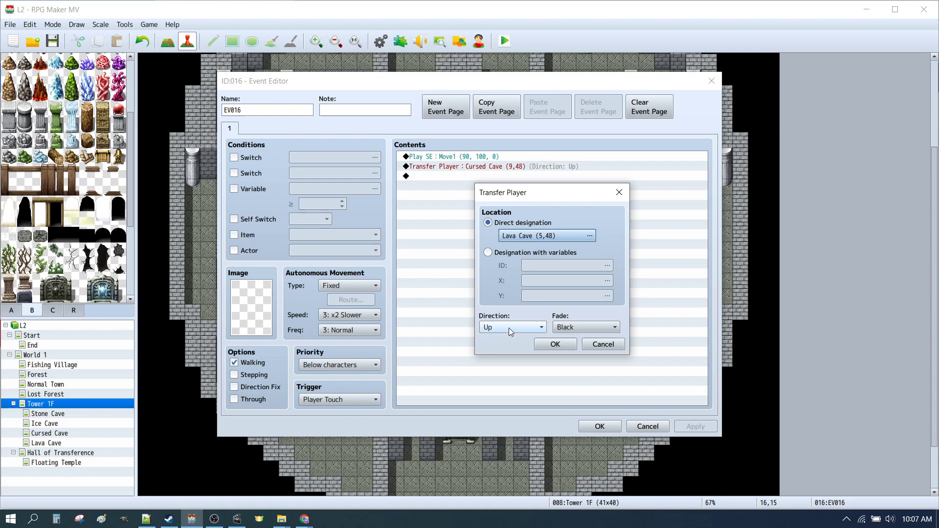
{"action": "left_click", "coordinate": [555, 344]}
{"action": "left_click", "coordinate": [600, 426]}
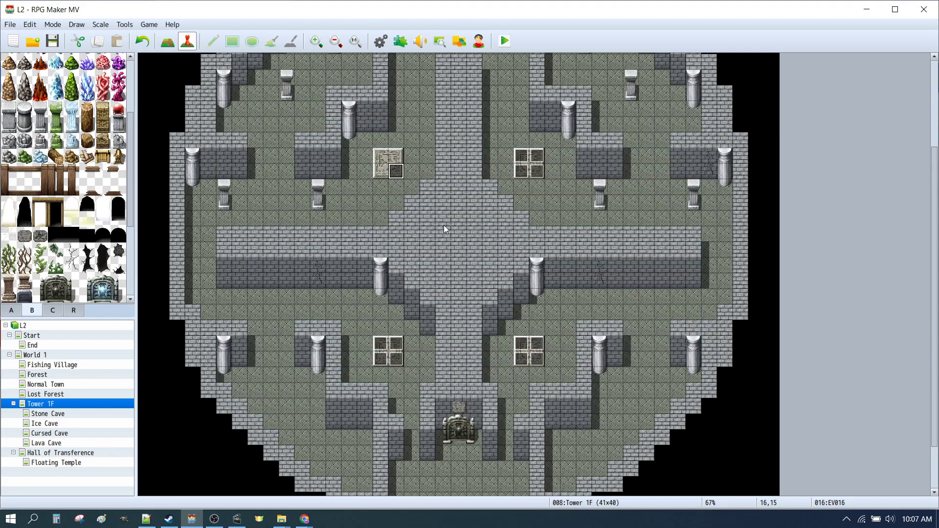
{"action": "left_click", "coordinate": [396, 156]}
{"action": "scroll", "coordinate": [523, 210], "scroll_direction": "down", "scroll_amount": 3}
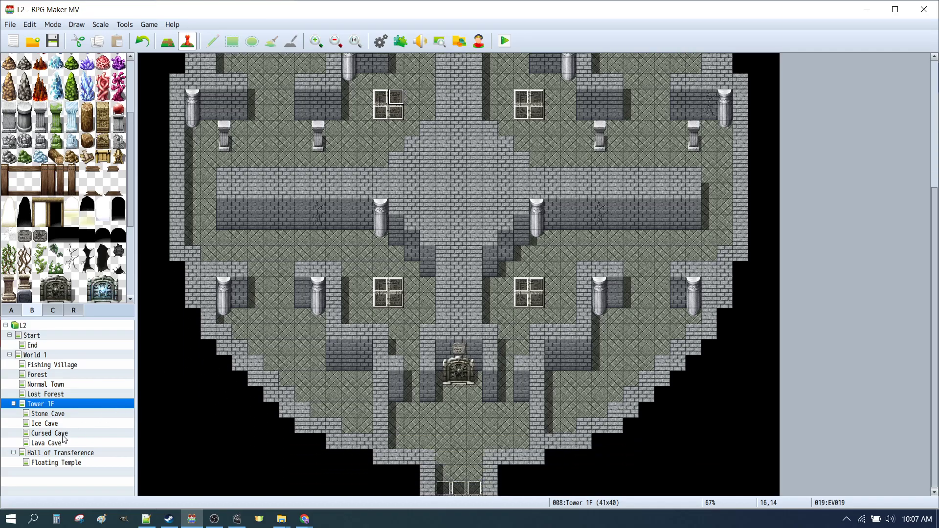
{"action": "left_click", "coordinate": [55, 454]}
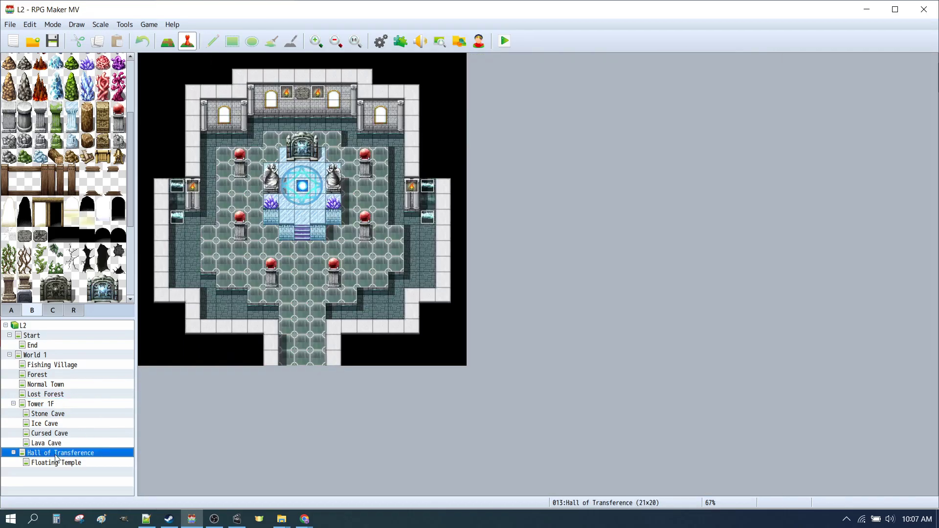
{"action": "left_click", "coordinate": [308, 188]}
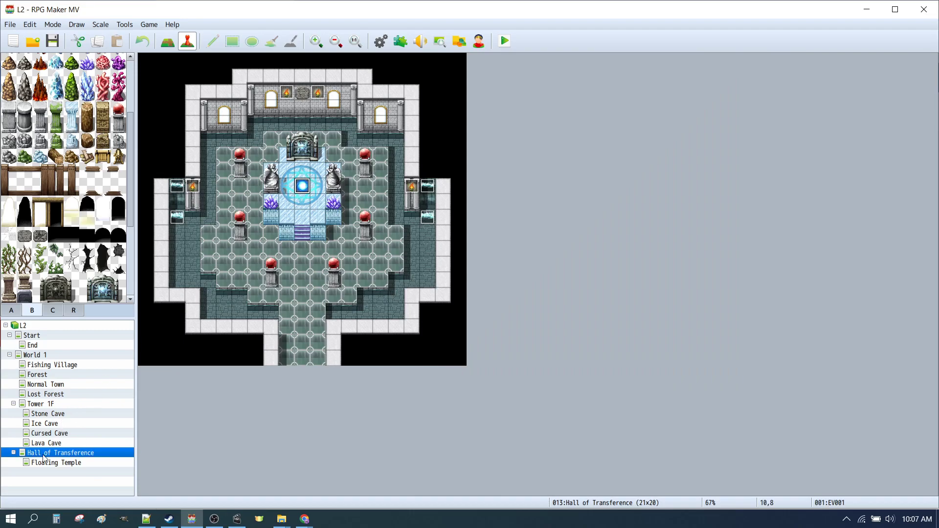
{"action": "left_click", "coordinate": [44, 405]}
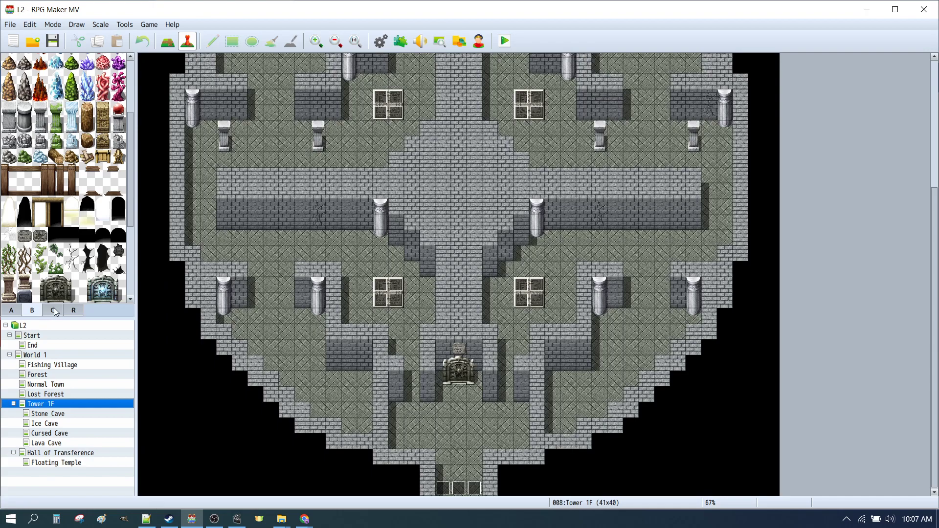
Paste the blue orb event at 20,35 and paint the 2x2 lit hexagram before the monument.
{"action": "left_click", "coordinate": [461, 427]}
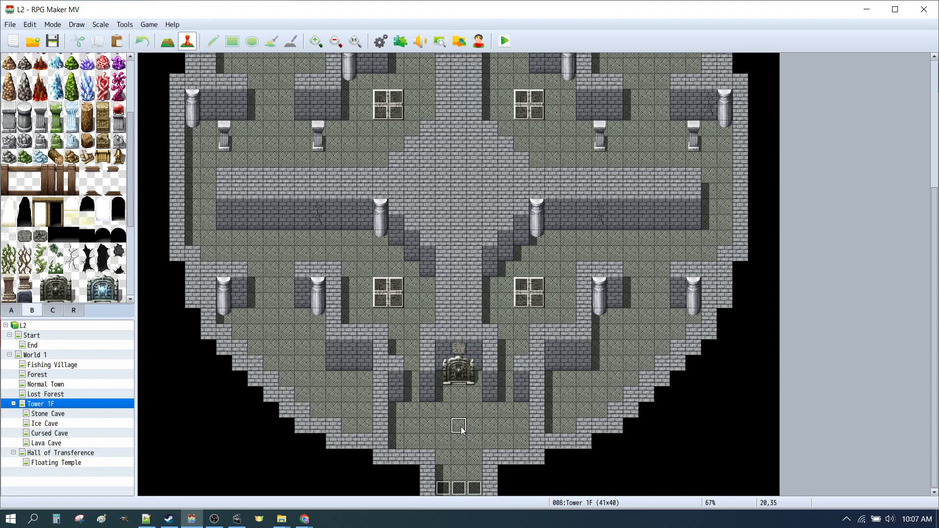
{"action": "key", "text": "ctrl+v"}
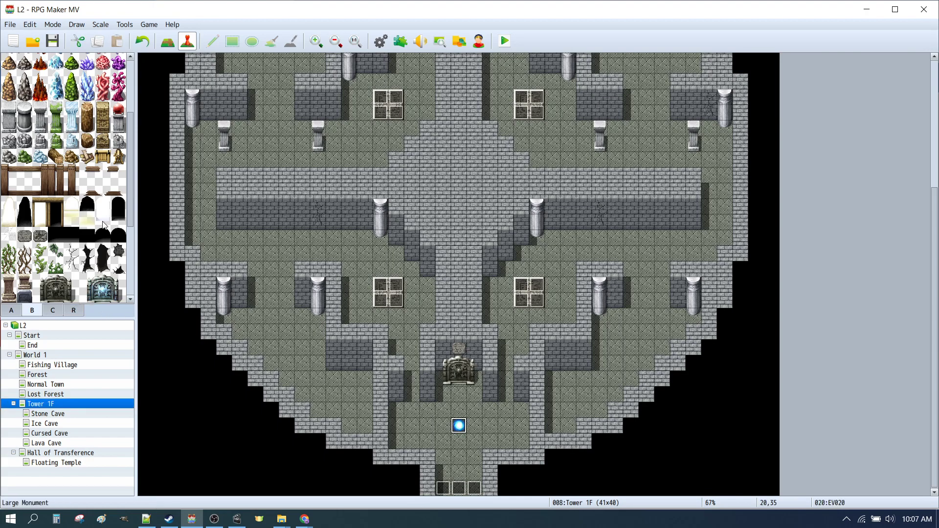
{"action": "left_click", "coordinate": [54, 311]}
{"action": "left_click", "coordinate": [33, 311]}
{"action": "left_click", "coordinate": [52, 310]}
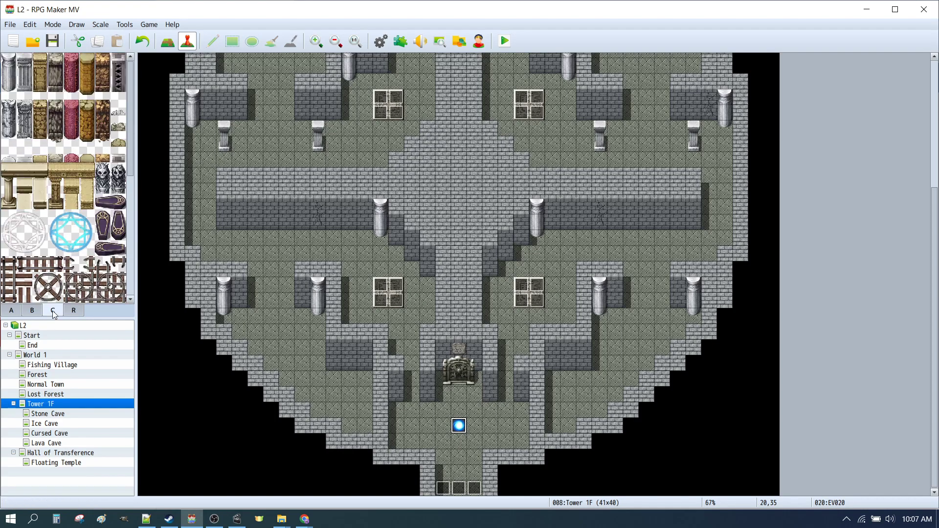
{"action": "left_click", "coordinate": [71, 215]}
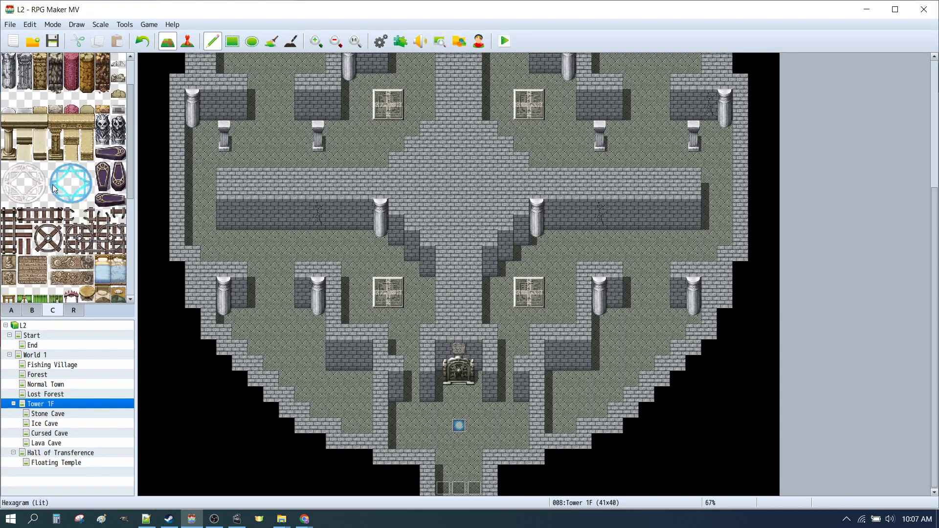
{"action": "left_click_drag", "start_coordinate": [60, 173], "coordinate": [88, 198]}
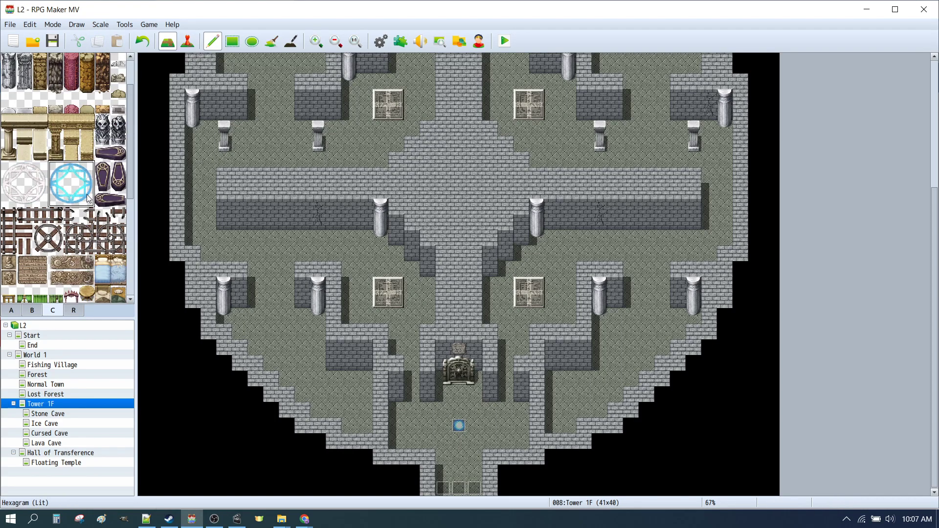
{"action": "left_click", "coordinate": [441, 402]}
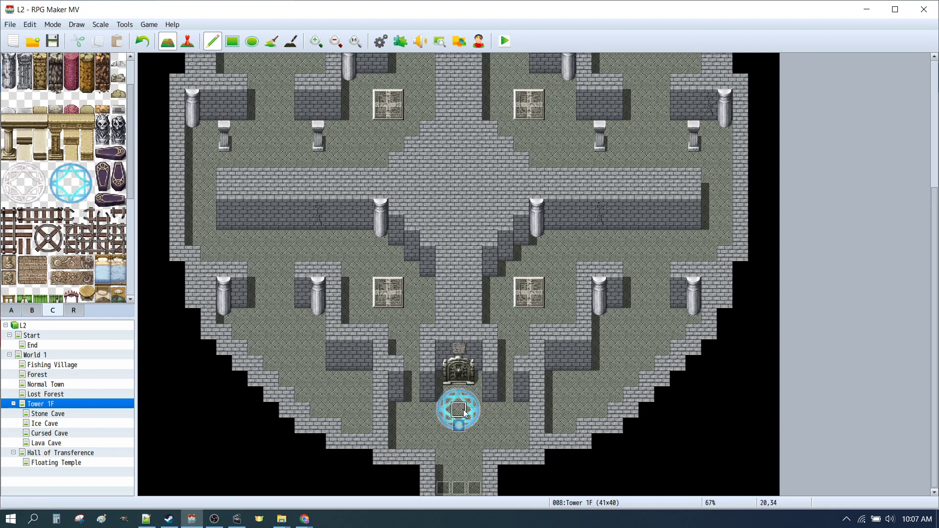
Move the orb event onto the hexagram's centre and stamp Large Monument (Lit) over the monument.
{"action": "key", "text": "F6"}
{"action": "left_click_drag", "start_coordinate": [461, 433], "coordinate": [461, 417]}
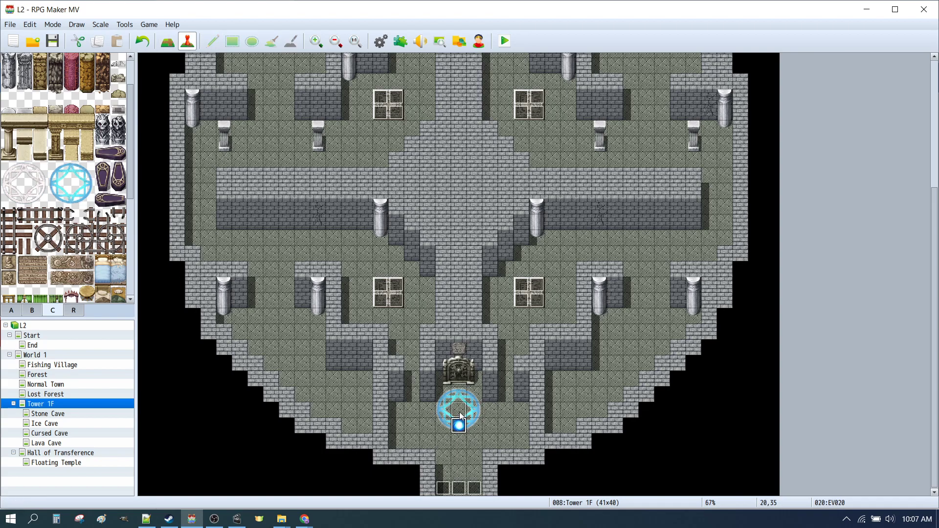
{"action": "left_click", "coordinate": [32, 310]}
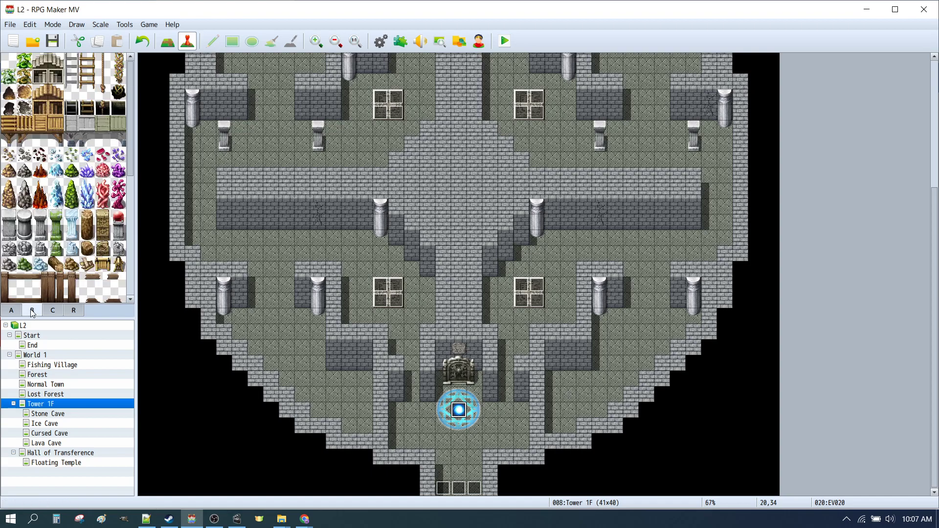
{"action": "scroll", "coordinate": [69, 231], "scroll_direction": "down", "scroll_amount": 2}
{"action": "scroll", "coordinate": [70, 231], "scroll_direction": "down", "scroll_amount": 2}
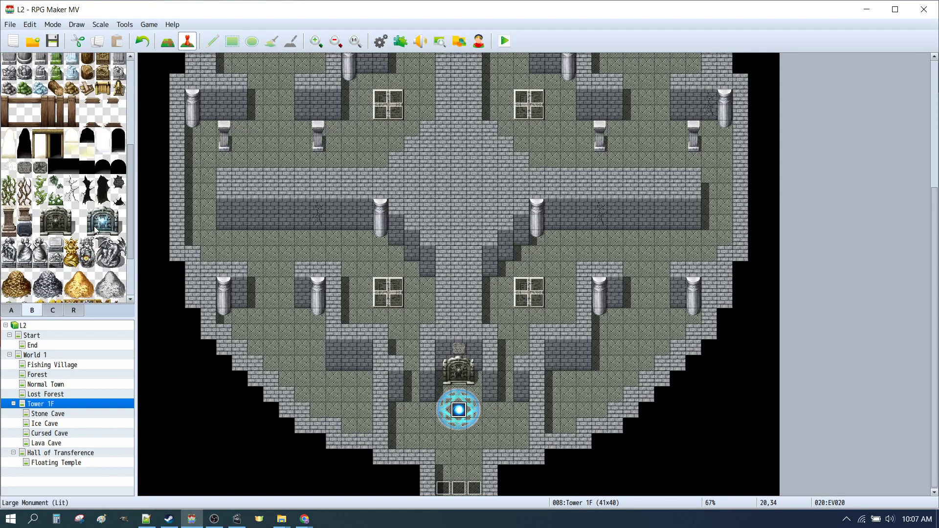
{"action": "left_click_drag", "start_coordinate": [87, 214], "coordinate": [113, 230]}
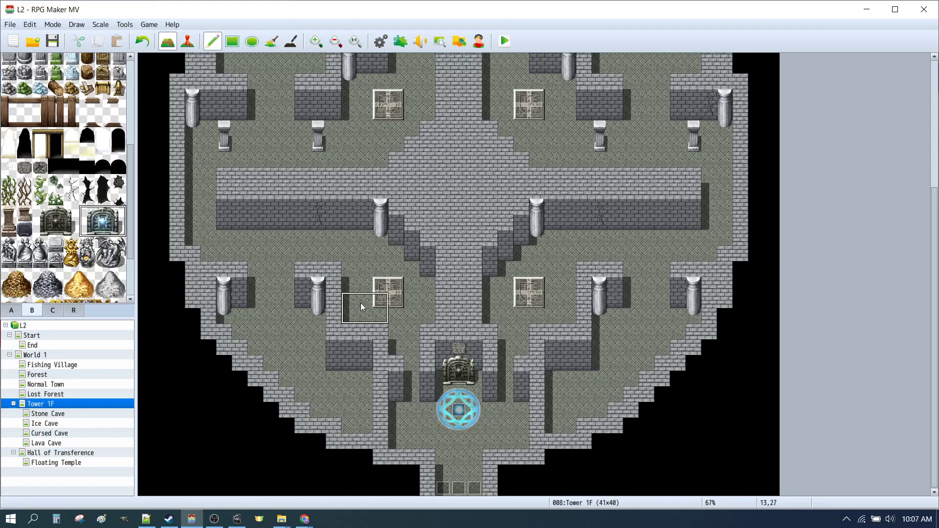
{"action": "left_click", "coordinate": [450, 369]}
{"action": "right_click", "coordinate": [478, 388]}
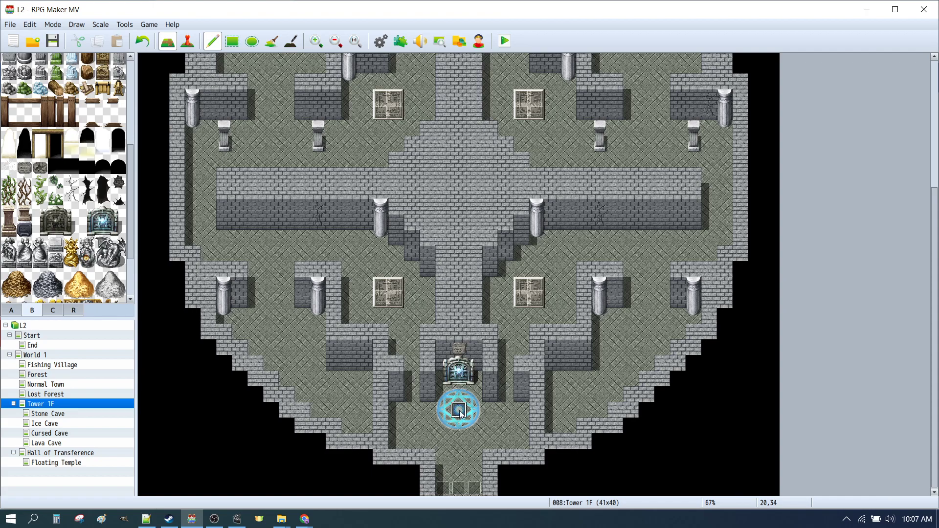
{"action": "key", "text": "F6"}
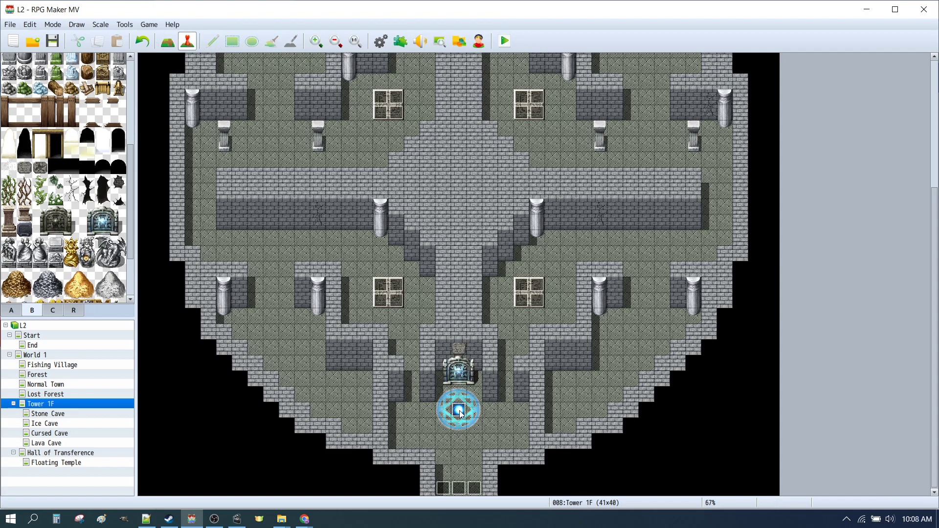
Give the orb event a Transfer Player command to the Hall of Transference magic circle's centre.
{"action": "double_click", "coordinate": [460, 415]}
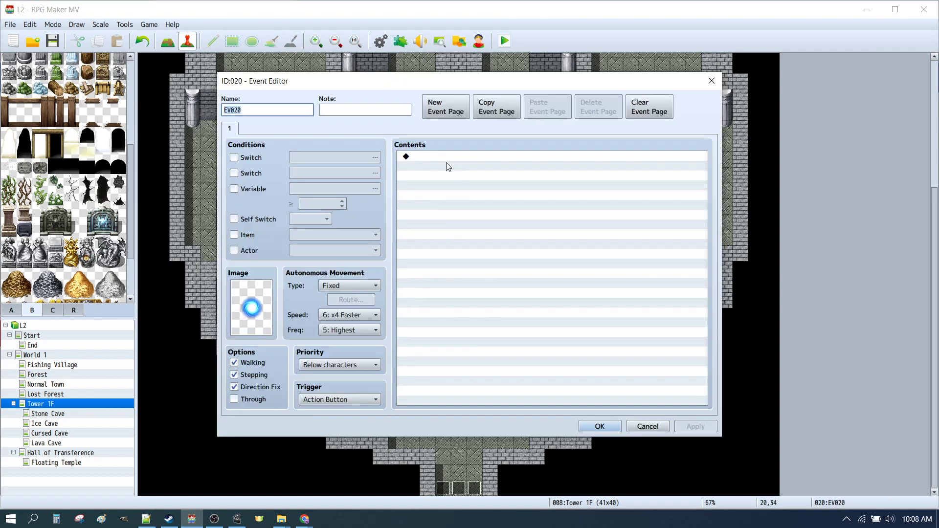
{"action": "double_click", "coordinate": [443, 155]}
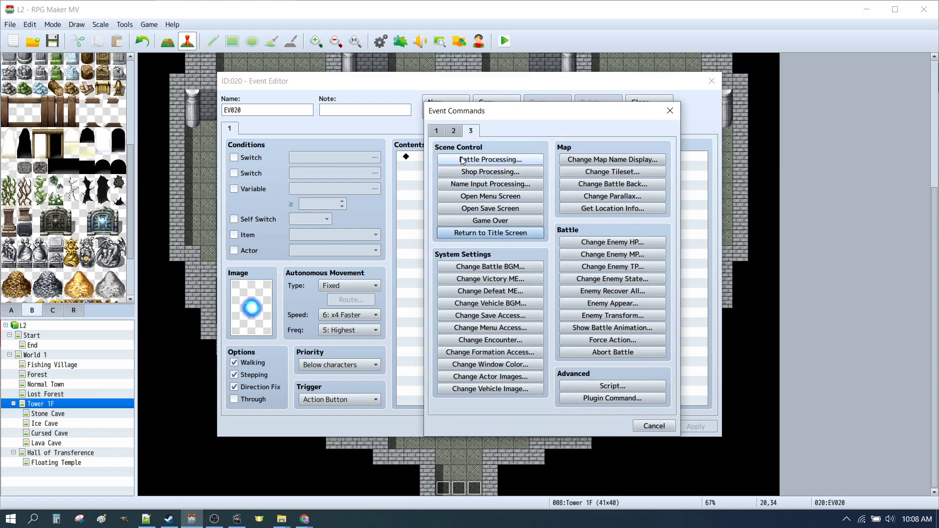
{"action": "left_click", "coordinate": [455, 131]}
{"action": "left_click", "coordinate": [490, 159]}
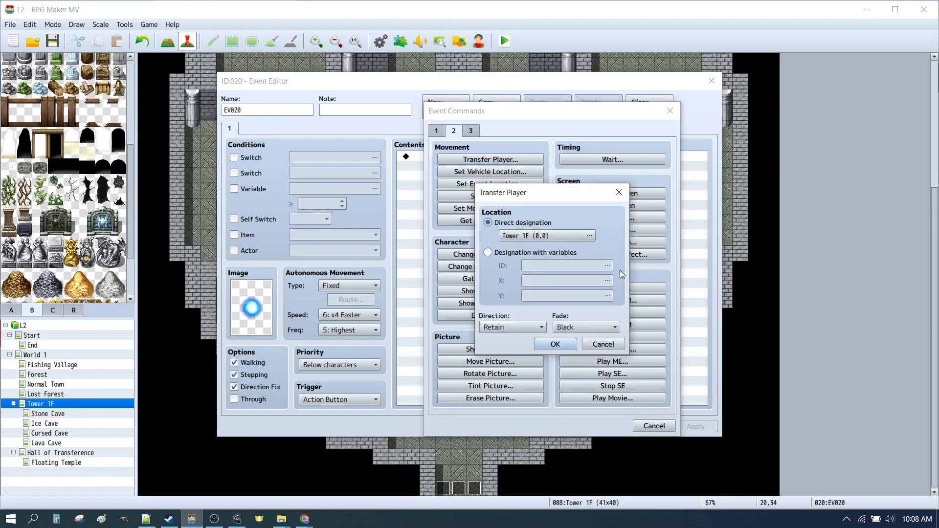
{"action": "left_click", "coordinate": [534, 236]}
{"action": "left_click", "coordinate": [336, 246]}
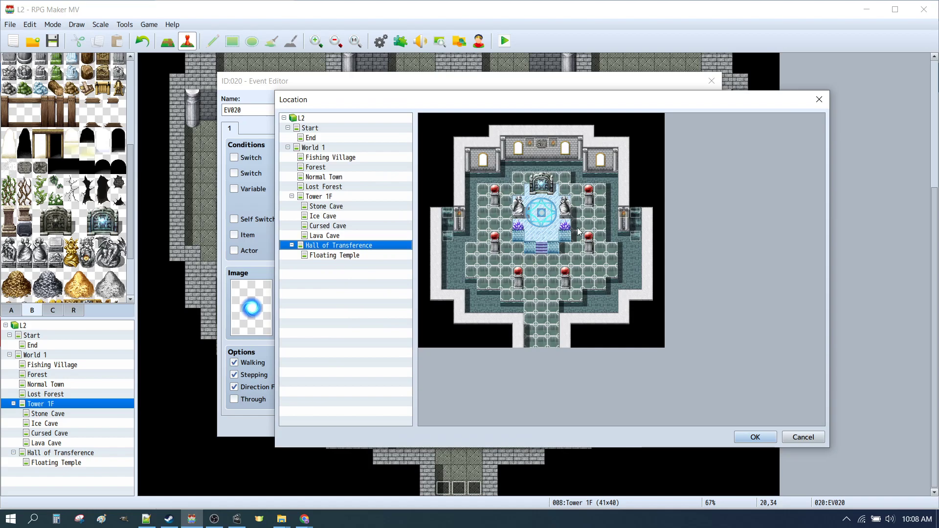
{"action": "left_click", "coordinate": [546, 214]}
{"action": "left_click", "coordinate": [755, 437]}
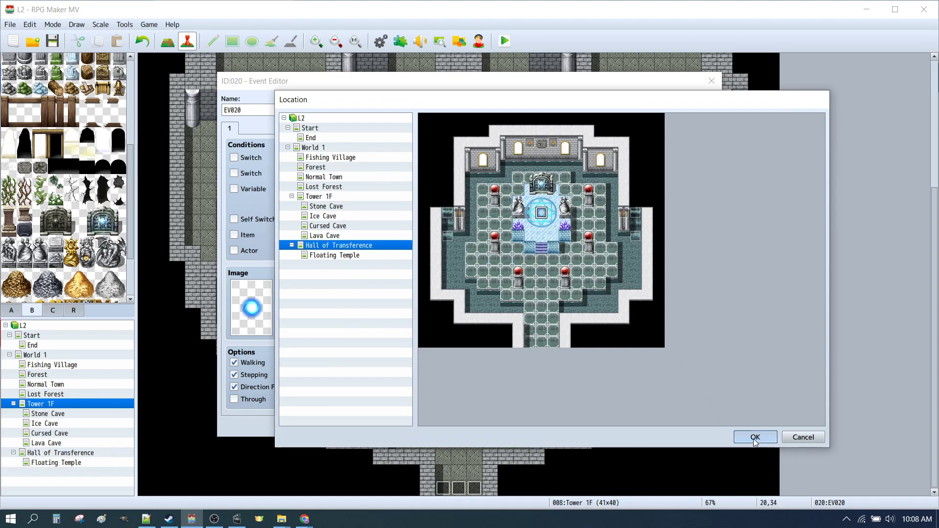
{"action": "left_click", "coordinate": [554, 345]}
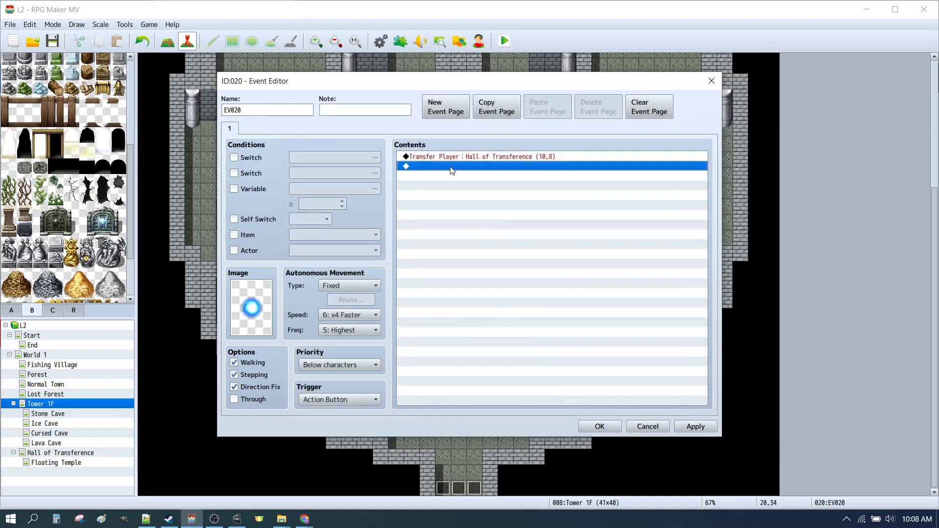
Add a Play SE command using the Teleport sound and save event EV020.
{"action": "left_click", "coordinate": [444, 156]}
{"action": "key", "text": "Insert"}
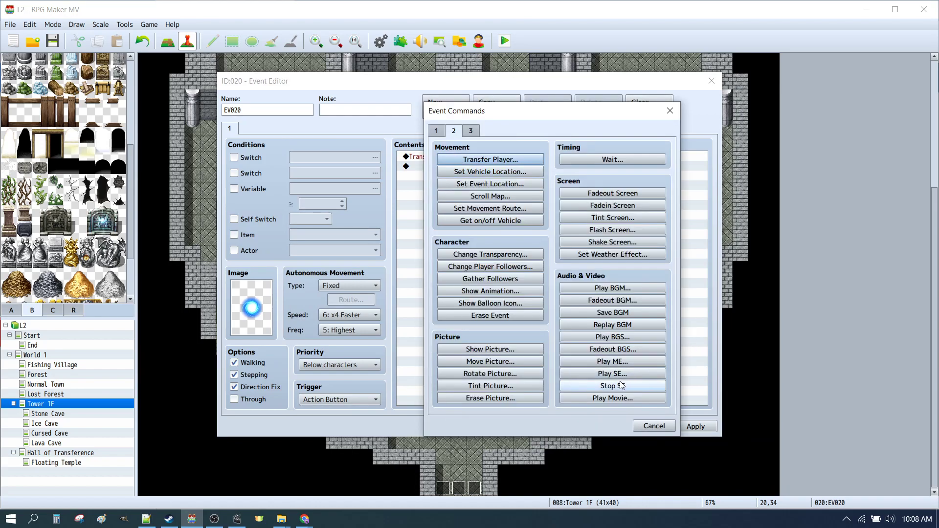
{"action": "left_click", "coordinate": [612, 374]}
{"action": "scroll", "coordinate": [538, 202], "scroll_direction": "down", "scroll_amount": 4}
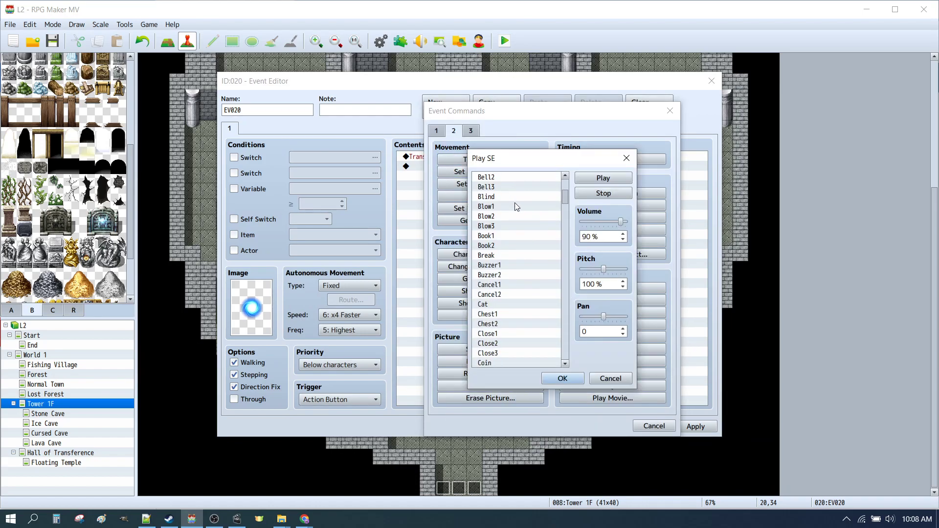
{"action": "scroll", "coordinate": [565, 225], "scroll_direction": "down", "scroll_amount": 7}
{"action": "scroll", "coordinate": [564, 249], "scroll_direction": "down", "scroll_amount": 20}
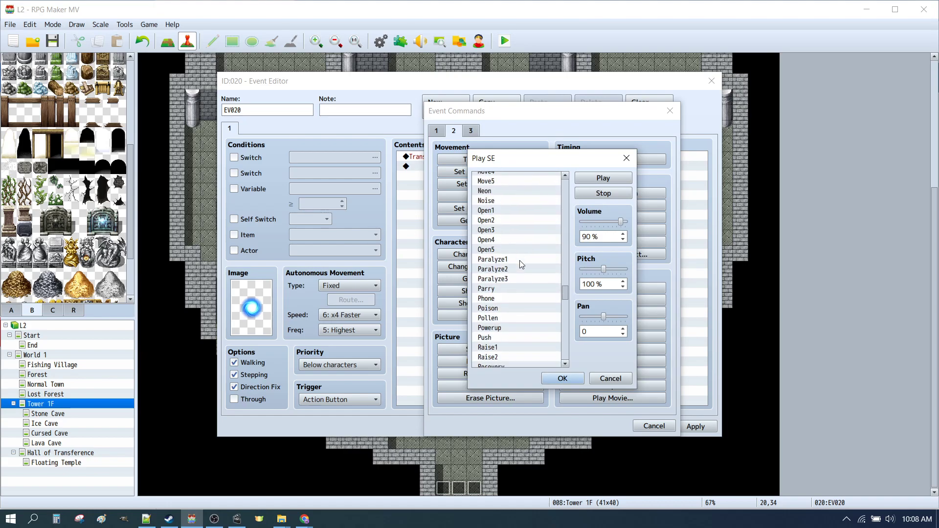
{"action": "scroll", "coordinate": [521, 262], "scroll_direction": "down", "scroll_amount": 15}
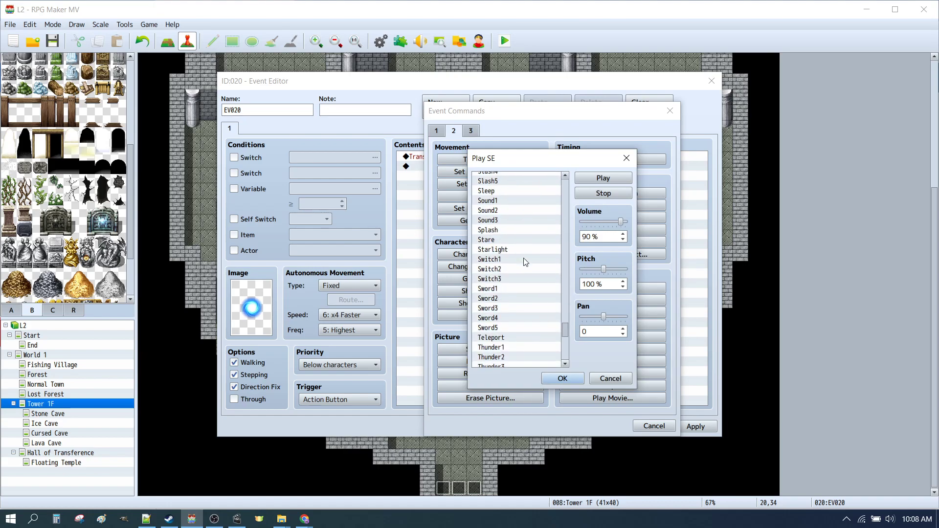
{"action": "scroll", "coordinate": [524, 261], "scroll_direction": "down", "scroll_amount": 3}
{"action": "left_click", "coordinate": [536, 240]}
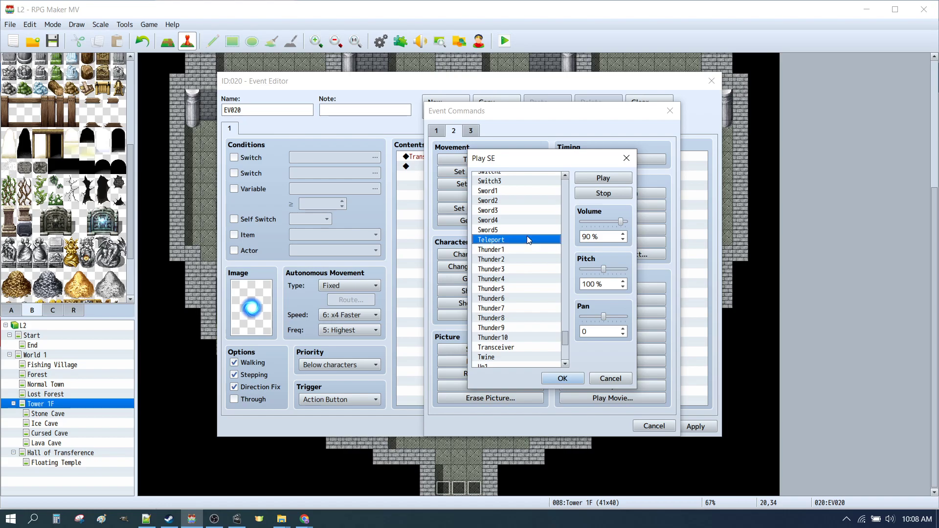
{"action": "left_click", "coordinate": [562, 379]}
{"action": "left_click", "coordinate": [606, 427]}
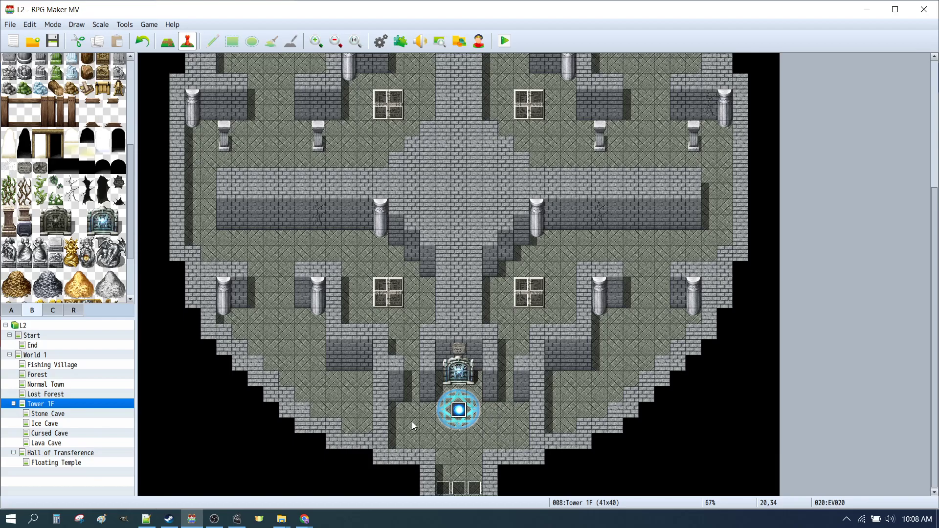
Inspect the Hall of Transference portal event EV001 and close it unchanged.
{"action": "left_click", "coordinate": [64, 454]}
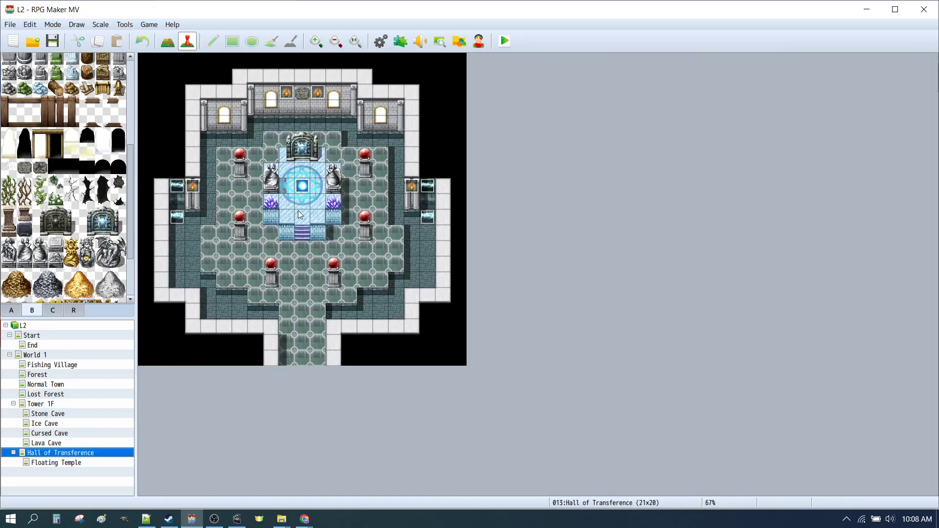
{"action": "double_click", "coordinate": [302, 186]}
{"action": "left_click", "coordinate": [423, 156]}
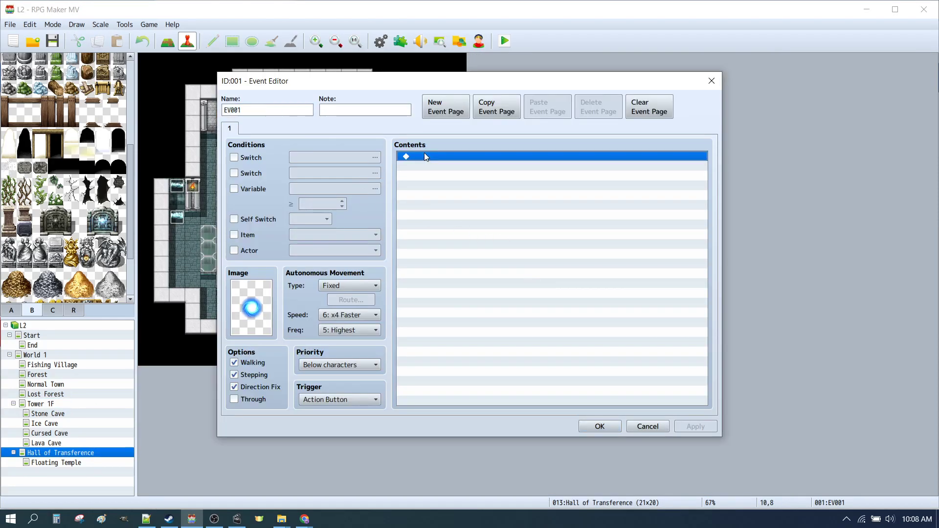
{"action": "double_click", "coordinate": [424, 156]}
{"action": "key", "text": "Escape"}
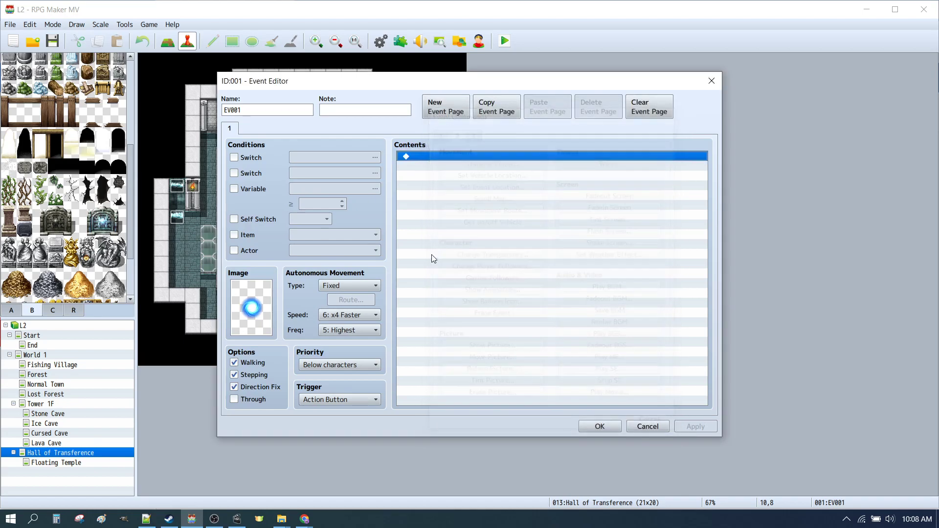
{"action": "key", "text": "Escape"}
Check the Tower 1F portal event at 20,34, then reselect the hall's portal event.
{"action": "left_click", "coordinate": [37, 414]}
{"action": "left_click", "coordinate": [46, 394]}
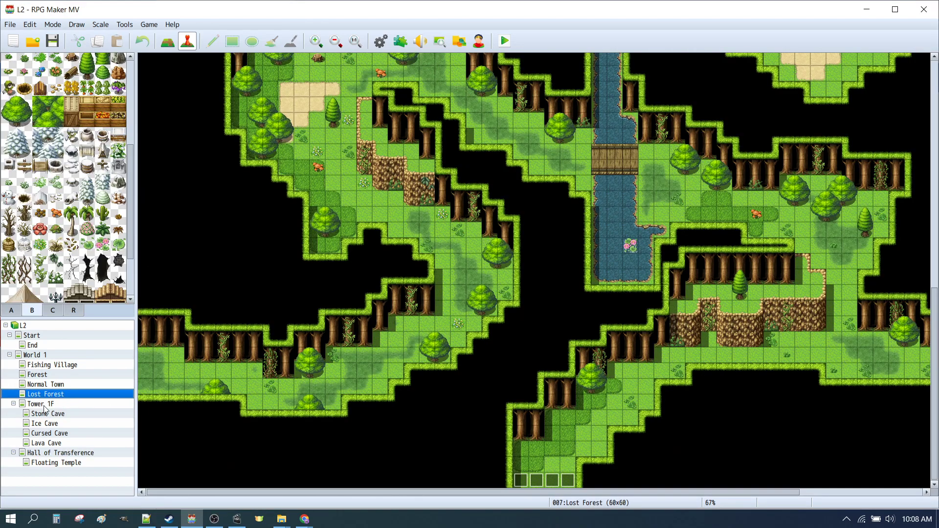
{"action": "left_click", "coordinate": [43, 405]}
{"action": "left_click", "coordinate": [458, 411]}
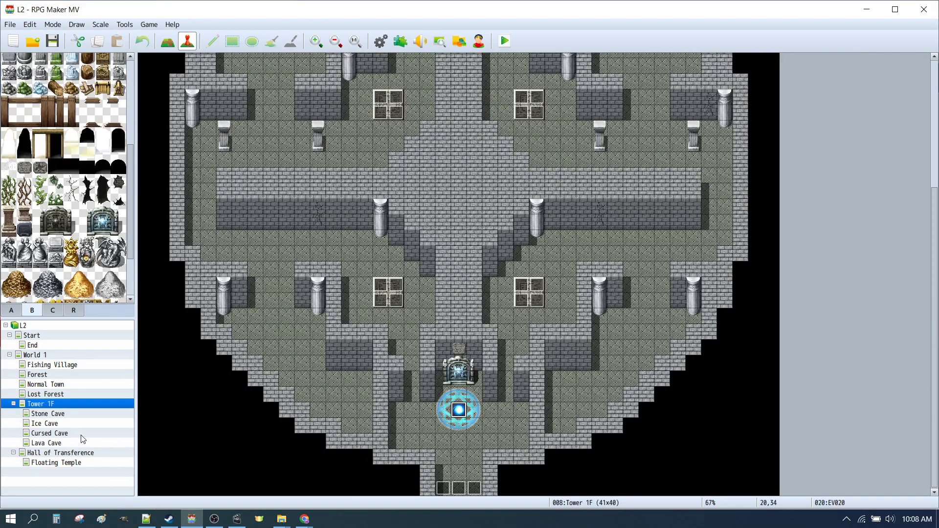
{"action": "left_click", "coordinate": [55, 455]}
{"action": "left_click", "coordinate": [305, 186]}
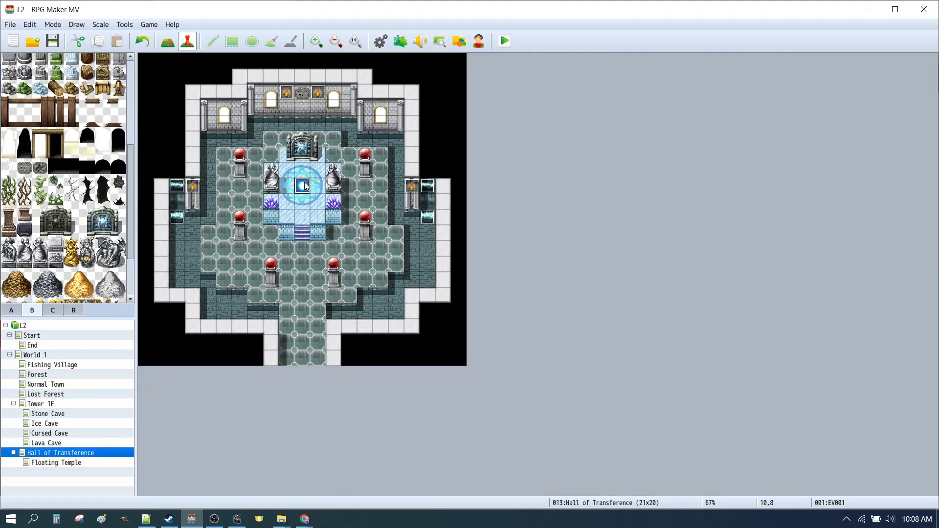
Change EV001's Transfer Player destination to Tower 1F (20,34) and save the event.
{"action": "double_click", "coordinate": [304, 187]}
{"action": "left_click", "coordinate": [516, 175]}
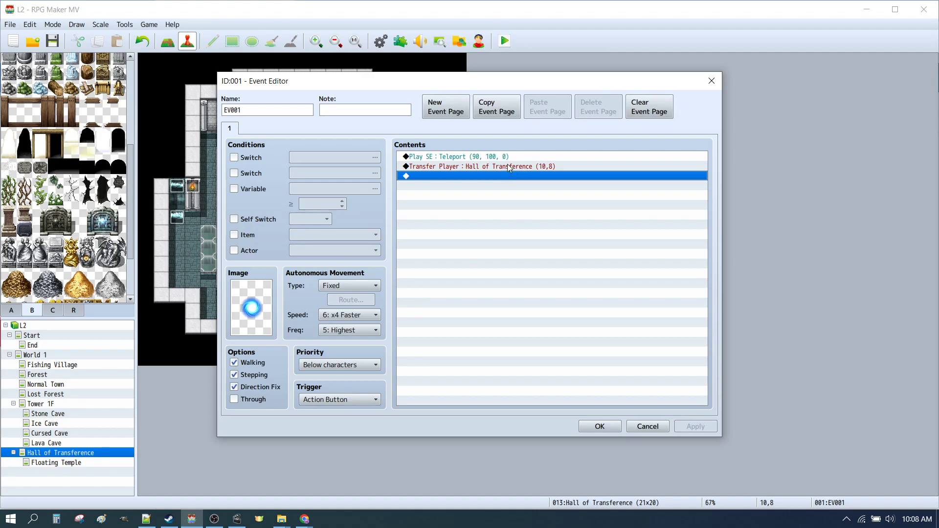
{"action": "double_click", "coordinate": [515, 169]}
{"action": "left_click", "coordinate": [529, 237]}
{"action": "left_click", "coordinate": [318, 196]}
{"action": "scroll", "coordinate": [587, 342], "scroll_direction": "down", "scroll_amount": 2}
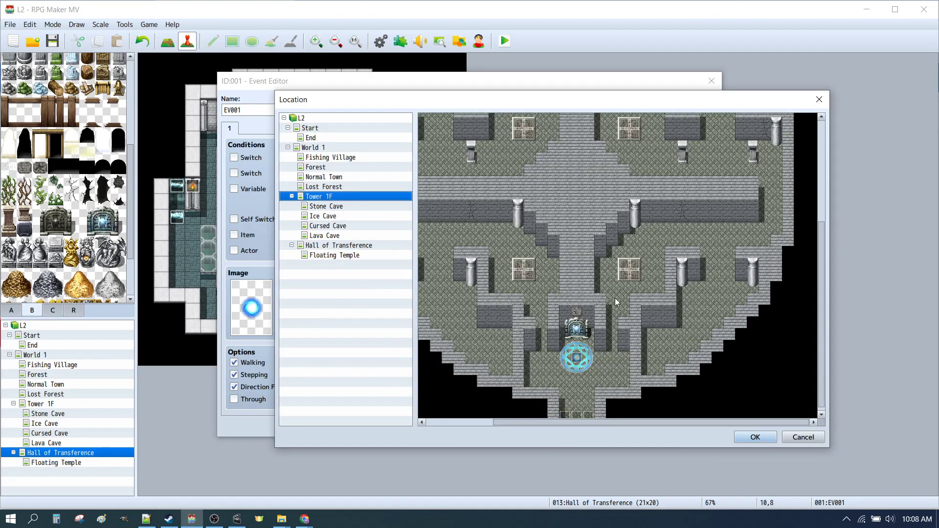
{"action": "left_click", "coordinate": [577, 354]}
{"action": "left_click", "coordinate": [755, 437]}
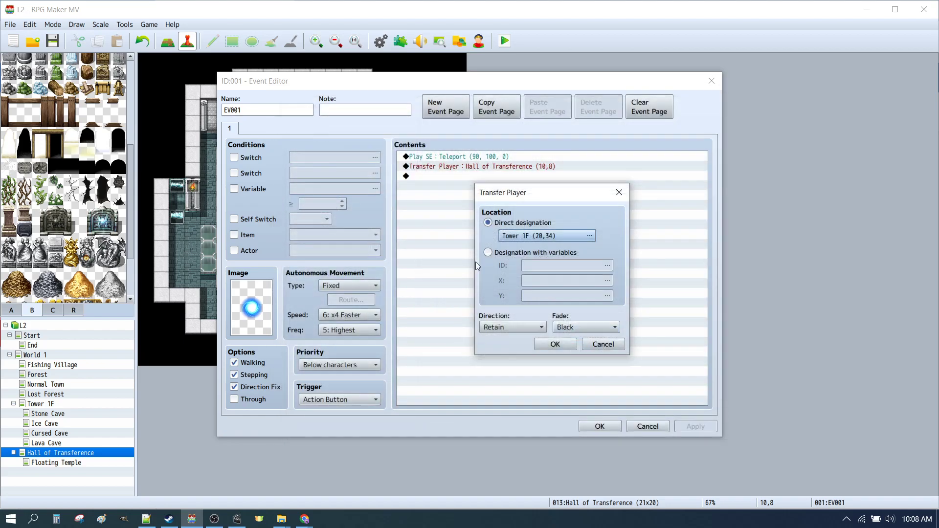
{"action": "left_click", "coordinate": [569, 347]}
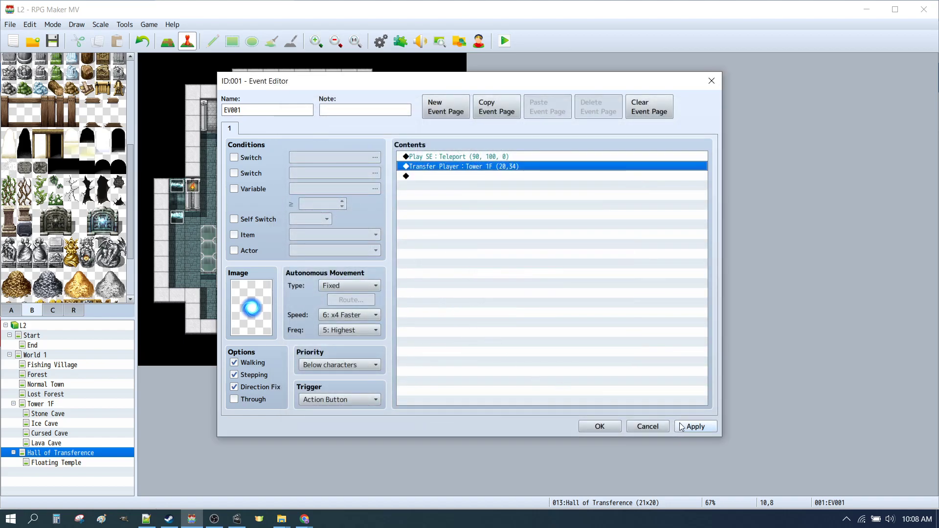
{"action": "left_click", "coordinate": [603, 427]}
In Stone Cave, paint the tall white gate tile at 35,2.
{"action": "left_click", "coordinate": [40, 404]}
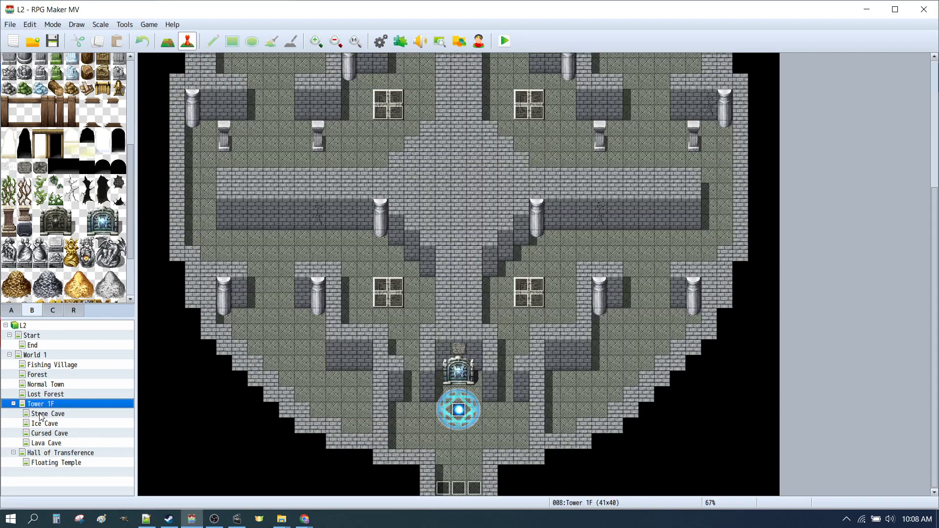
{"action": "left_click", "coordinate": [48, 413]}
{"action": "scroll", "coordinate": [420, 238], "scroll_direction": "up", "scroll_amount": 2}
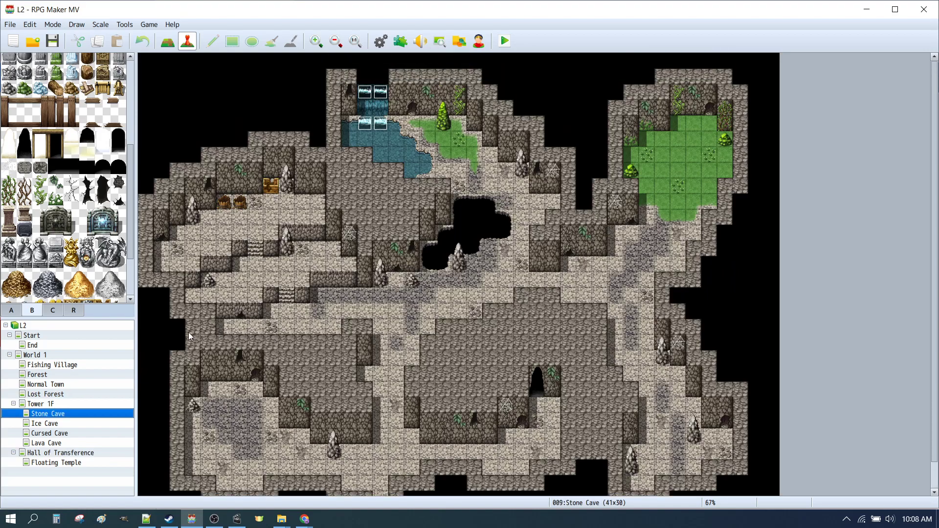
{"action": "left_click_drag", "start_coordinate": [9, 138], "coordinate": [10, 153]}
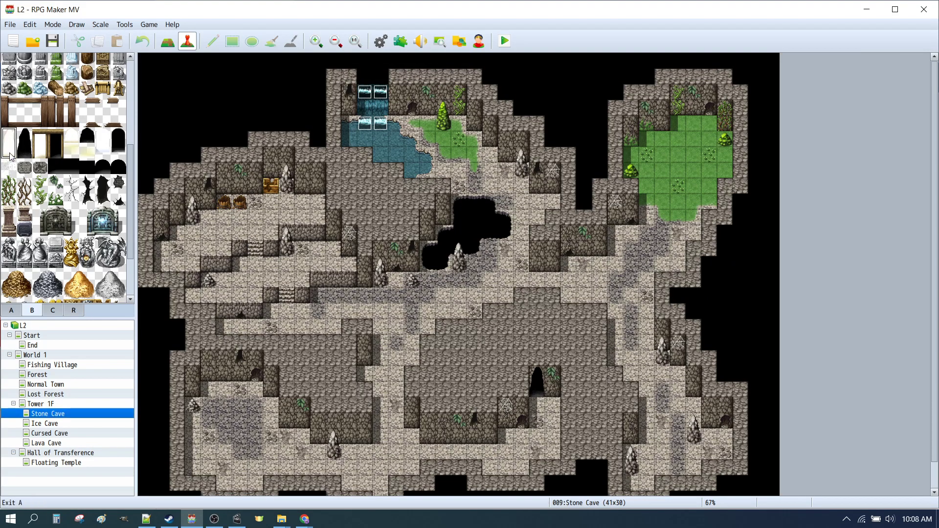
{"action": "key", "text": "F5"}
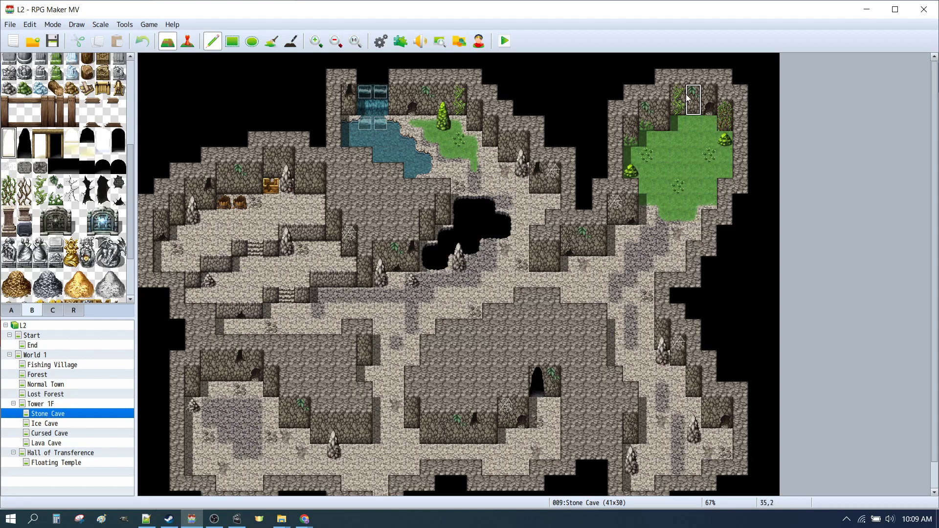
{"action": "left_click", "coordinate": [693, 93]}
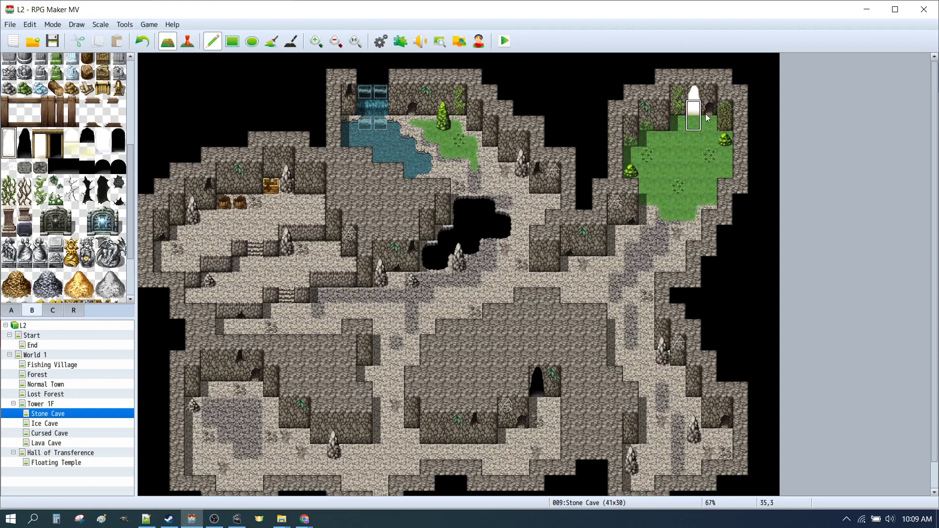
Paint two-tile Orb Pillars at 34,3 and 36,3 on either side of the gate.
{"action": "scroll", "coordinate": [51, 245], "scroll_direction": "down", "scroll_amount": 2}
{"action": "left_click", "coordinate": [53, 310]}
{"action": "scroll", "coordinate": [49, 220], "scroll_direction": "up", "scroll_amount": 2}
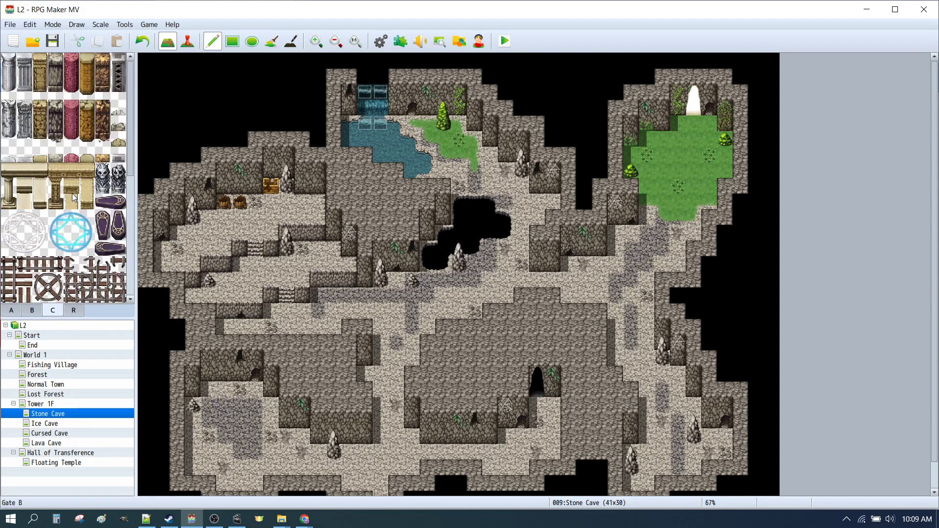
{"action": "left_click", "coordinate": [32, 310]}
{"action": "scroll", "coordinate": [98, 186], "scroll_direction": "down", "scroll_amount": 5}
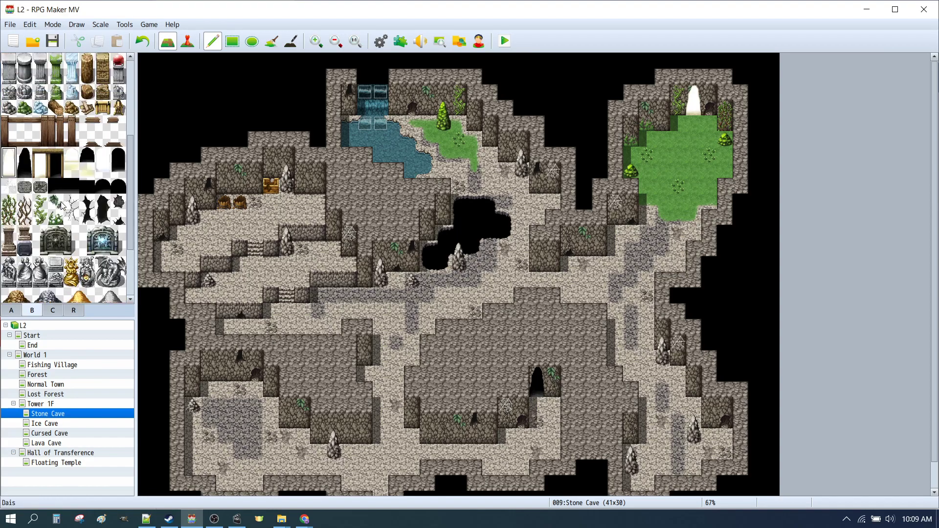
{"action": "left_click_drag", "start_coordinate": [118, 177], "coordinate": [118, 194]}
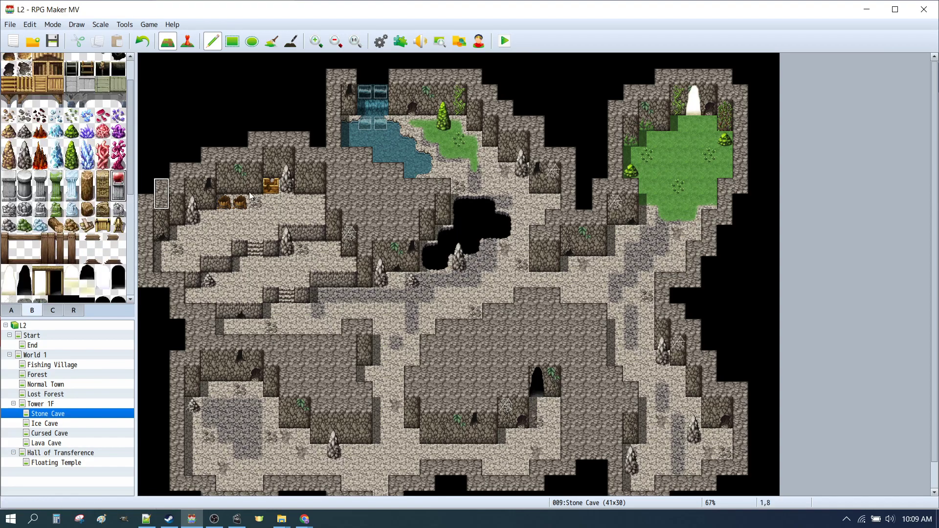
{"action": "left_click", "coordinate": [683, 114]}
{"action": "left_click", "coordinate": [709, 109]}
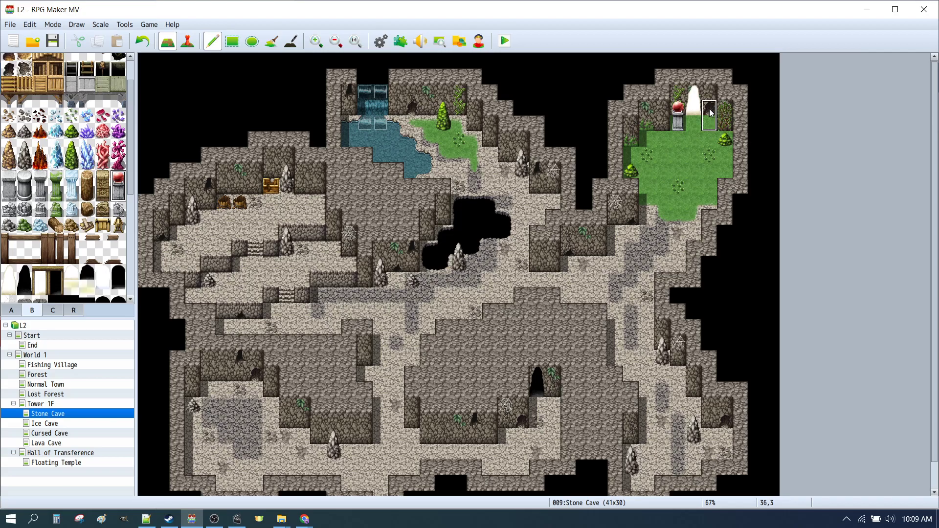
{"action": "key", "text": "F6"}
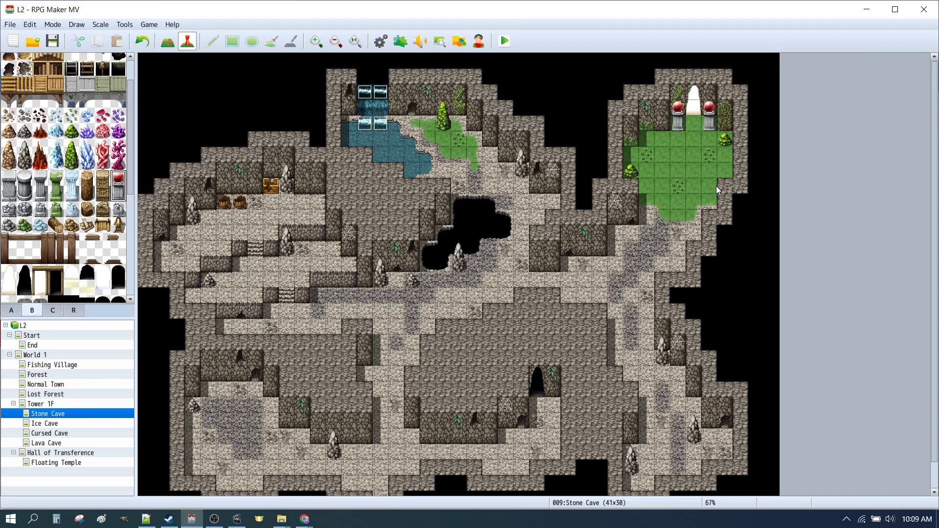
Start a quick transfer event at Stone Cave 35,3, then abandon it.
{"action": "right_click", "coordinate": [693, 105]}
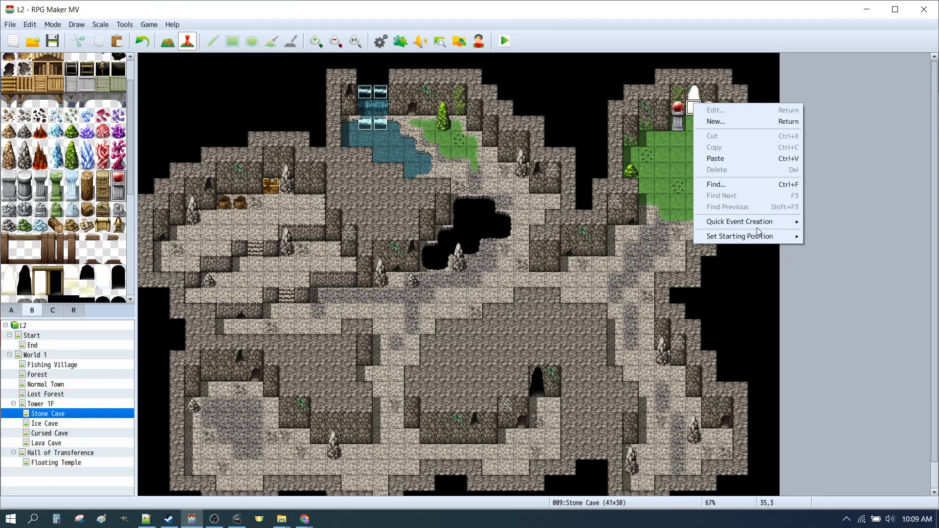
{"action": "mouse_move", "coordinate": [757, 229]}
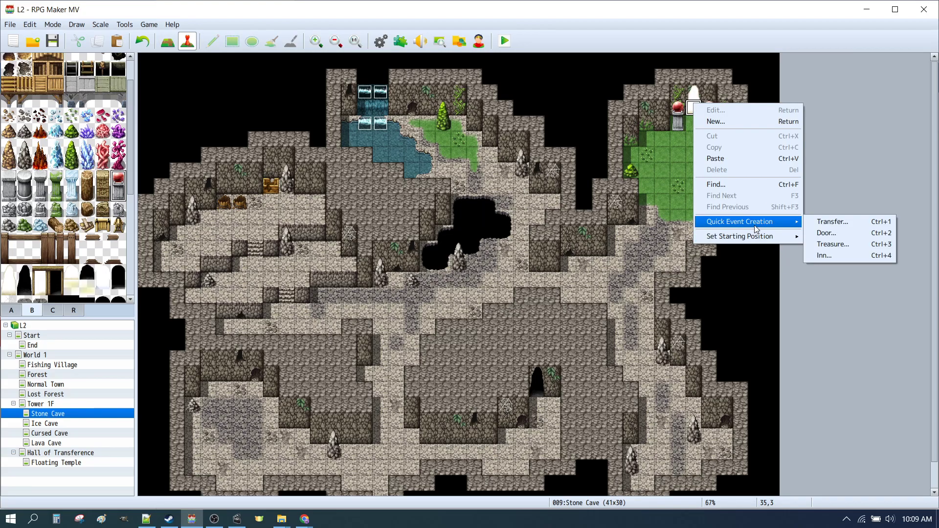
{"action": "left_click", "coordinate": [830, 224]}
{"action": "left_click", "coordinate": [430, 259]}
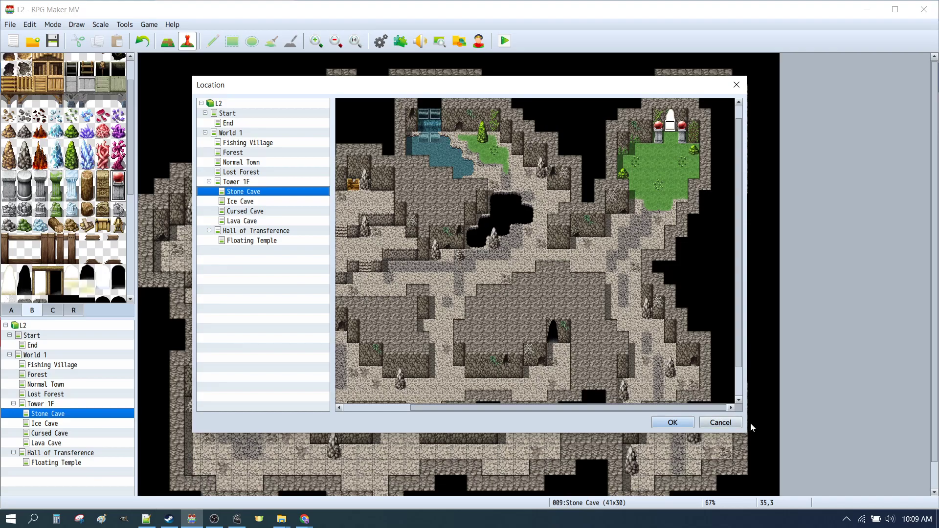
{"action": "left_click", "coordinate": [720, 423]}
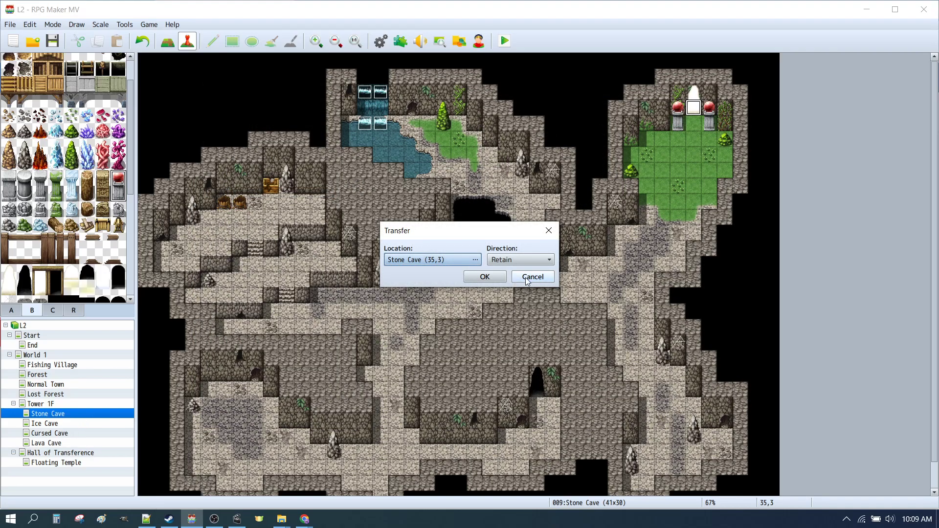
{"action": "left_click", "coordinate": [532, 277]}
Check the Hall of Transference portal, then inspect Stone Cave's teleport event EV005 at 35,3.
{"action": "left_click", "coordinate": [57, 404]}
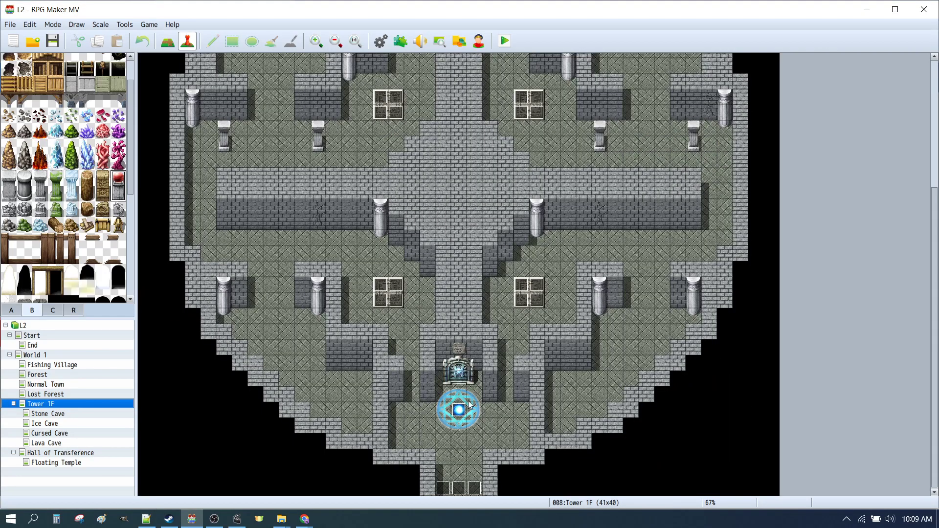
{"action": "left_click", "coordinate": [66, 453]}
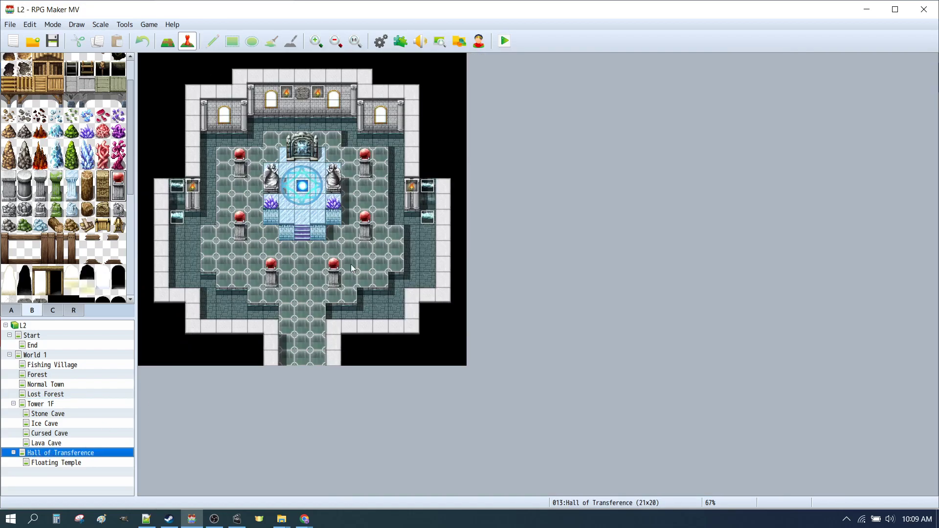
{"action": "left_click", "coordinate": [302, 191]}
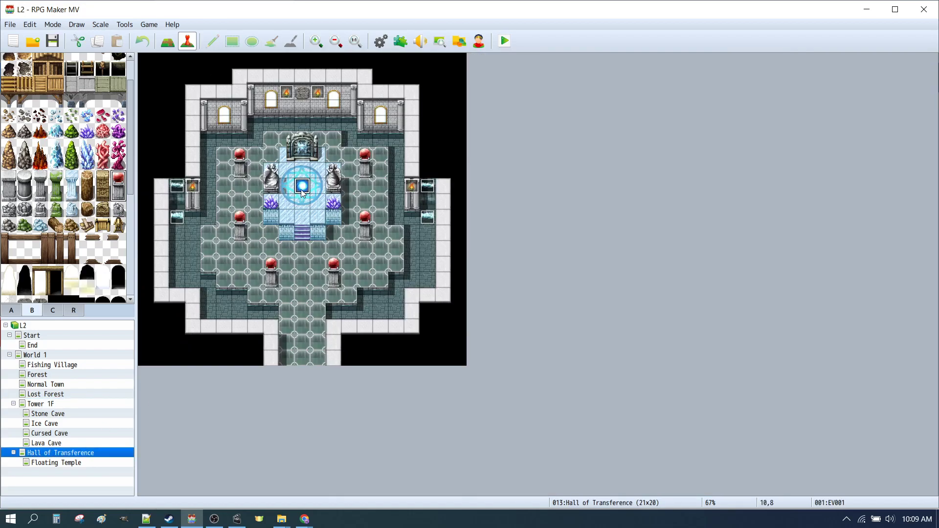
{"action": "left_click", "coordinate": [47, 405]}
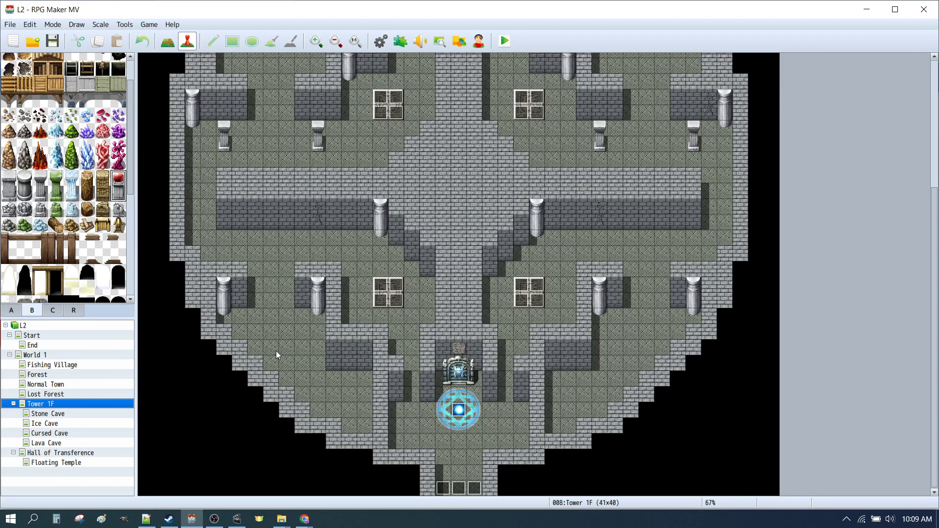
{"action": "left_click", "coordinate": [52, 415]}
{"action": "left_click", "coordinate": [694, 108]}
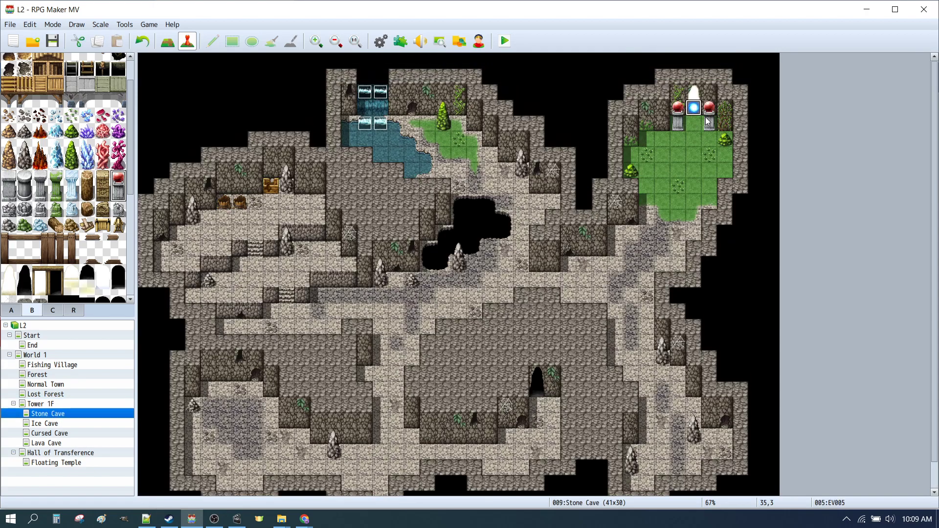
{"action": "double_click", "coordinate": [698, 114]}
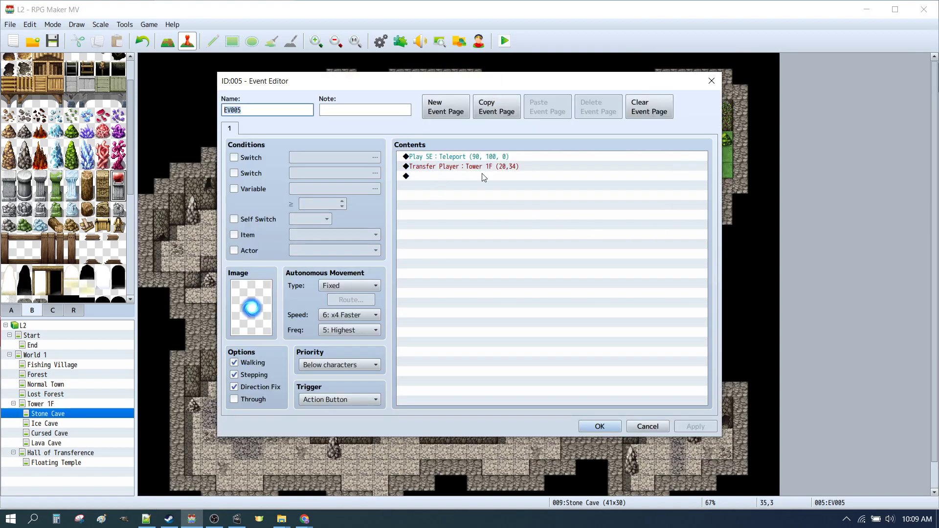
{"action": "left_click", "coordinate": [599, 426]}
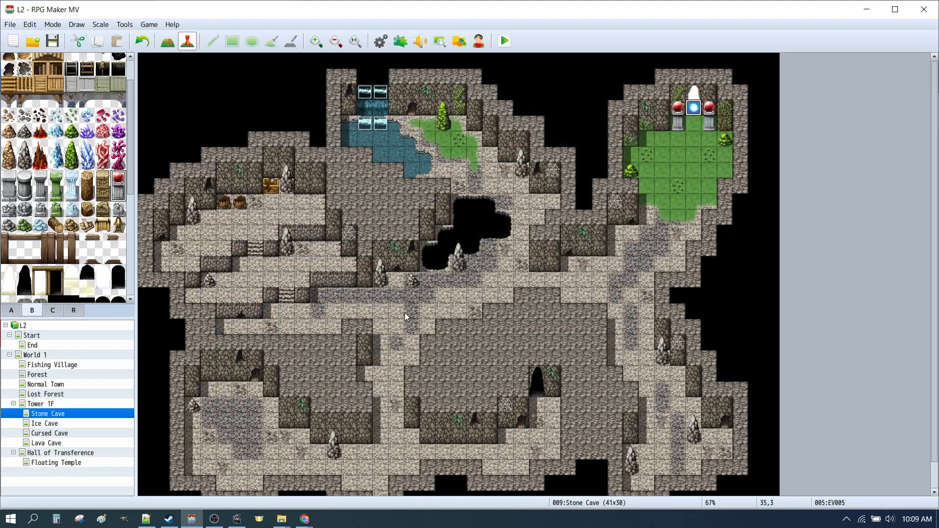
Paste the teleport event at 28,4 near the top of Ice Cave.
{"action": "left_click", "coordinate": [37, 423]}
{"action": "scroll", "coordinate": [608, 165], "scroll_direction": "up", "scroll_amount": 5}
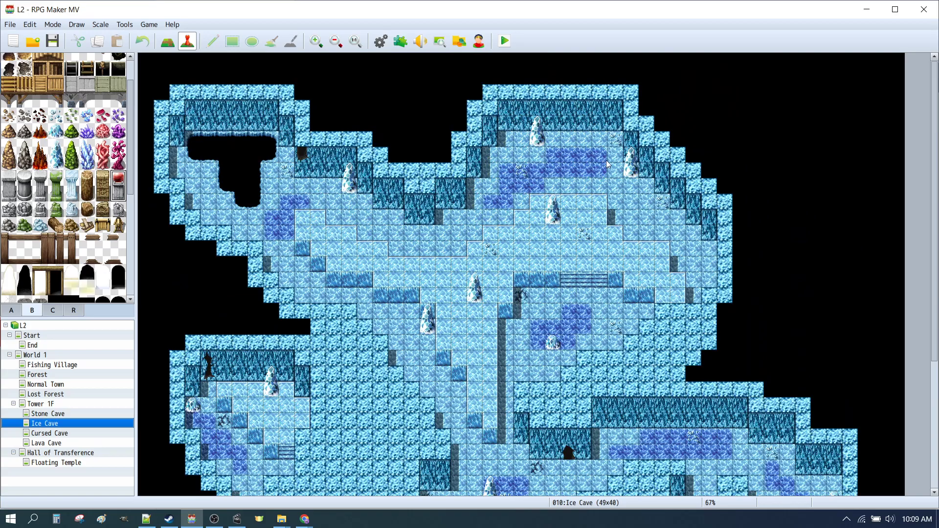
{"action": "left_click", "coordinate": [583, 124]}
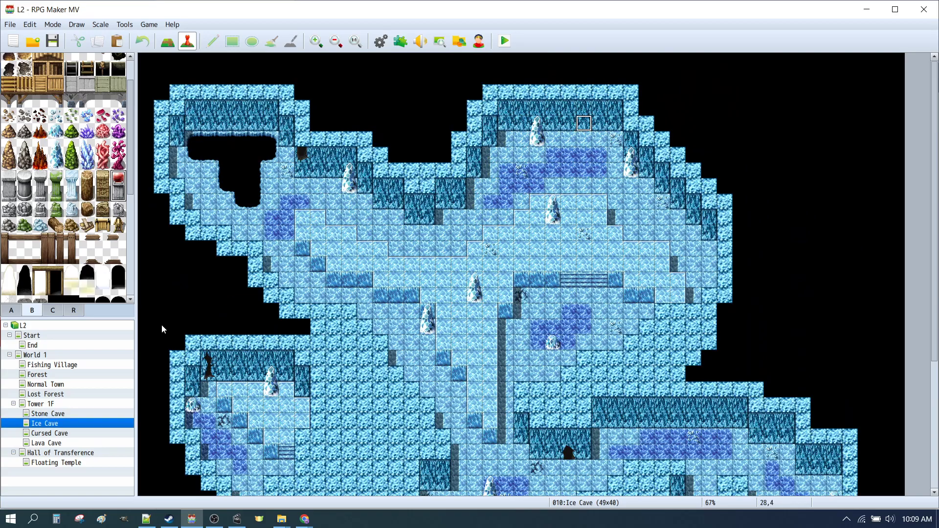
{"action": "key", "text": "ctrl+v"}
Paint the white exit arch at the event with a red Orb Pillar on each side.
{"action": "scroll", "coordinate": [39, 294], "scroll_direction": "up", "scroll_amount": 1}
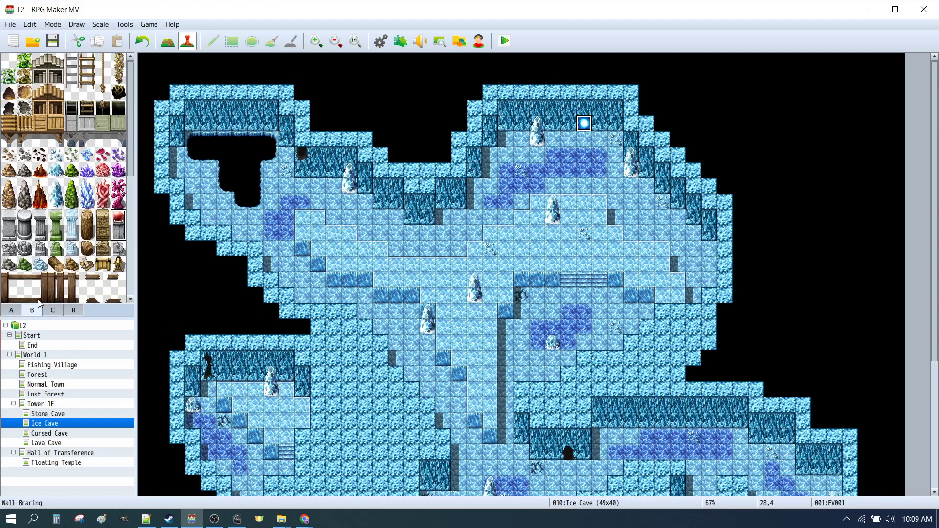
{"action": "scroll", "coordinate": [10, 186], "scroll_direction": "down", "scroll_amount": 3}
{"action": "left_click", "coordinate": [3, 187]}
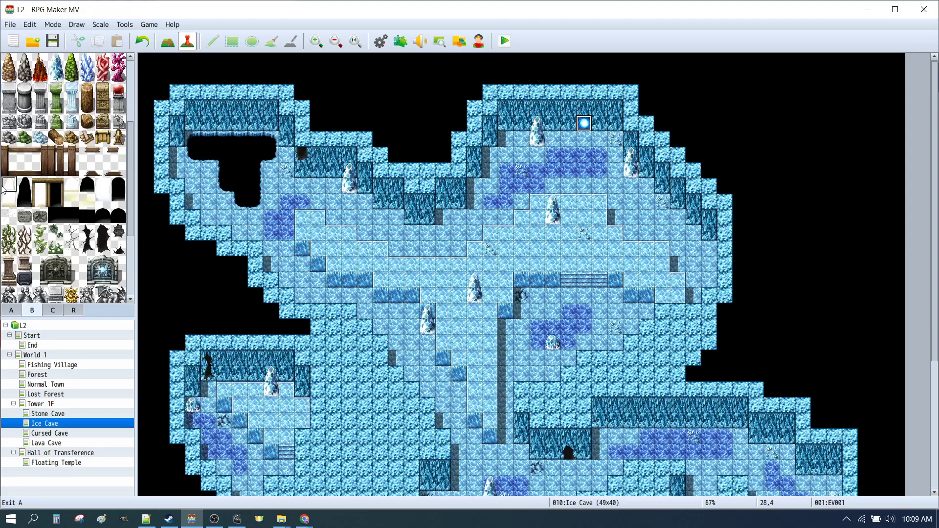
{"action": "key", "text": "F5"}
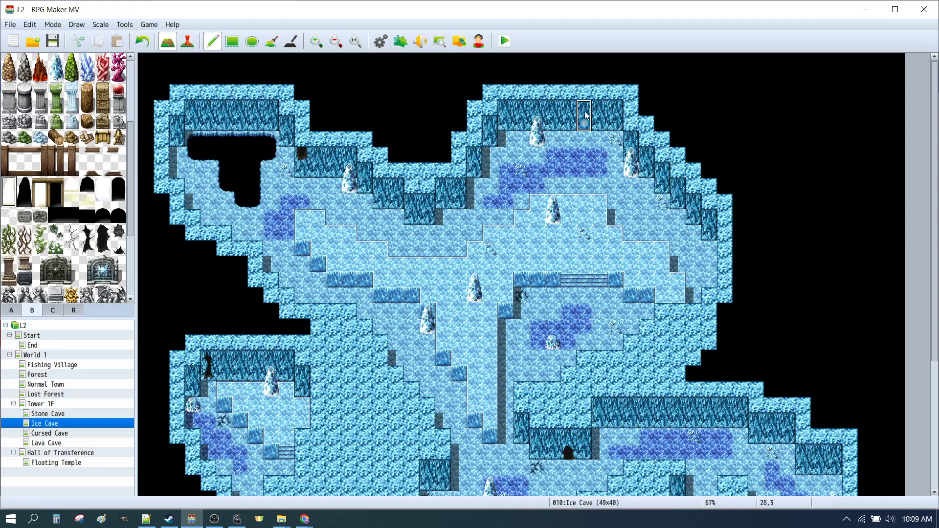
{"action": "left_click", "coordinate": [585, 115]}
{"action": "left_click", "coordinate": [116, 92]}
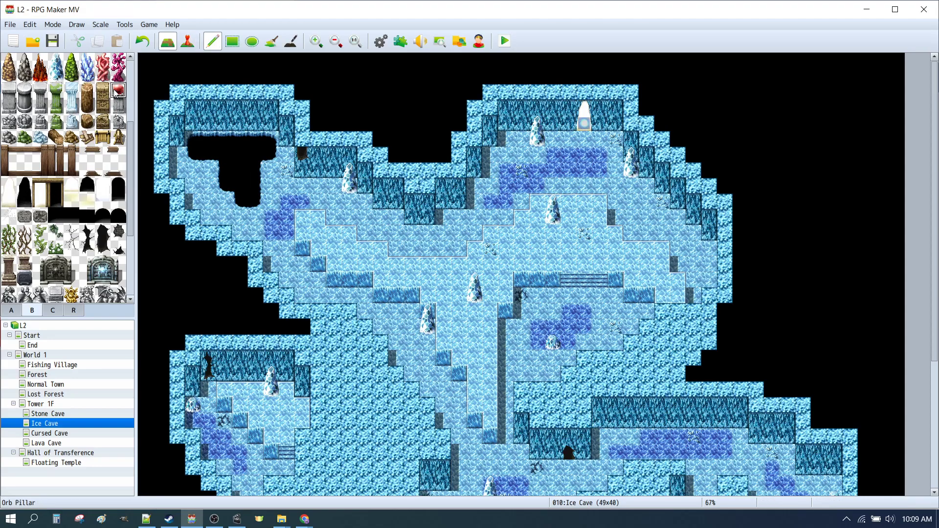
{"action": "left_click", "coordinate": [569, 126]}
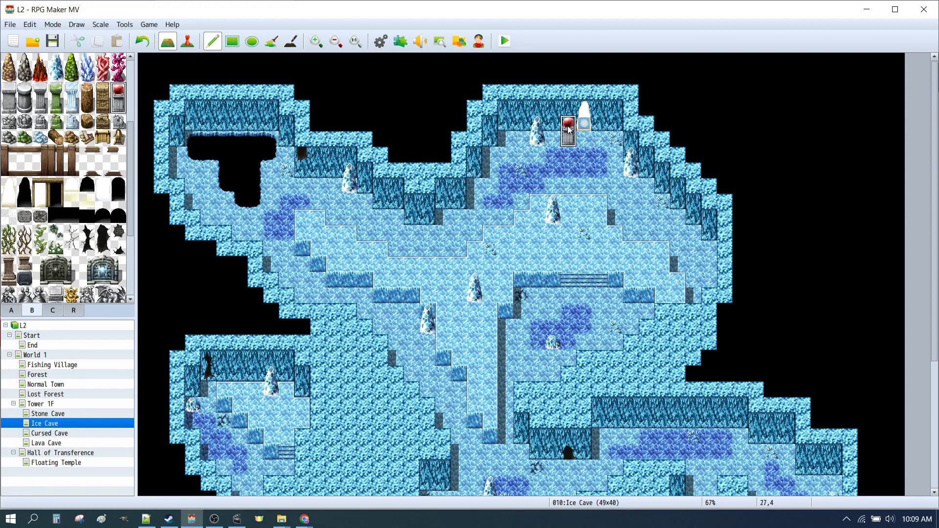
{"action": "left_click", "coordinate": [600, 131]}
{"action": "right_click", "coordinate": [589, 140]}
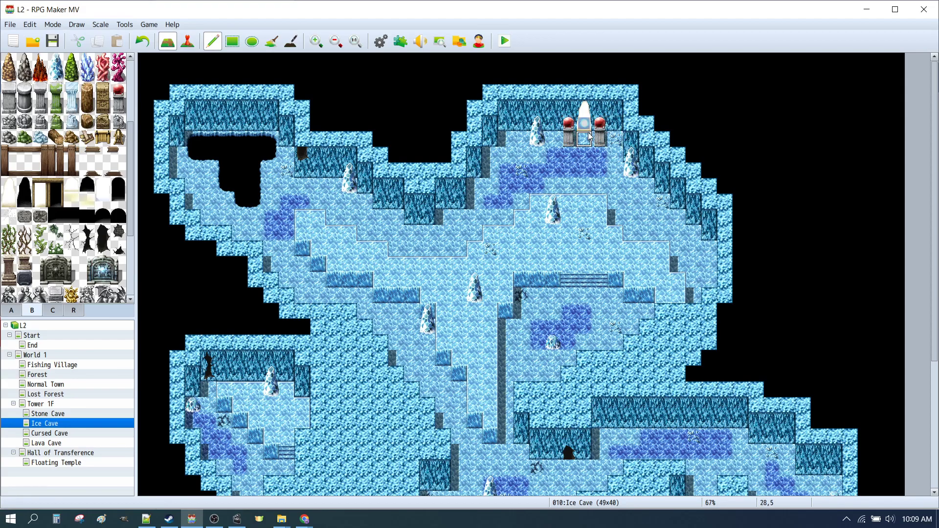
{"action": "key", "text": "F6"}
{"action": "left_click", "coordinate": [582, 125]}
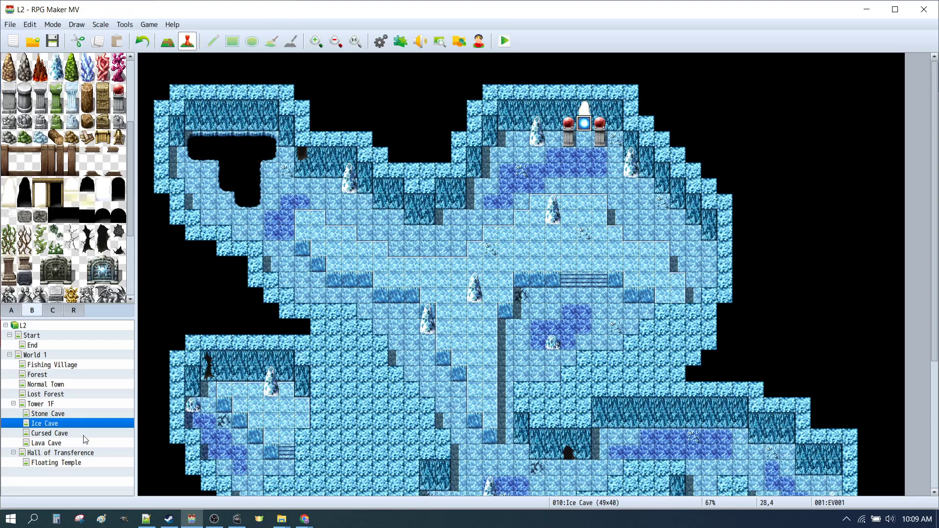
In Cursed Cave, paste the teleport event at 13,3 framed by a white arch and two orb pillars.
{"action": "left_click", "coordinate": [67, 433]}
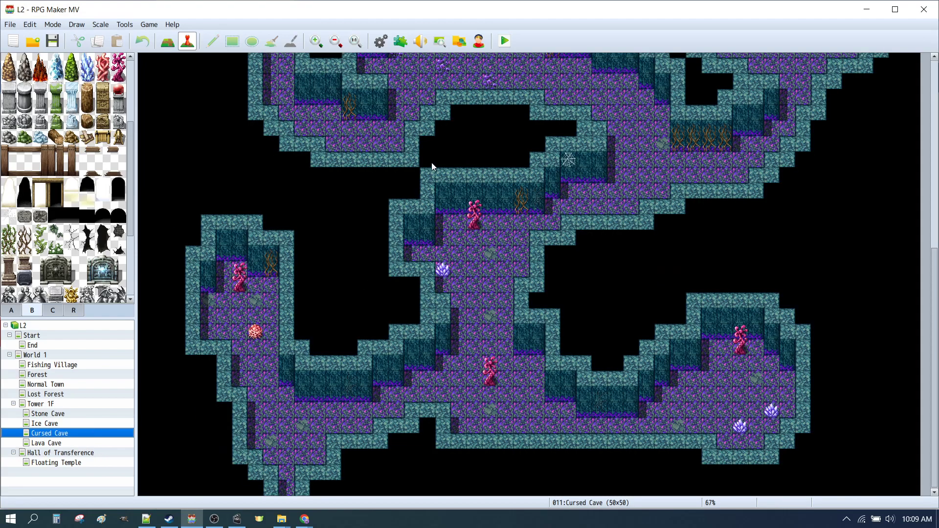
{"action": "scroll", "coordinate": [517, 195], "scroll_direction": "up", "scroll_amount": 10}
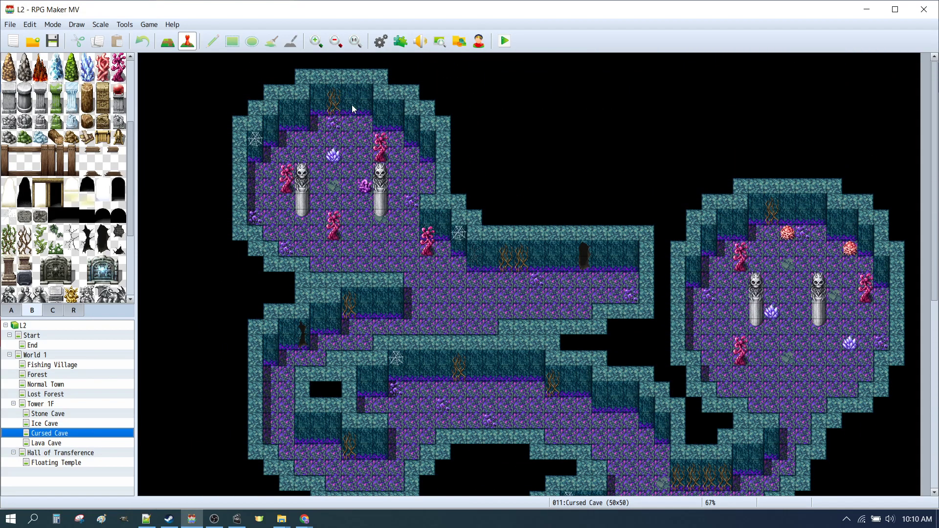
{"action": "left_click", "coordinate": [347, 112]}
{"action": "key", "text": "ctrl+v"}
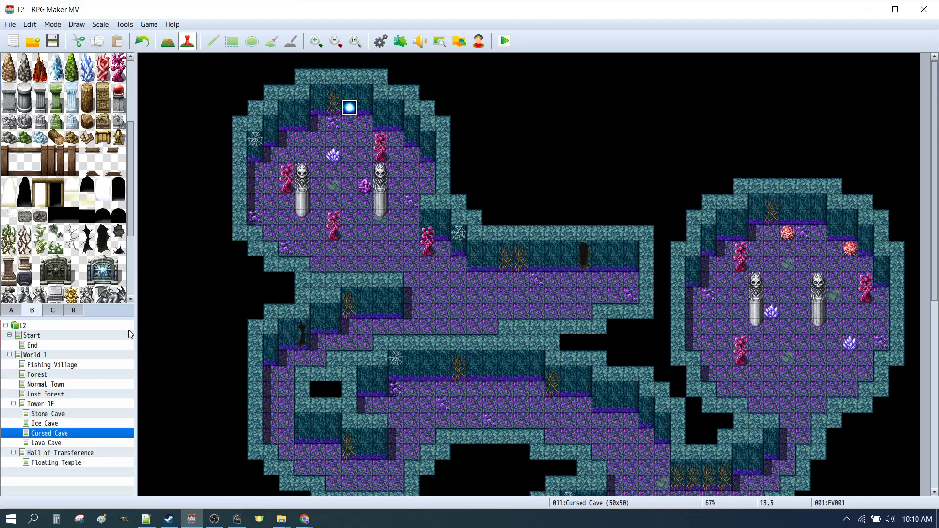
{"action": "key", "text": "F5"}
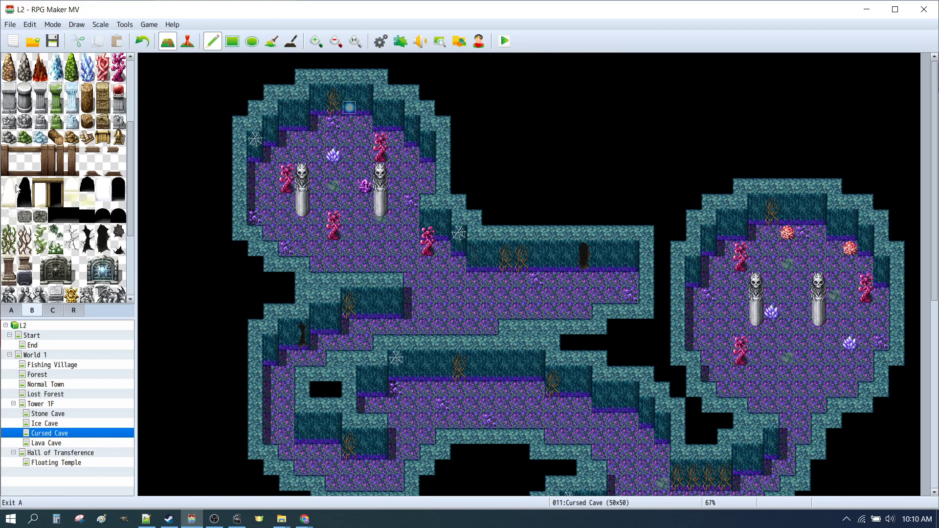
{"action": "left_click", "coordinate": [348, 93]}
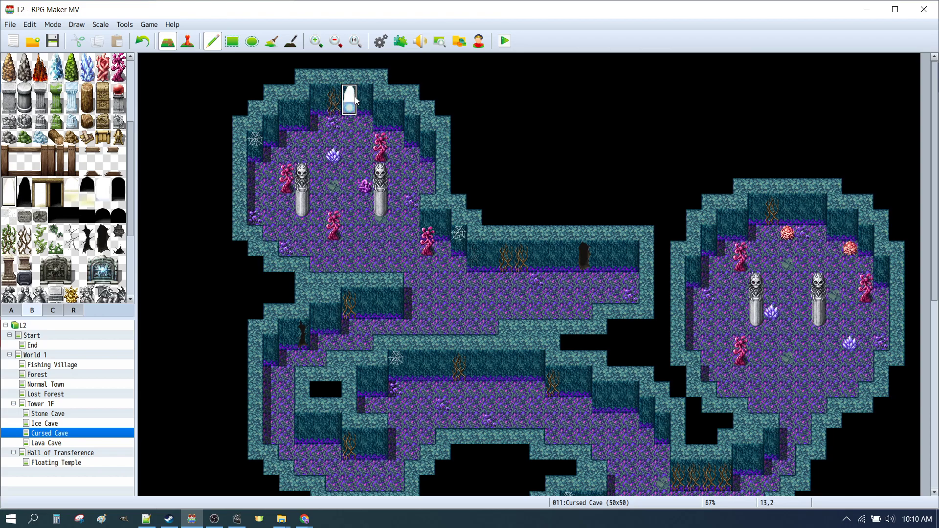
{"action": "left_click_drag", "start_coordinate": [118, 91], "coordinate": [119, 106]}
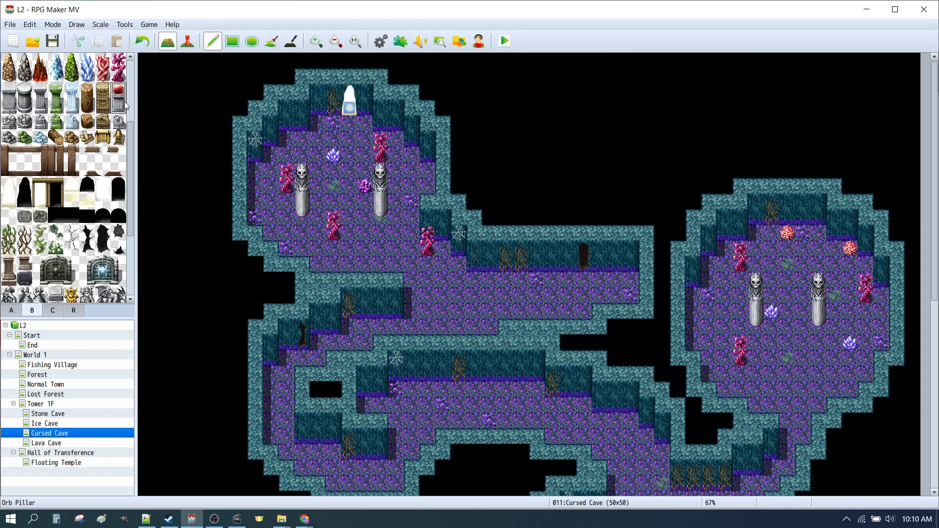
{"action": "left_click", "coordinate": [334, 109]}
{"action": "left_click", "coordinate": [365, 109]}
{"action": "right_click", "coordinate": [335, 154]}
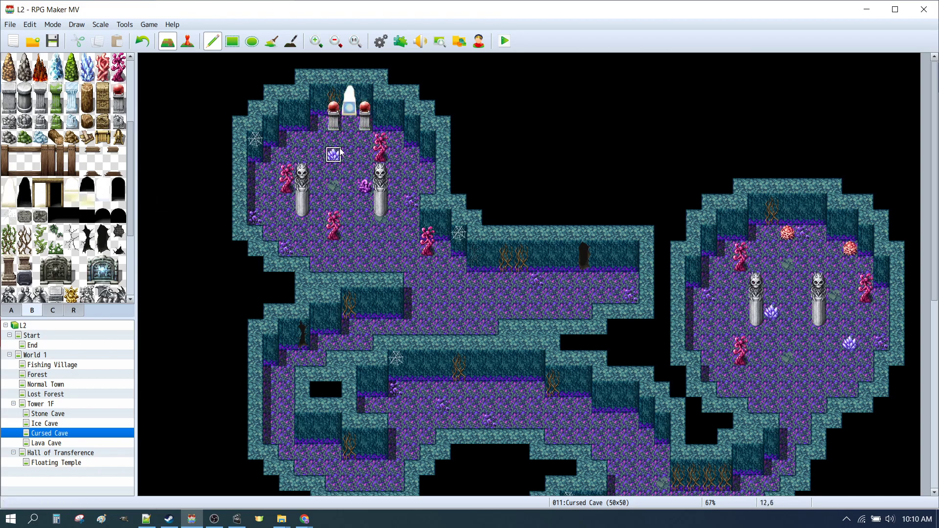
{"action": "key", "text": "F6"}
{"action": "left_click", "coordinate": [352, 108]}
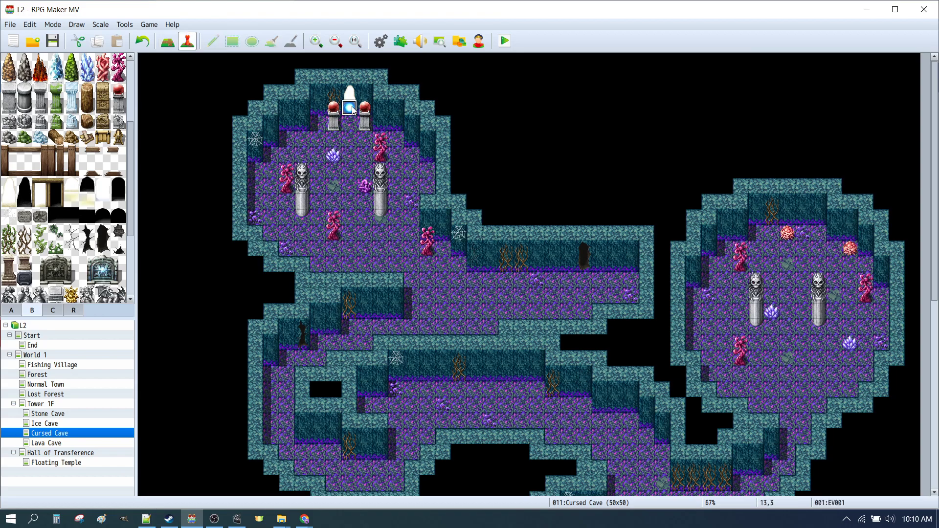
In Lava Cave, paste the teleport event at 15,5 with arch and orb pillars, then open Hall of Transference.
{"action": "left_click", "coordinate": [64, 444]}
{"action": "scroll", "coordinate": [494, 149], "scroll_direction": "up", "scroll_amount": 10}
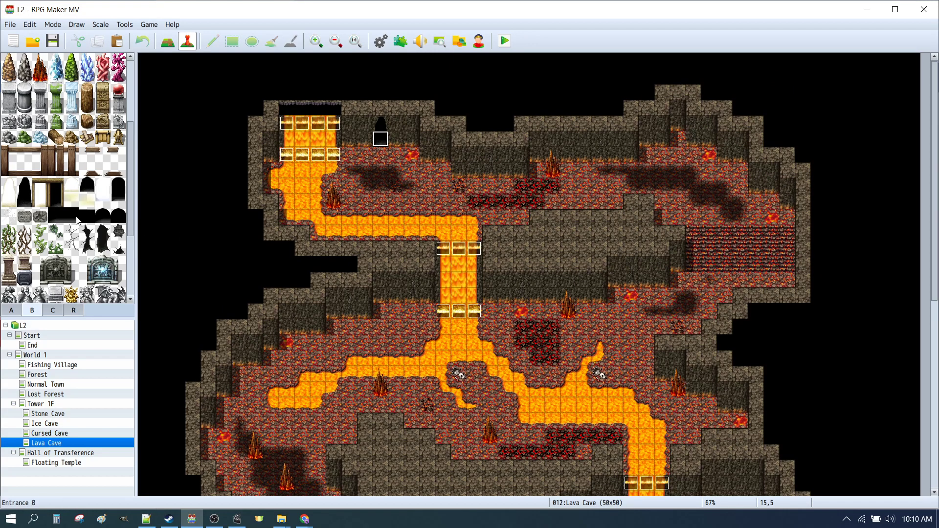
{"action": "key", "text": "ctrl+v"}
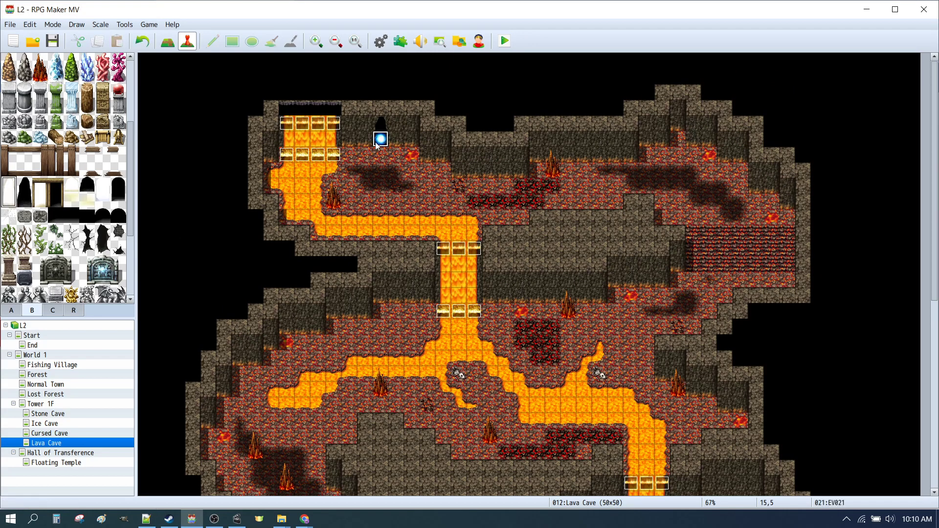
{"action": "key", "text": "F5"}
{"action": "left_click", "coordinate": [380, 128]}
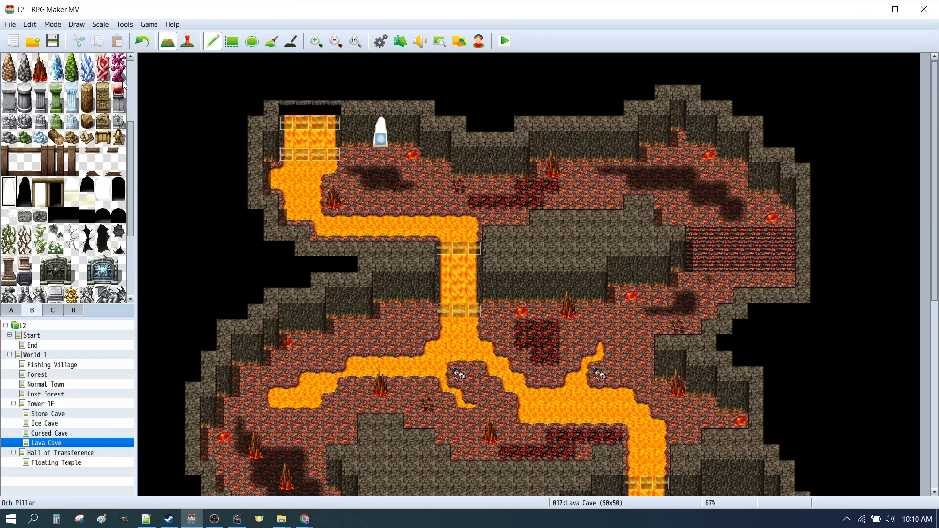
{"action": "left_click", "coordinate": [118, 74]}
{"action": "left_click_drag", "start_coordinate": [120, 90], "coordinate": [118, 106]}
{"action": "left_click", "coordinate": [364, 139]}
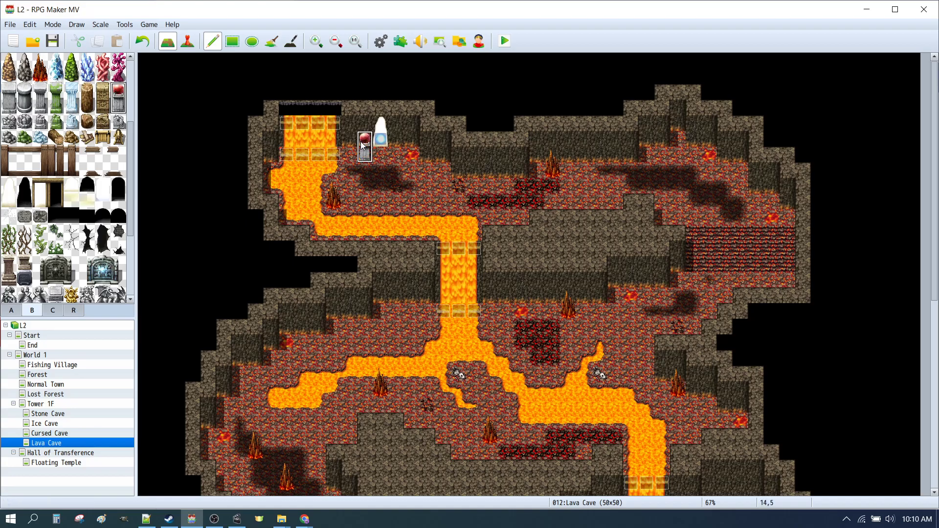
{"action": "left_click", "coordinate": [398, 142]}
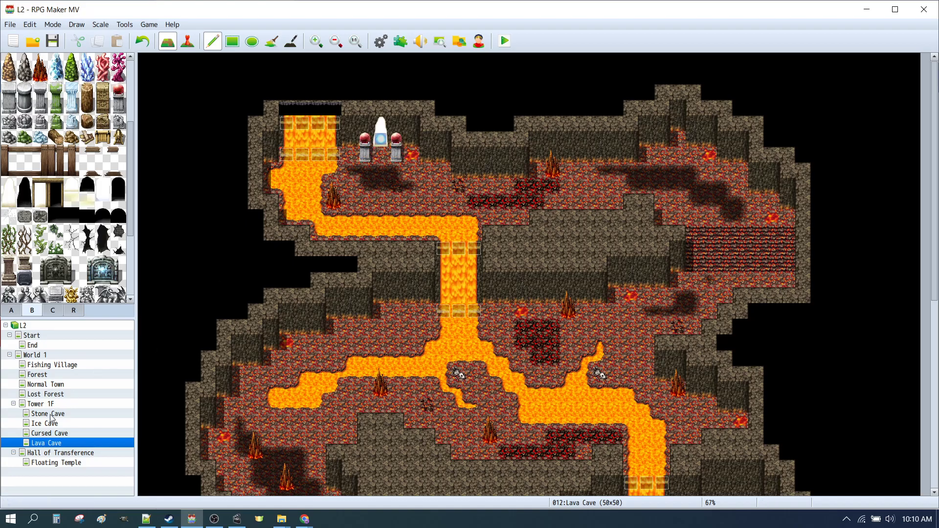
{"action": "left_click", "coordinate": [59, 455]}
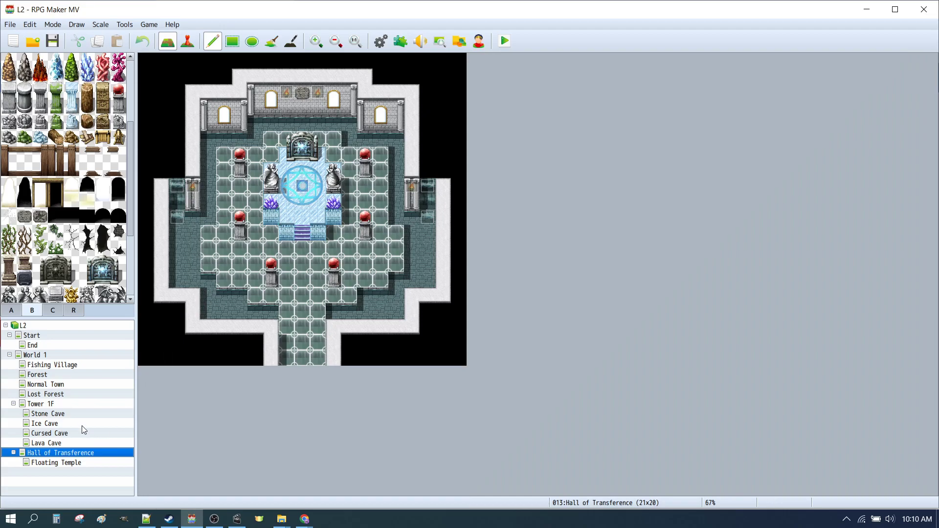
Return to the Hall of Transference and undo the stray red orb pillar at tile 10,19.
{"action": "left_click", "coordinate": [34, 406]}
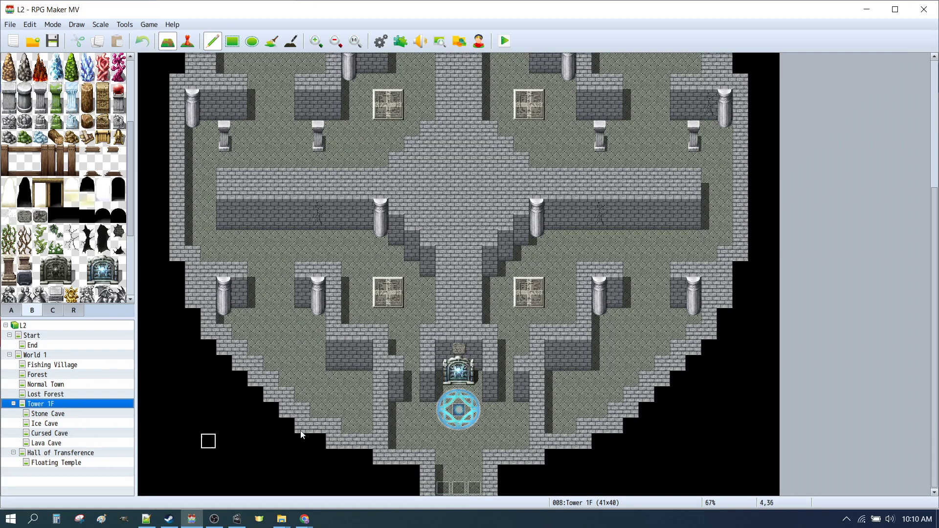
{"action": "left_click", "coordinate": [61, 456]}
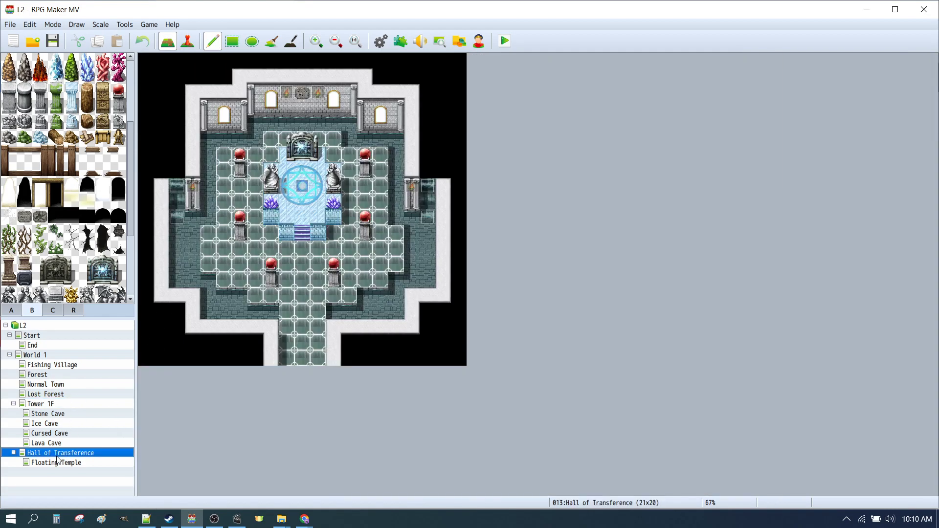
{"action": "left_click", "coordinate": [303, 364]}
{"action": "key", "text": "ctrl+z"}
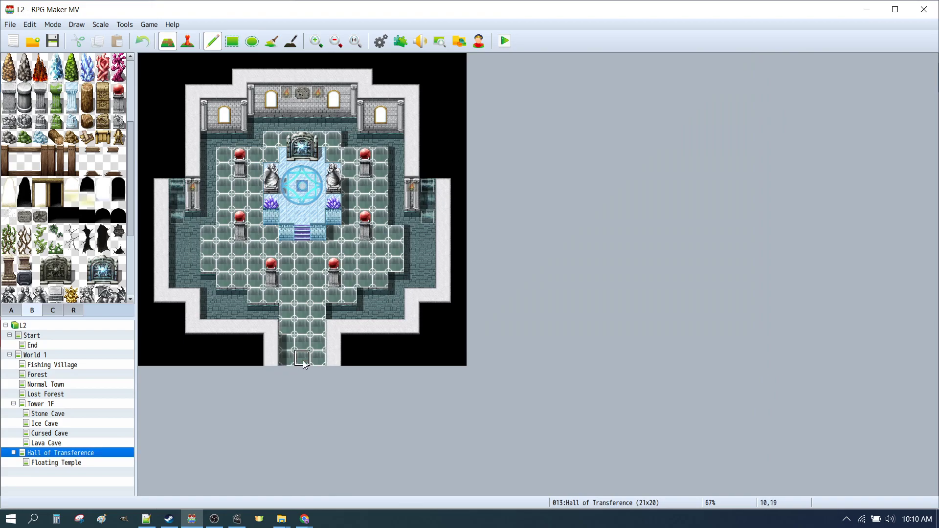
Create a quick transfer event at tile 10,19 to Floating Temple (14,16), facing Down.
{"action": "key", "text": "F6"}
{"action": "right_click", "coordinate": [304, 364]}
{"action": "mouse_move", "coordinate": [391, 484]}
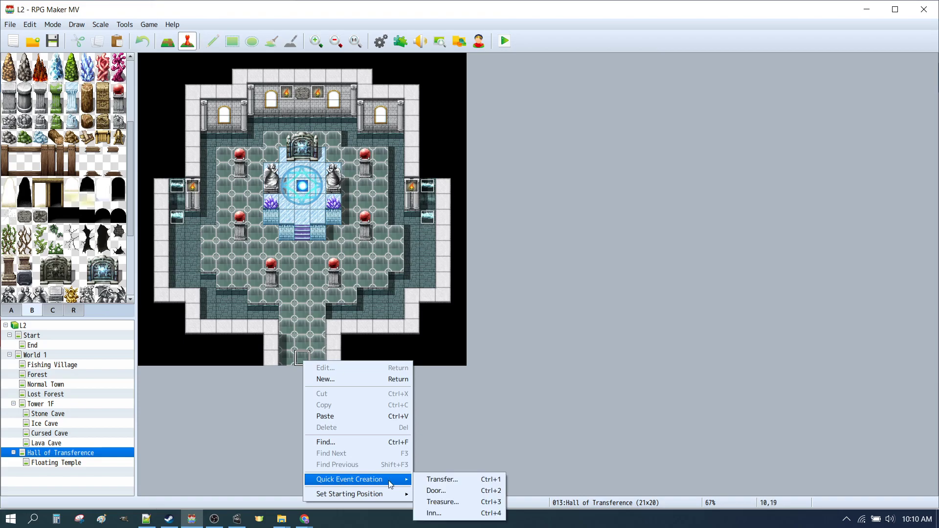
{"action": "left_click", "coordinate": [441, 480]}
{"action": "left_click", "coordinate": [423, 262]}
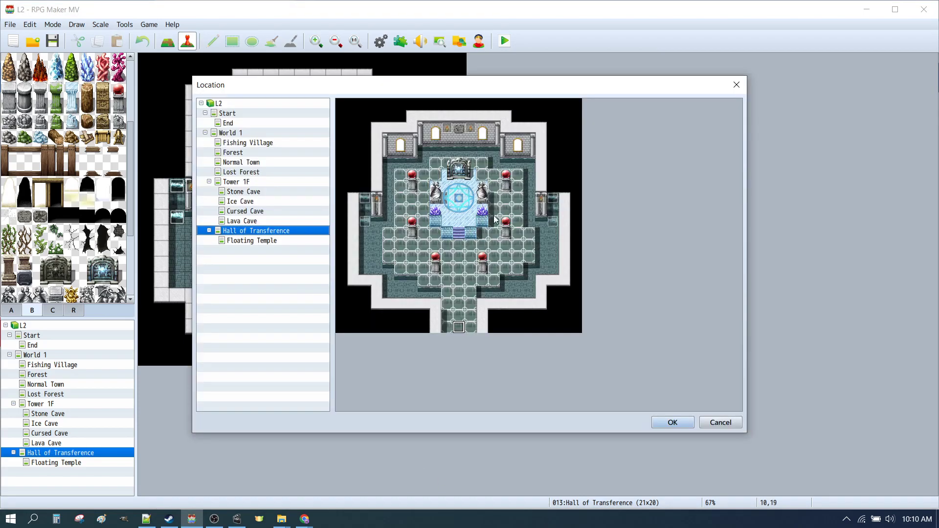
{"action": "left_click", "coordinate": [259, 242]}
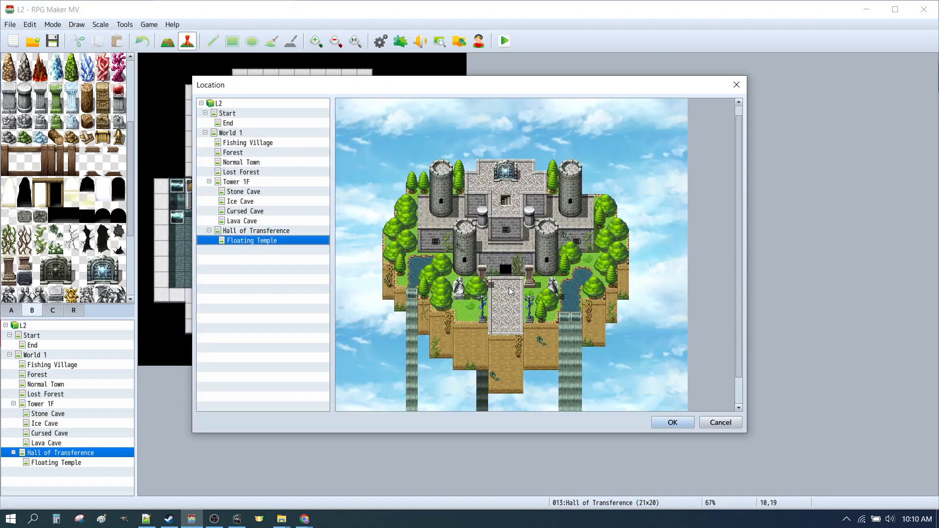
{"action": "left_click", "coordinate": [506, 281]}
{"action": "left_click", "coordinate": [672, 422]}
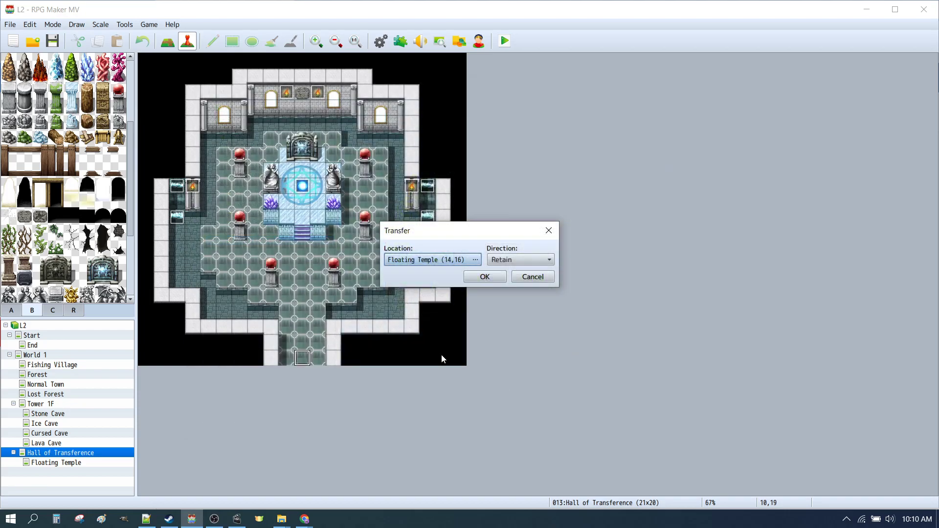
{"action": "left_click", "coordinate": [498, 260]}
{"action": "left_click", "coordinate": [499, 282]}
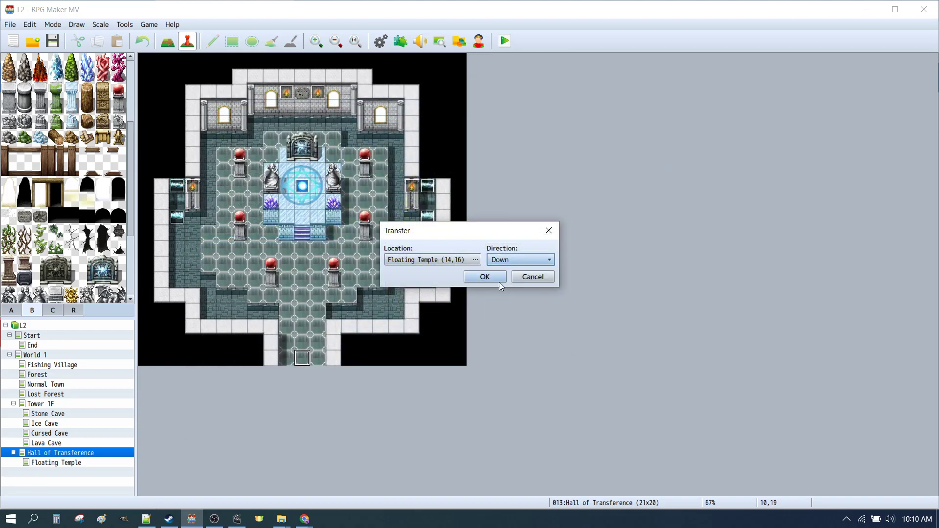
{"action": "left_click", "coordinate": [497, 279]}
Copy the transfer event onto the two neighbouring exit tiles so the exit is three tiles wide.
{"action": "key", "text": "ctrl+c"}
{"action": "left_click", "coordinate": [286, 357]}
{"action": "key", "text": "ctrl+v"}
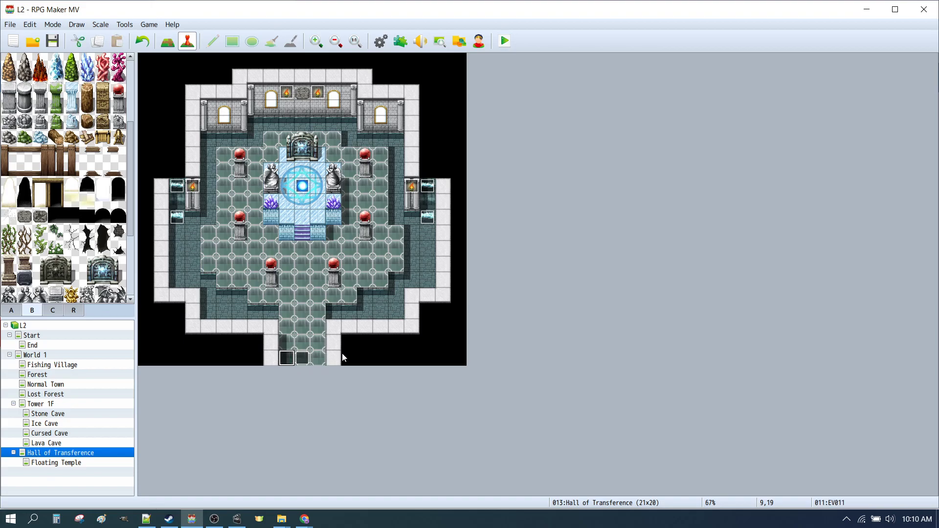
{"action": "left_click", "coordinate": [317, 357]}
{"action": "key", "text": "ctrl+v"}
Create a quick door event with the !Door1 graphic at Floating Temple tile 14,15.
{"action": "left_click", "coordinate": [38, 464]}
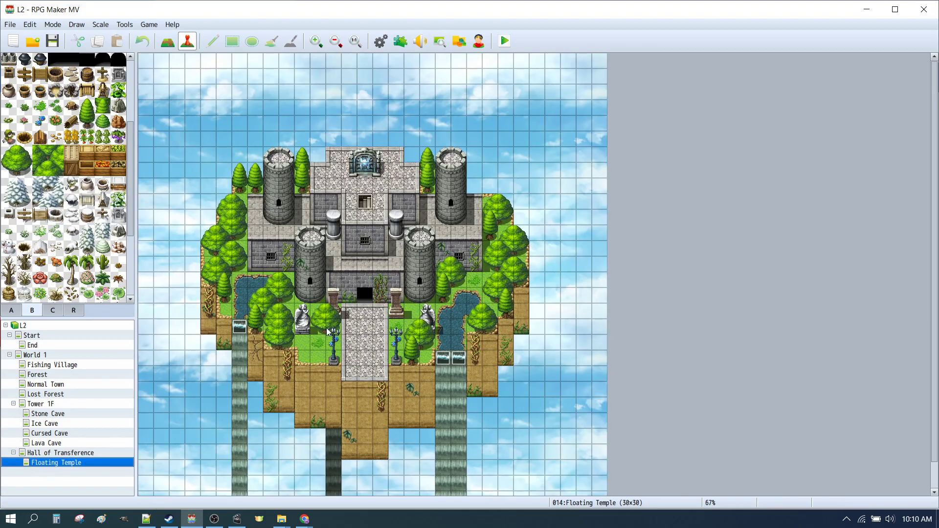
{"action": "right_click", "coordinate": [363, 295]}
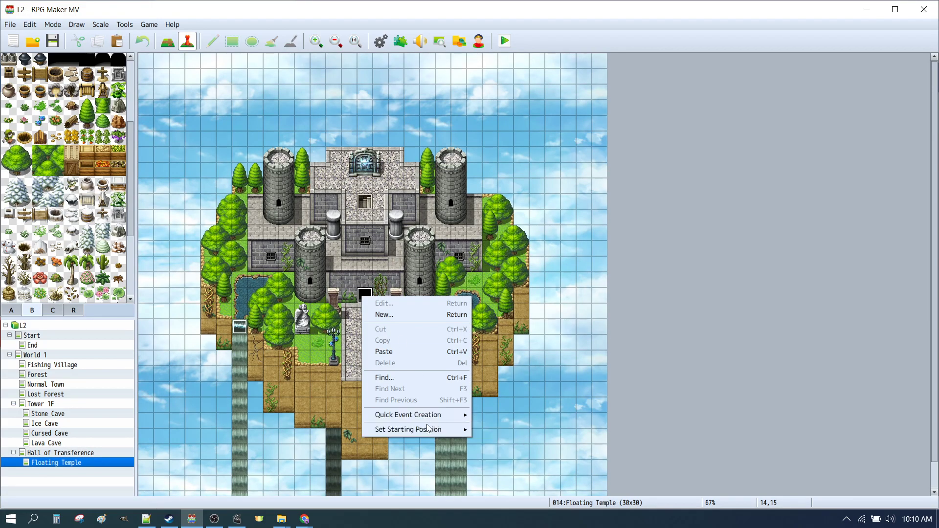
{"action": "mouse_move", "coordinate": [431, 415]}
{"action": "left_click", "coordinate": [491, 426]}
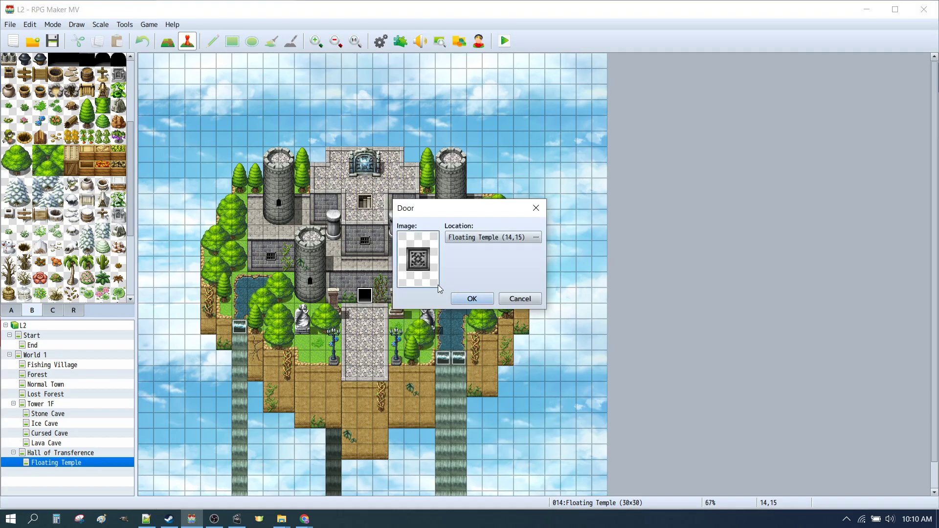
{"action": "double_click", "coordinate": [425, 259]}
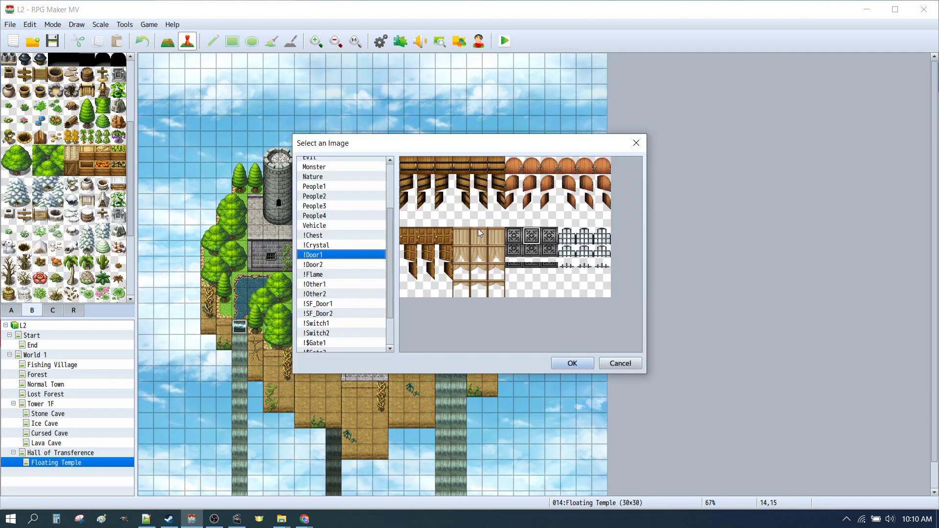
{"action": "left_click", "coordinate": [569, 363]}
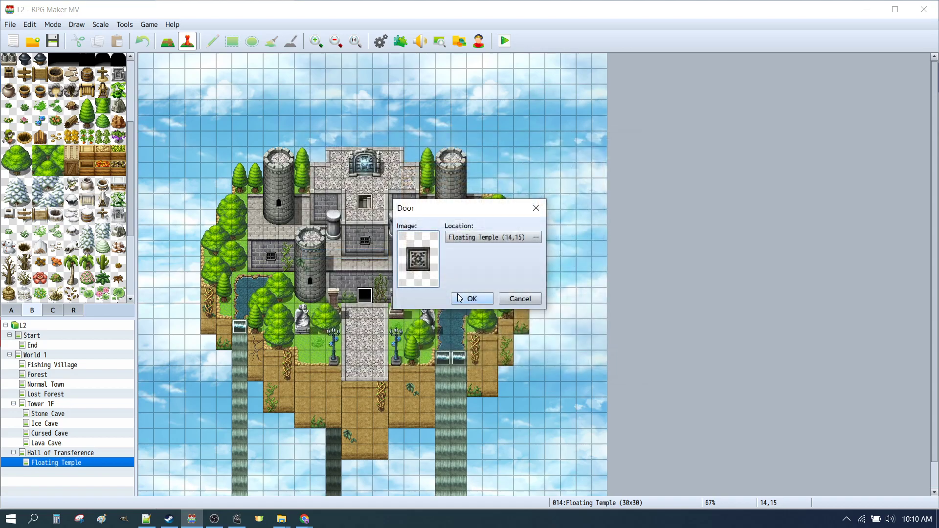
Set the door's destination to a point in the Hall of Transference and finish the event.
{"action": "left_click", "coordinate": [484, 238]}
{"action": "left_click", "coordinate": [236, 231]}
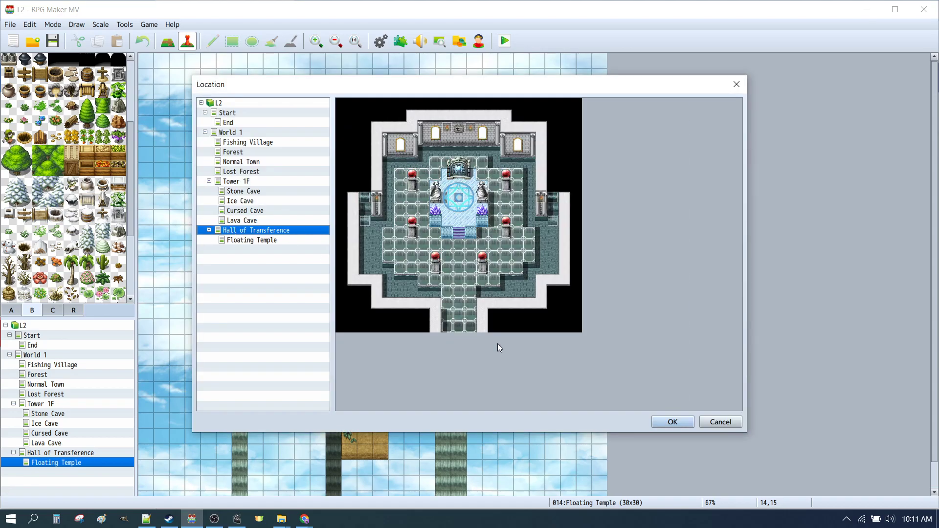
{"action": "left_click", "coordinate": [463, 321]}
{"action": "left_click", "coordinate": [672, 422]}
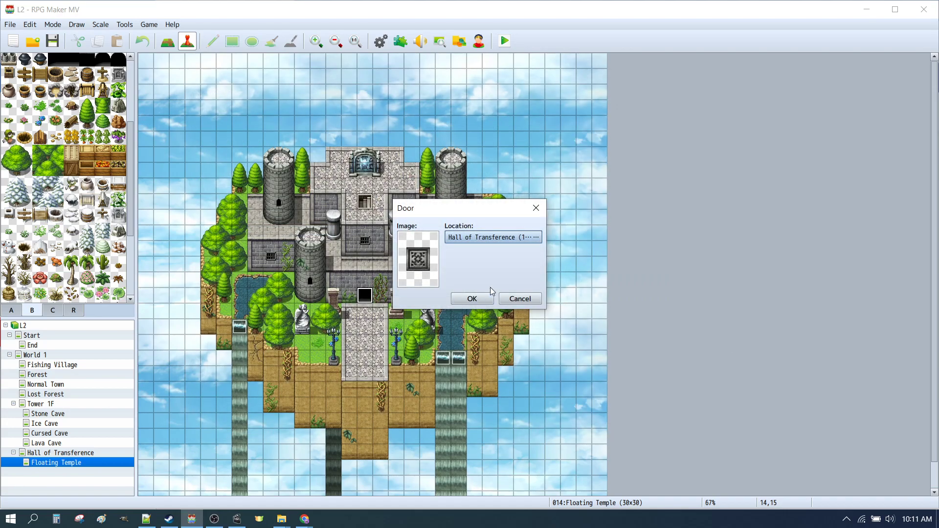
{"action": "left_click", "coordinate": [472, 299]}
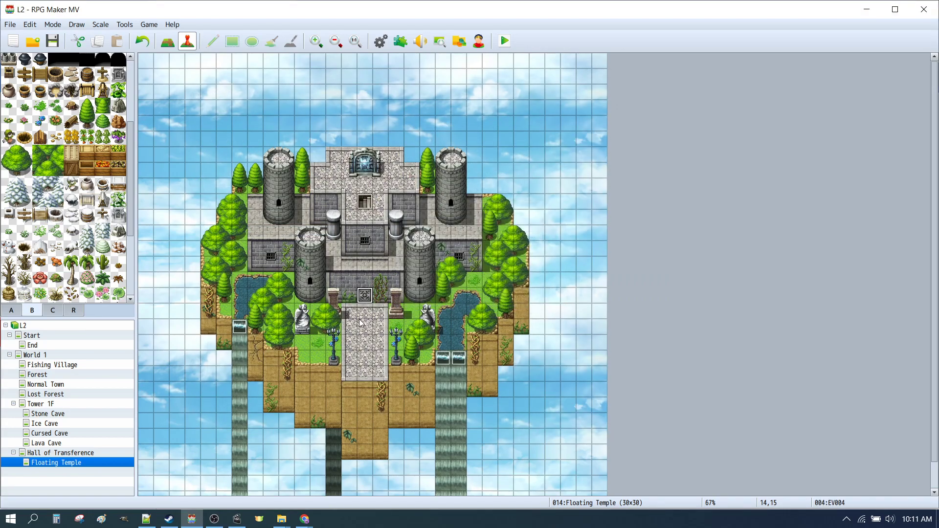
{"action": "left_click", "coordinate": [363, 360]}
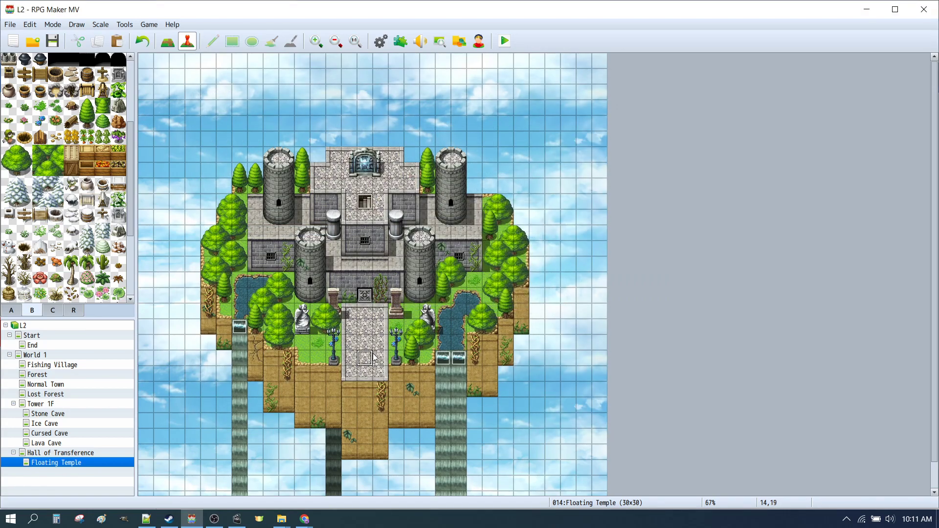
Create a new event at tile 14,19 using the cyan-haired Nature character sprite.
{"action": "double_click", "coordinate": [368, 358]}
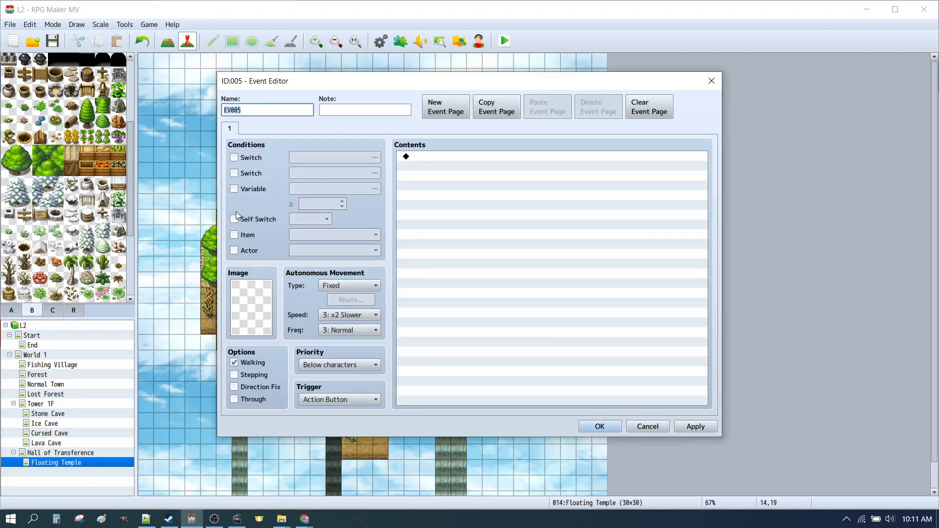
{"action": "double_click", "coordinate": [256, 305]}
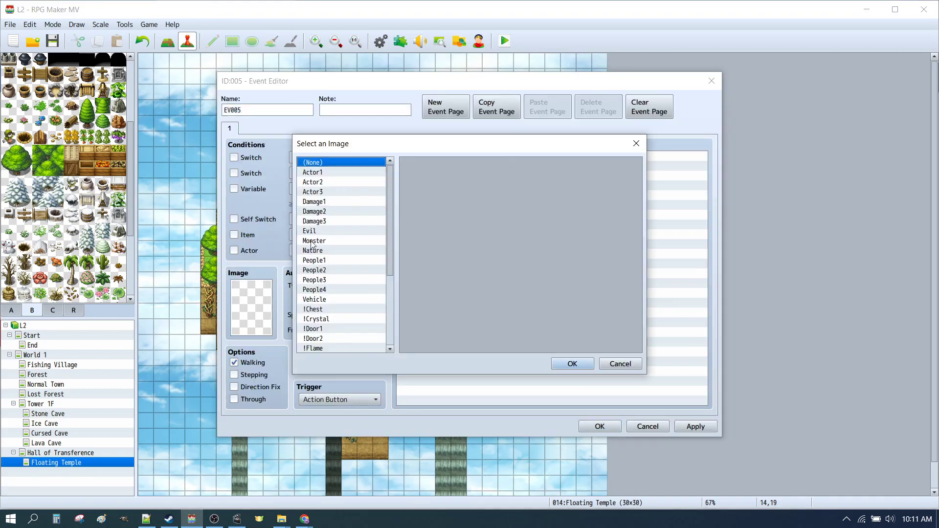
{"action": "left_click", "coordinate": [322, 252]}
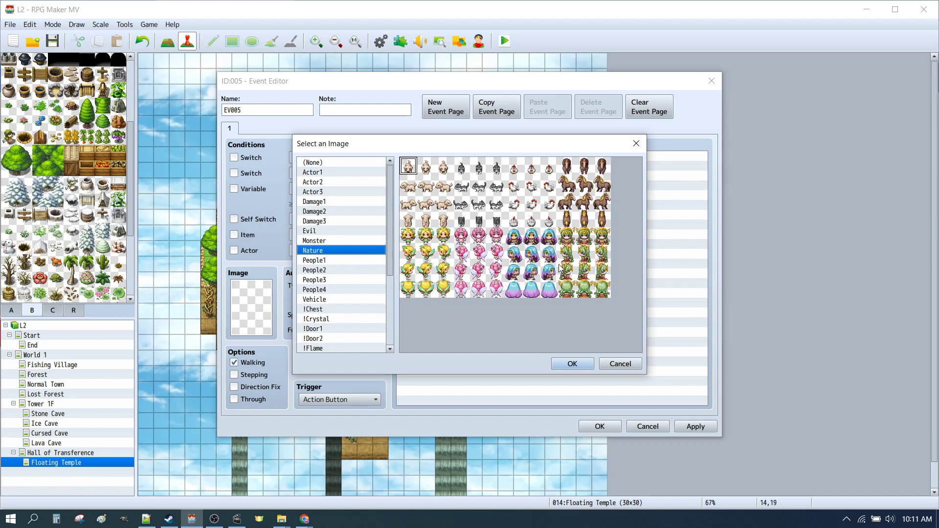
{"action": "left_click", "coordinate": [532, 240]}
{"action": "left_click", "coordinate": [571, 363]}
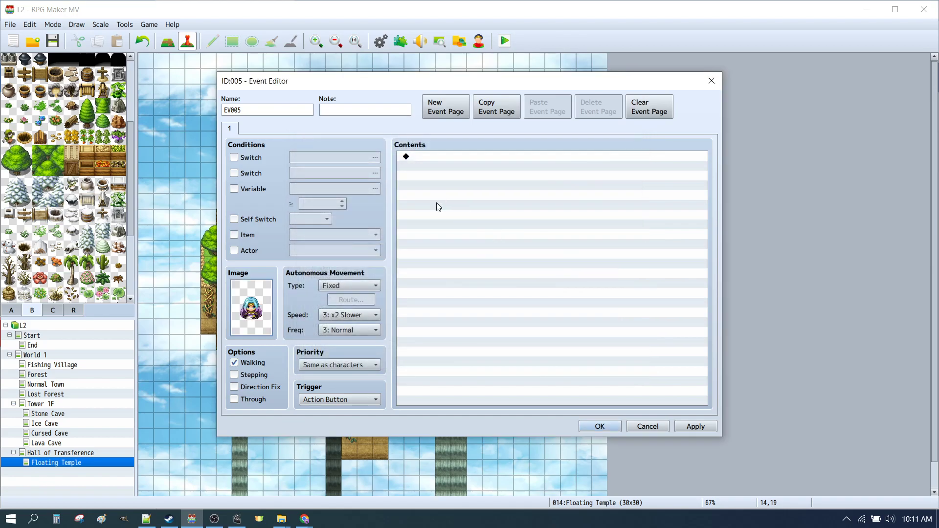
Add a Show Text message saying "You have saved me!" to the event.
{"action": "double_click", "coordinate": [435, 157]}
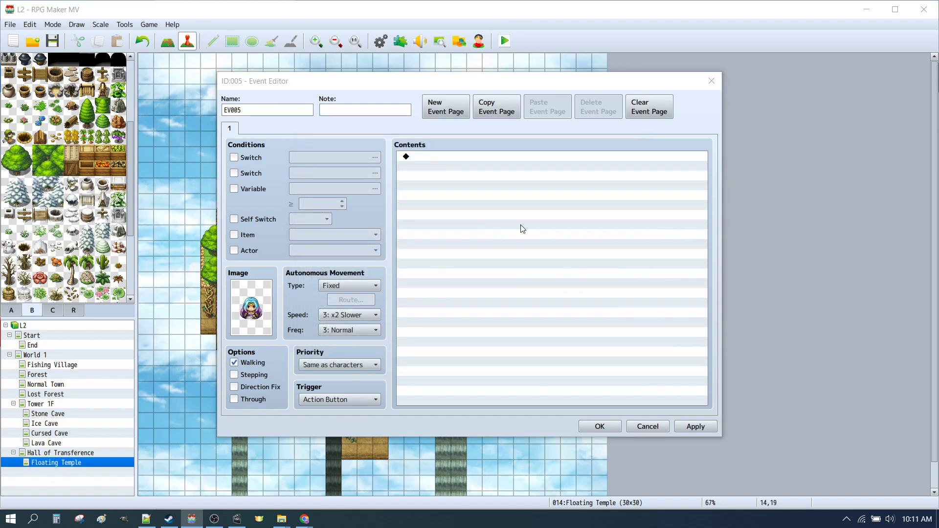
{"action": "left_click", "coordinate": [436, 131]}
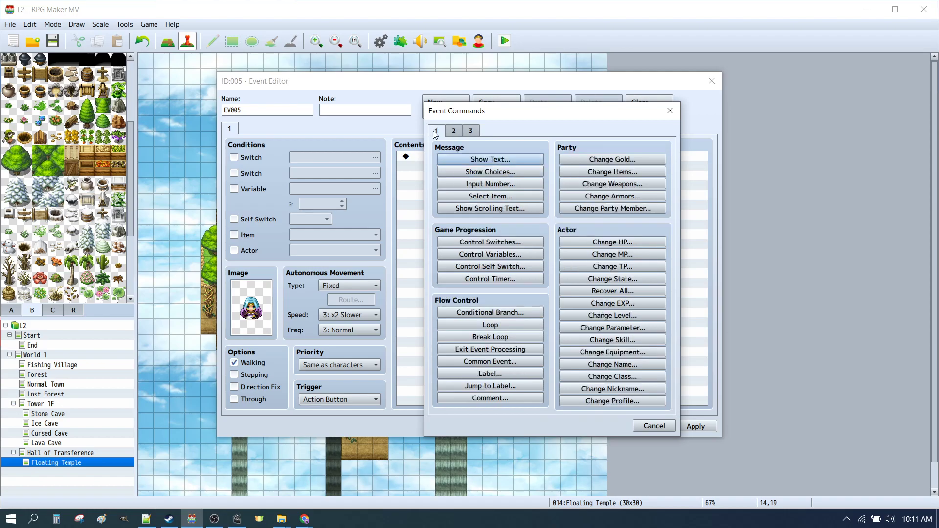
{"action": "left_click", "coordinate": [462, 159]}
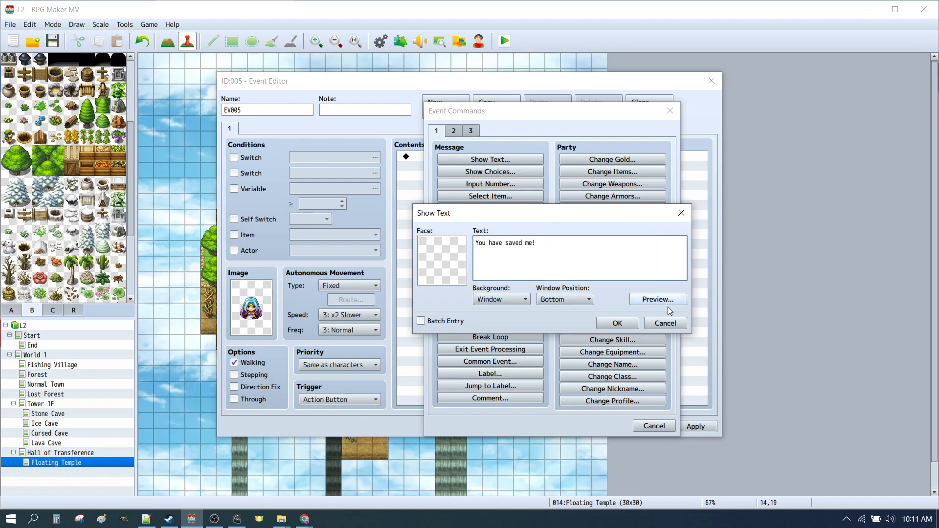
{"action": "left_click", "coordinate": [617, 324]}
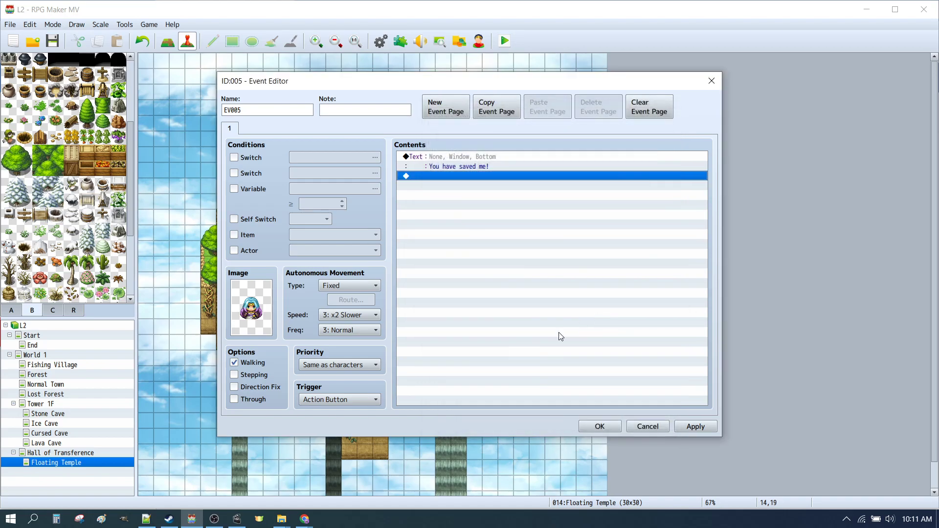
Add a Transfer Player command to End (7,5) and apply the event.
{"action": "double_click", "coordinate": [586, 266]}
{"action": "left_click", "coordinate": [453, 131]}
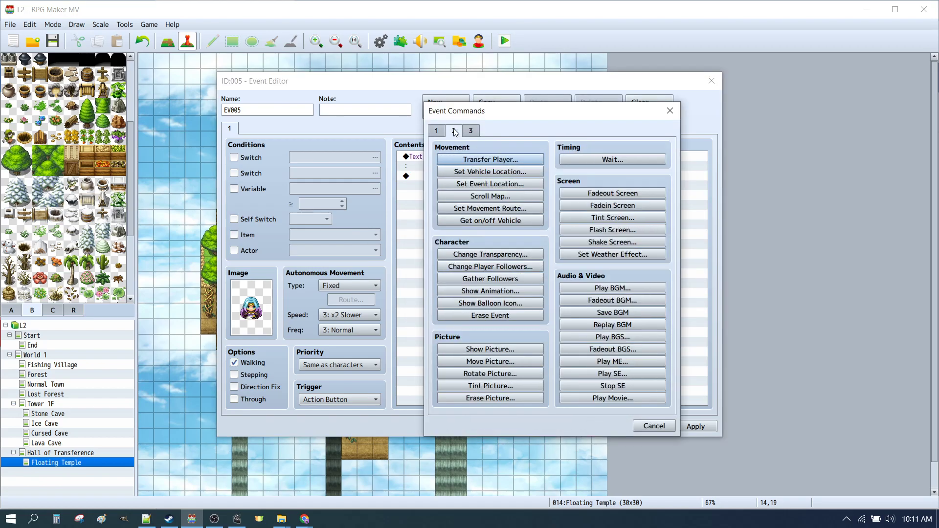
{"action": "left_click", "coordinate": [488, 160]}
{"action": "left_click", "coordinate": [526, 239]}
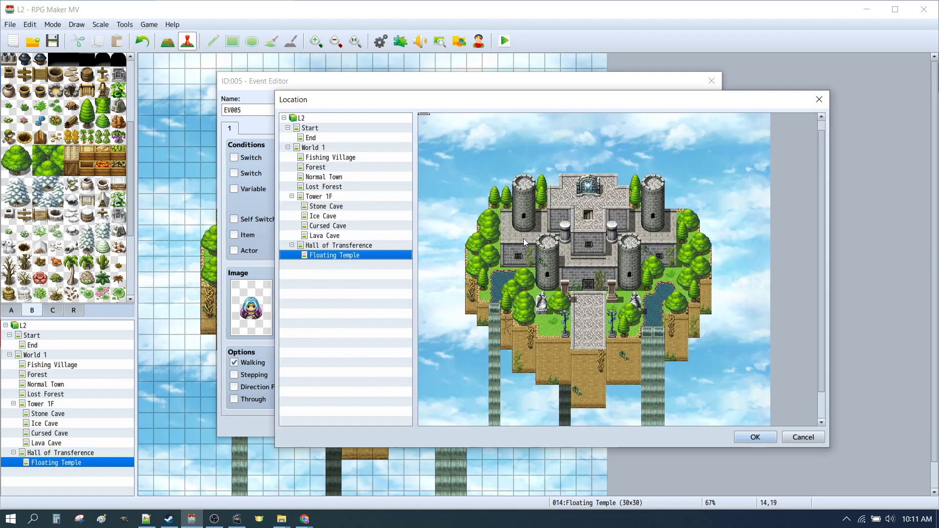
{"action": "left_click", "coordinate": [310, 138]}
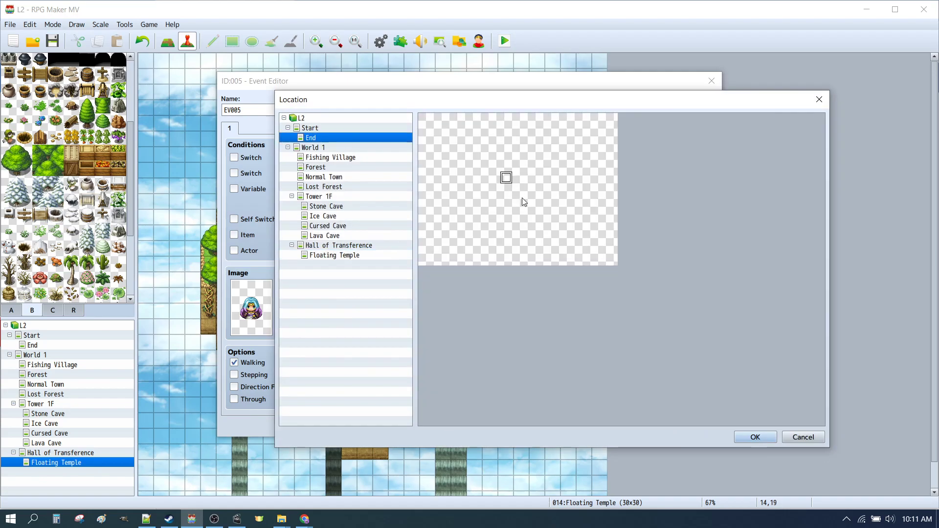
{"action": "left_click", "coordinate": [755, 436]}
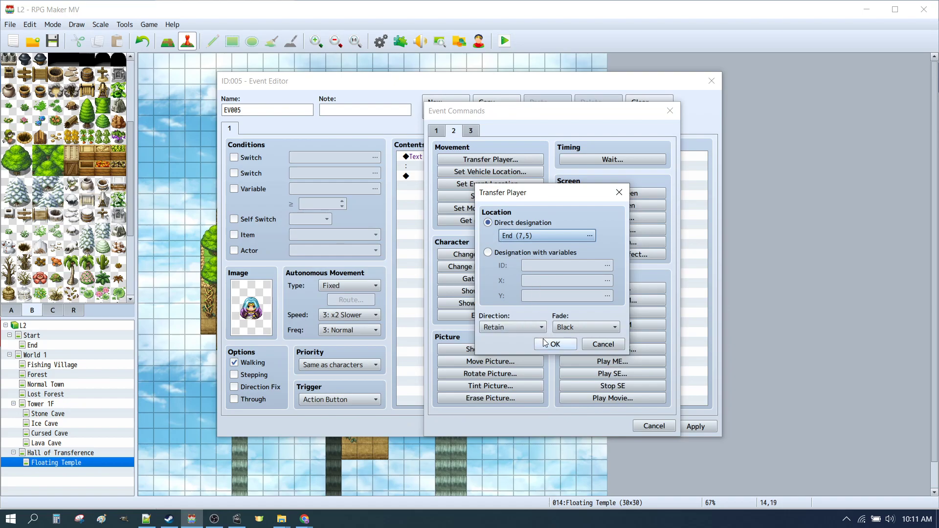
{"action": "left_click", "coordinate": [555, 344]}
{"action": "left_click", "coordinate": [701, 431]}
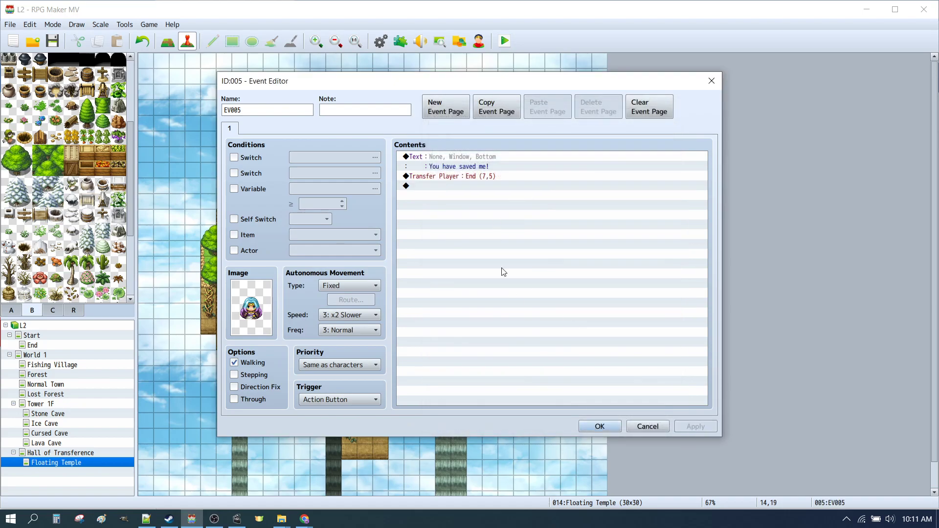
Create an event on the End map's top-left tile that turns player transparency ON.
{"action": "left_click", "coordinate": [610, 427]}
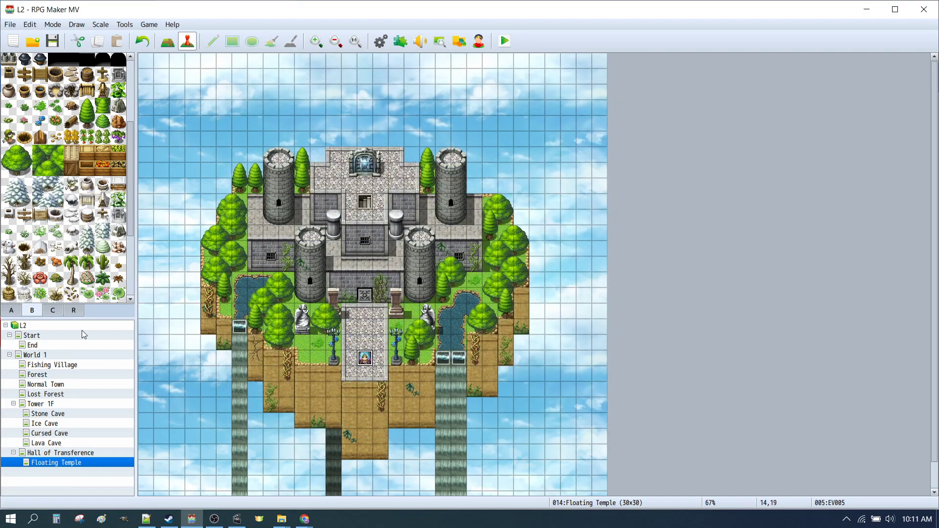
{"action": "left_click", "coordinate": [55, 346]}
{"action": "double_click", "coordinate": [144, 71]}
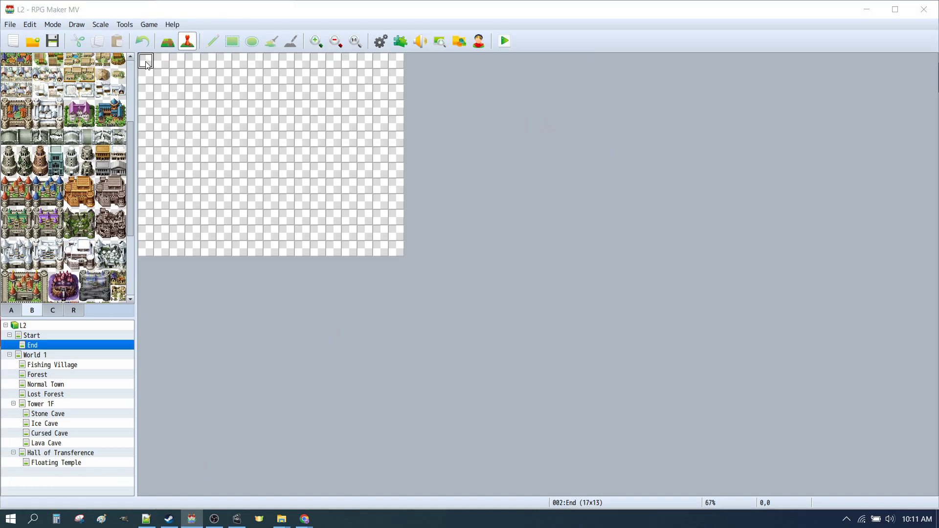
{"action": "left_click", "coordinate": [444, 160]}
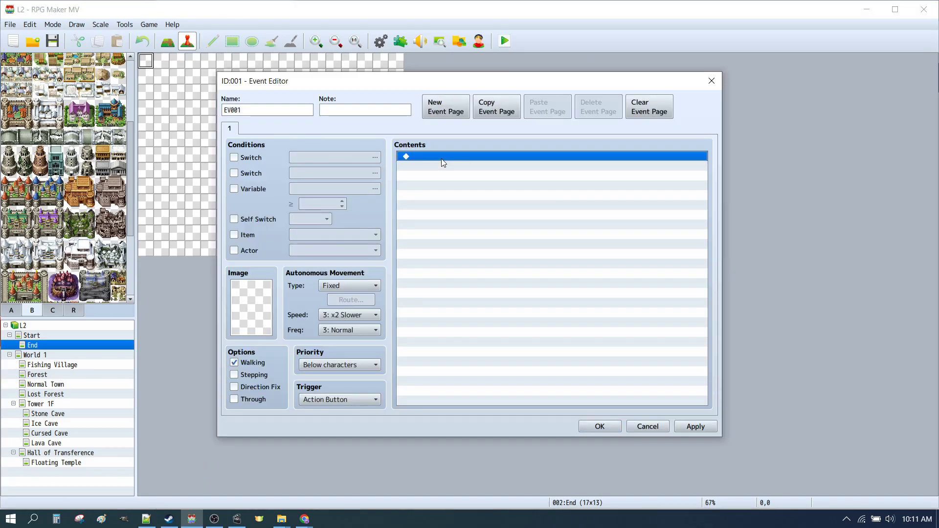
{"action": "double_click", "coordinate": [474, 179]}
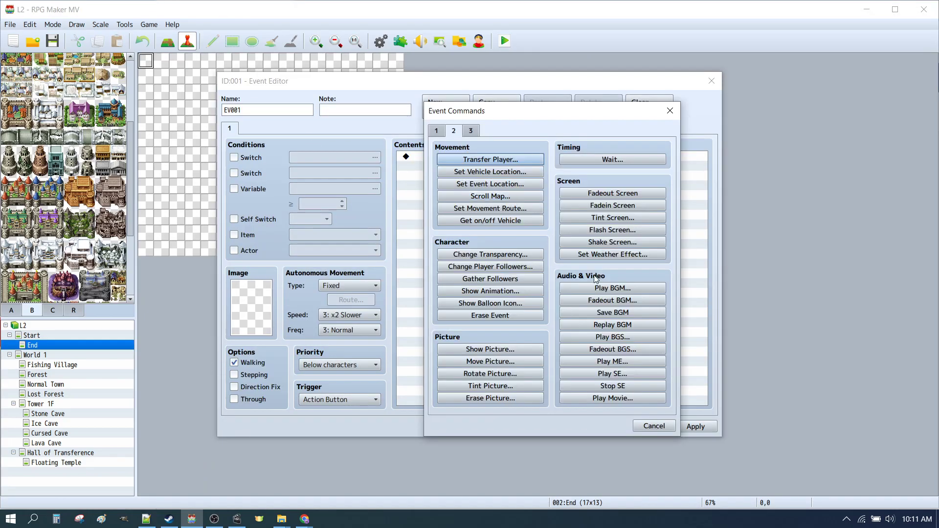
{"action": "left_click", "coordinate": [504, 255]}
{"action": "left_click", "coordinate": [546, 295]}
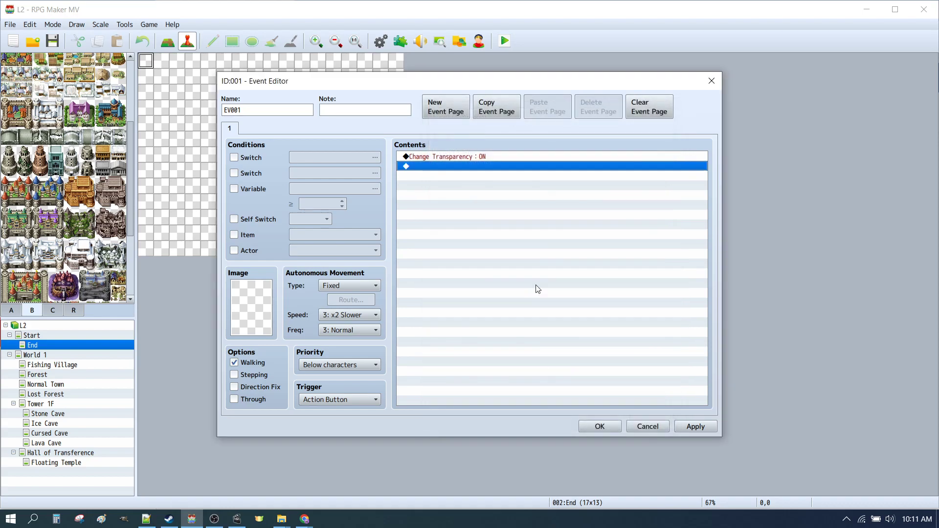
Add scrolling text "You have saved the fairy queen and the world", "What a hero", and credits.
{"action": "double_click", "coordinate": [462, 190]}
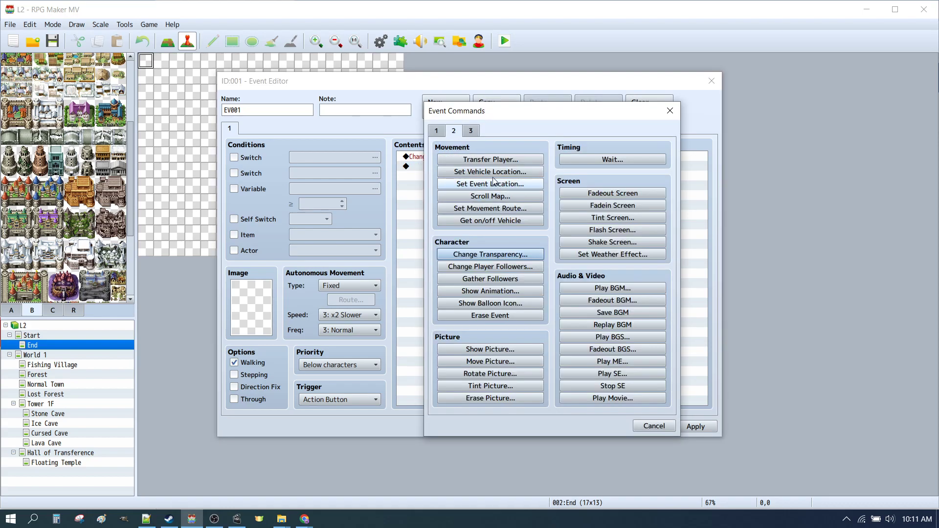
{"action": "left_click", "coordinate": [435, 130]}
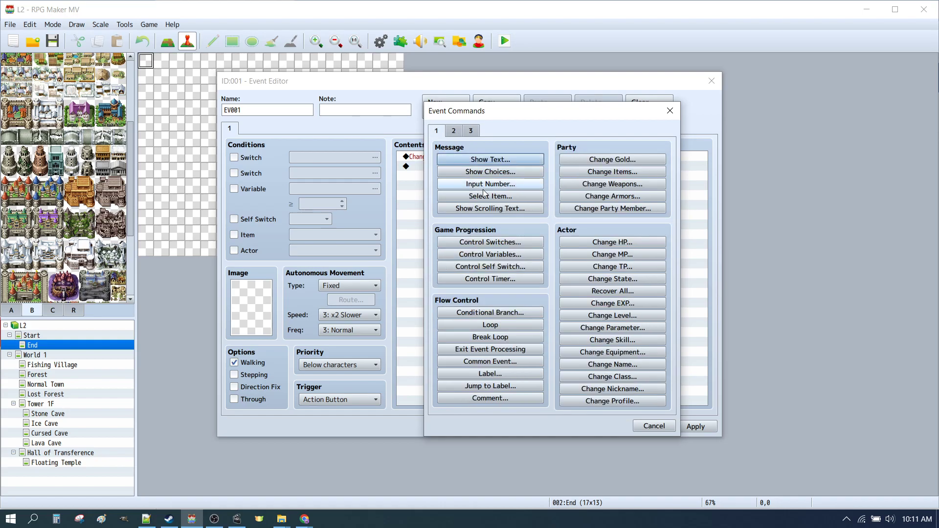
{"action": "left_click", "coordinate": [538, 208]}
{"action": "type", "text": "Yo"}
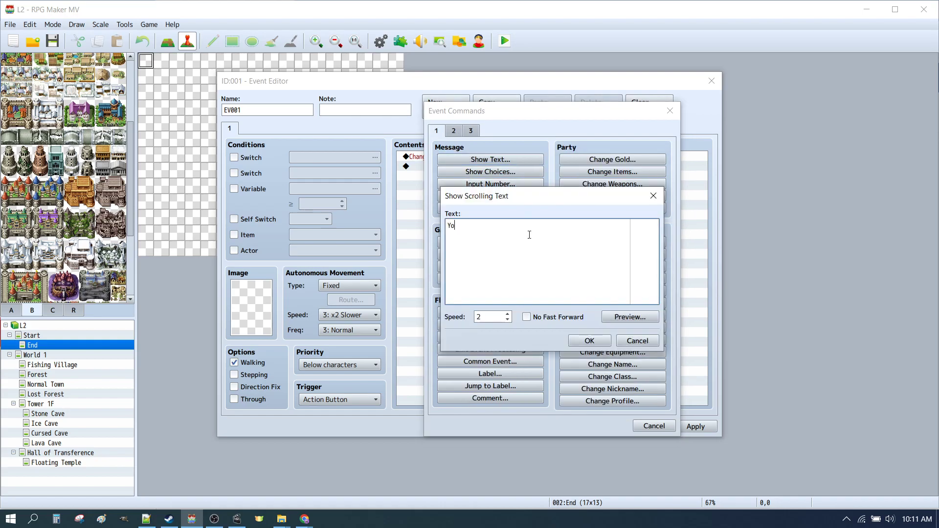
{"action": "type", "text": "u have saved the fairy queen and the world!"}
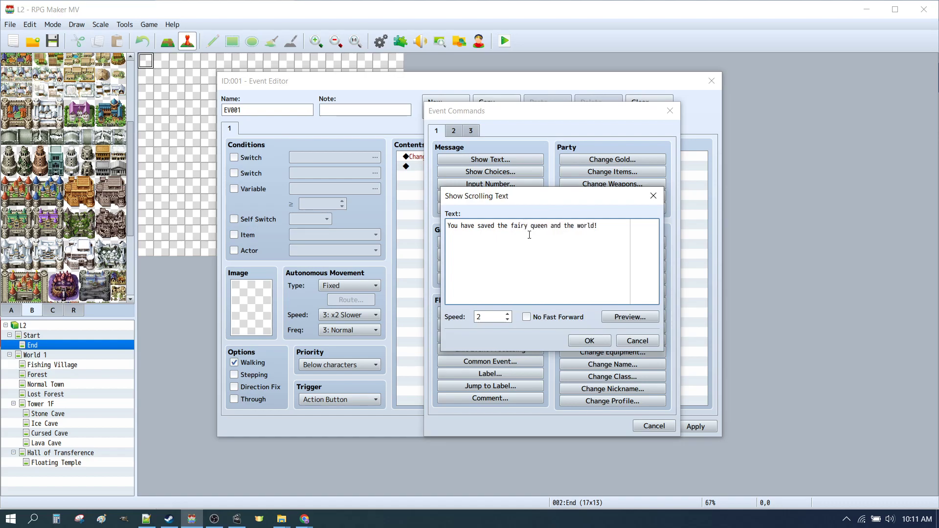
{"action": "key", "text": "Return"}
{"action": "type", "text": "What a hero"}
{"action": "type", "text": "---CREDITS"}
{"action": "type", "text": "RPGMA"}
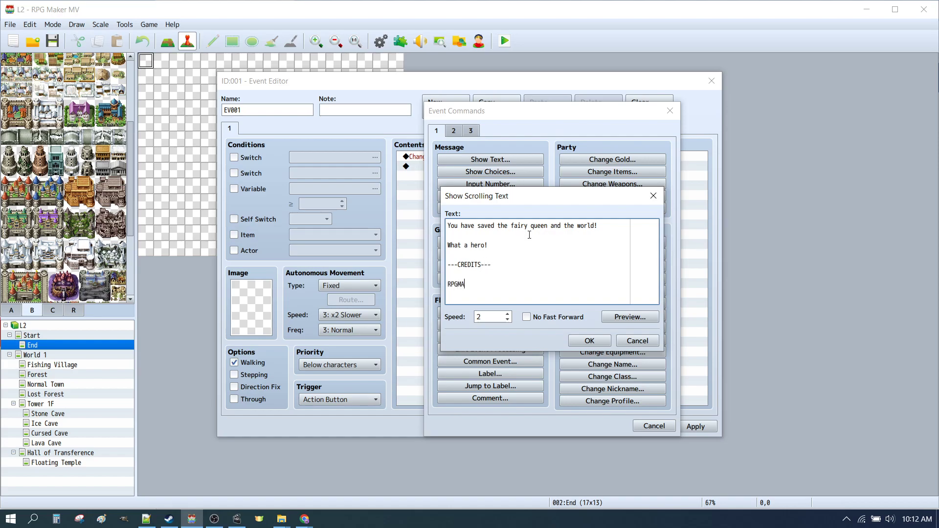
{"action": "type", "text": "kerMD"}
{"action": "type", "text": " GameDev Channel"}
{"action": "left_click", "coordinate": [589, 341]}
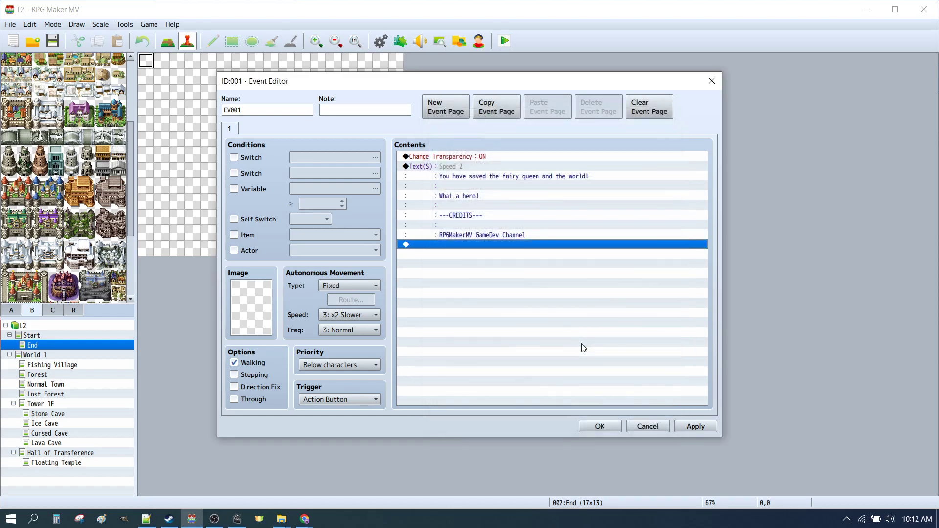
Add a Return to Title Screen command after the scrolling text.
{"action": "double_click", "coordinate": [546, 245]}
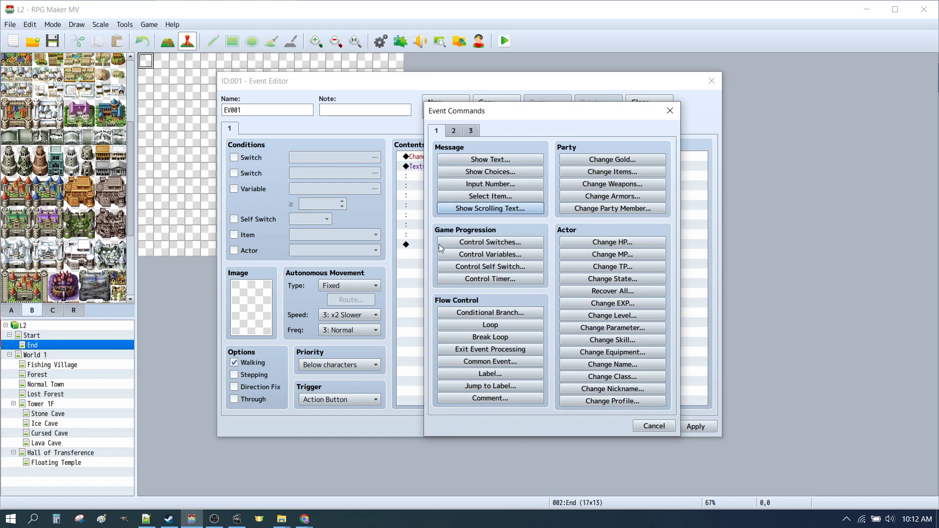
{"action": "left_click", "coordinate": [471, 130]}
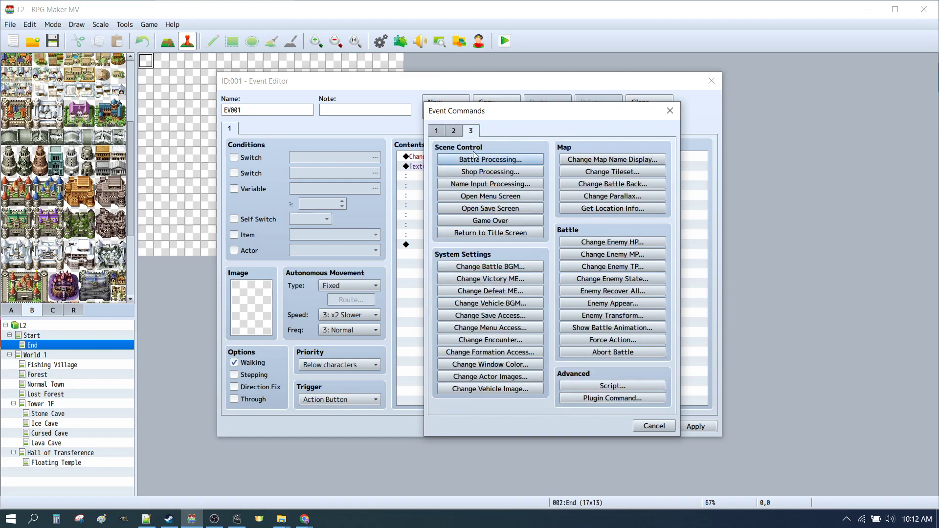
{"action": "left_click", "coordinate": [471, 233]}
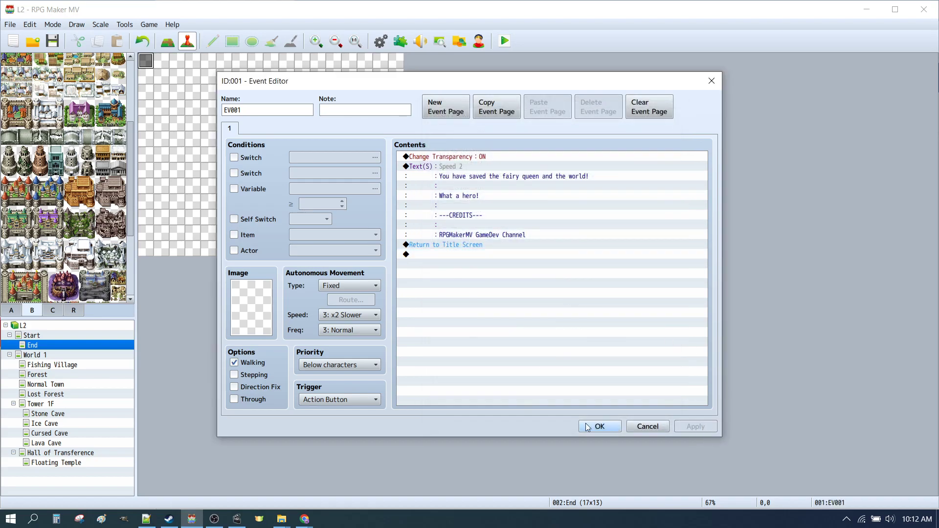
Create an event on the Start map's top-left tile with a text message "Save the worl".
{"action": "left_click", "coordinate": [591, 428]}
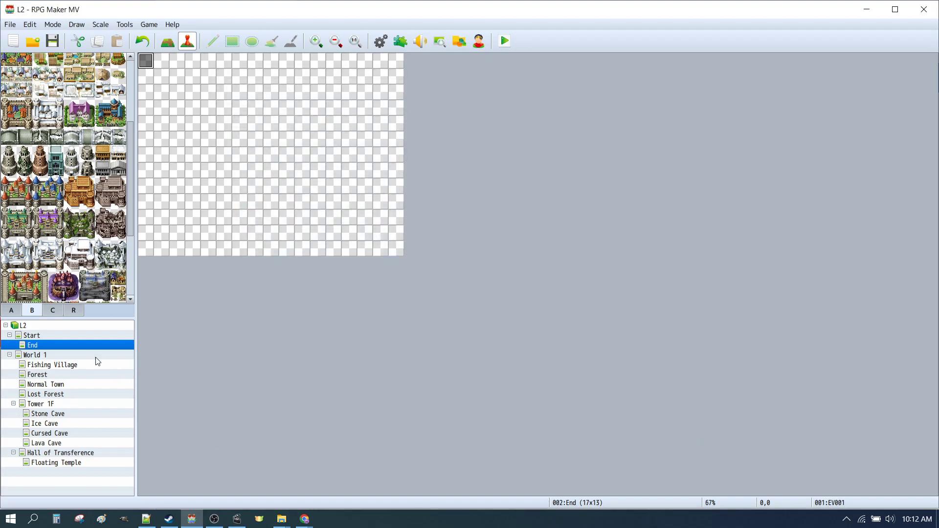
{"action": "left_click", "coordinate": [60, 336]}
{"action": "double_click", "coordinate": [146, 61]}
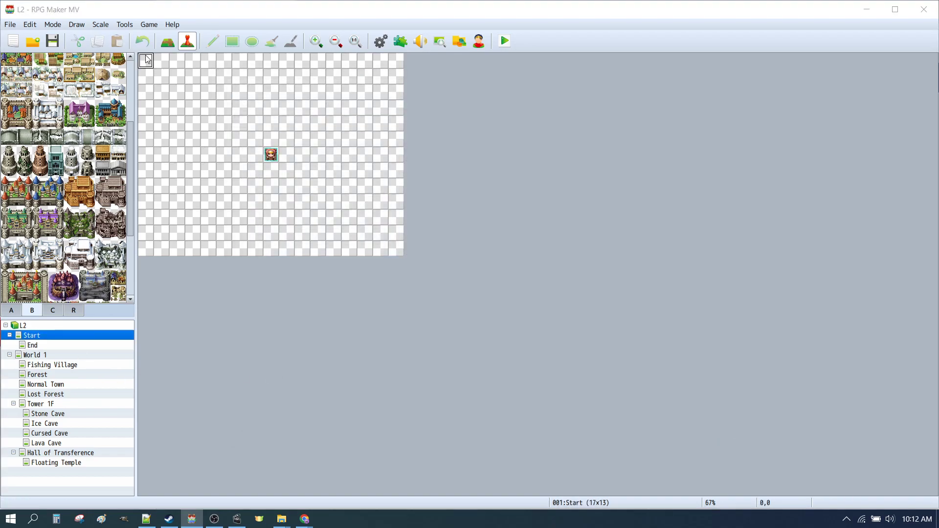
{"action": "left_click", "coordinate": [437, 158]}
{"action": "double_click", "coordinate": [437, 157]}
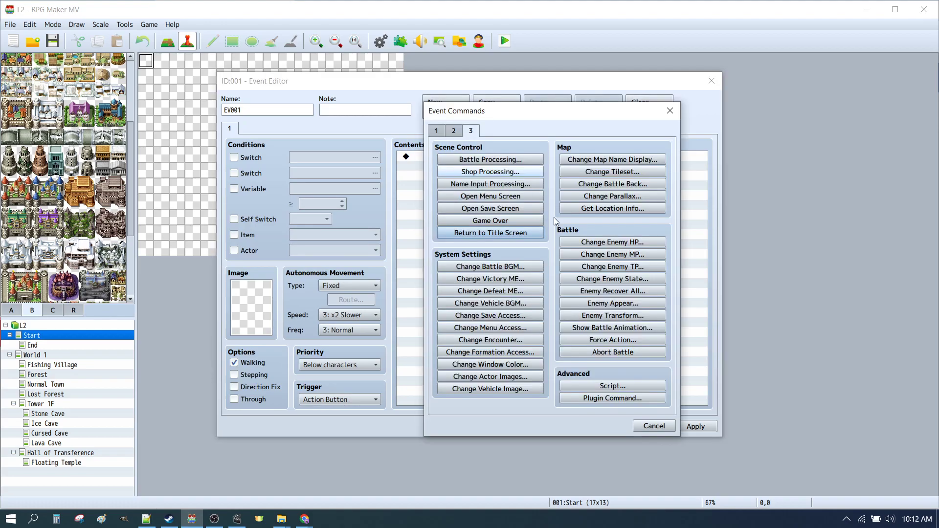
{"action": "left_click", "coordinate": [436, 130]}
{"action": "left_click", "coordinate": [476, 159]}
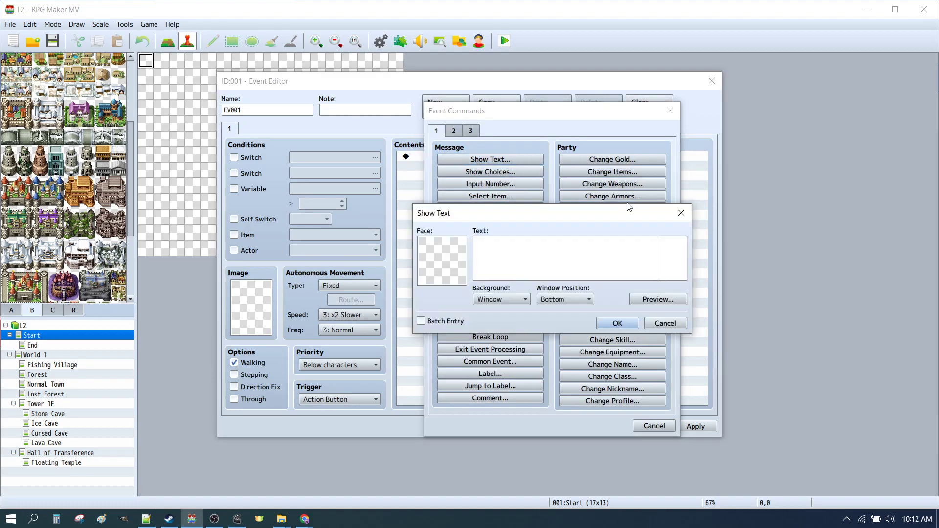
{"action": "type", "text": "You"}
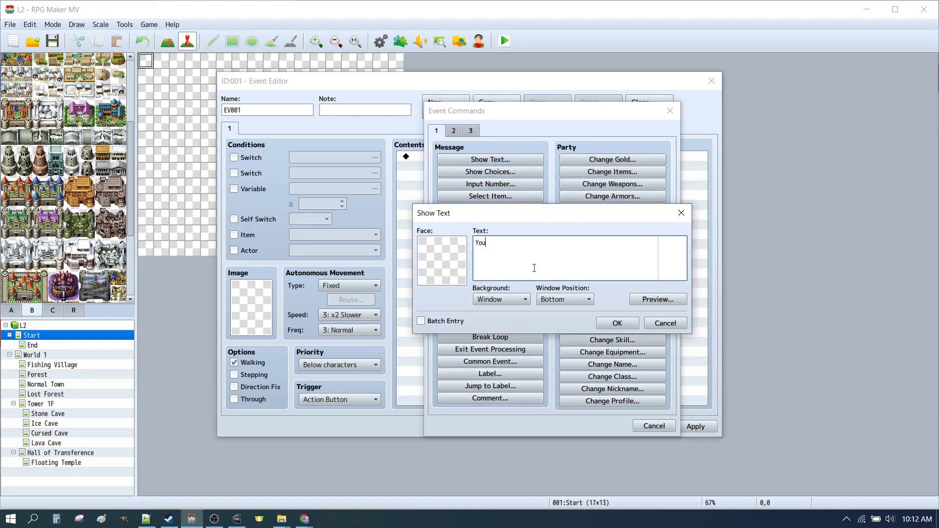
{"action": "key", "text": "BackSpace"}
{"action": "key", "text": "BackSpace"}
{"action": "type", "text": "Save the worl"}
{"action": "left_click", "coordinate": [630, 324]}
Replace that text command with scrolling text "Save the world!".
{"action": "left_click", "coordinate": [453, 158]}
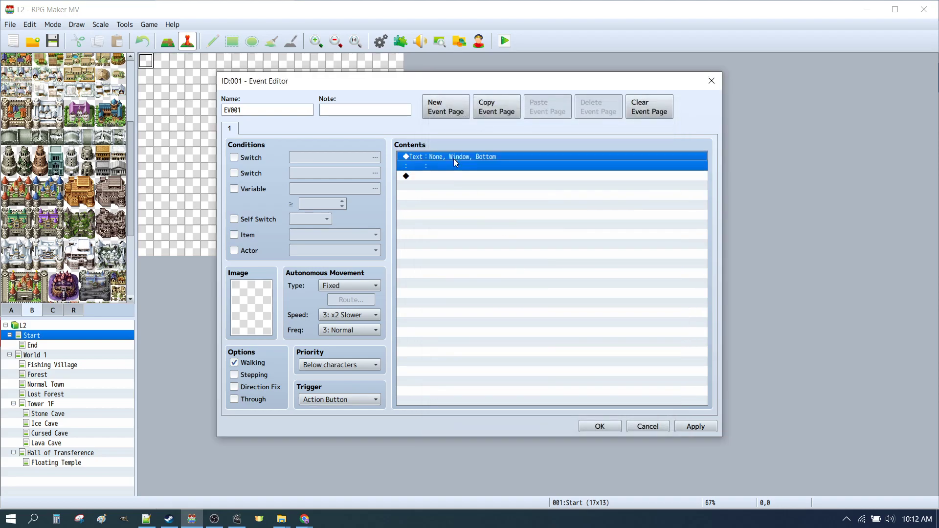
{"action": "key", "text": "Delete"}
{"action": "double_click", "coordinate": [453, 157]}
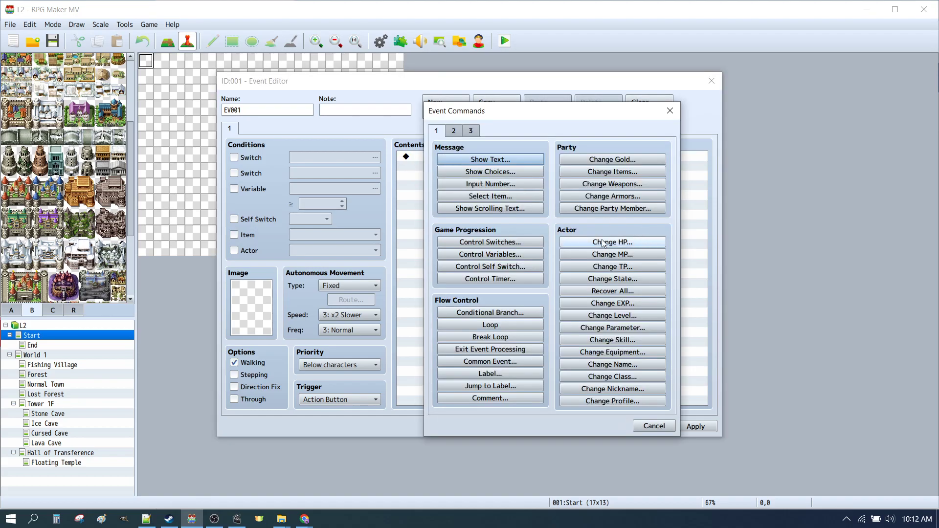
{"action": "left_click", "coordinate": [512, 210]}
{"action": "type", "text": "Save the world!"}
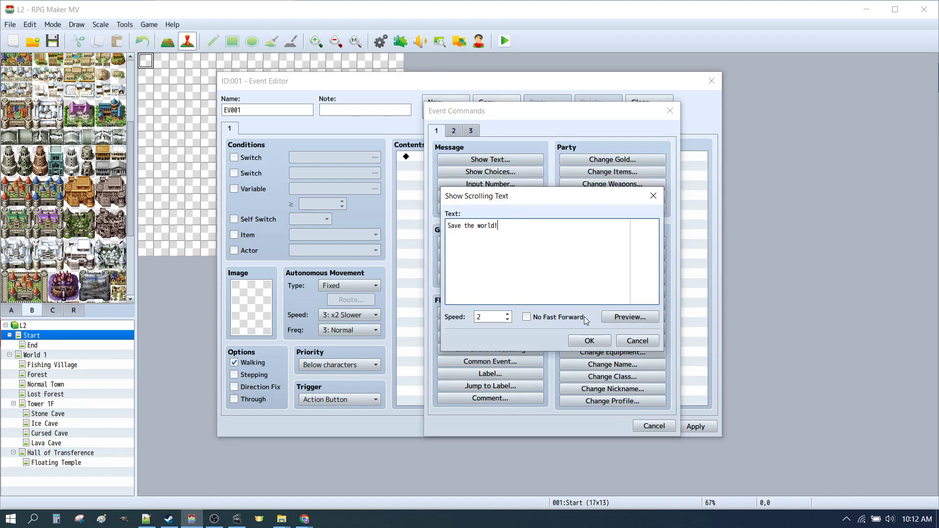
{"action": "left_click", "coordinate": [589, 340]}
Add a Show Text message asking "What is your name?".
{"action": "double_click", "coordinate": [480, 191]}
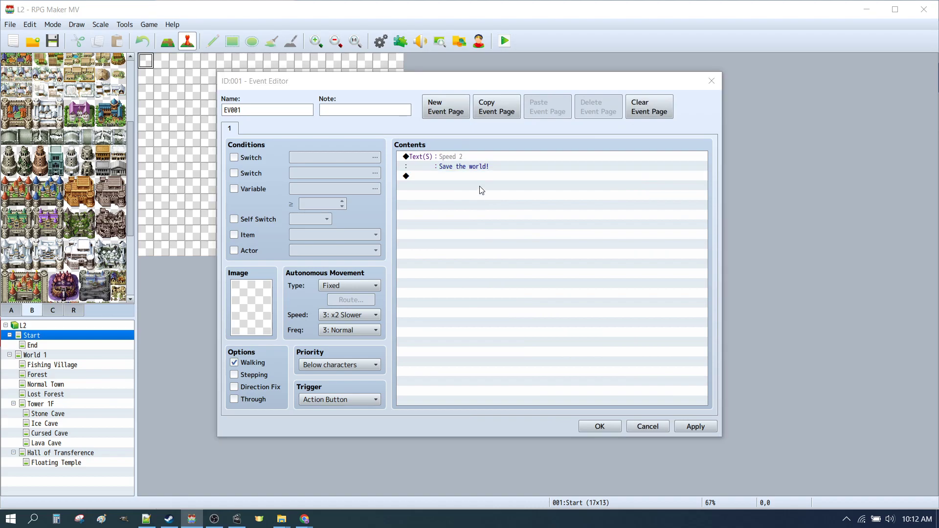
{"action": "left_click", "coordinate": [491, 160]}
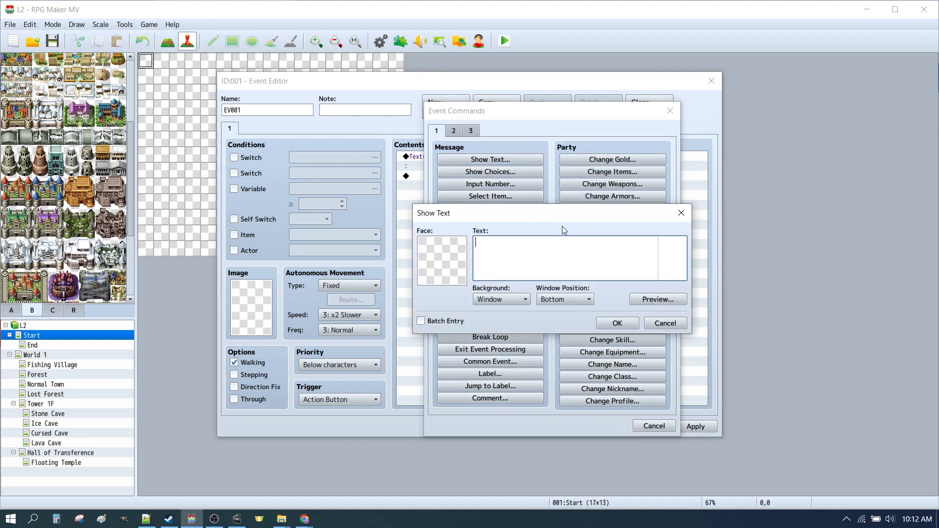
{"action": "type", "text": "What is your name?"}
{"action": "left_click", "coordinate": [617, 323]}
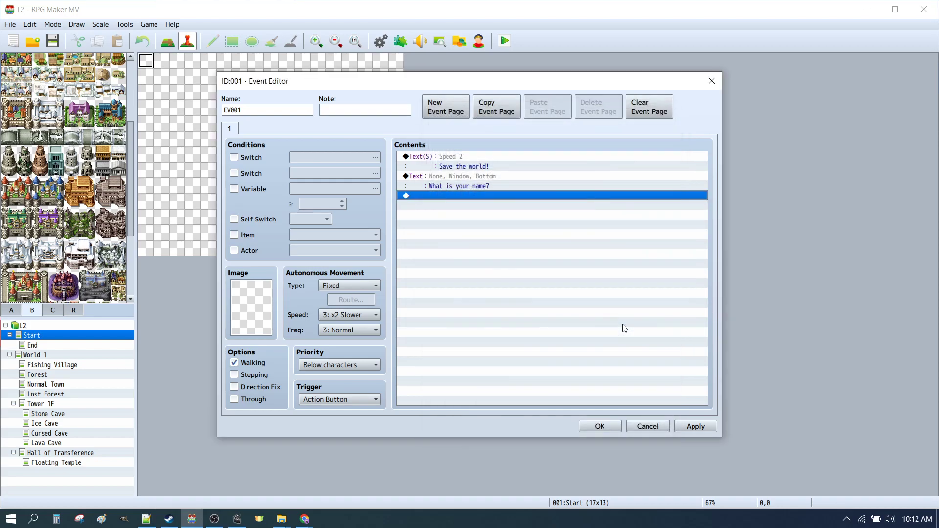
Add Name Input Processing for Harold with a 16-character maximum and apply the event.
{"action": "double_click", "coordinate": [581, 320]}
{"action": "left_click", "coordinate": [454, 131]}
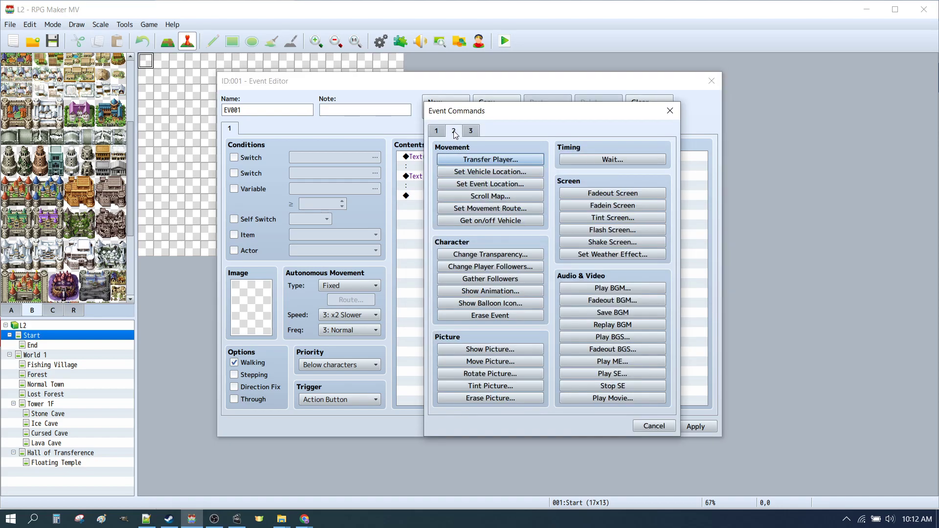
{"action": "left_click", "coordinate": [470, 130]}
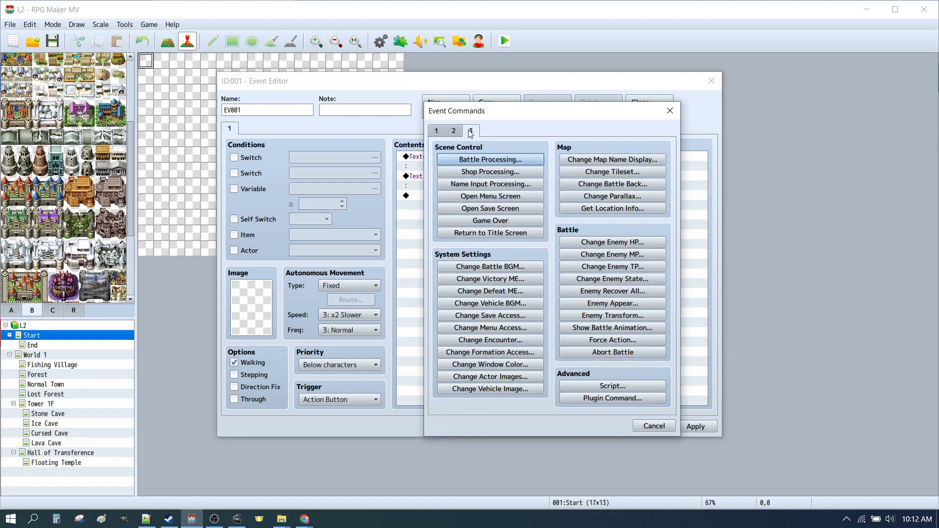
{"action": "left_click", "coordinate": [495, 184]}
{"action": "left_click", "coordinate": [536, 287]}
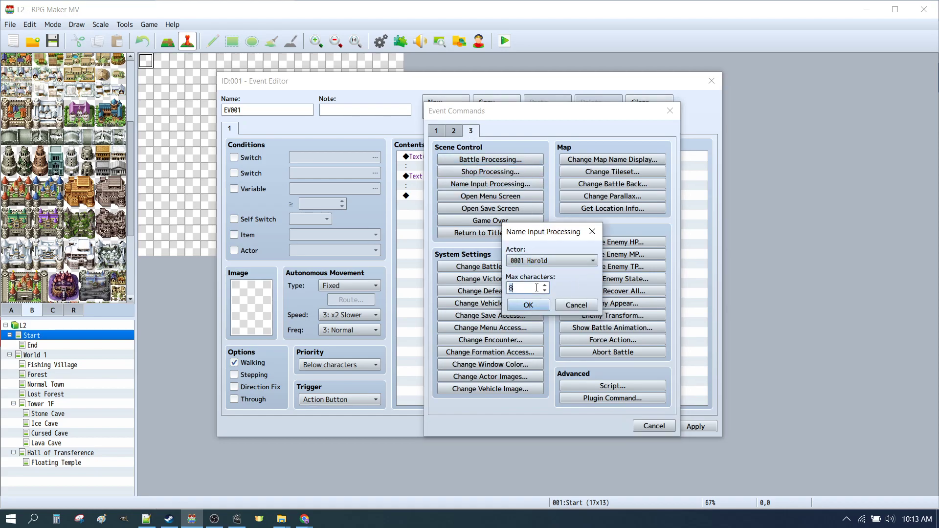
{"action": "key", "text": "BackSpace"}
{"action": "type", "text": "16"}
{"action": "left_click", "coordinate": [528, 305]}
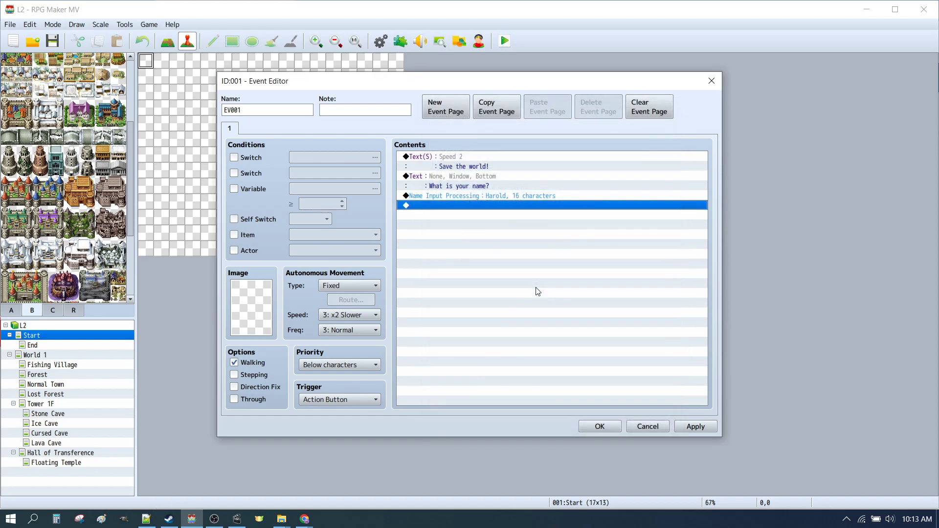
{"action": "left_click", "coordinate": [685, 425]}
Add a Transfer Player command to Fishing Village (5,38), facing Up.
{"action": "double_click", "coordinate": [410, 206]}
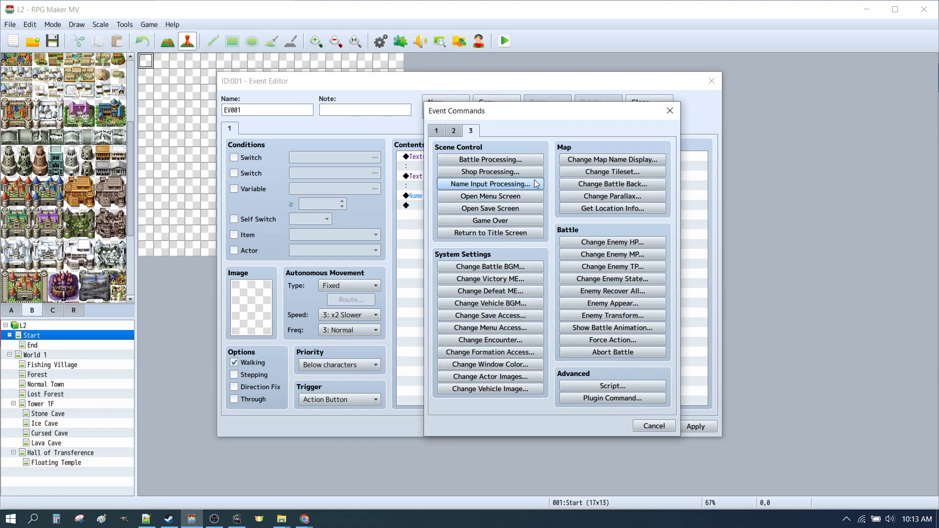
{"action": "left_click", "coordinate": [437, 131]}
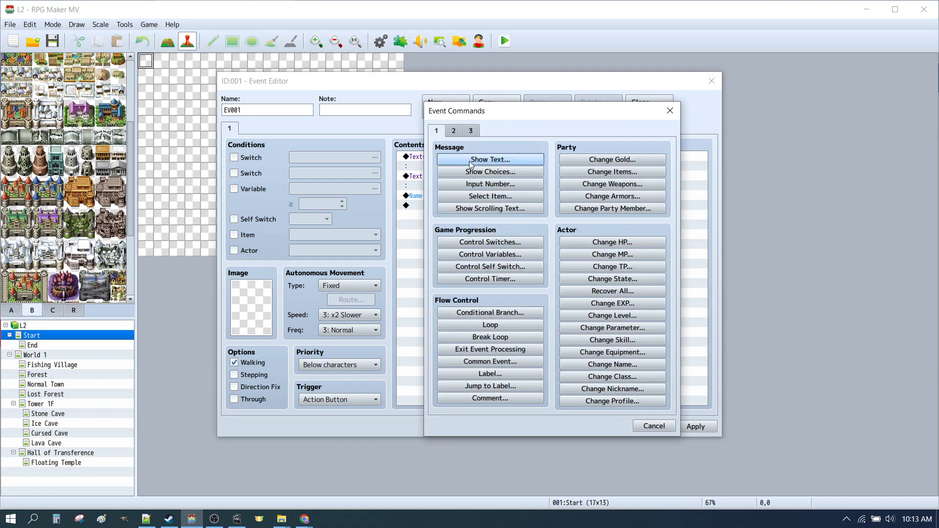
{"action": "left_click", "coordinate": [454, 130]}
{"action": "left_click", "coordinate": [491, 160]}
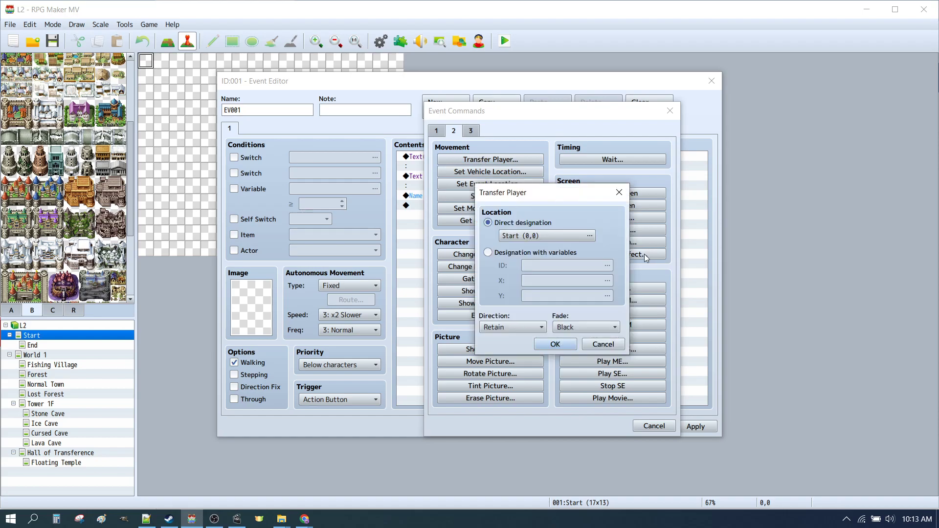
{"action": "left_click", "coordinate": [536, 236]}
{"action": "left_click", "coordinate": [391, 157]}
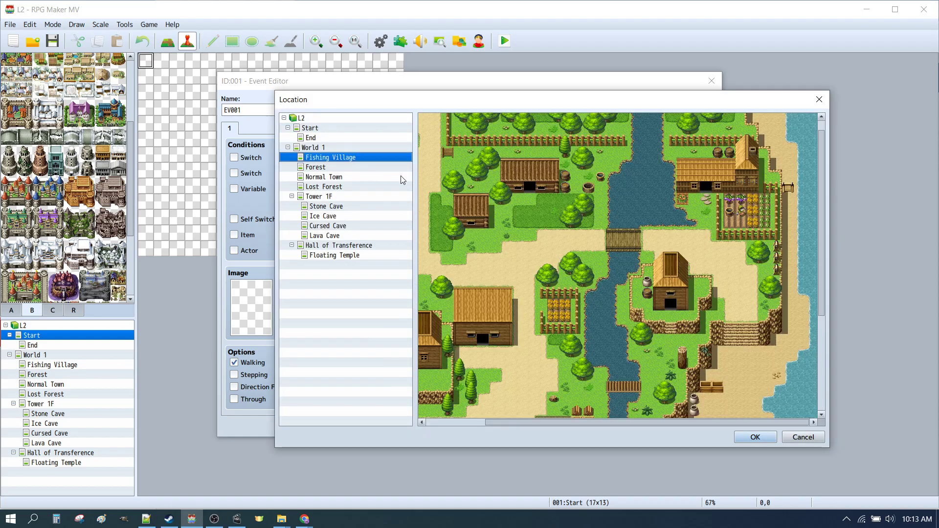
{"action": "scroll", "coordinate": [612, 222], "scroll_direction": "down", "scroll_amount": 5}
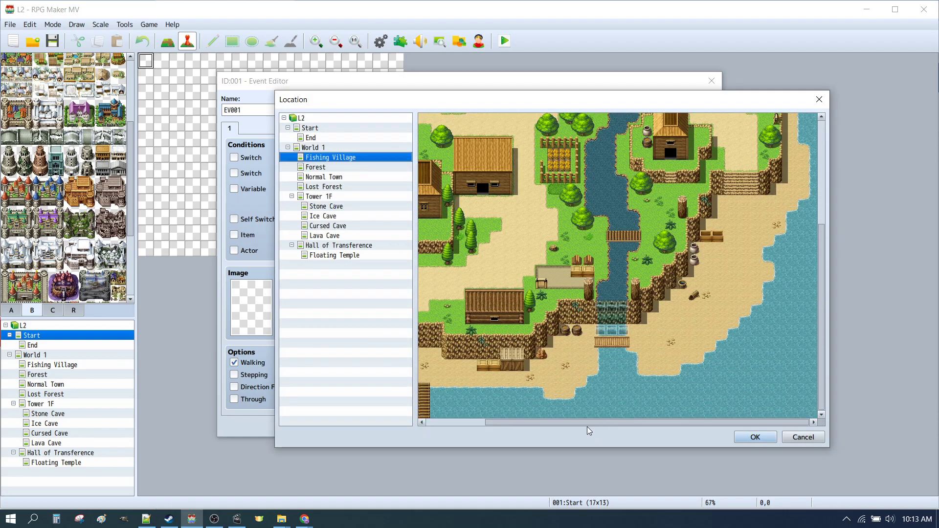
{"action": "left_click_drag", "start_coordinate": [588, 423], "coordinate": [528, 423]}
{"action": "left_click", "coordinate": [483, 401]}
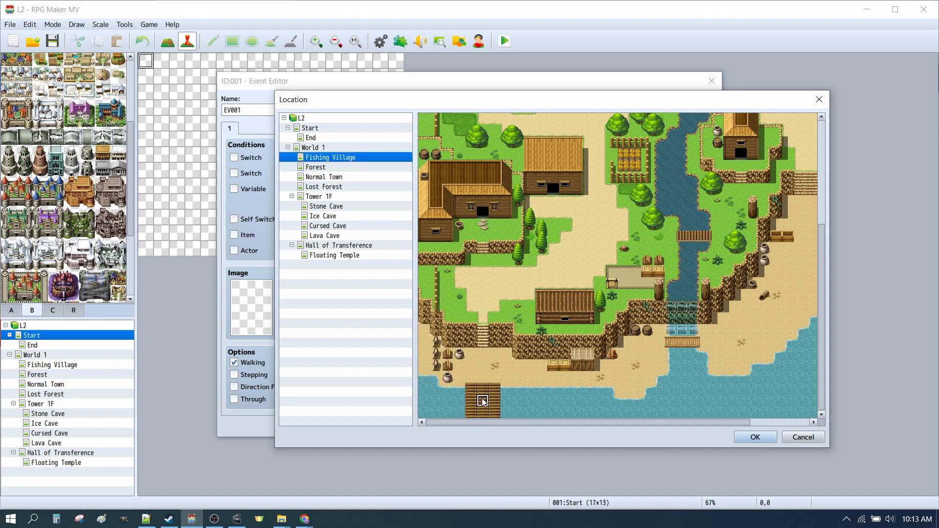
{"action": "left_click", "coordinate": [756, 437]}
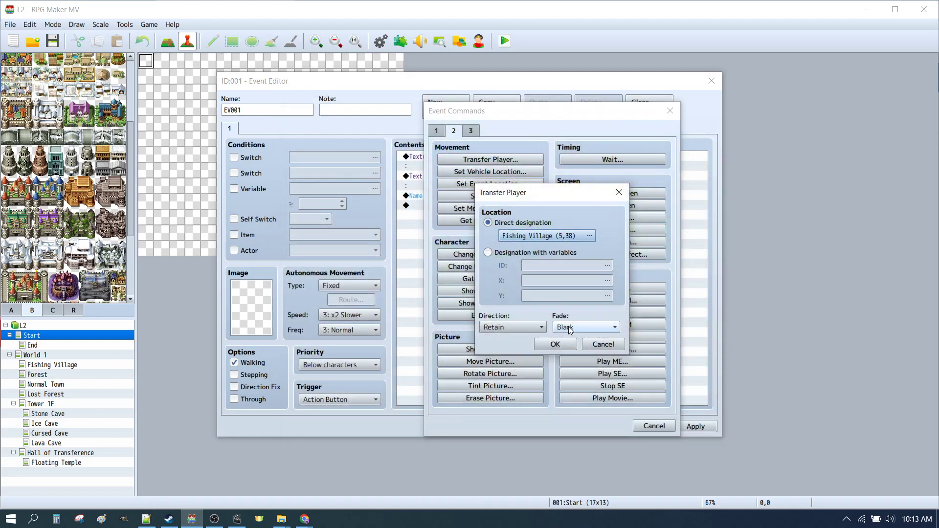
{"action": "left_click", "coordinate": [514, 327]}
{"action": "left_click", "coordinate": [509, 387]}
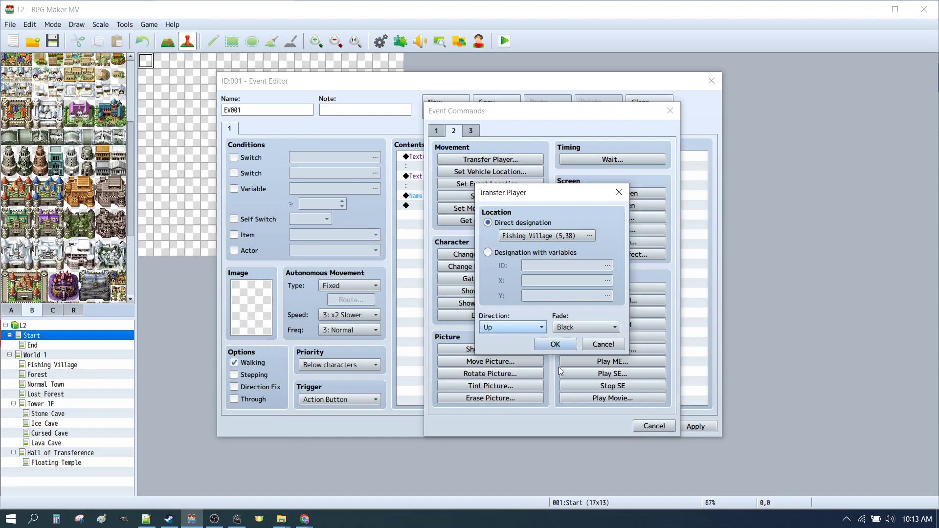
{"action": "left_click", "coordinate": [555, 344]}
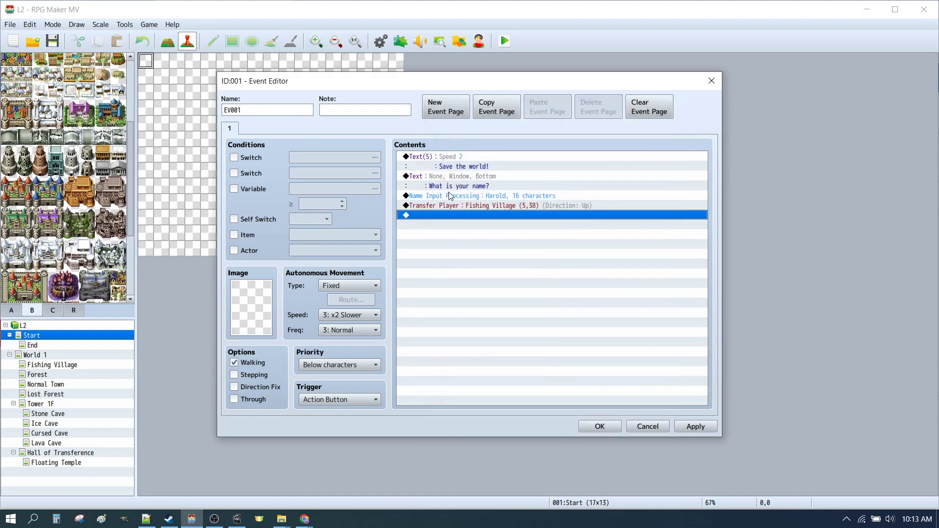
Insert Change Transparency ON above the "Save the world!" text line.
{"action": "left_click", "coordinate": [438, 161]}
{"action": "key", "text": "Insert"}
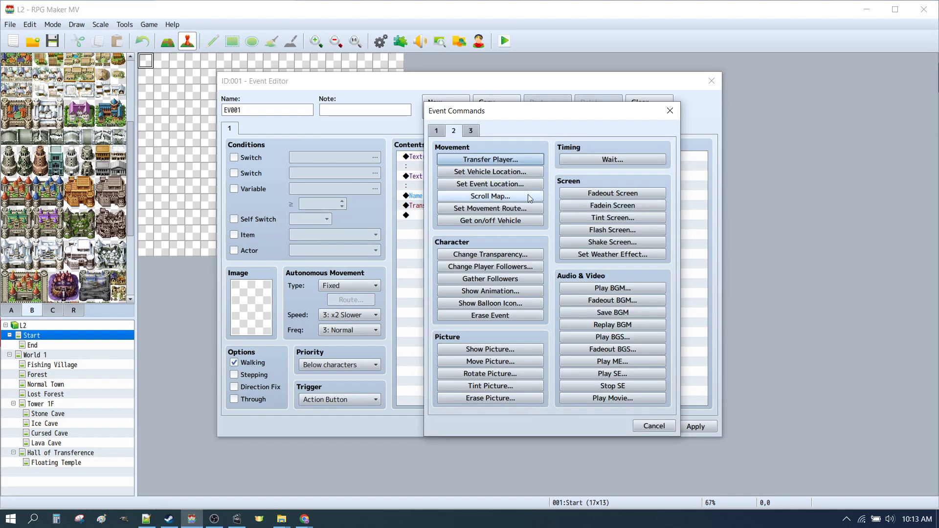
{"action": "left_click", "coordinate": [436, 131]}
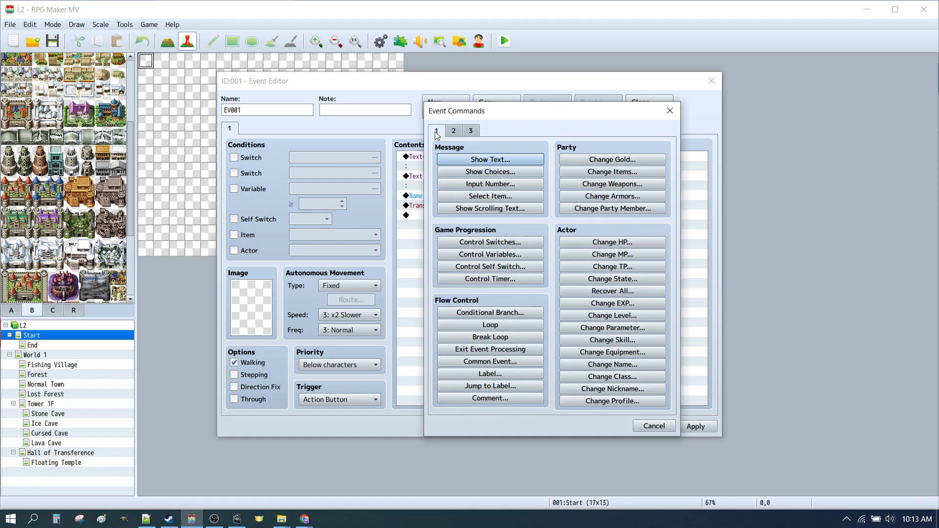
{"action": "left_click", "coordinate": [454, 131]}
{"action": "left_click", "coordinate": [494, 255]}
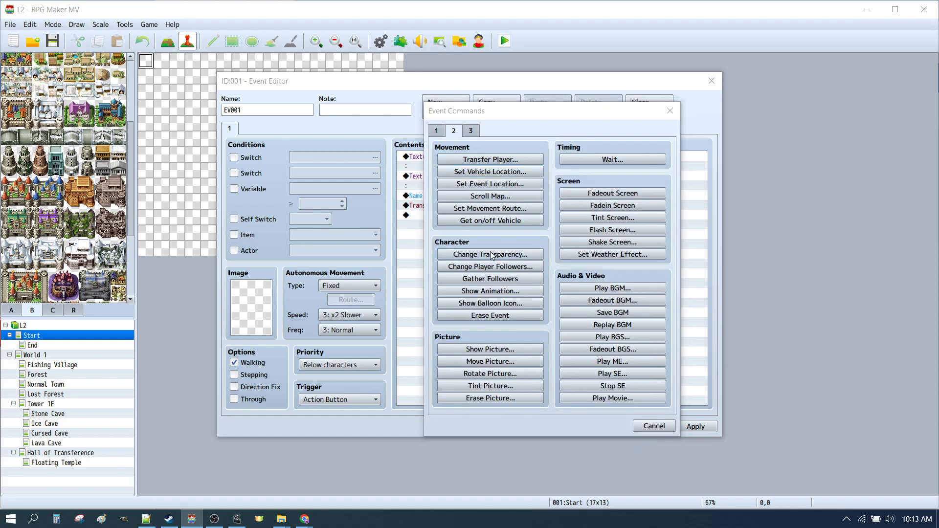
{"action": "left_click", "coordinate": [533, 292]}
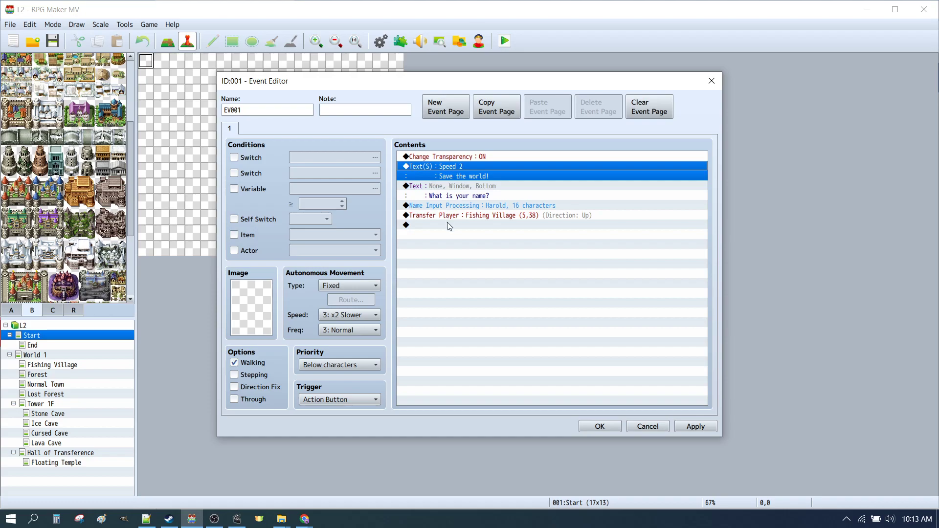
Add Change Transparency OFF at the end of the event and apply.
{"action": "left_click", "coordinate": [434, 226]}
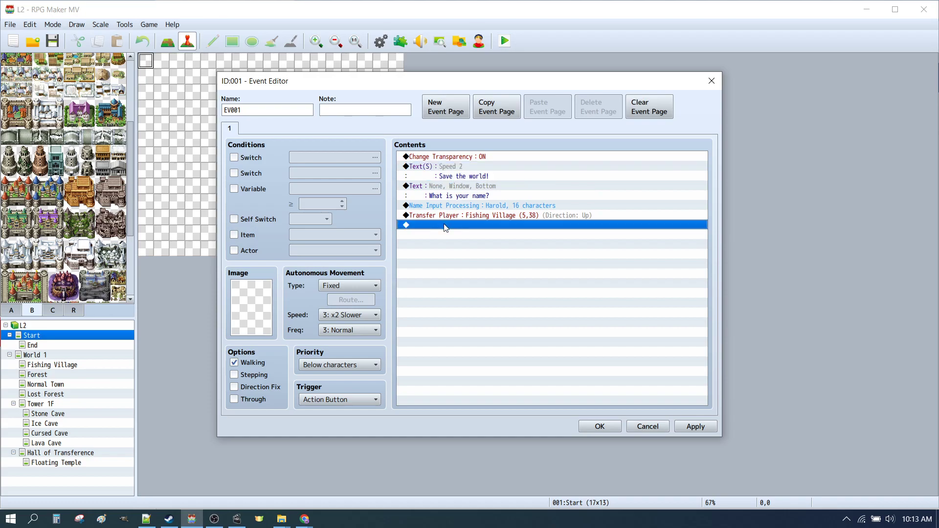
{"action": "double_click", "coordinate": [446, 228]}
{"action": "left_click", "coordinate": [509, 252]}
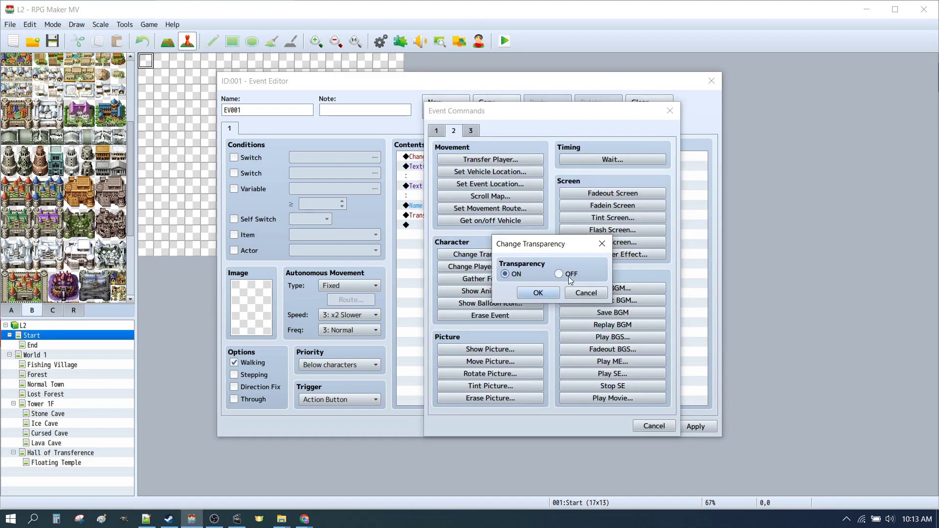
{"action": "left_click", "coordinate": [567, 275]}
{"action": "left_click", "coordinate": [541, 294]}
{"action": "left_click", "coordinate": [694, 425]}
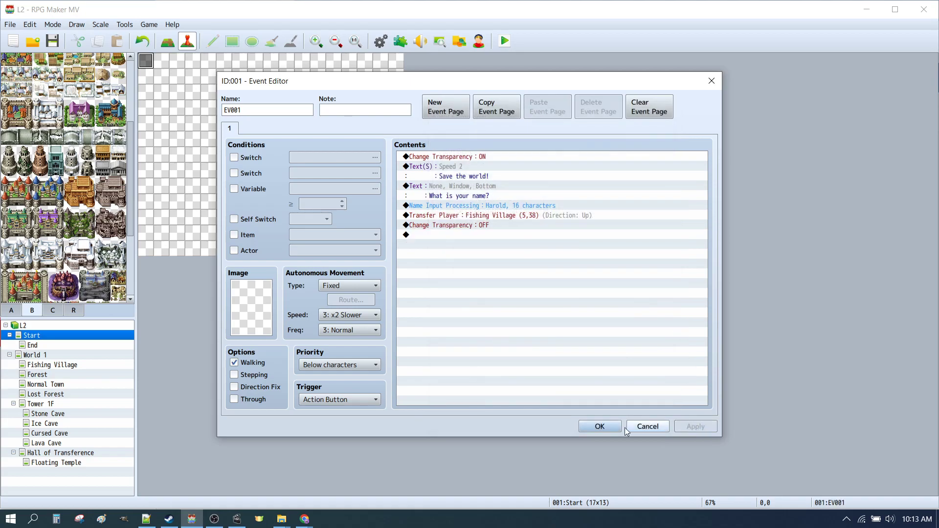
Save L2, playtest it maximized from New Game, then close the game window.
{"action": "left_click", "coordinate": [600, 426]}
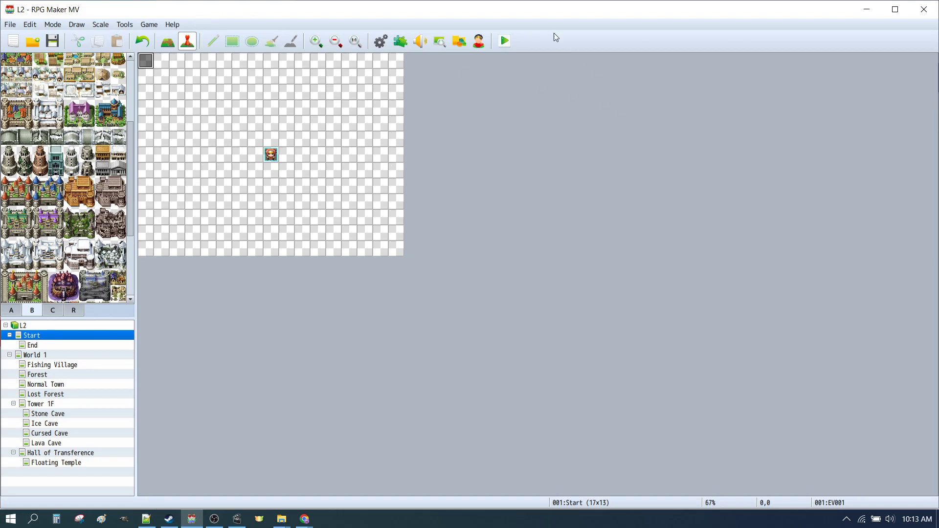
{"action": "left_click", "coordinate": [514, 45]}
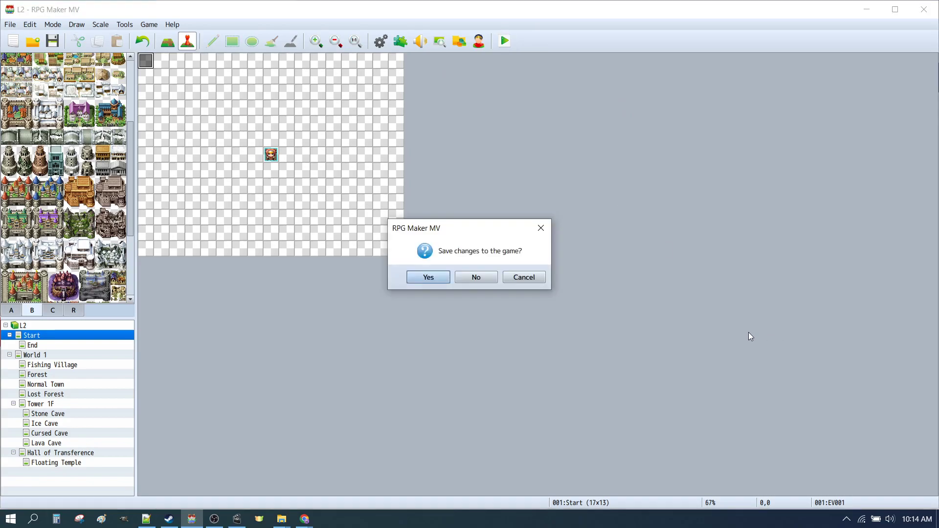
{"action": "left_click", "coordinate": [429, 278]}
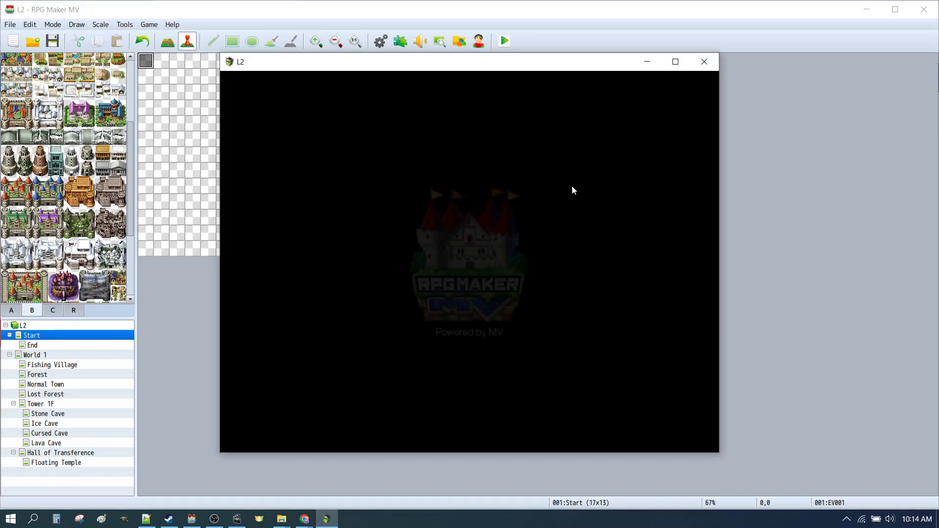
{"action": "left_click", "coordinate": [675, 61]}
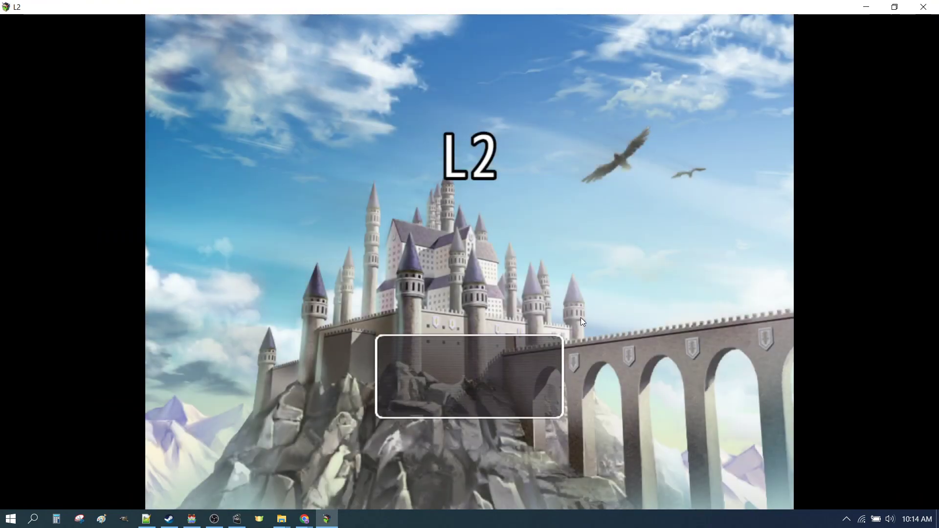
{"action": "left_click", "coordinate": [454, 348]}
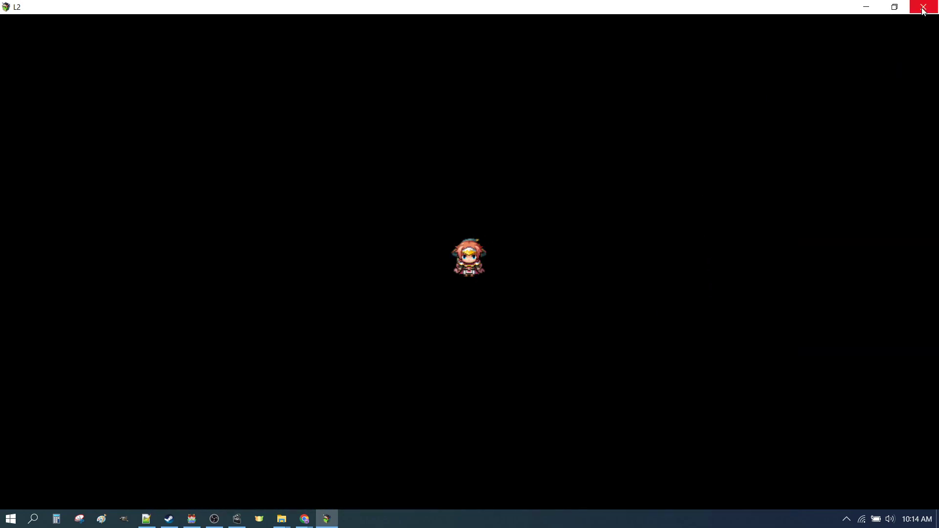
{"action": "left_click", "coordinate": [923, 8]}
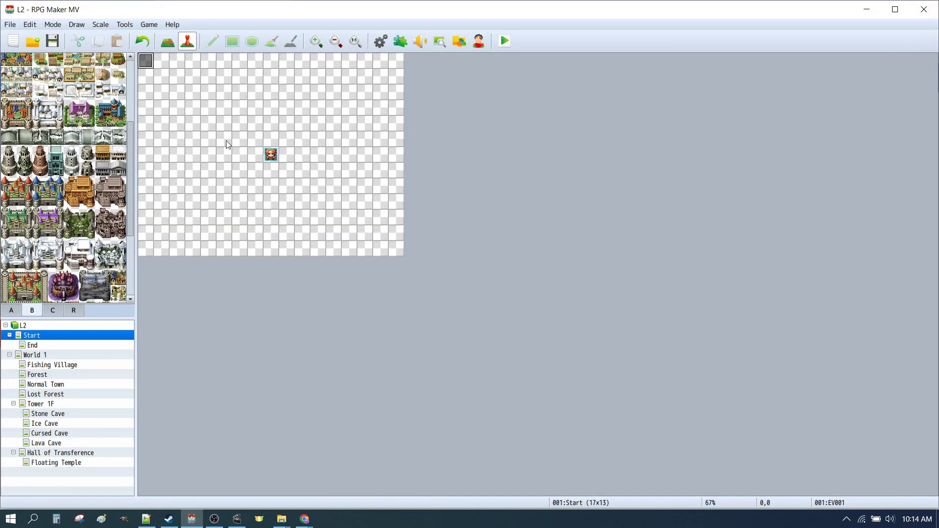
Set the Start map's EV001 trigger to Autorun.
{"action": "double_click", "coordinate": [145, 61]}
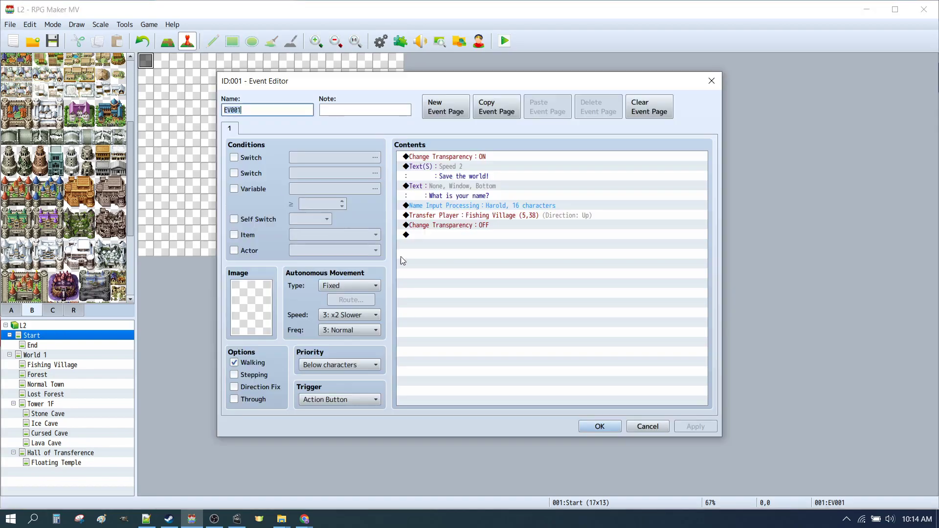
{"action": "left_click", "coordinate": [323, 400]}
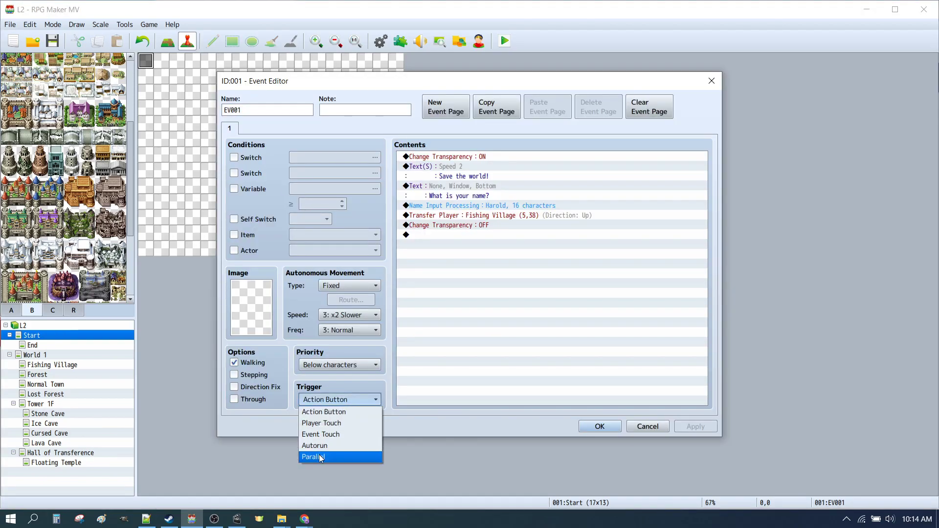
{"action": "left_click", "coordinate": [318, 443]}
{"action": "left_click", "coordinate": [611, 427]}
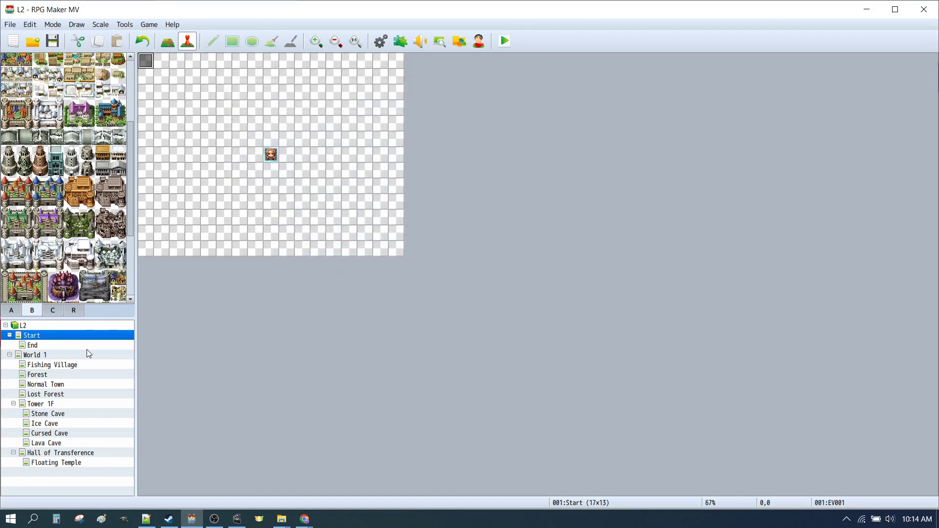
Set the End map's EV001 trigger to Autorun.
{"action": "left_click", "coordinate": [58, 347]}
{"action": "double_click", "coordinate": [146, 62]}
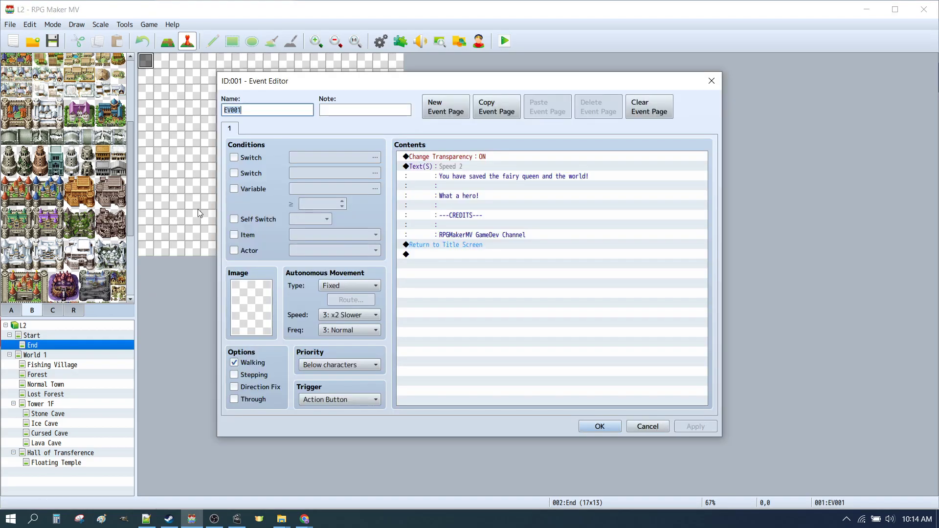
{"action": "left_click", "coordinate": [333, 399]}
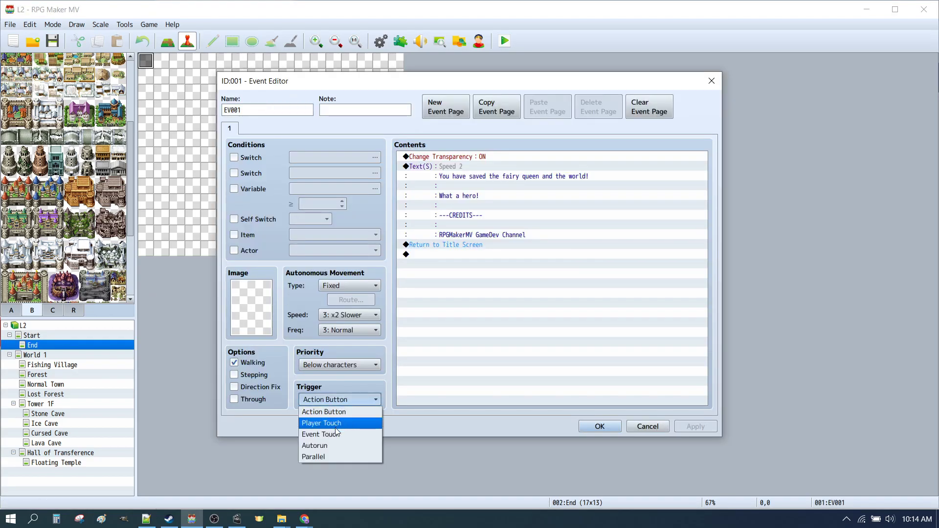
{"action": "left_click", "coordinate": [331, 452]}
{"action": "left_click", "coordinate": [600, 428]}
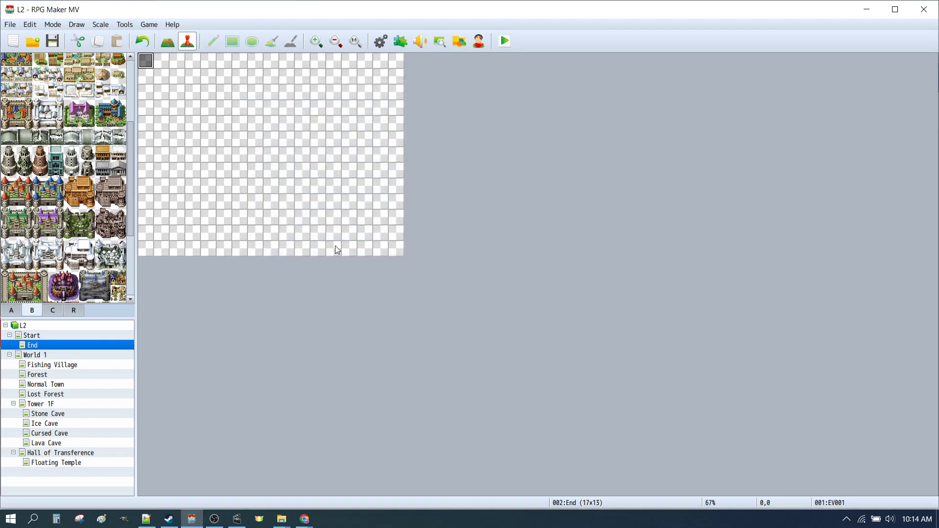
{"action": "left_click", "coordinate": [32, 336]}
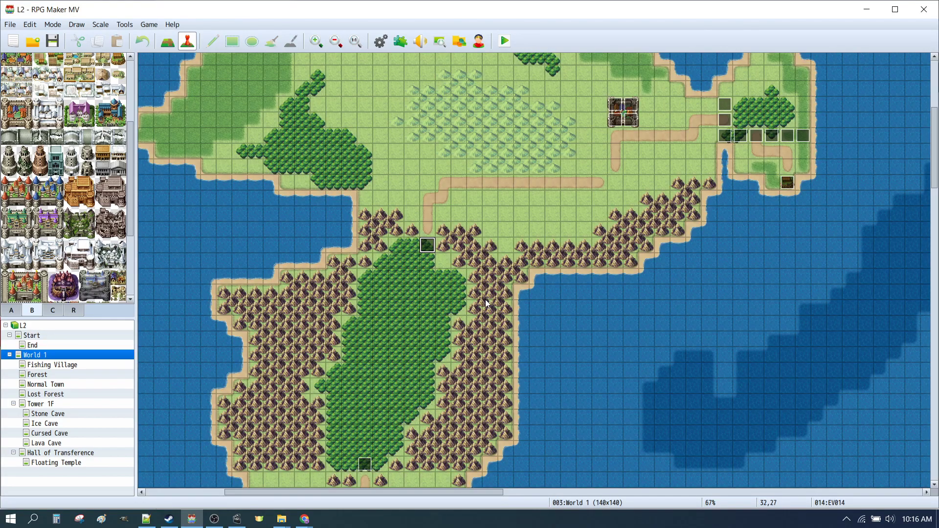
Change World 1 event EV014's Transfer Player destination from Forest (13,1) to Lost Forest (21,1).
{"action": "double_click", "coordinate": [423, 249]}
{"action": "double_click", "coordinate": [471, 167]}
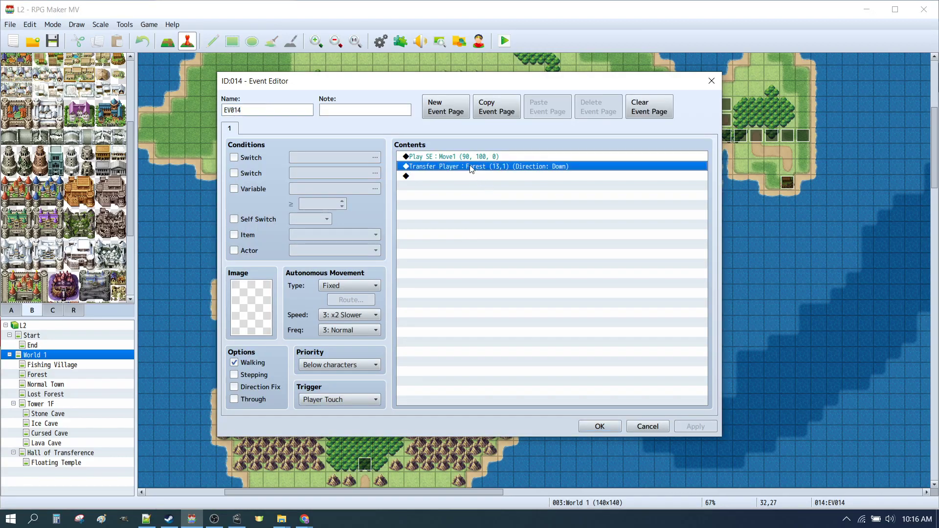
{"action": "left_click", "coordinate": [528, 237]}
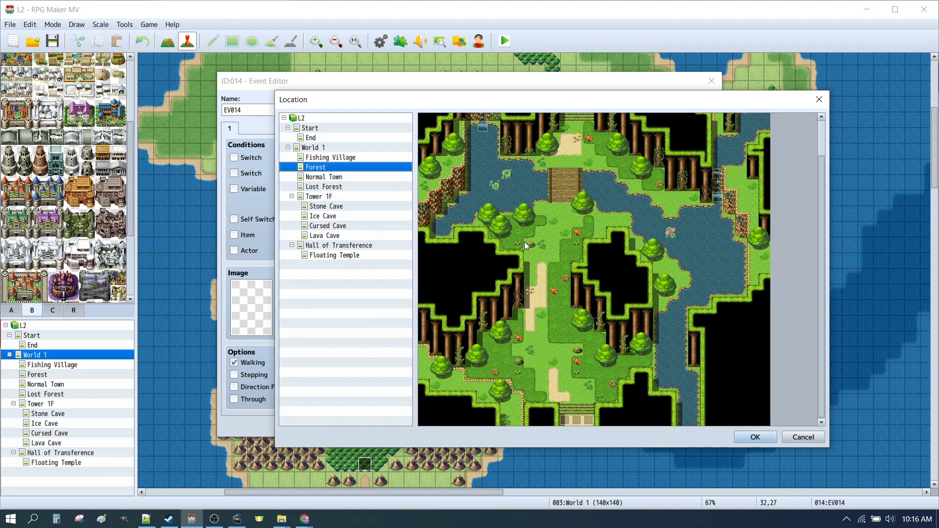
{"action": "left_click", "coordinate": [316, 187]}
{"action": "scroll", "coordinate": [553, 183], "scroll_direction": "up", "scroll_amount": 3}
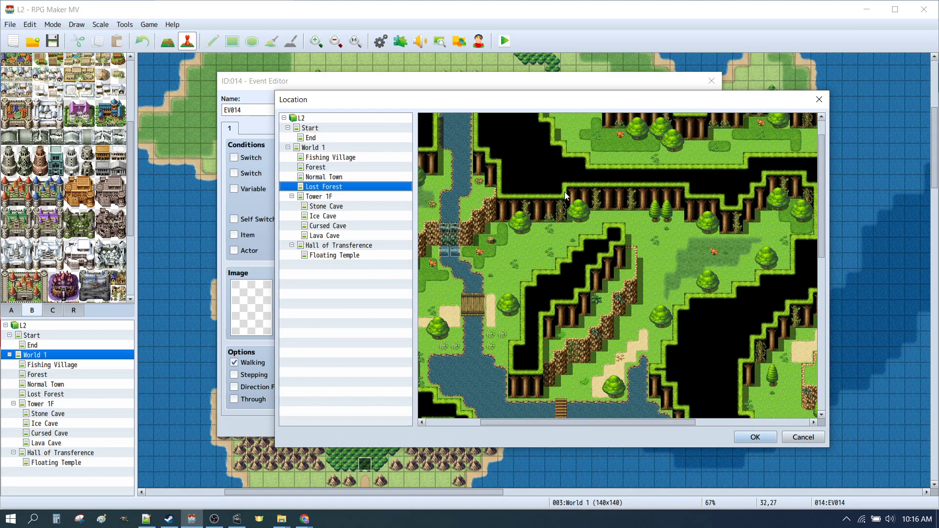
{"action": "left_click", "coordinate": [573, 131]}
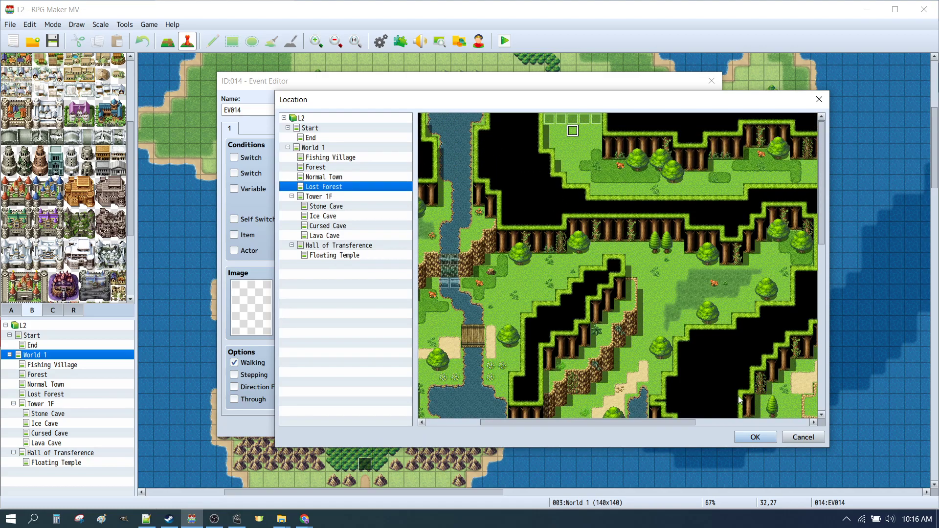
{"action": "left_click", "coordinate": [754, 438]}
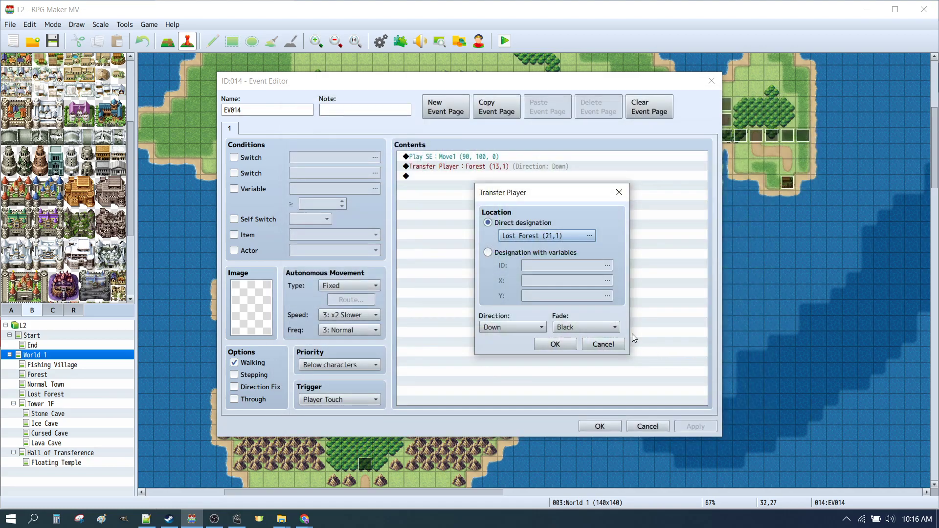
{"action": "left_click", "coordinate": [560, 345]}
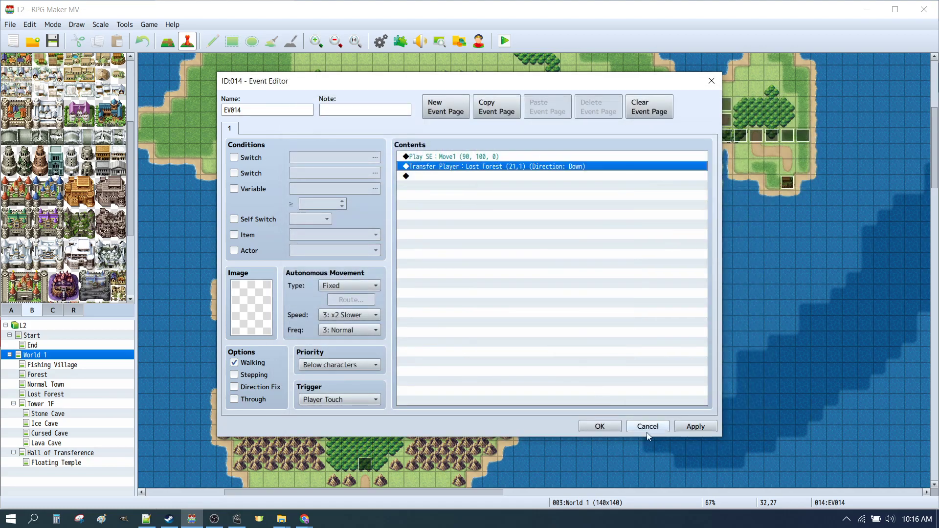
{"action": "left_click", "coordinate": [600, 426]}
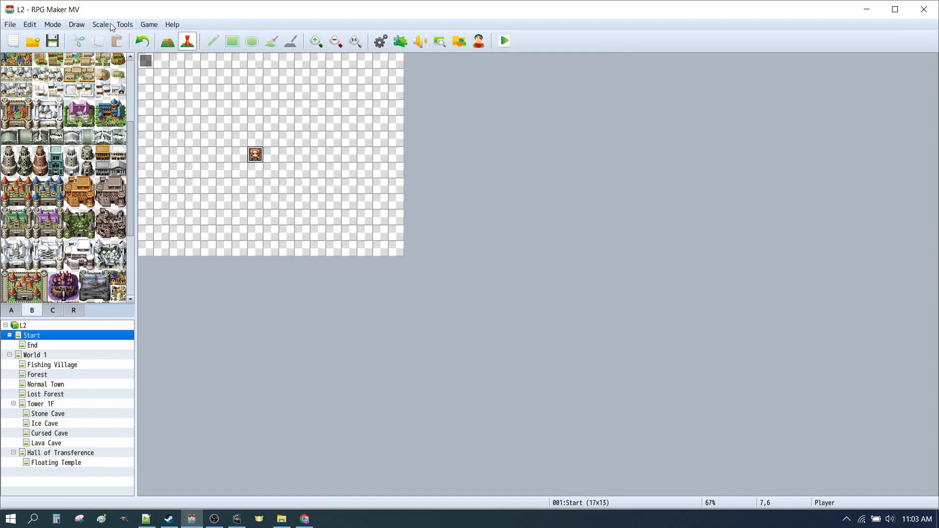
Deploy the L2 project for Windows into the Game_EXEs output folder via File > Deployment.
{"action": "left_click", "coordinate": [10, 25]}
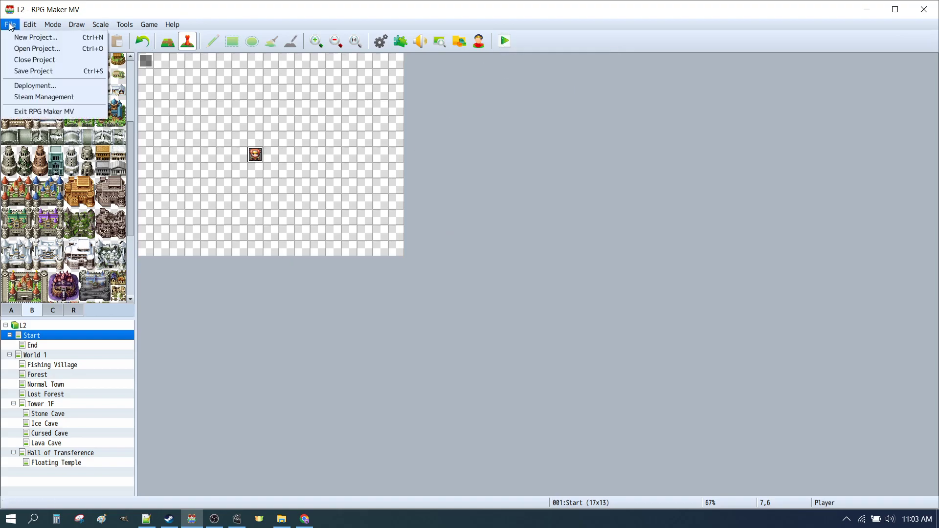
{"action": "left_click", "coordinate": [33, 86]}
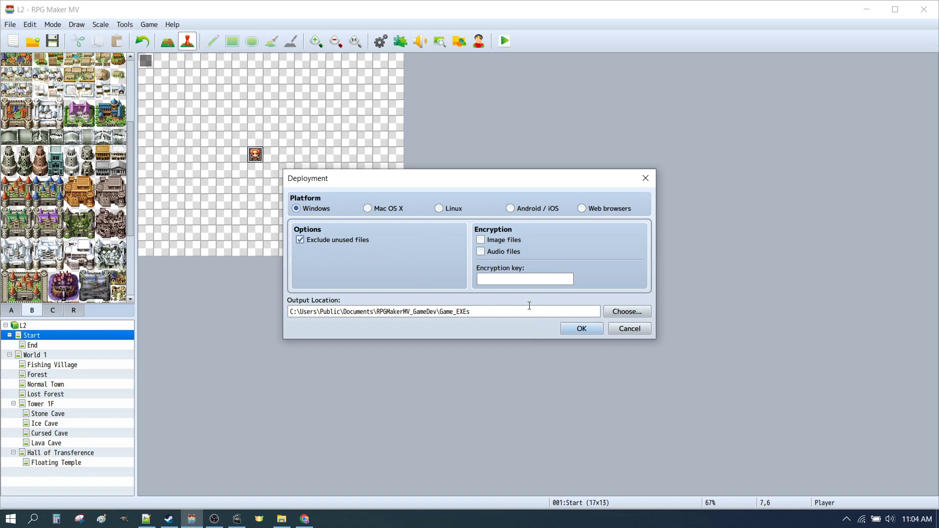
{"action": "left_click", "coordinate": [582, 329]}
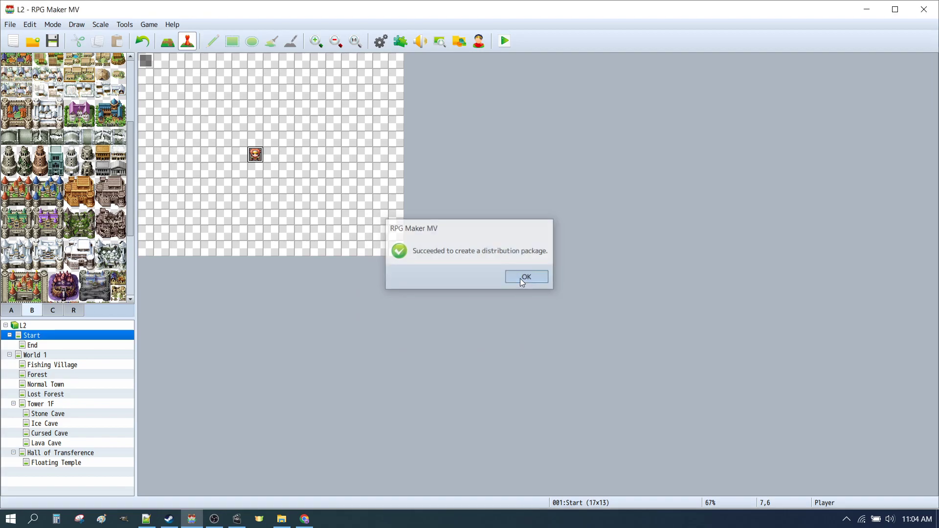
Dismiss the deployment success message and run Game.exe from the Game_EXEs\L2 folder.
{"action": "left_click", "coordinate": [520, 277]}
{"action": "left_click", "coordinate": [282, 519]}
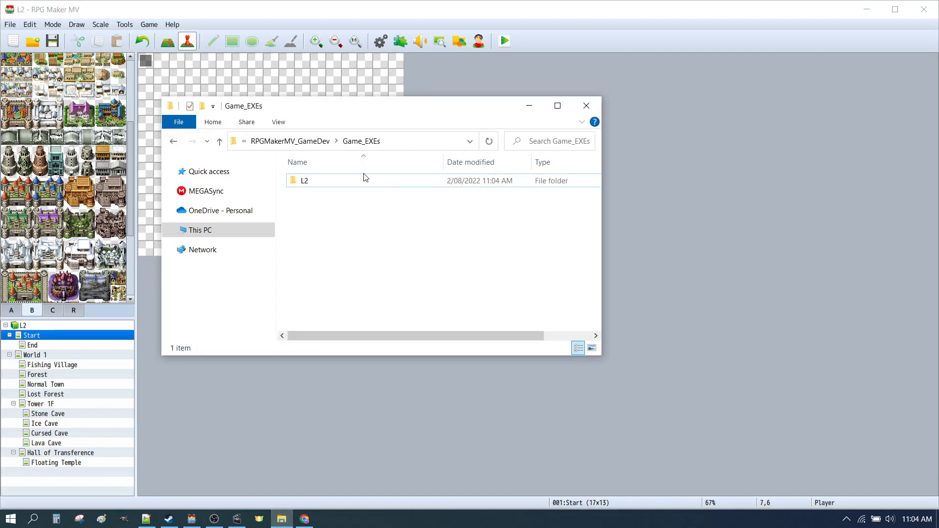
{"action": "left_click", "coordinate": [319, 182]}
{"action": "double_click", "coordinate": [319, 182]}
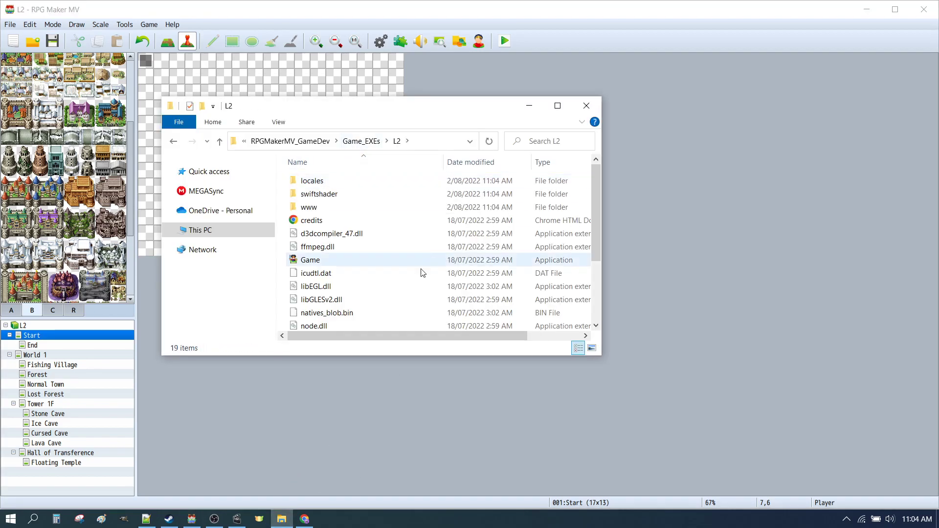
{"action": "left_click", "coordinate": [316, 264]}
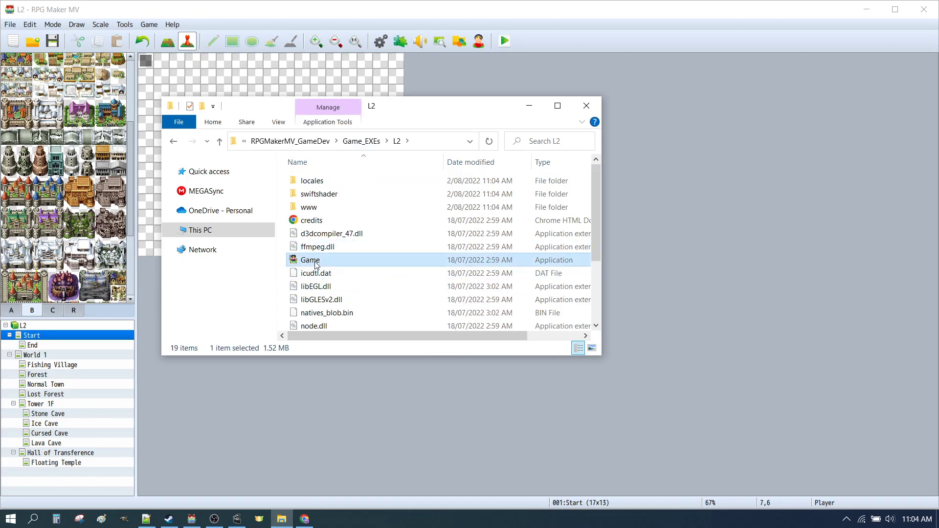
{"action": "double_click", "coordinate": [399, 262]}
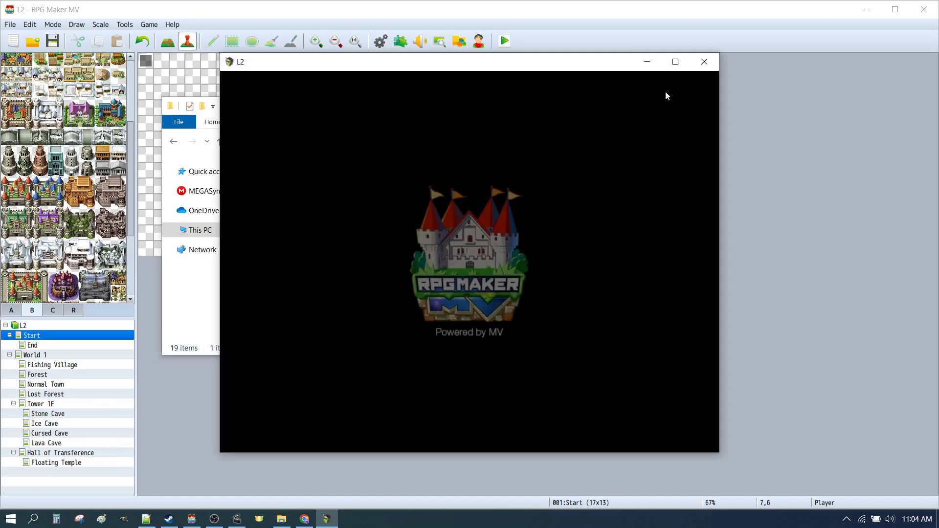
Maximize the game window, start a New Game, skip the intro and name the hero HarDY.
{"action": "left_click", "coordinate": [676, 62]}
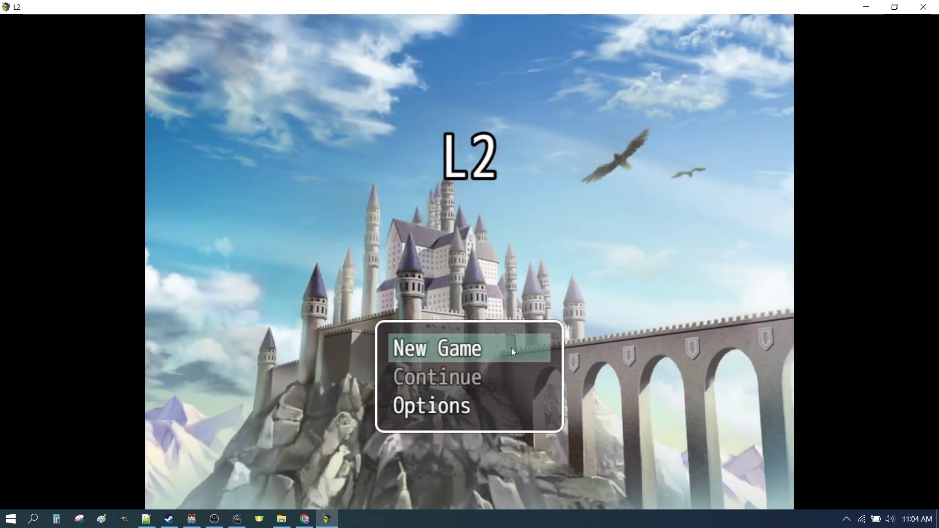
{"action": "left_click", "coordinate": [477, 347]}
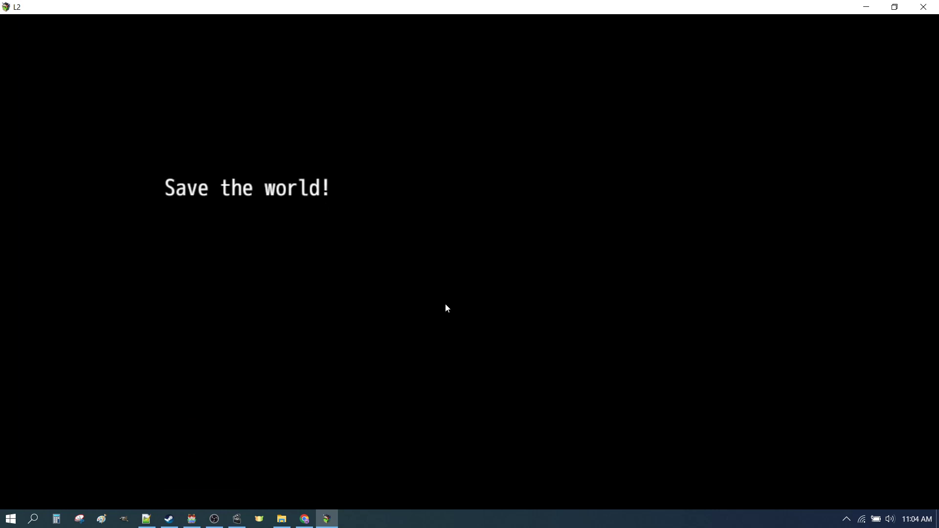
{"action": "left_click", "coordinate": [446, 308]}
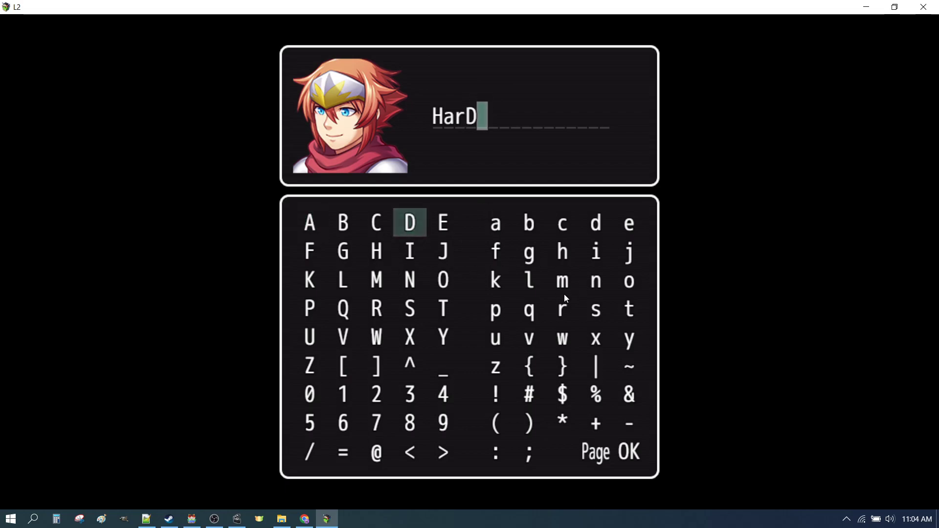
{"action": "left_click", "coordinate": [446, 335]}
{"action": "left_click", "coordinate": [627, 456]}
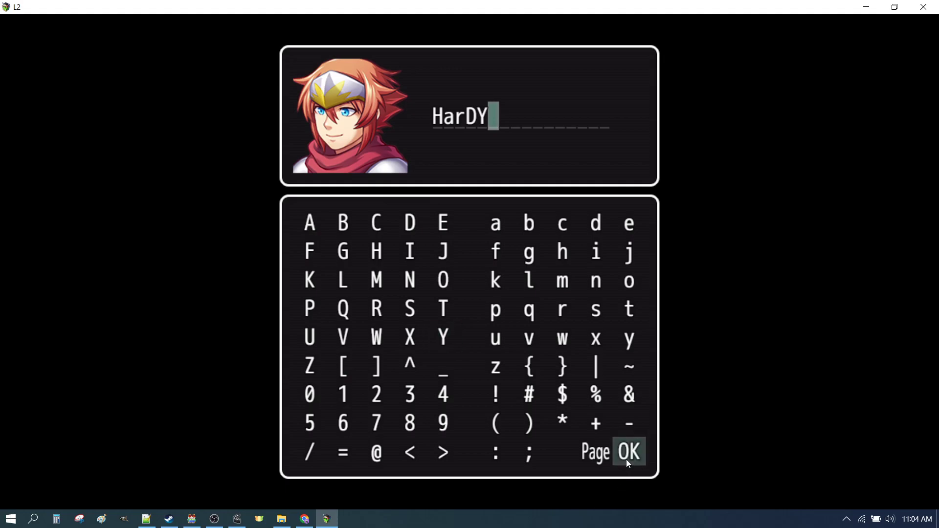
{"action": "left_click", "coordinate": [628, 456]}
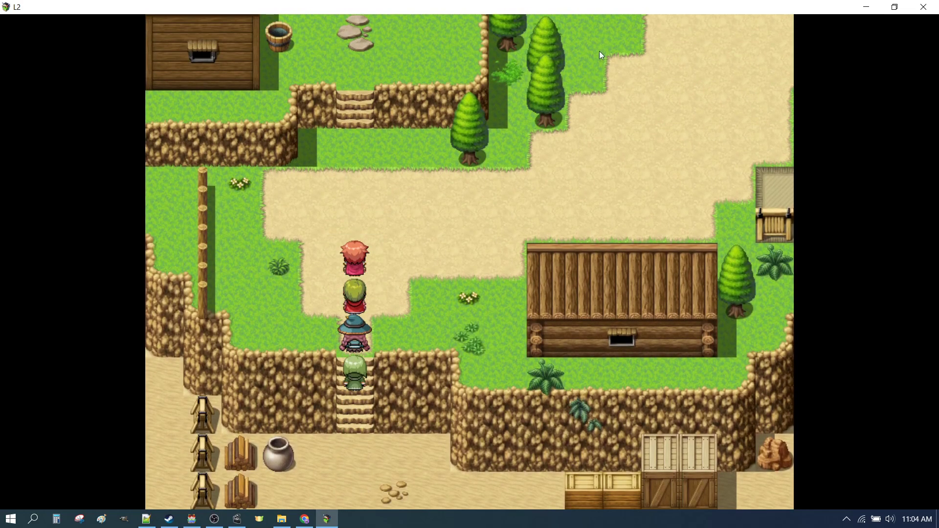
Walk the party north out of the fishing village and into the forest on the world map.
{"action": "left_click", "coordinate": [562, 43]}
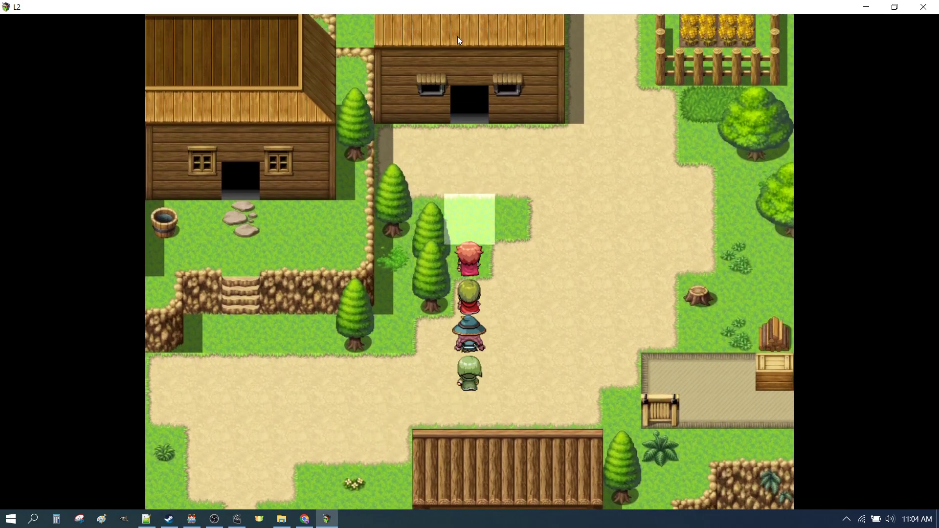
{"action": "left_click", "coordinate": [563, 34]}
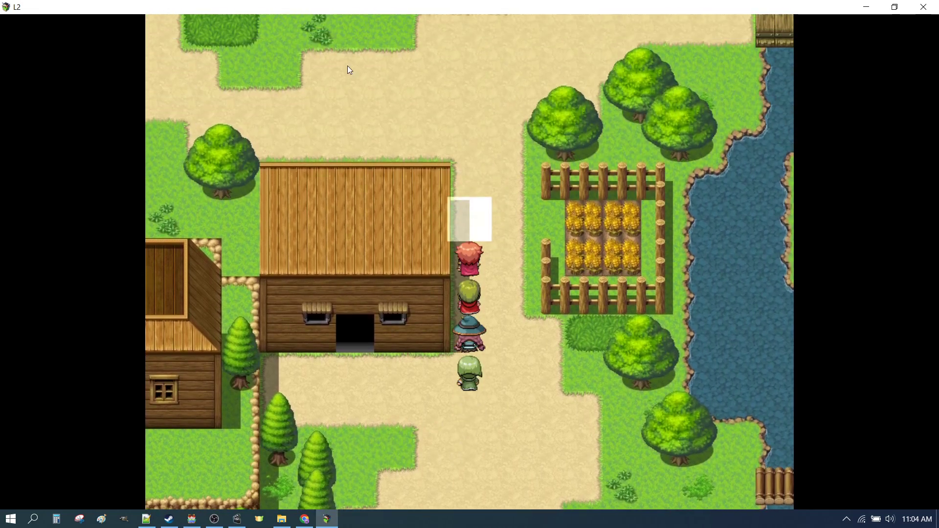
{"action": "left_click", "coordinate": [228, 68]}
{"action": "left_click", "coordinate": [305, 32]}
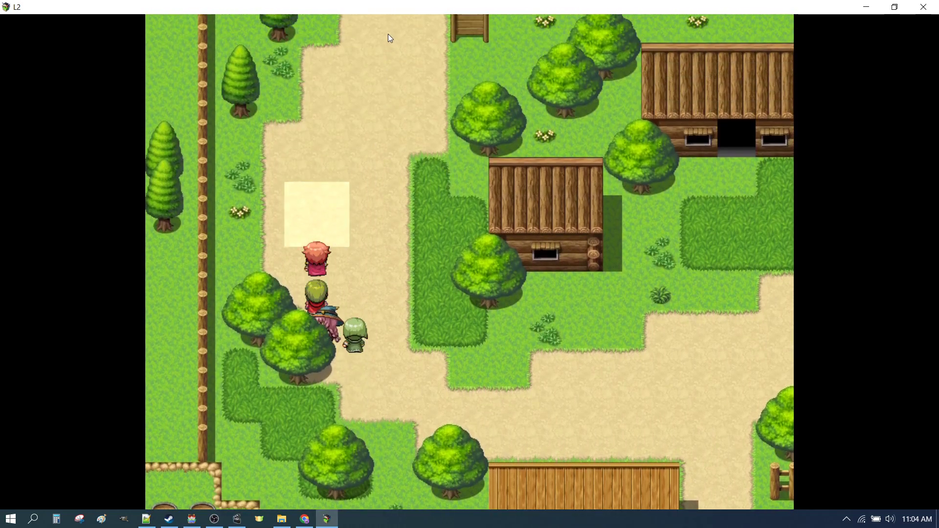
{"action": "left_click", "coordinate": [389, 34]}
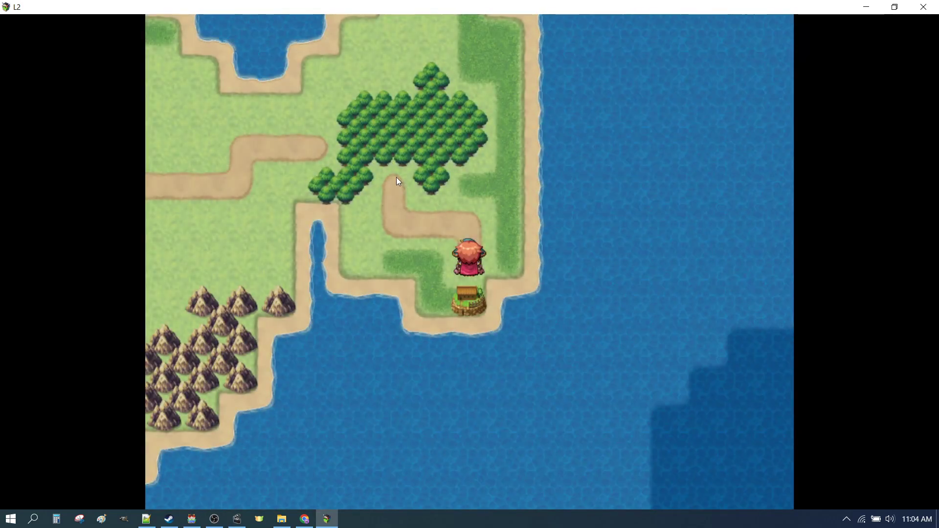
{"action": "left_click", "coordinate": [397, 181]}
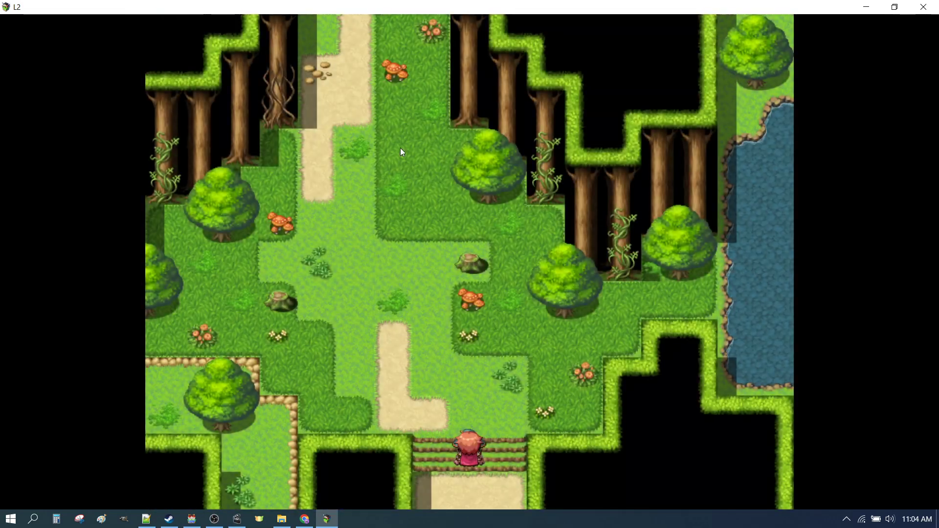
{"action": "left_click", "coordinate": [412, 110]}
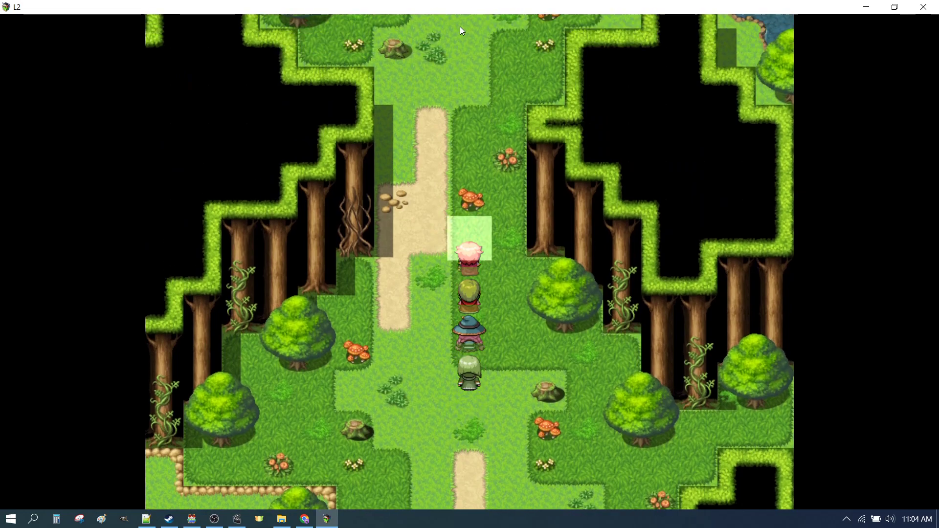
Cross the forest northward, visit the castle town, then head southwest across the world map.
{"action": "left_click", "coordinate": [484, 18]}
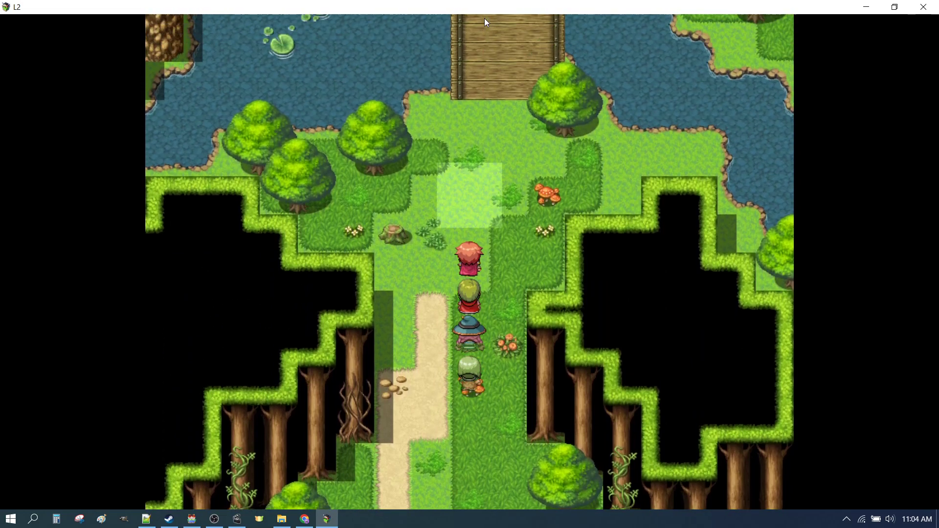
{"action": "left_click", "coordinate": [485, 19]}
{"action": "left_click", "coordinate": [497, 29]}
{"action": "left_click", "coordinate": [459, 28]}
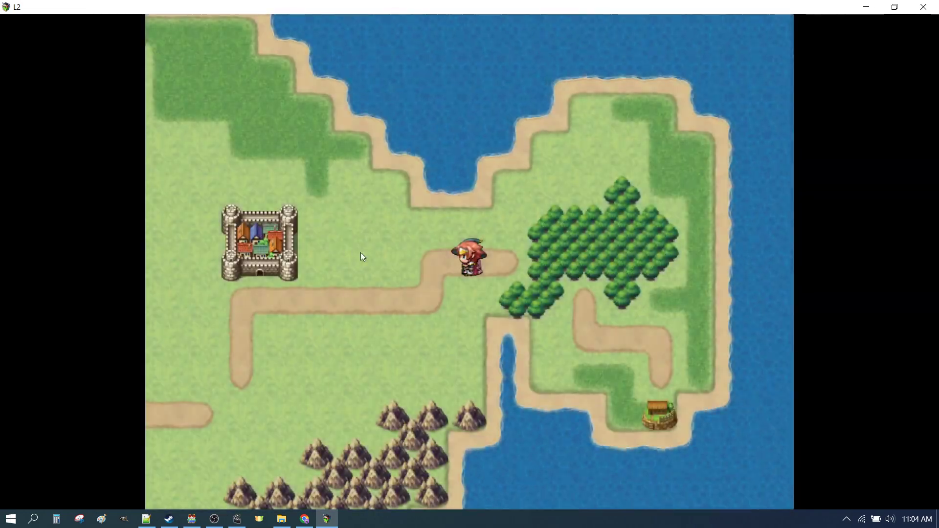
{"action": "left_click", "coordinate": [284, 268]}
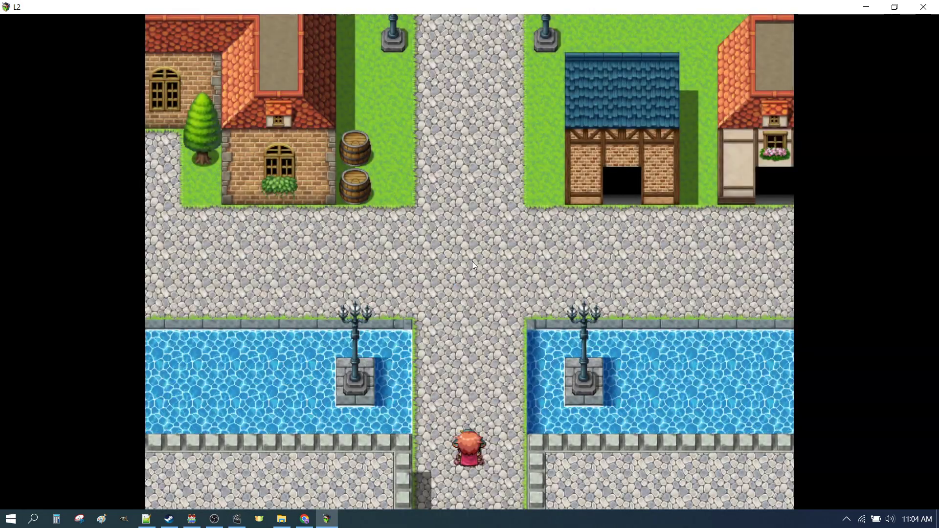
{"action": "left_click", "coordinate": [471, 261]}
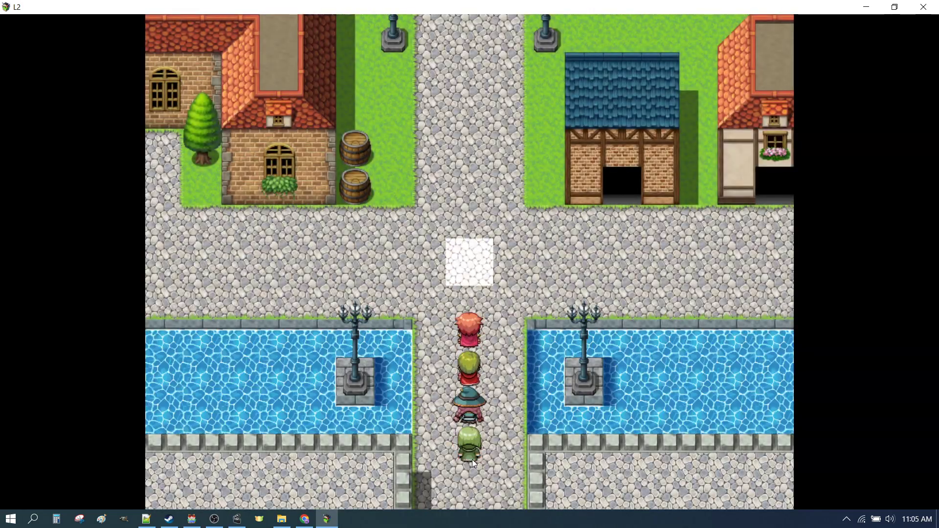
{"action": "left_click", "coordinate": [464, 484]}
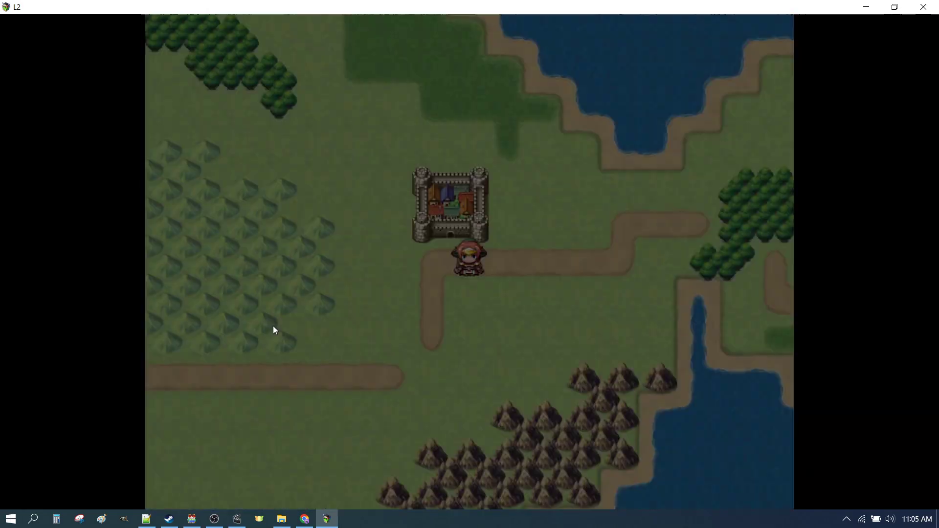
{"action": "mouse_move", "coordinate": [266, 409]}
{"action": "left_mouse_down"}
{"action": "mouse_move", "coordinate": [182, 360]}
{"action": "mouse_move", "coordinate": [259, 294]}
{"action": "mouse_move", "coordinate": [187, 217]}
{"action": "left_mouse_up"}
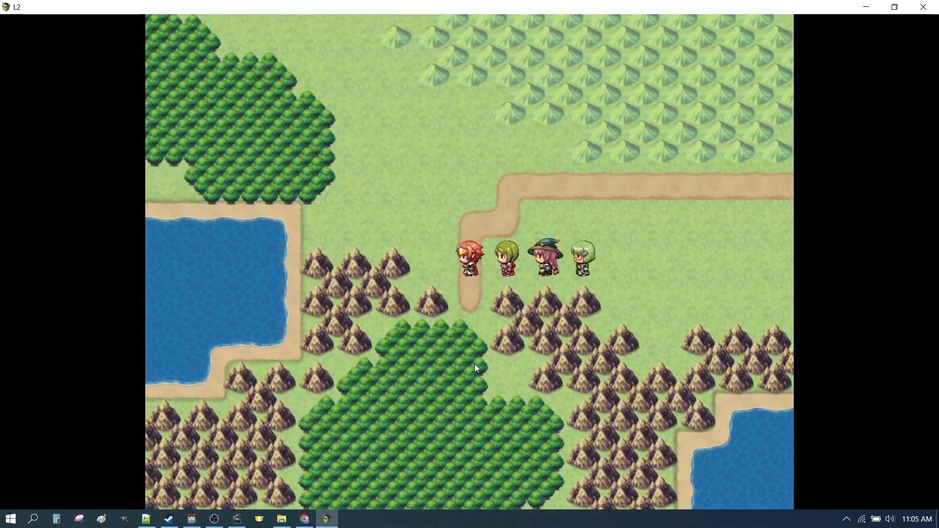
Walk the party through Lost Forest and down the overworld to Tower 1F's magic circle.
{"action": "left_click", "coordinate": [475, 364]}
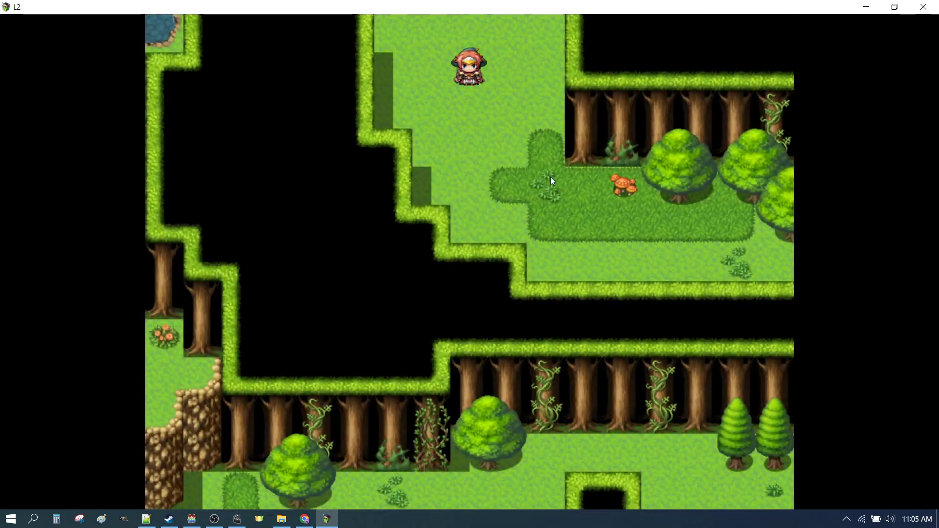
{"action": "mouse_move", "coordinate": [646, 219]}
{"action": "left_mouse_down"}
{"action": "mouse_move", "coordinate": [676, 254]}
{"action": "mouse_move", "coordinate": [682, 179]}
{"action": "mouse_move", "coordinate": [695, 232]}
{"action": "mouse_move", "coordinate": [656, 339]}
{"action": "mouse_move", "coordinate": [522, 421]}
{"action": "mouse_move", "coordinate": [368, 442]}
{"action": "mouse_move", "coordinate": [220, 371]}
{"action": "mouse_move", "coordinate": [287, 384]}
{"action": "mouse_move", "coordinate": [417, 433]}
{"action": "mouse_move", "coordinate": [568, 411]}
{"action": "mouse_move", "coordinate": [718, 277]}
{"action": "mouse_move", "coordinate": [735, 196]}
{"action": "mouse_move", "coordinate": [704, 224]}
{"action": "mouse_move", "coordinate": [673, 116]}
{"action": "mouse_move", "coordinate": [509, 51]}
{"action": "mouse_move", "coordinate": [494, 68]}
{"action": "mouse_move", "coordinate": [552, 184]}
{"action": "mouse_move", "coordinate": [685, 265]}
{"action": "mouse_move", "coordinate": [661, 307]}
{"action": "mouse_move", "coordinate": [706, 166]}
{"action": "mouse_move", "coordinate": [623, 159]}
{"action": "mouse_move", "coordinate": [589, 104]}
{"action": "mouse_move", "coordinate": [602, 95]}
{"action": "mouse_move", "coordinate": [632, 101]}
{"action": "mouse_move", "coordinate": [645, 163]}
{"action": "mouse_move", "coordinate": [646, 310]}
{"action": "mouse_move", "coordinate": [571, 414]}
{"action": "mouse_move", "coordinate": [410, 454]}
{"action": "mouse_move", "coordinate": [282, 450]}
{"action": "mouse_move", "coordinate": [228, 407]}
{"action": "mouse_move", "coordinate": [332, 427]}
{"action": "mouse_move", "coordinate": [385, 457]}
{"action": "mouse_move", "coordinate": [234, 336]}
{"action": "mouse_move", "coordinate": [204, 239]}
{"action": "mouse_move", "coordinate": [247, 341]}
{"action": "mouse_move", "coordinate": [339, 453]}
{"action": "mouse_move", "coordinate": [629, 459]}
{"action": "mouse_move", "coordinate": [724, 338]}
{"action": "mouse_move", "coordinate": [631, 453]}
{"action": "mouse_move", "coordinate": [470, 488]}
{"action": "mouse_move", "coordinate": [213, 442]}
{"action": "mouse_move", "coordinate": [201, 356]}
{"action": "mouse_move", "coordinate": [208, 233]}
{"action": "mouse_move", "coordinate": [228, 232]}
{"action": "mouse_move", "coordinate": [225, 295]}
{"action": "mouse_move", "coordinate": [217, 244]}
{"action": "mouse_move", "coordinate": [213, 266]}
{"action": "mouse_move", "coordinate": [266, 444]}
{"action": "mouse_move", "coordinate": [336, 468]}
{"action": "mouse_move", "coordinate": [460, 485]}
{"action": "mouse_move", "coordinate": [453, 386]}
{"action": "left_mouse_up"}
{"action": "mouse_move", "coordinate": [498, 357]}
{"action": "left_mouse_down"}
{"action": "mouse_move", "coordinate": [631, 408]}
{"action": "mouse_move", "coordinate": [717, 364]}
{"action": "mouse_move", "coordinate": [682, 375]}
{"action": "mouse_move", "coordinate": [625, 451]}
{"action": "mouse_move", "coordinate": [653, 427]}
{"action": "mouse_move", "coordinate": [699, 253]}
{"action": "mouse_move", "coordinate": [633, 119]}
{"action": "mouse_move", "coordinate": [553, 72]}
{"action": "mouse_move", "coordinate": [455, 46]}
{"action": "mouse_move", "coordinate": [669, 102]}
{"action": "mouse_move", "coordinate": [656, 210]}
{"action": "mouse_move", "coordinate": [511, 213]}
{"action": "mouse_move", "coordinate": [439, 195]}
{"action": "mouse_move", "coordinate": [432, 281]}
{"action": "left_mouse_up"}
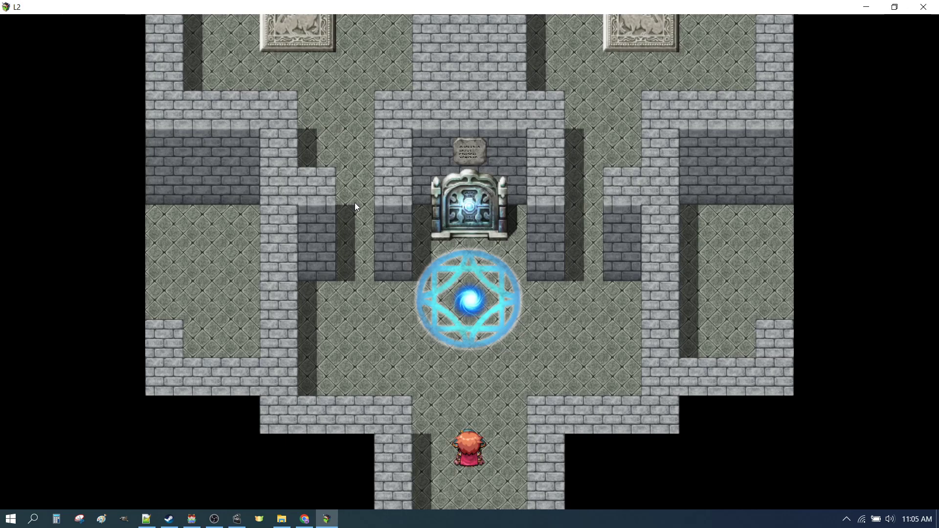
Walk through the tower and Ice Cave corridors to the orb portal back onto Tower 1F.
{"action": "left_click_drag", "start_coordinate": [317, 46], "coordinate": [432, 158]}
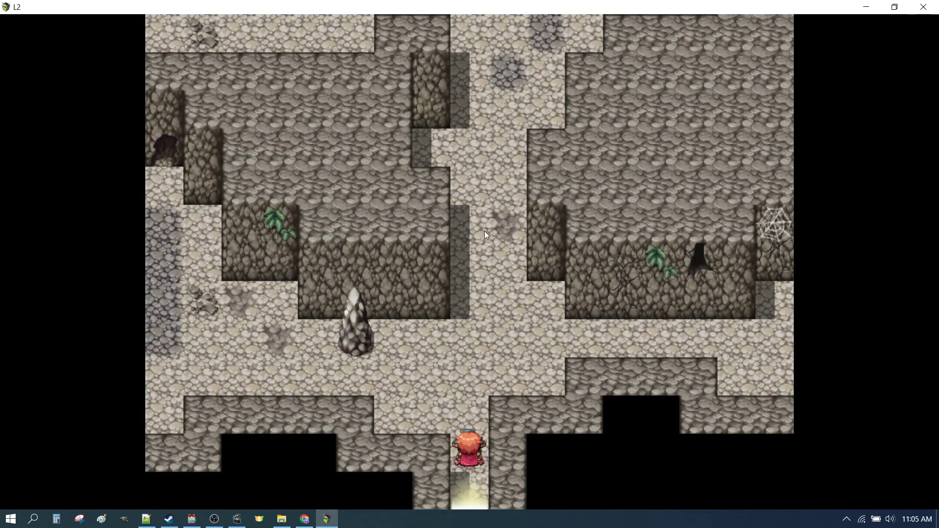
{"action": "mouse_move", "coordinate": [498, 202]}
{"action": "left_mouse_down"}
{"action": "mouse_move", "coordinate": [484, 110]}
{"action": "mouse_move", "coordinate": [515, 102]}
{"action": "mouse_move", "coordinate": [595, 108]}
{"action": "mouse_move", "coordinate": [710, 188]}
{"action": "mouse_move", "coordinate": [711, 239]}
{"action": "mouse_move", "coordinate": [664, 62]}
{"action": "mouse_move", "coordinate": [565, 57]}
{"action": "mouse_move", "coordinate": [592, 51]}
{"action": "mouse_move", "coordinate": [614, 164]}
{"action": "mouse_move", "coordinate": [594, 219]}
{"action": "mouse_move", "coordinate": [503, 344]}
{"action": "mouse_move", "coordinate": [516, 304]}
{"action": "mouse_move", "coordinate": [404, 304]}
{"action": "left_mouse_up"}
{"action": "left_click_drag", "start_coordinate": [543, 71], "coordinate": [503, 194]}
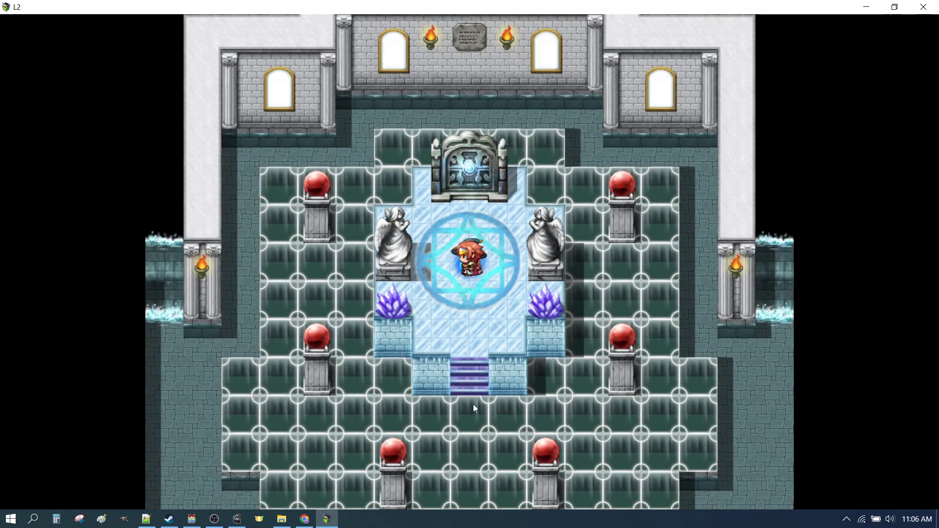
Exit south, dismiss the 'You have saved me!' message, watch the credits and close the game.
{"action": "left_click", "coordinate": [474, 404]}
{"action": "left_click", "coordinate": [480, 456]}
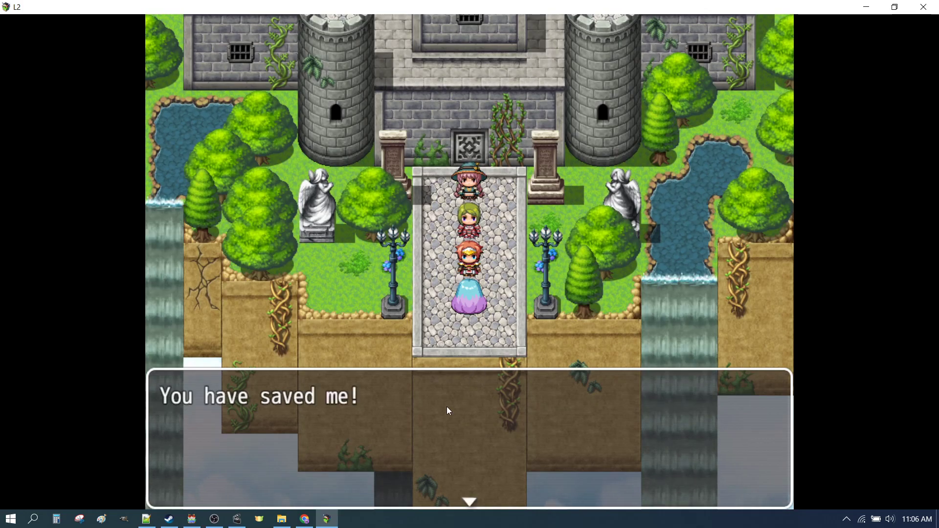
{"action": "left_click", "coordinate": [446, 407]}
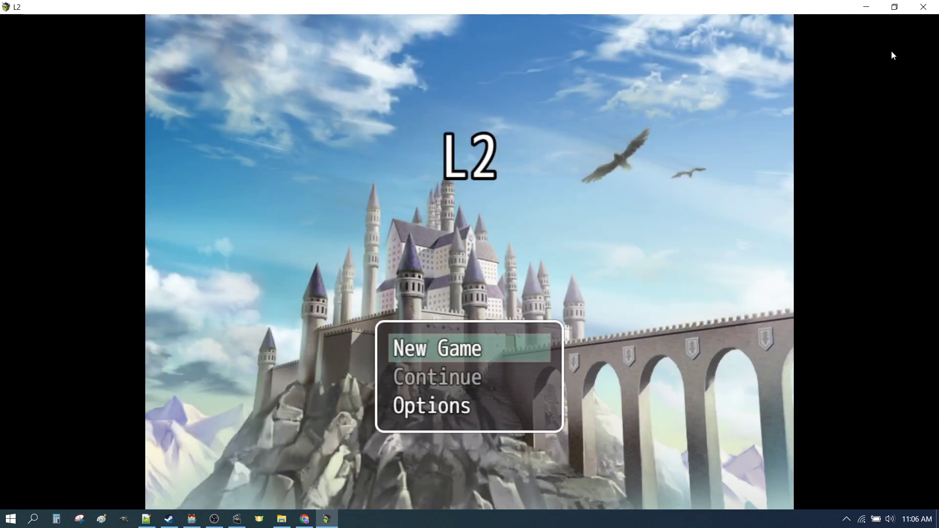
{"action": "left_click", "coordinate": [922, 7]}
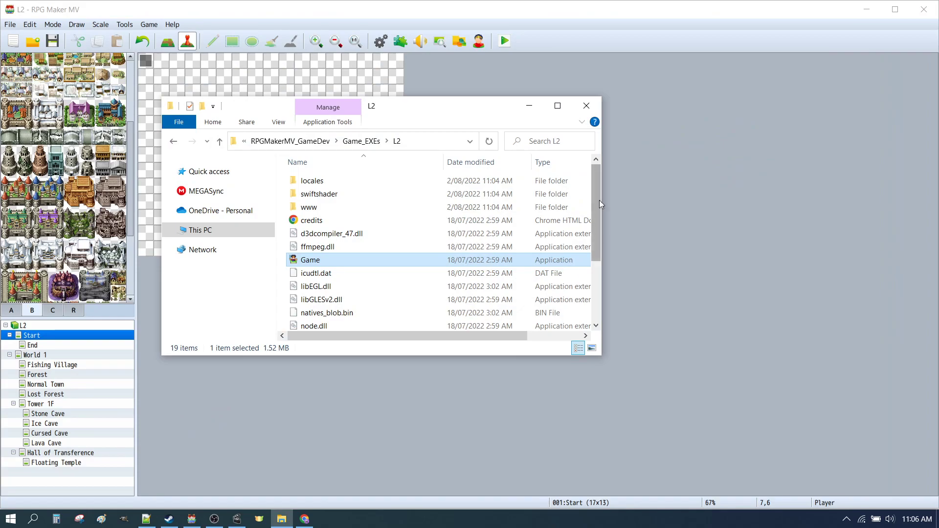
Close the File Explorer window showing the L2 output folder.
{"action": "left_click", "coordinate": [587, 106]}
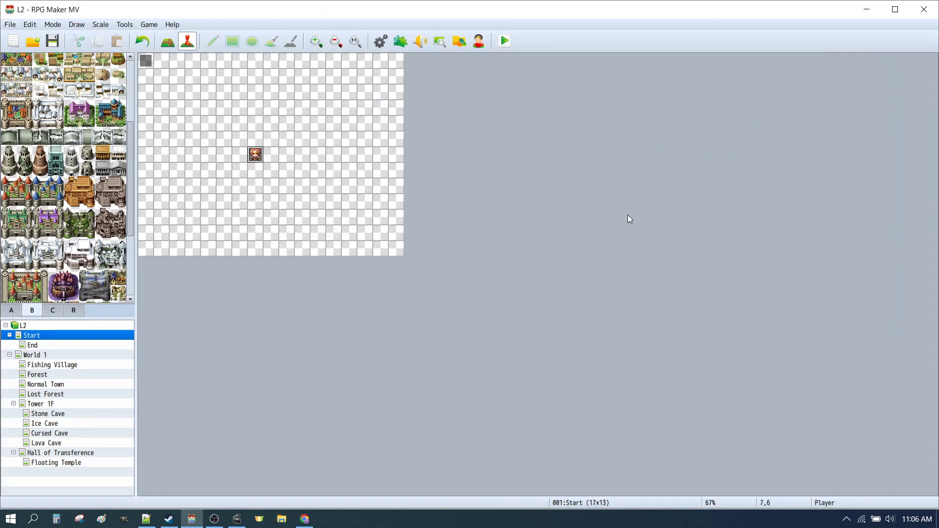